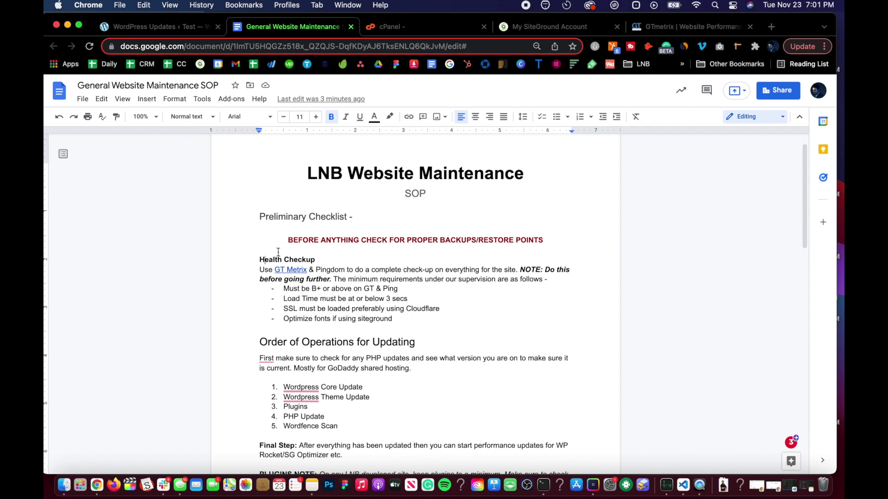
Read through the maintenance SOP, then load the cPanel home dashboard listing the installed web applications
scroll(256, 243, down, 3)
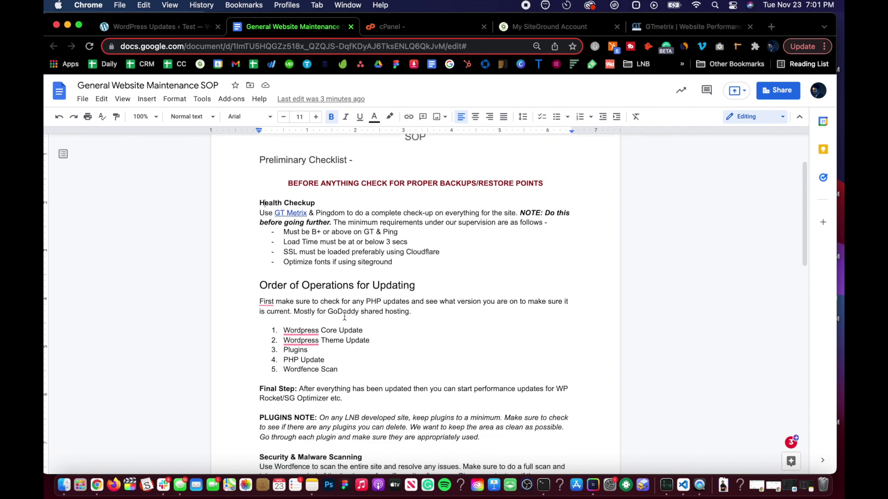
scroll(334, 315, down, 3)
scroll(337, 225, up, 2)
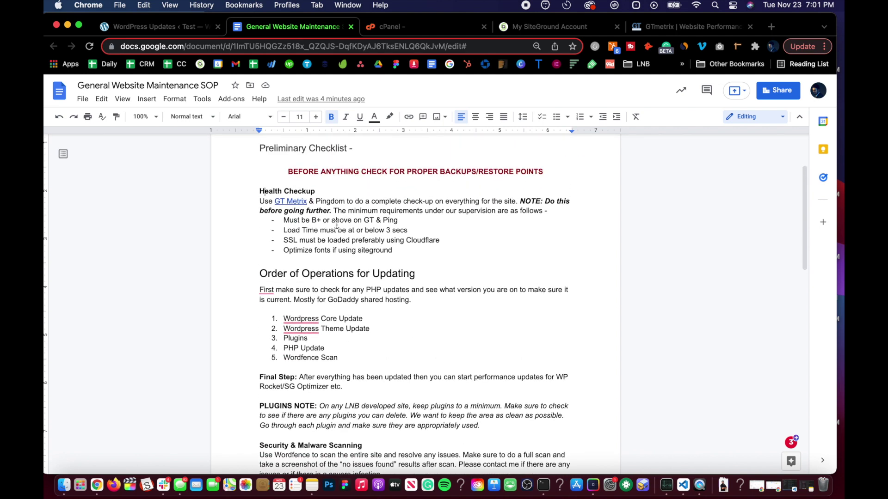
scroll(294, 273, down, 2)
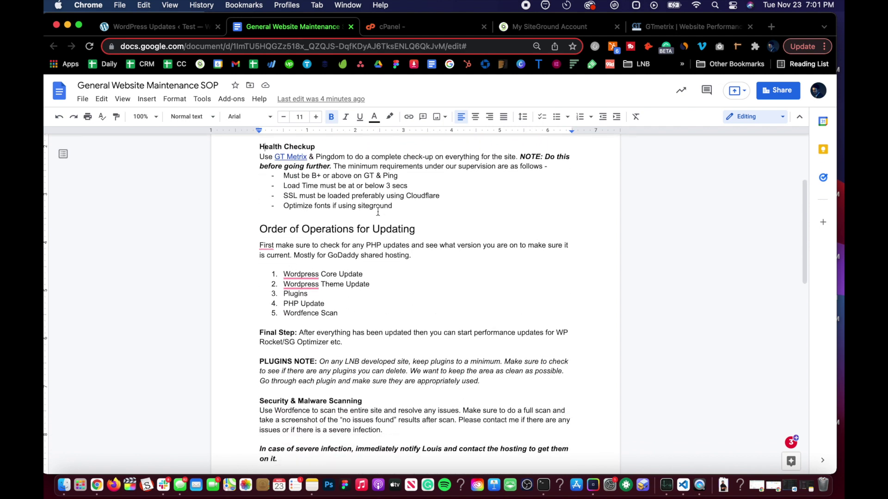
scroll(377, 205, down, 6)
scroll(304, 222, up, 11)
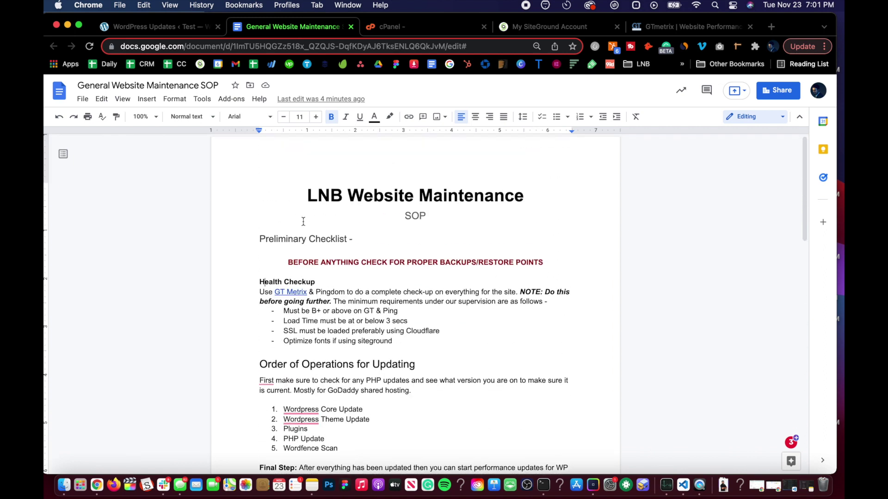
scroll(277, 236, down, 5)
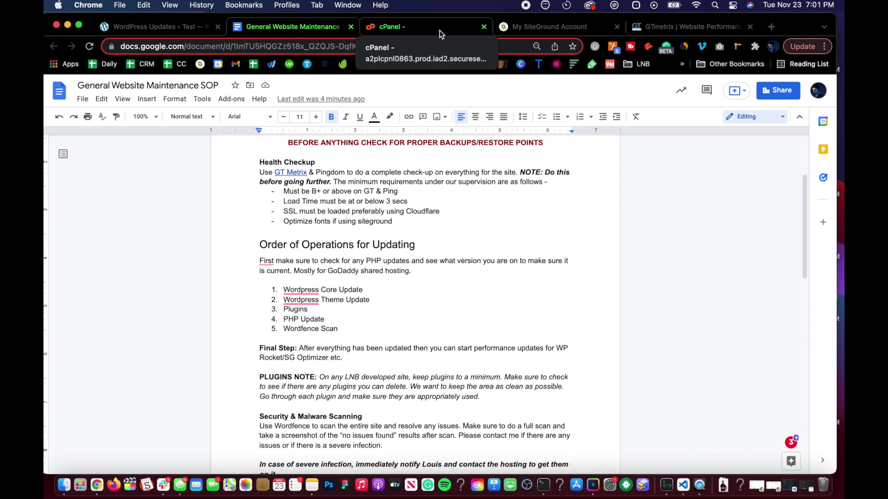
click(391, 301)
scroll(391, 301, down, 1)
scroll(391, 301, up, 4)
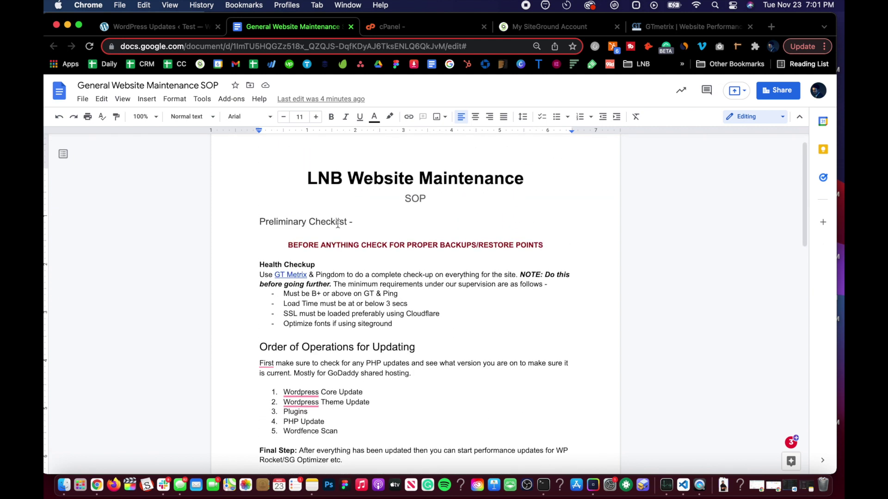
click(389, 29)
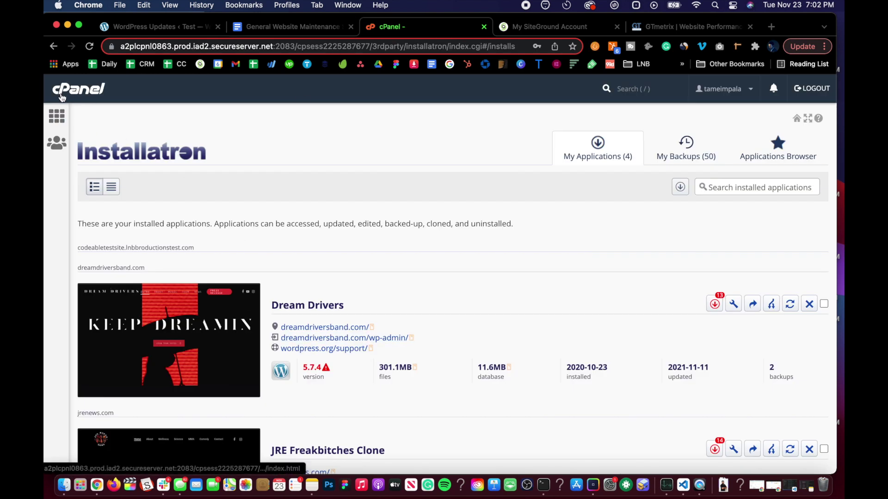
click(70, 112)
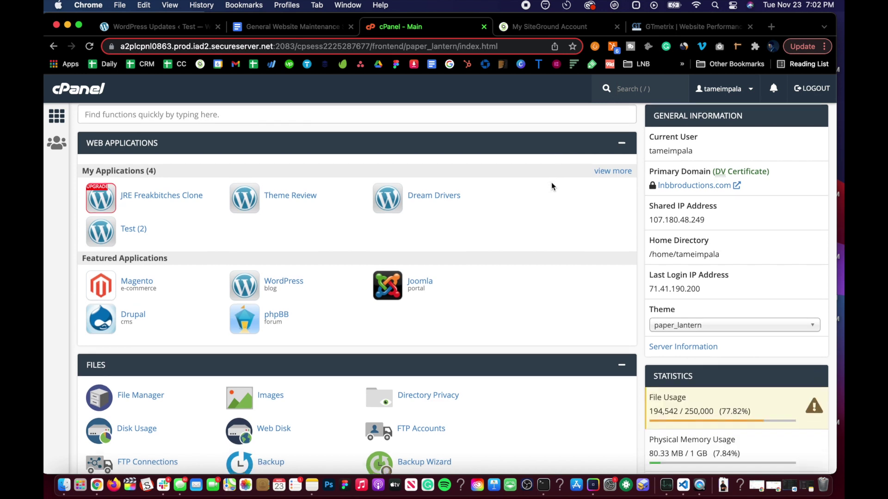
scroll(551, 182, down, 2)
scroll(551, 182, up, 2)
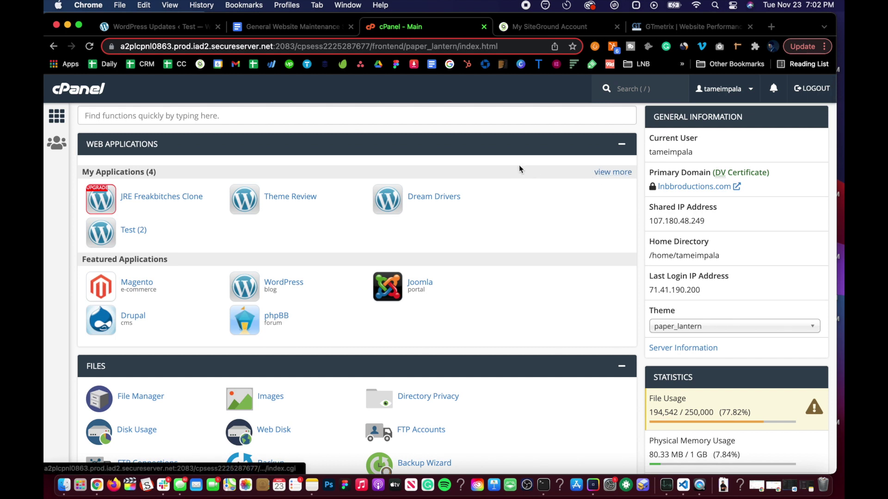
scroll(517, 165, up, 1)
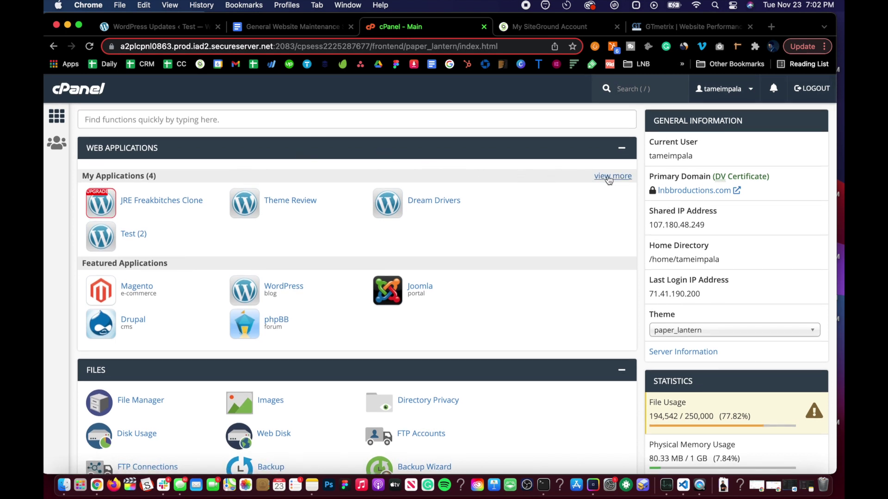
scroll(489, 219, down, 2)
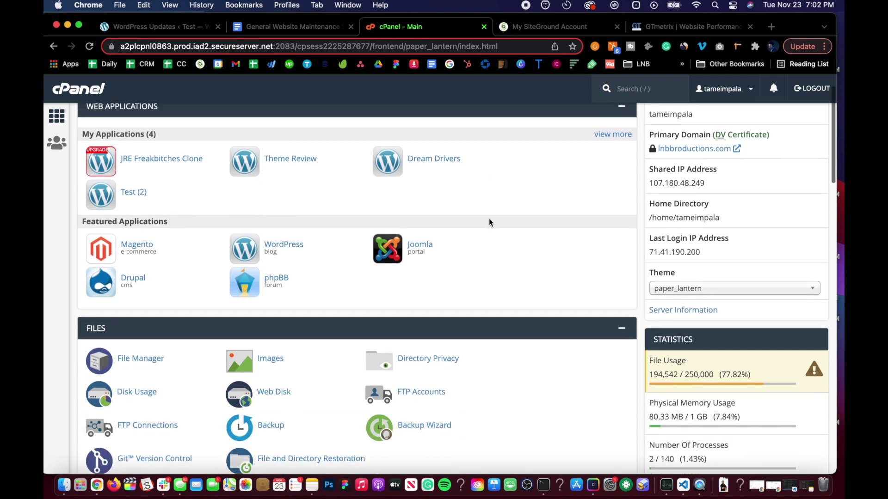
scroll(490, 219, up, 2)
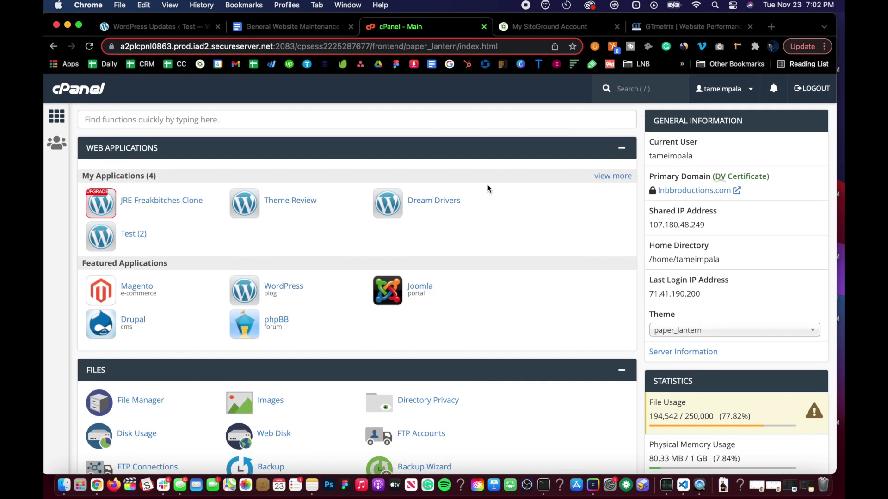
scroll(488, 189, down, 1)
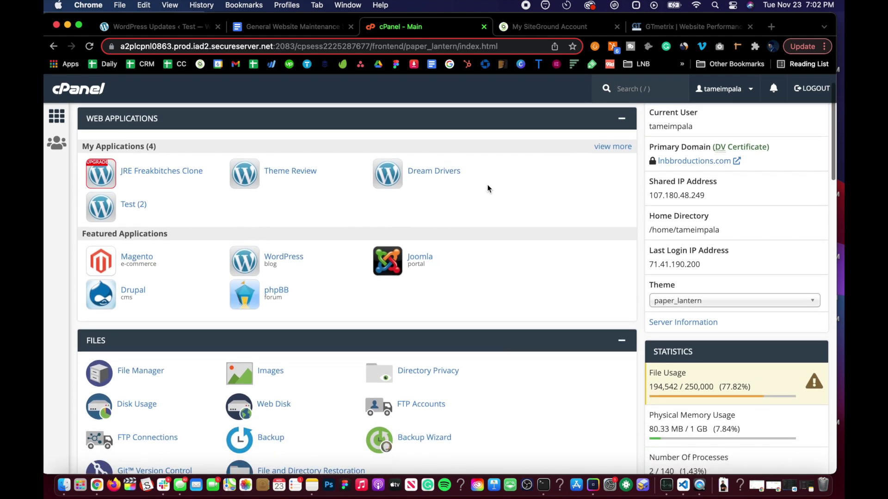
scroll(488, 189, down, 5)
scroll(488, 189, up, 8)
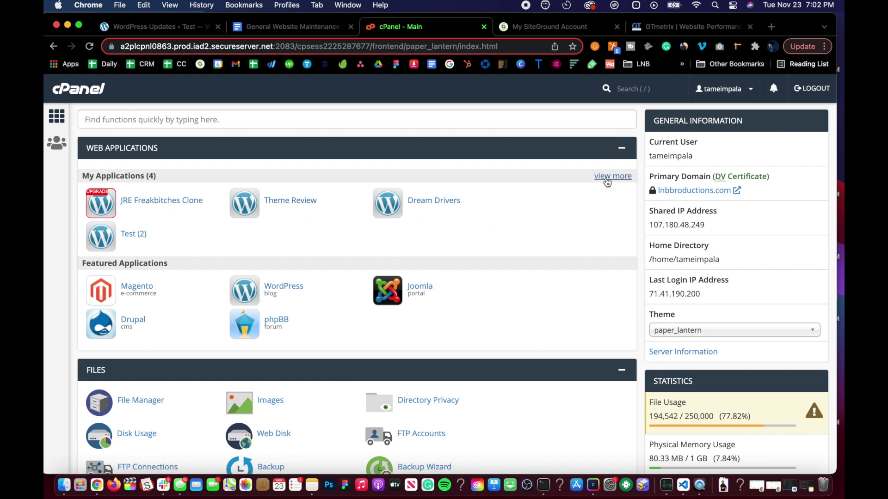
scroll(354, 273, down, 5)
scroll(365, 282, up, 5)
scroll(279, 287, down, 3)
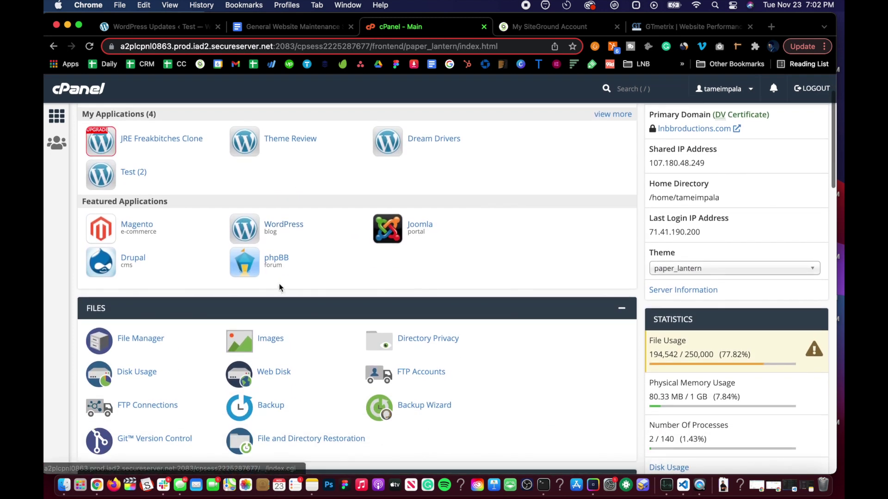
scroll(279, 287, up, 3)
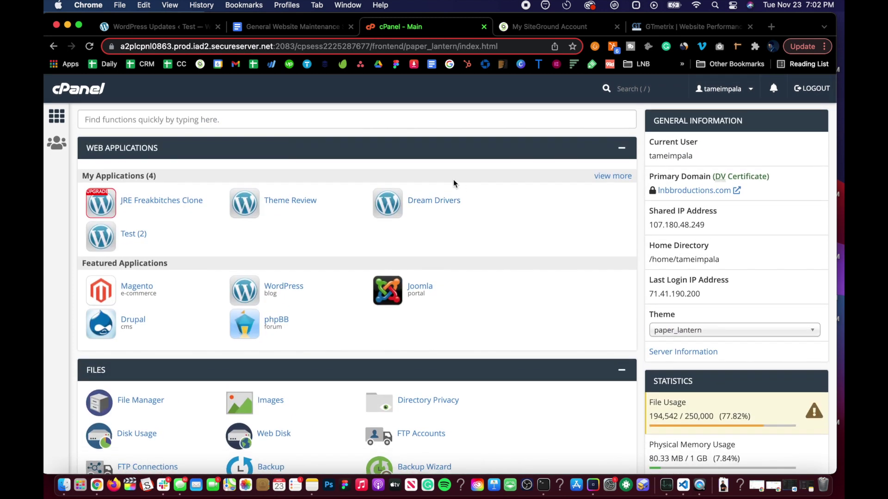
scroll(344, 259, down, 3)
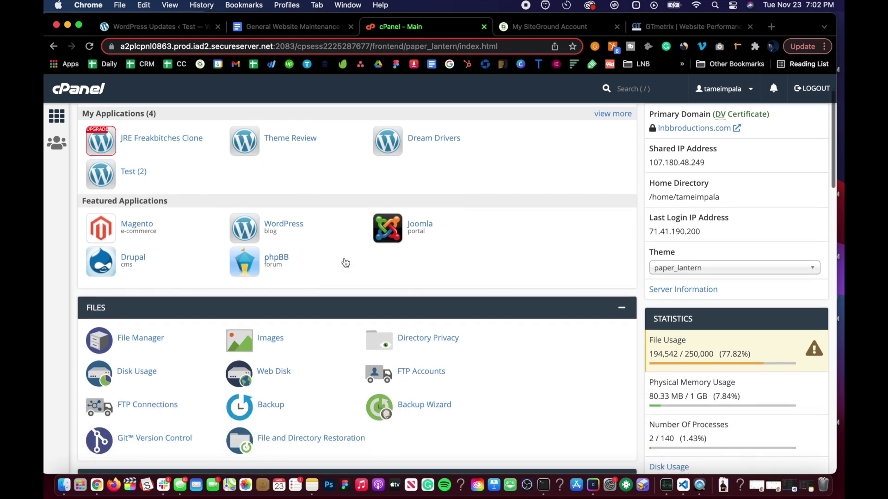
scroll(345, 259, down, 1)
scroll(345, 259, up, 1)
scroll(344, 261, up, 3)
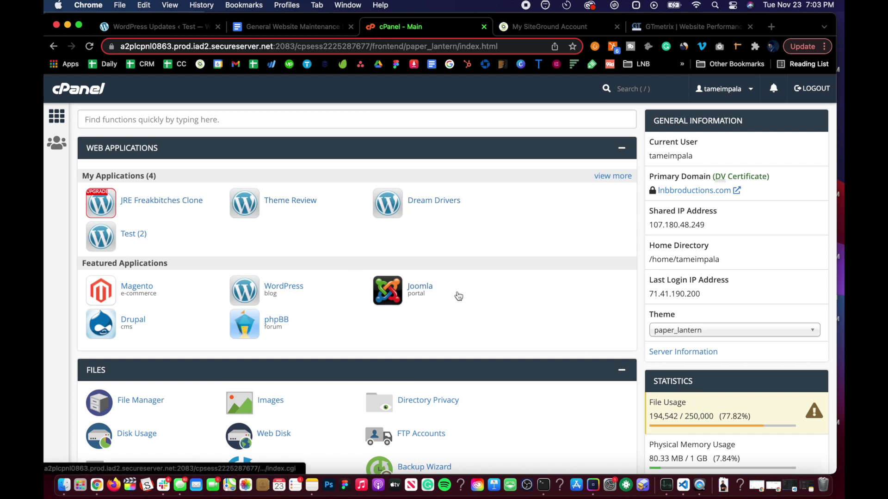
scroll(457, 292, down, 4)
scroll(457, 293, down, 8)
scroll(458, 293, up, 10)
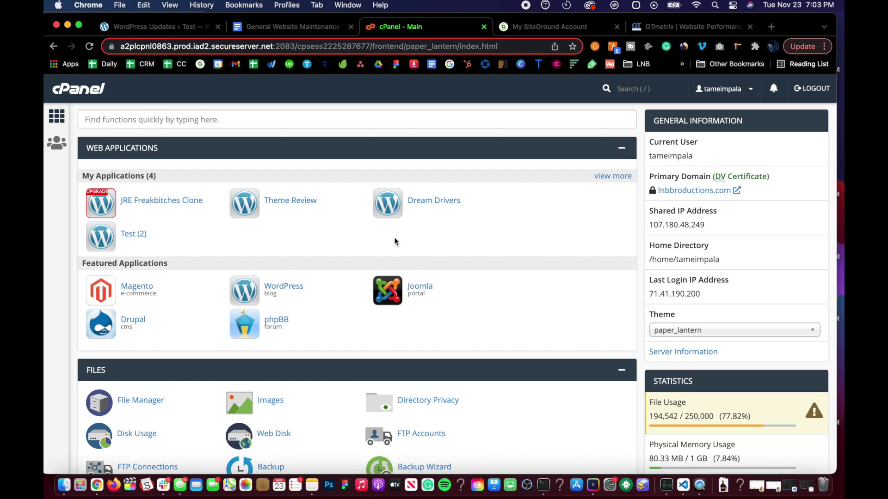
scroll(395, 241, down, 3)
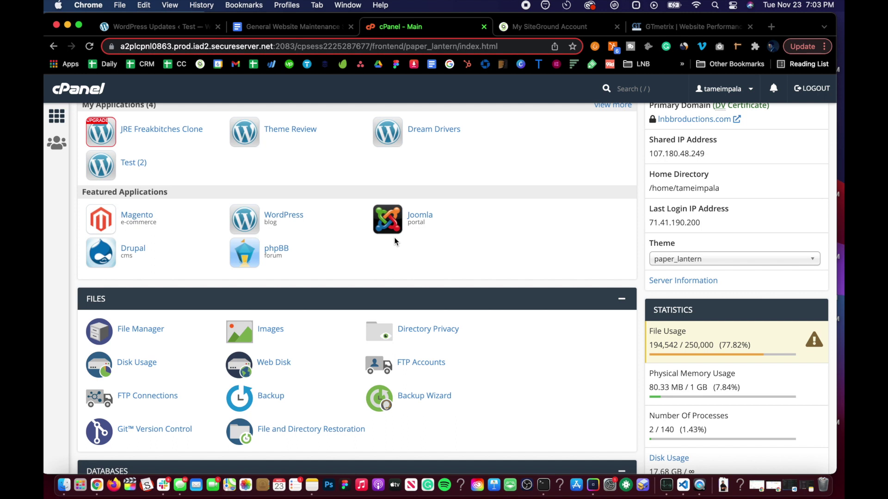
Scroll the cPanel home to the Software section and open Select PHP Version
scroll(394, 237, down, 2)
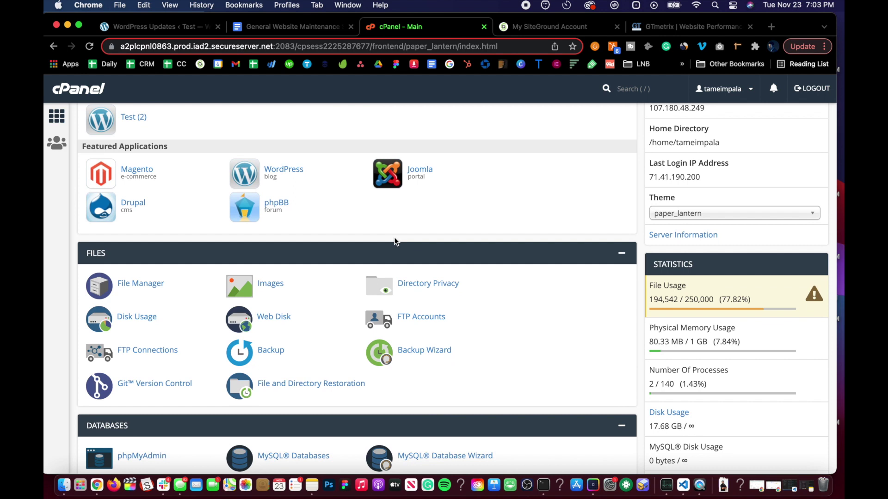
scroll(394, 238, down, 2)
scroll(395, 240, down, 2)
scroll(417, 236, up, 5)
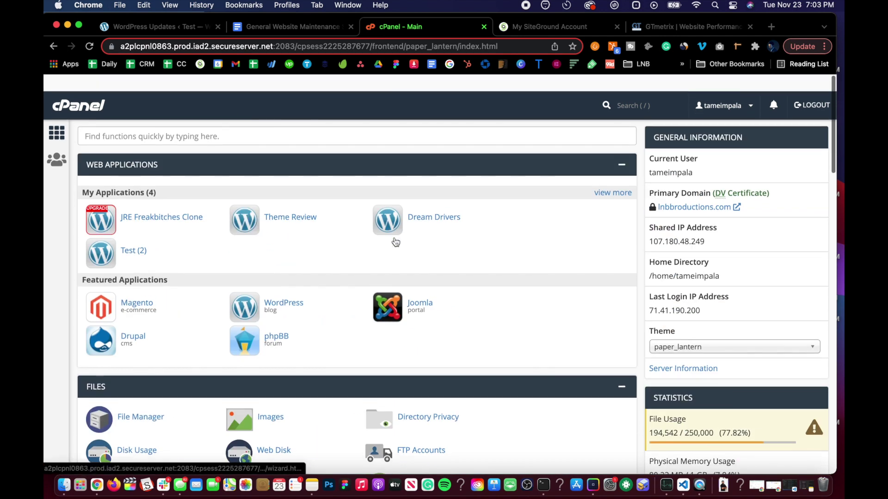
scroll(467, 225, down, 5)
scroll(467, 226, up, 5)
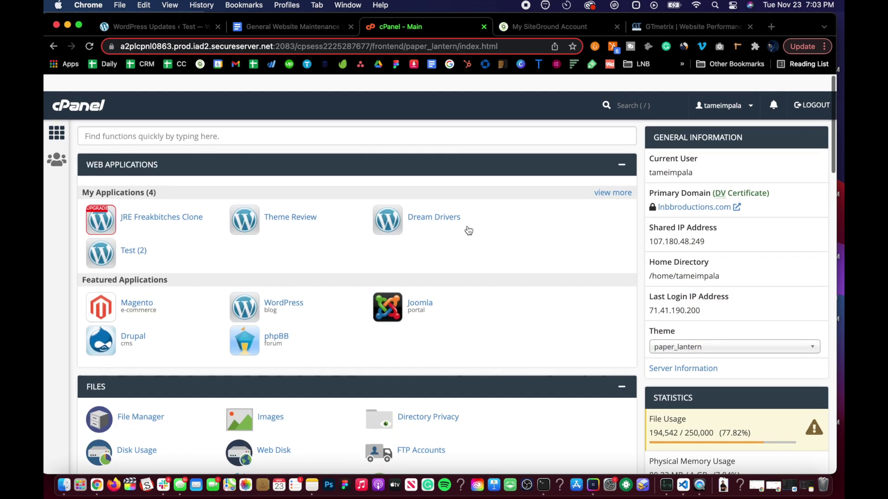
scroll(475, 243, down, 7)
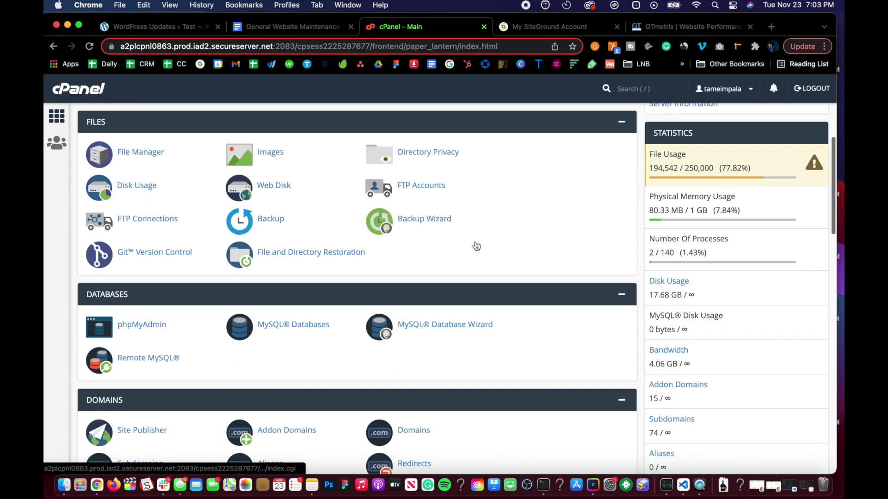
scroll(476, 242, down, 4)
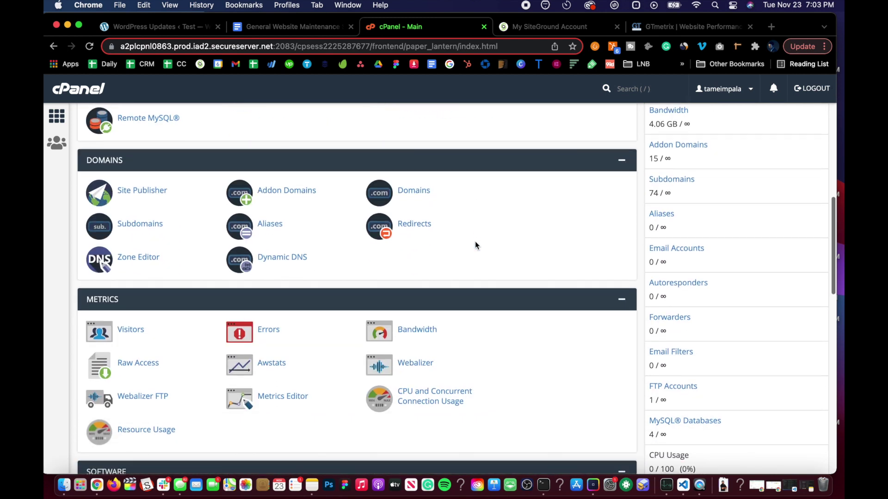
scroll(475, 241, up, 1)
scroll(270, 336, down, 3)
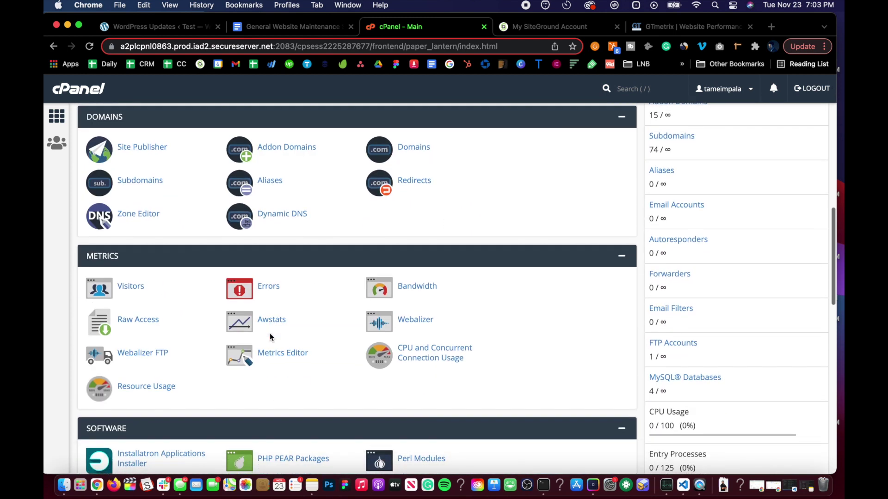
scroll(270, 335, up, 12)
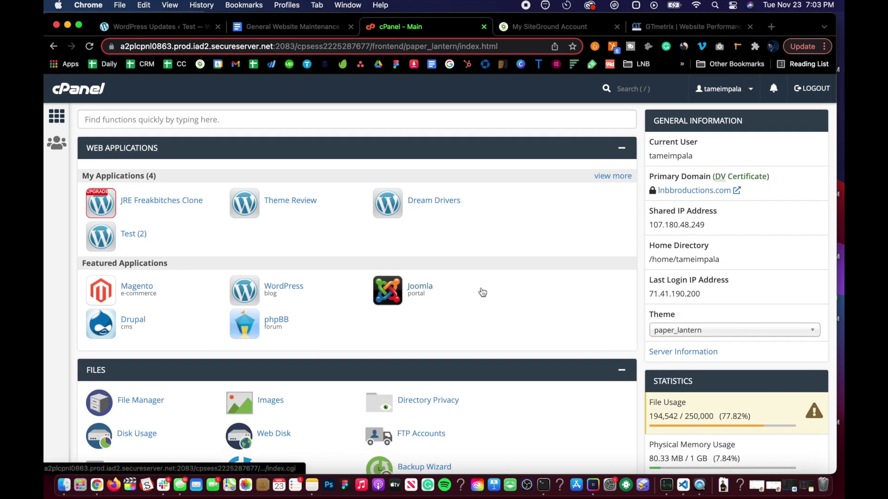
scroll(481, 287, down, 3)
scroll(481, 288, up, 3)
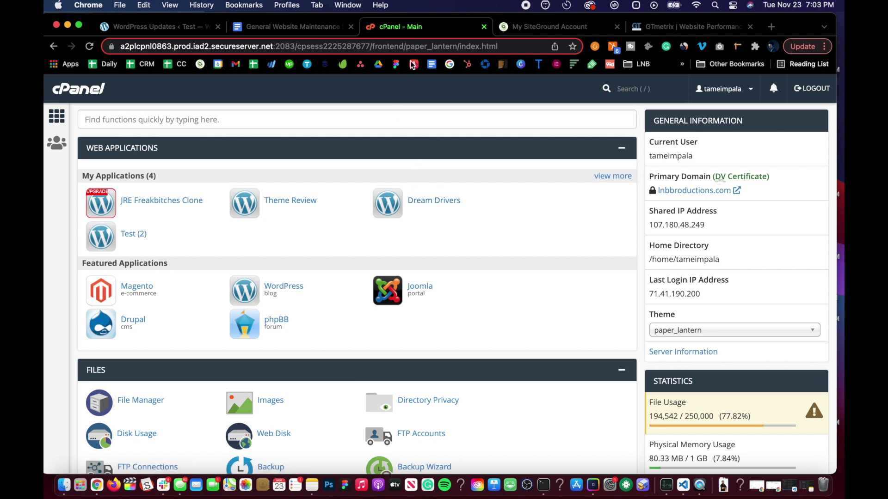
scroll(393, 254, down, 12)
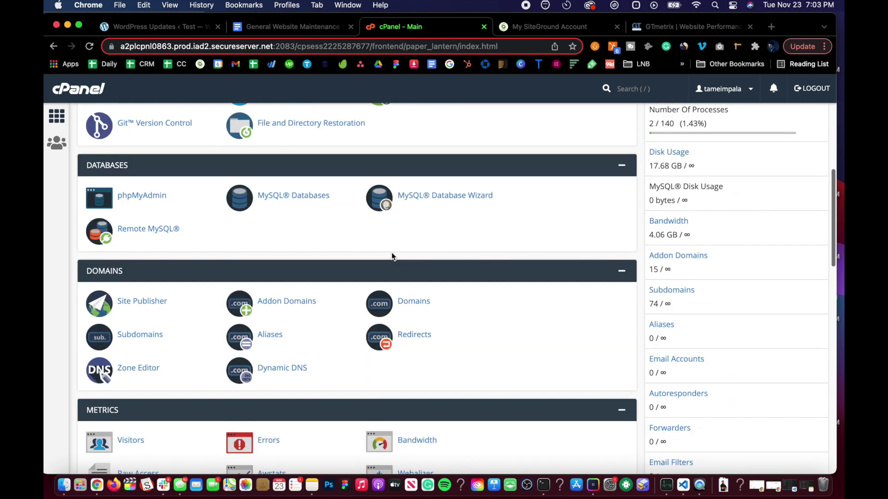
scroll(262, 317, down, 3)
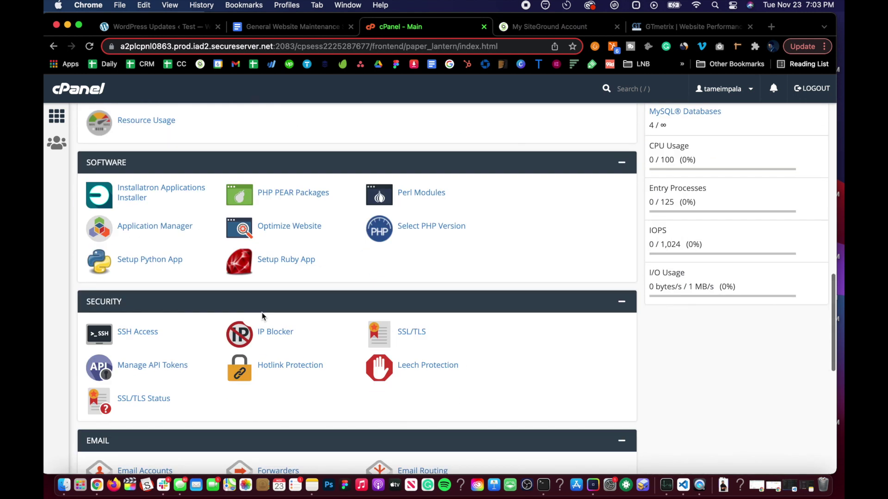
scroll(262, 317, up, 12)
scroll(183, 463, down, 2)
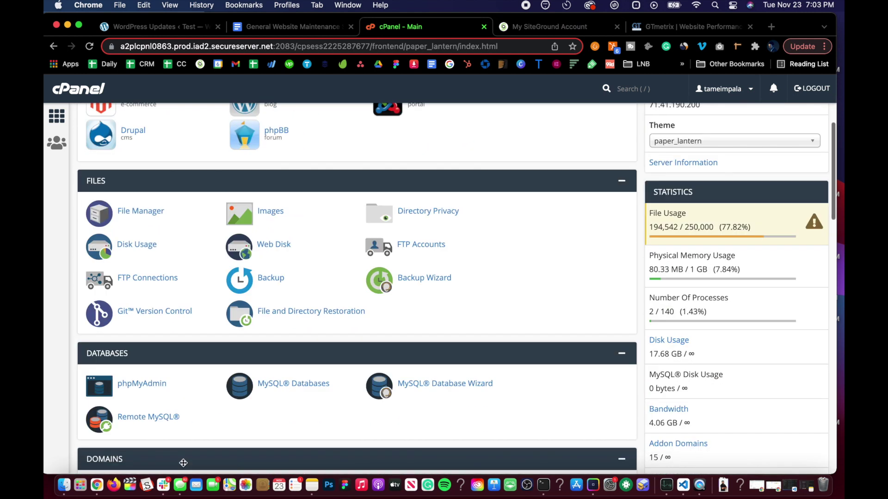
scroll(184, 463, down, 7)
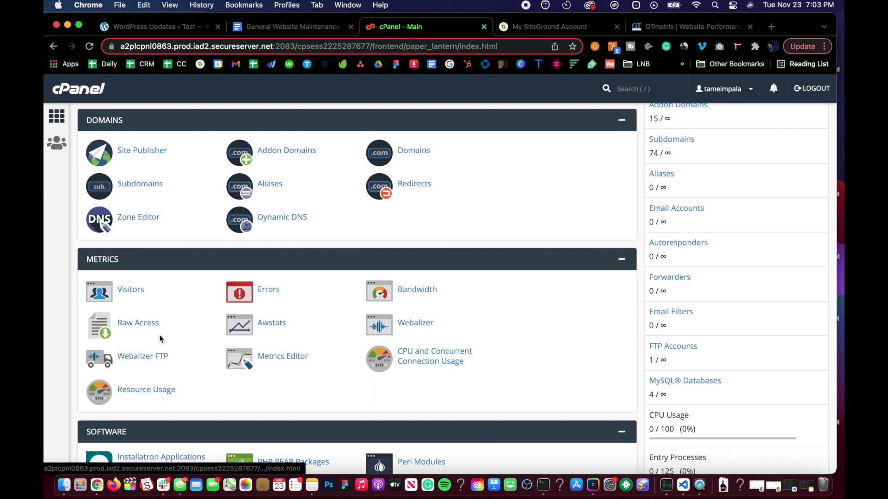
scroll(277, 332, down, 5)
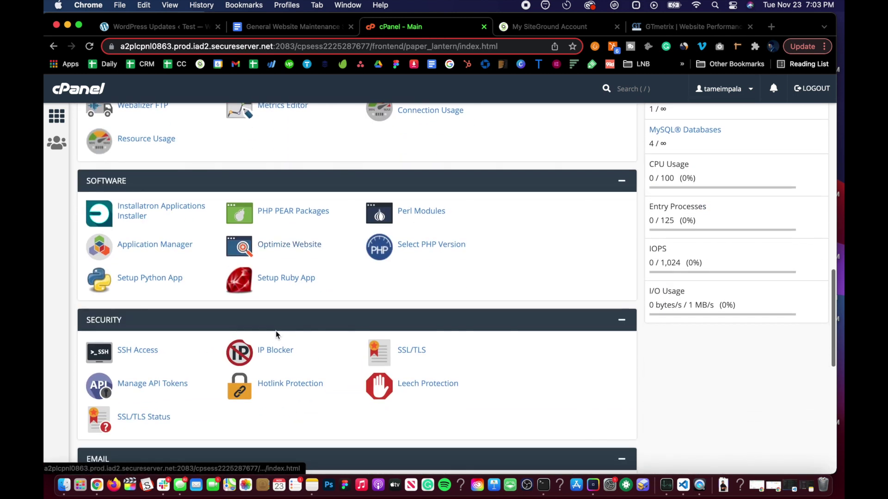
scroll(275, 331, up, 1)
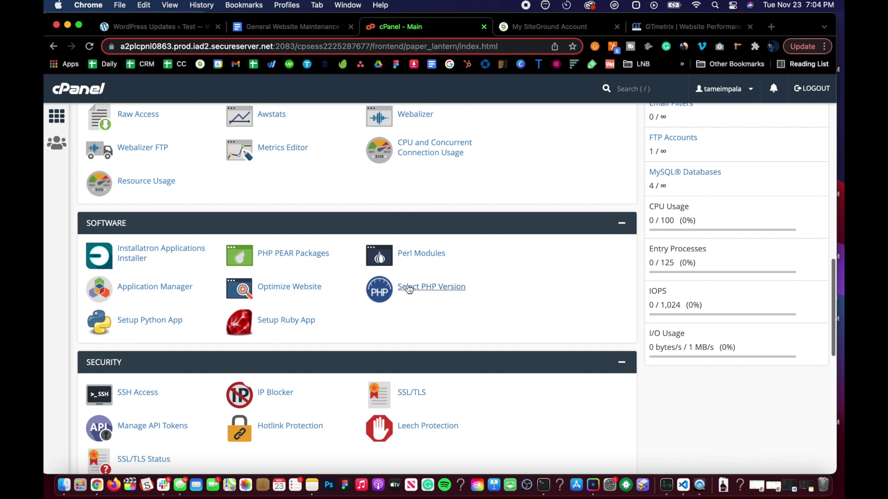
click(416, 290)
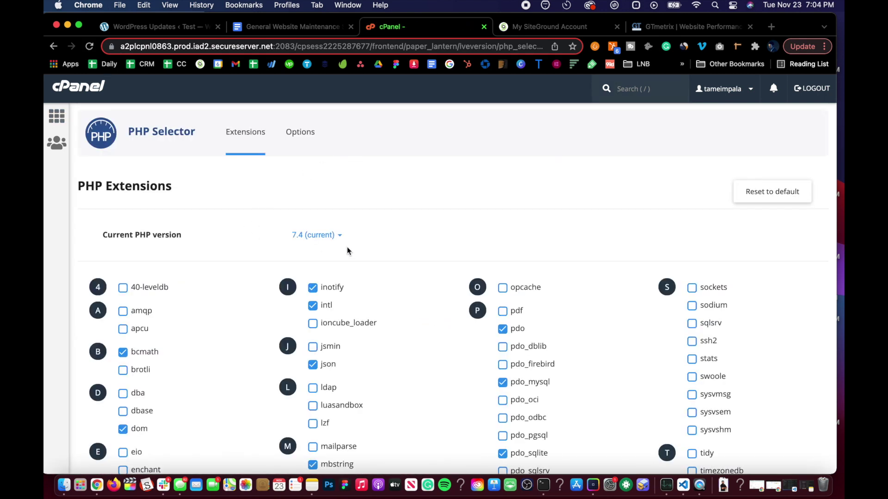
Choose PHP 8.0 instead of 7.4 in the Current PHP version list
click(341, 237)
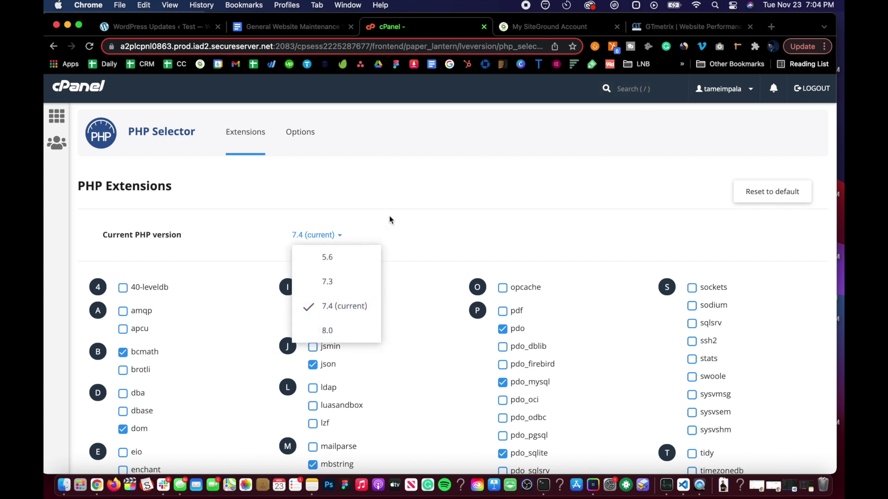
click(420, 187)
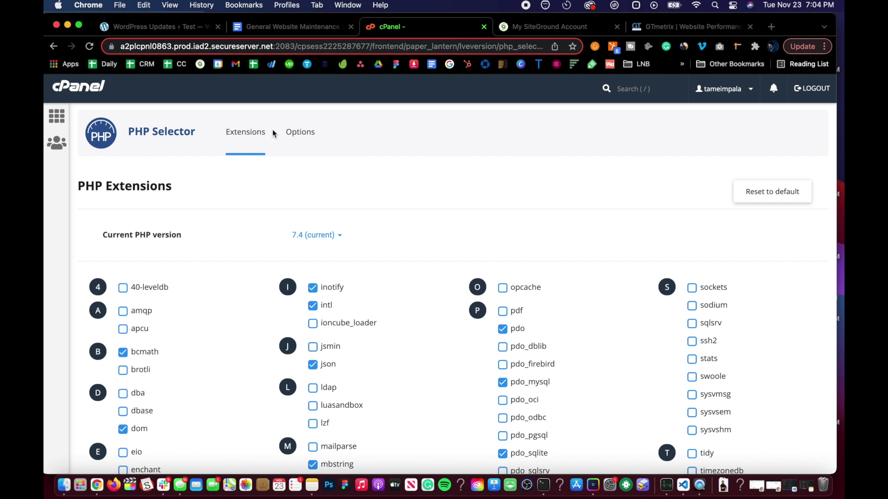
click(313, 235)
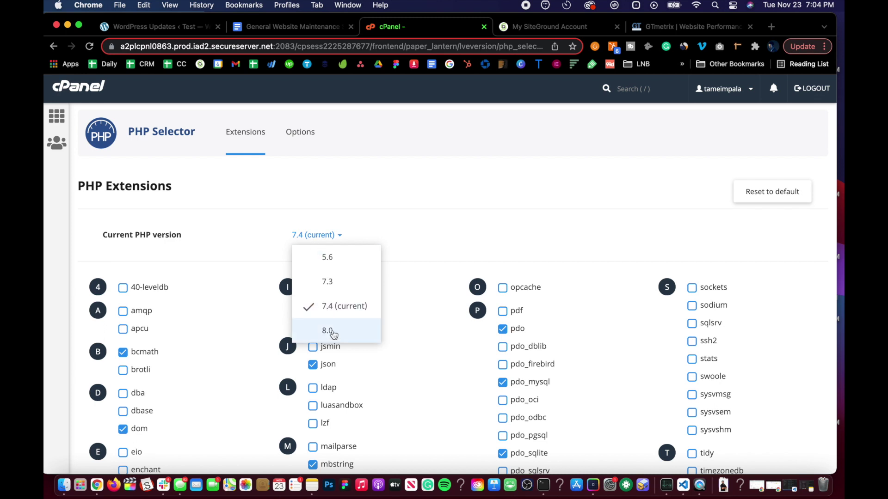
click(371, 212)
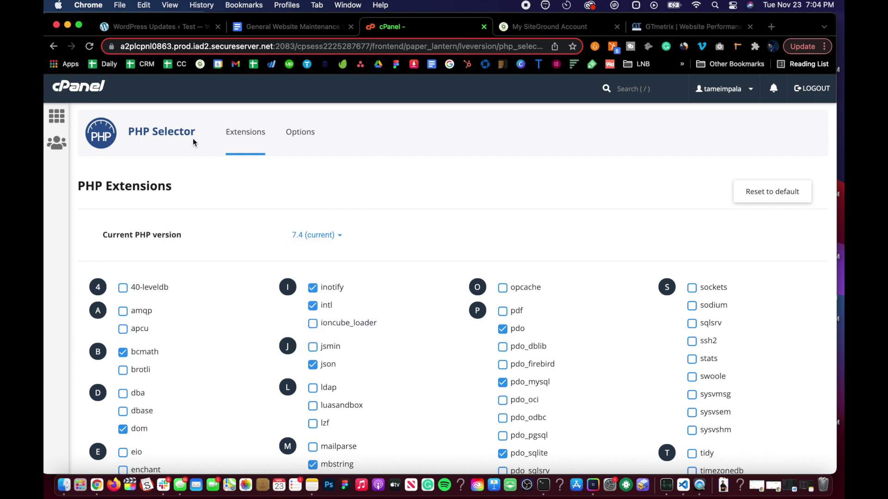
click(319, 235)
click(309, 326)
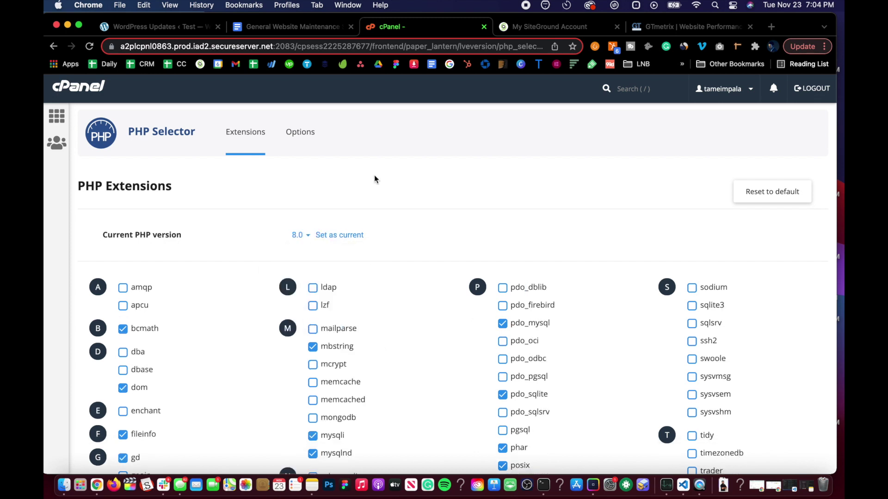
scroll(347, 229, down, 6)
scroll(347, 227, up, 6)
Check the SOP, then open the cPanel home in a new tab
click(268, 26)
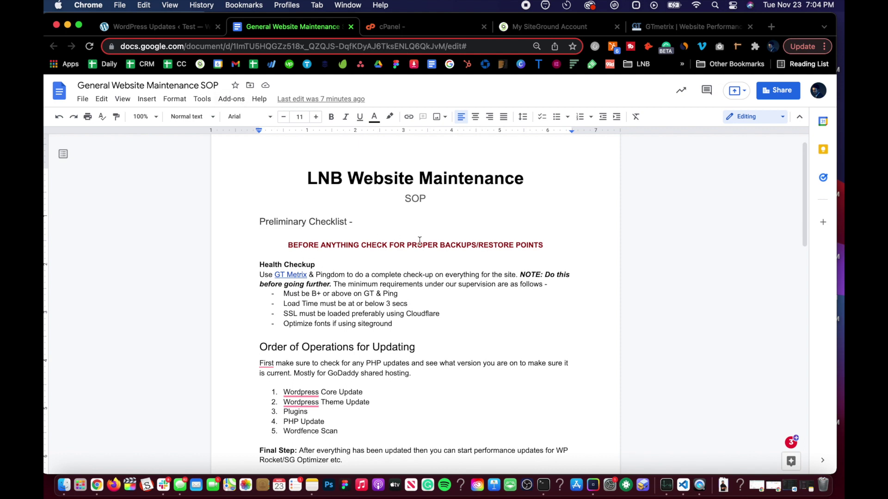
click(428, 31)
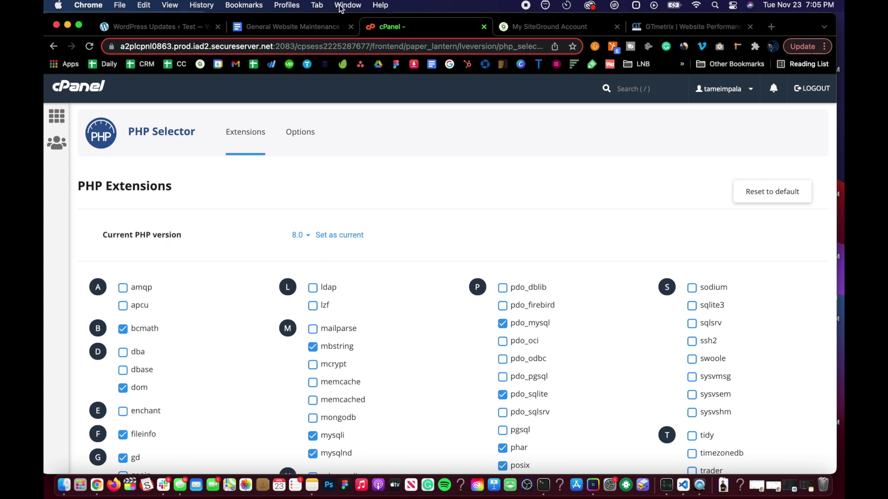
right_click(51, 112)
click(93, 115)
click(508, 28)
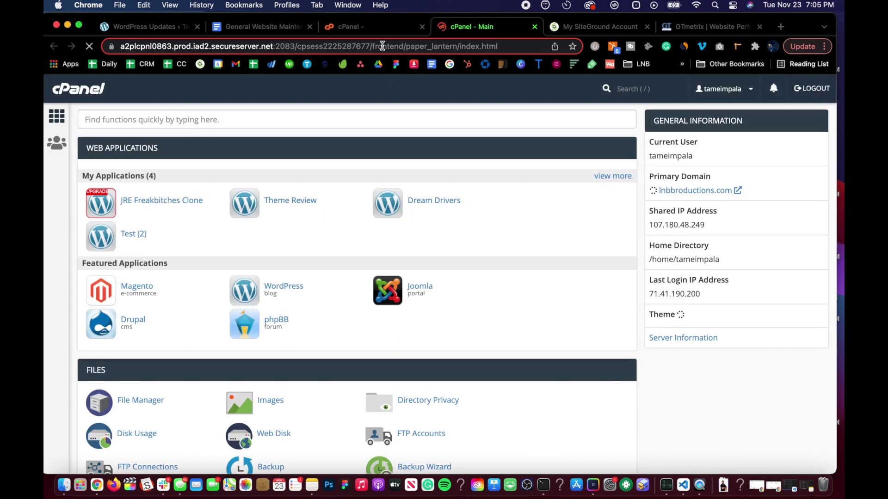
Review the full list of installed applications, comparing it against the PHP Selector page
click(601, 177)
scroll(293, 181, down, 10)
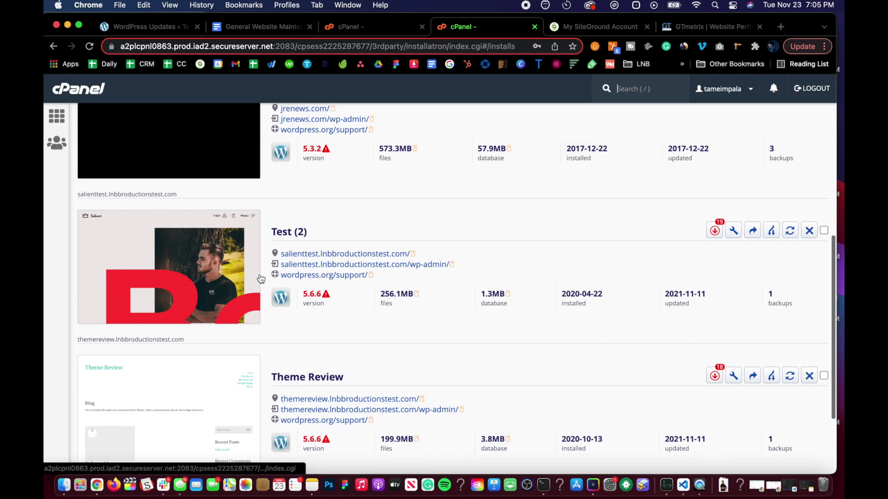
scroll(261, 281, up, 10)
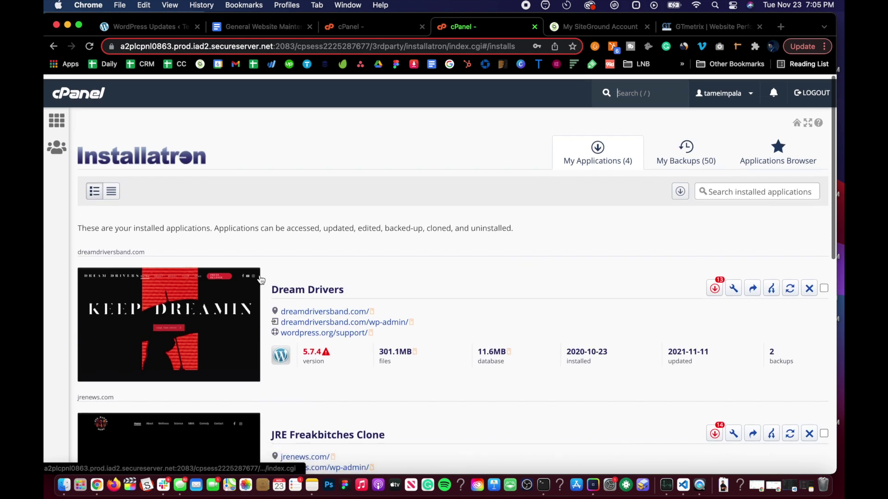
scroll(259, 283, down, 5)
scroll(259, 282, down, 5)
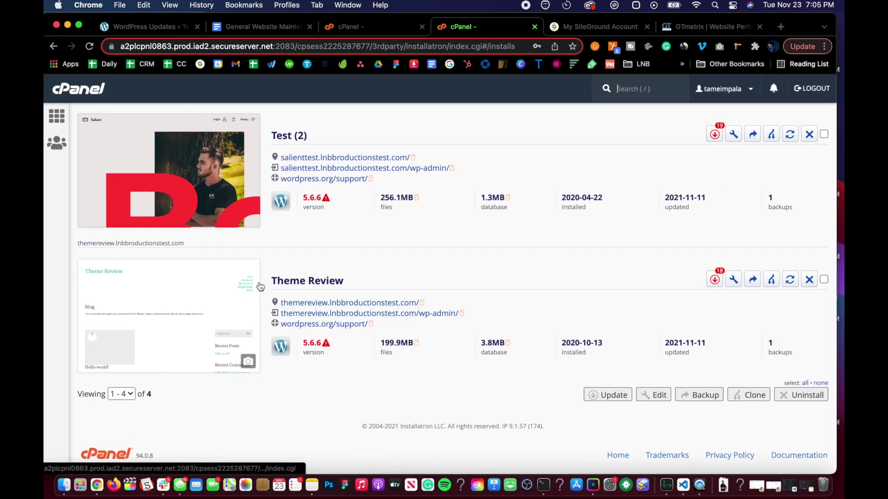
scroll(295, 331, up, 3)
scroll(270, 243, up, 8)
scroll(259, 278, down, 5)
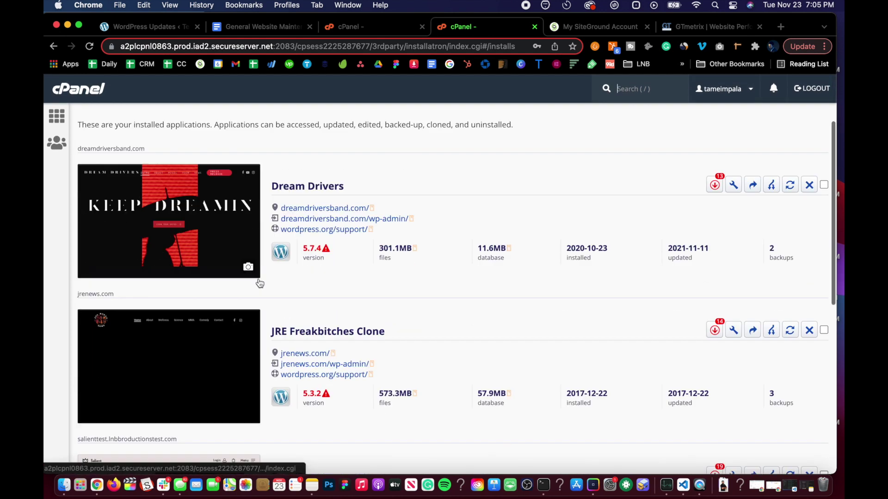
scroll(259, 282, down, 2)
scroll(277, 241, up, 10)
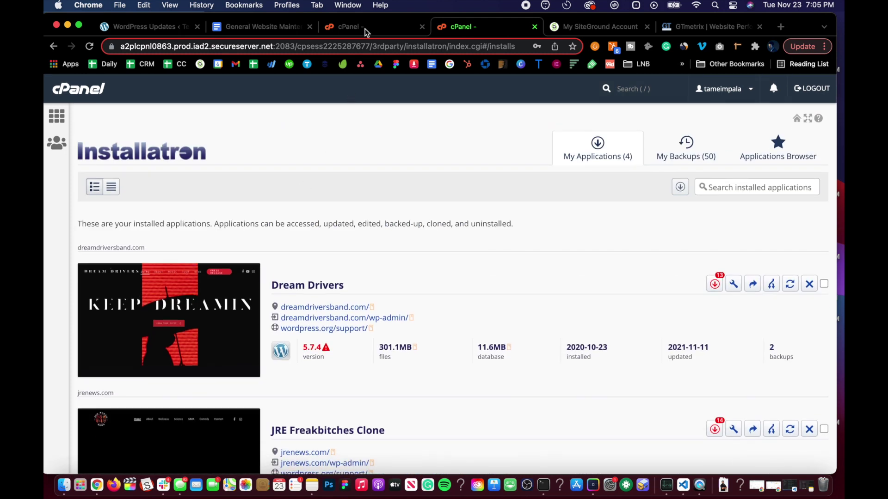
scroll(357, 235, down, 6)
scroll(358, 237, down, 5)
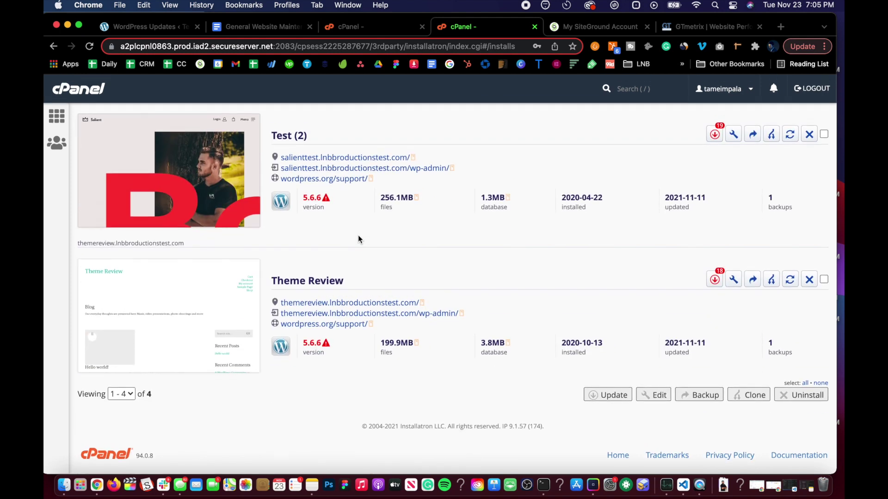
scroll(358, 235, up, 10)
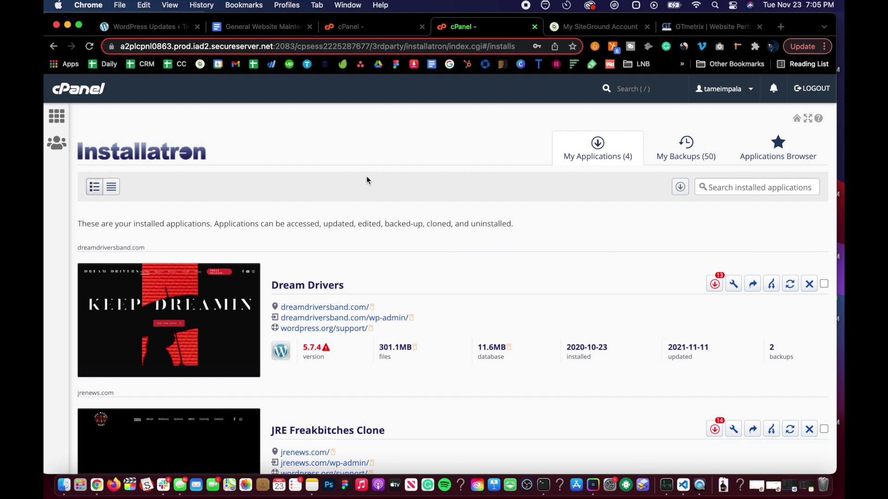
click(351, 26)
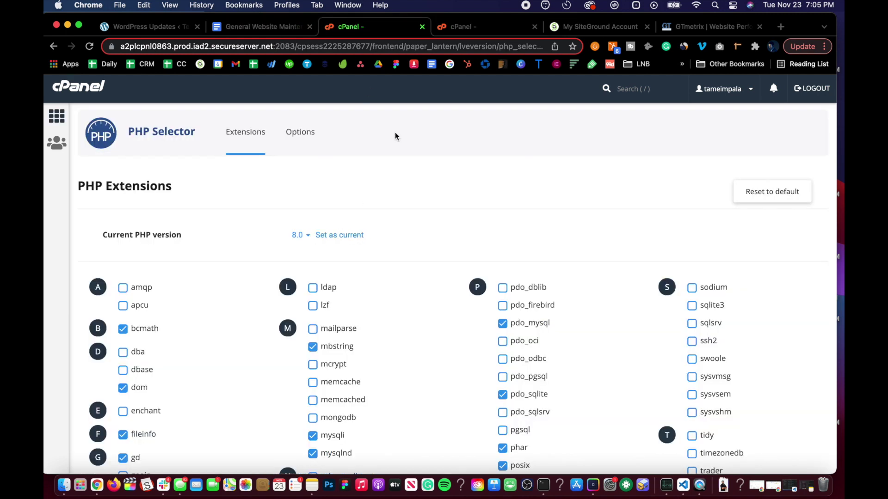
click(455, 28)
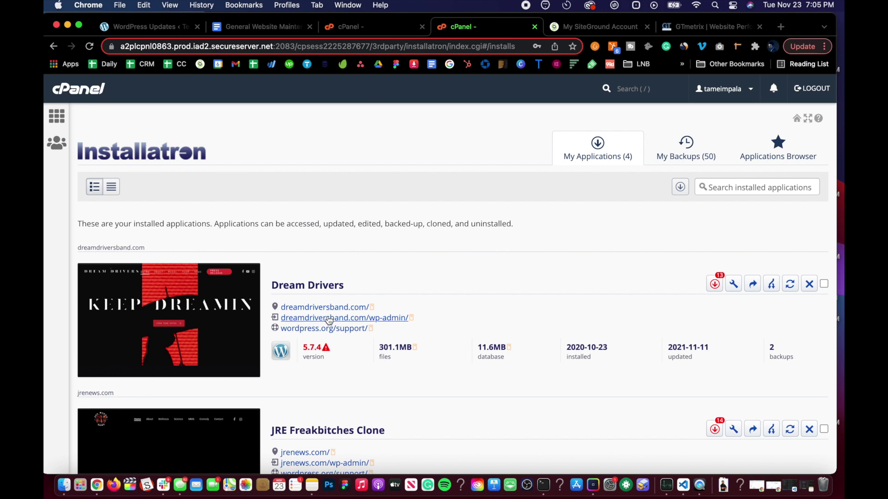
scroll(327, 314, down, 3)
scroll(327, 314, up, 3)
click(369, 26)
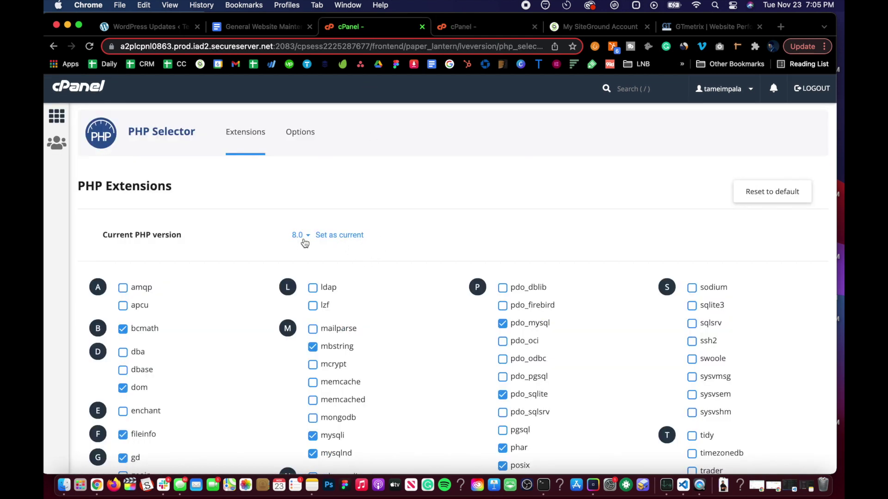
click(465, 28)
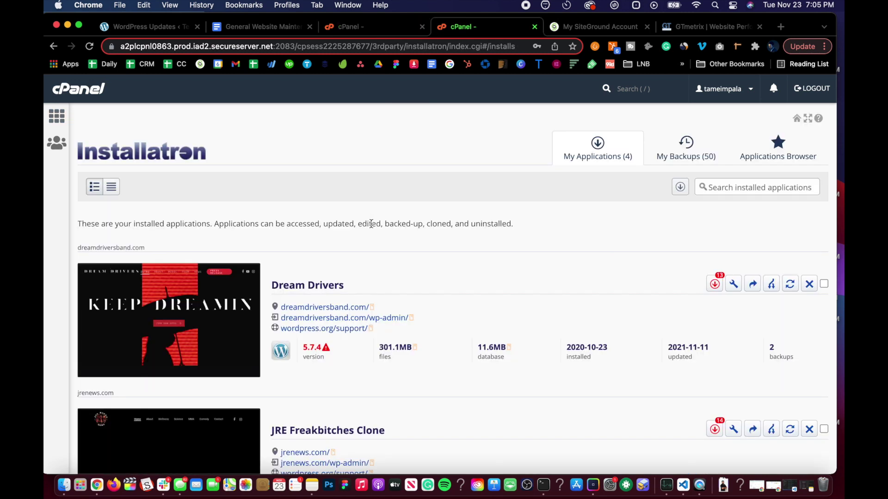
scroll(371, 221, down, 1)
scroll(371, 223, down, 7)
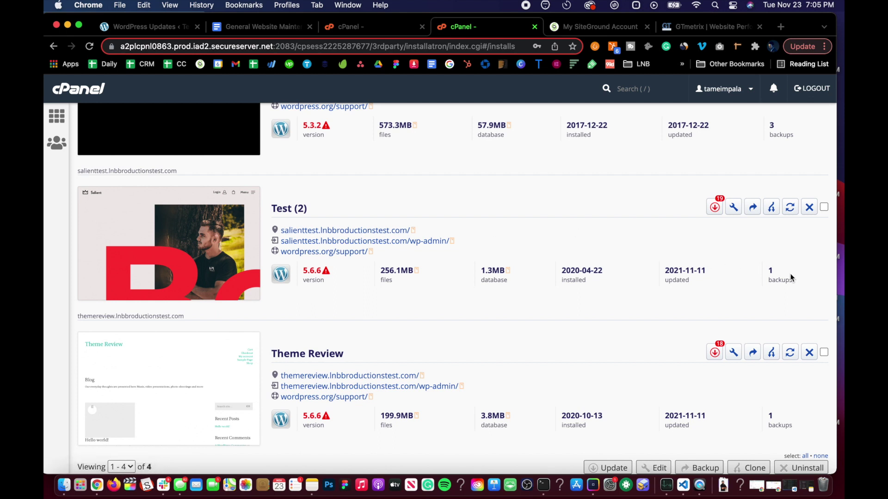
scroll(662, 234, up, 3)
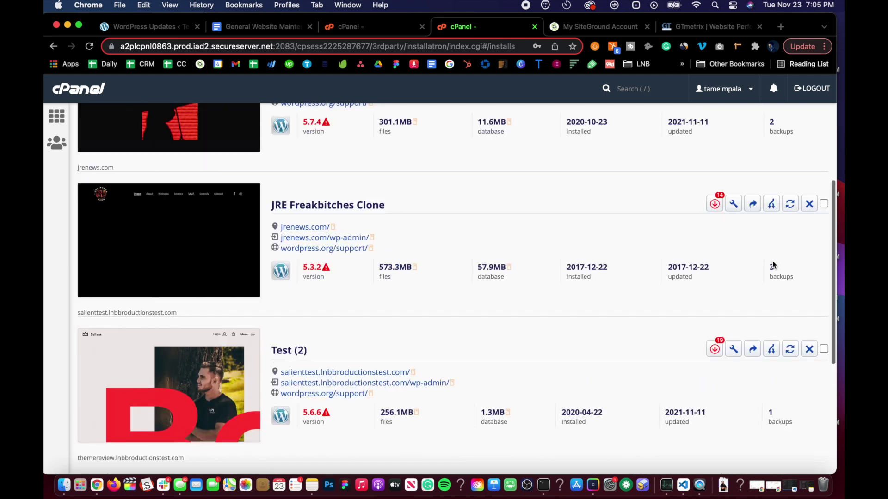
scroll(759, 161, up, 1)
scroll(502, 145, up, 5)
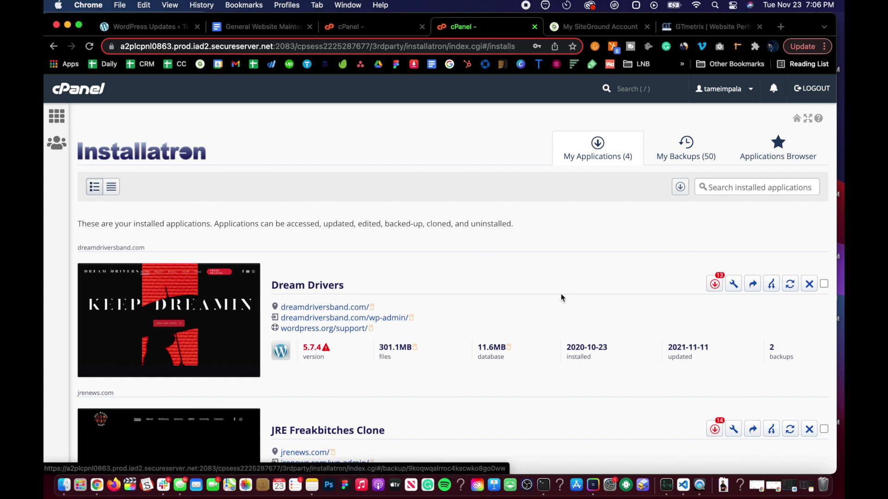
scroll(560, 297, down, 10)
scroll(561, 298, up, 15)
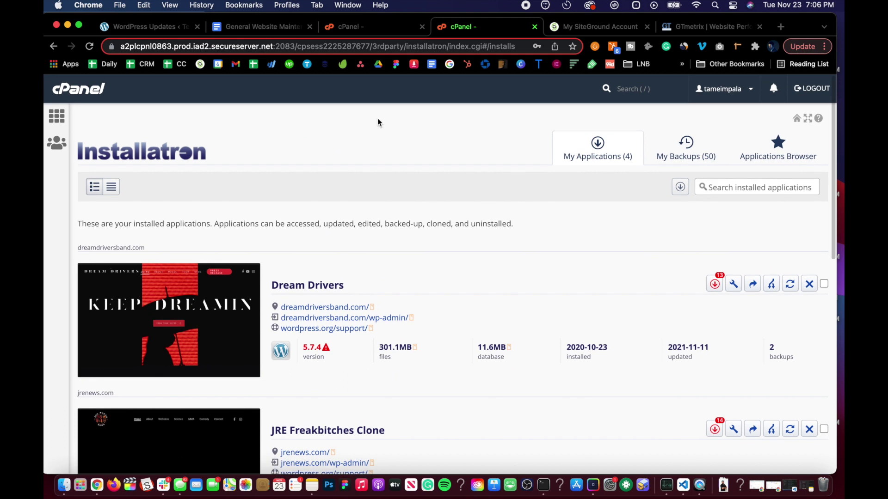
scroll(398, 265, down, 8)
scroll(398, 264, down, 5)
scroll(398, 264, up, 15)
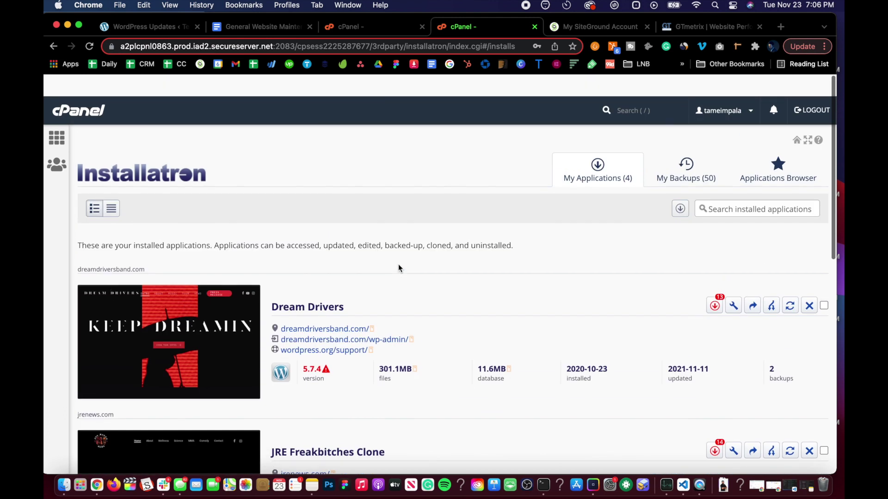
scroll(371, 217, down, 5)
scroll(304, 354, down, 5)
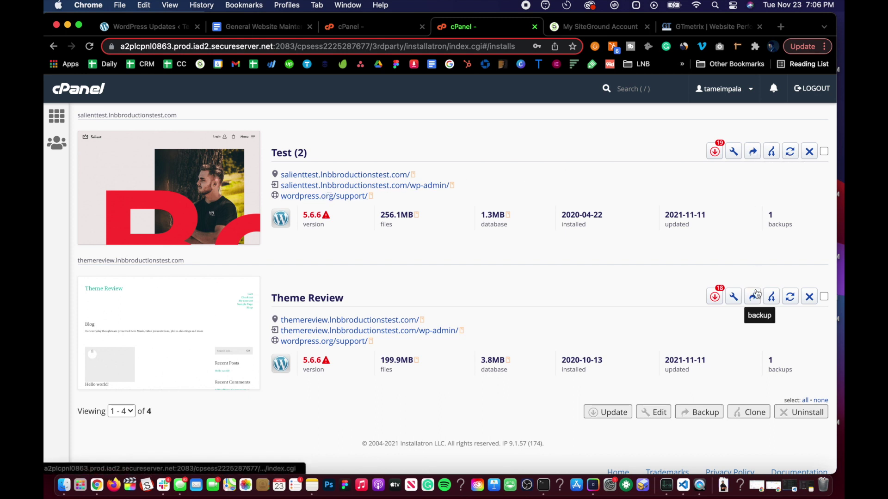
scroll(349, 181, up, 10)
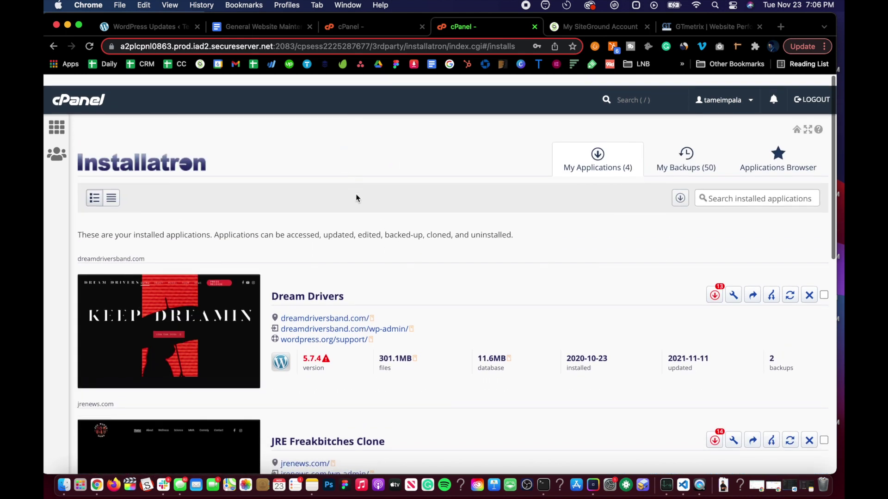
Set PHP 8.0 as the current version and go back to WordPress Updates
click(377, 27)
click(336, 237)
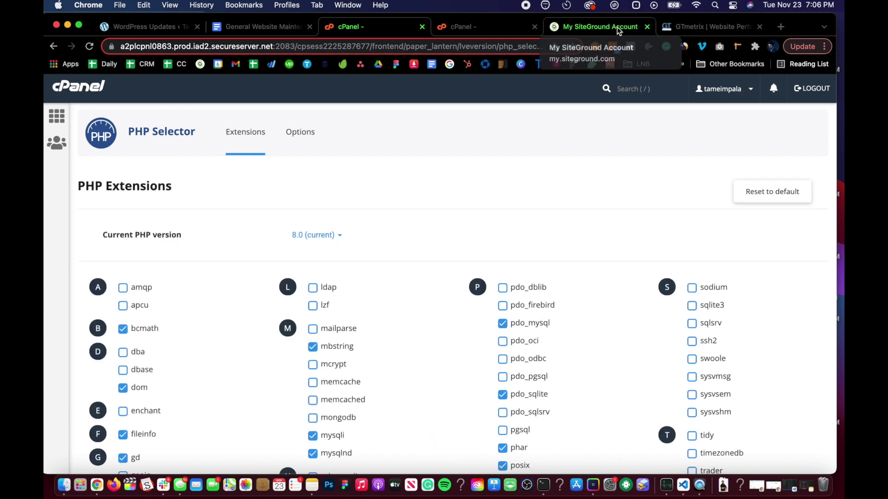
click(169, 24)
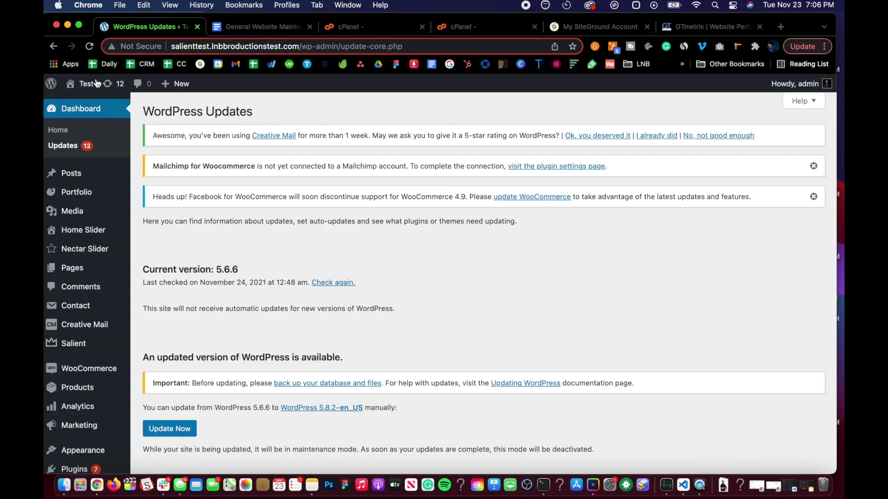
Visit the Test site homepage to confirm it loads, then return and reopen the SOP
mouse_move(80, 84)
click(82, 104)
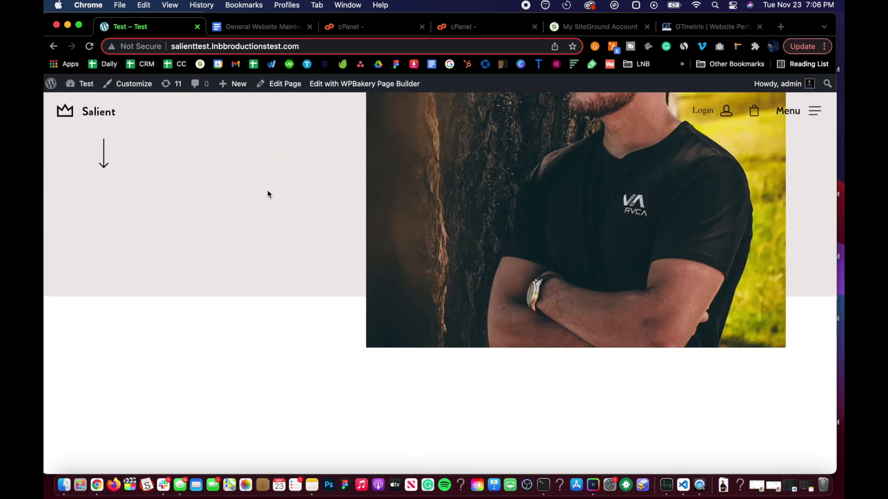
scroll(267, 190, down, 10)
scroll(268, 190, up, 10)
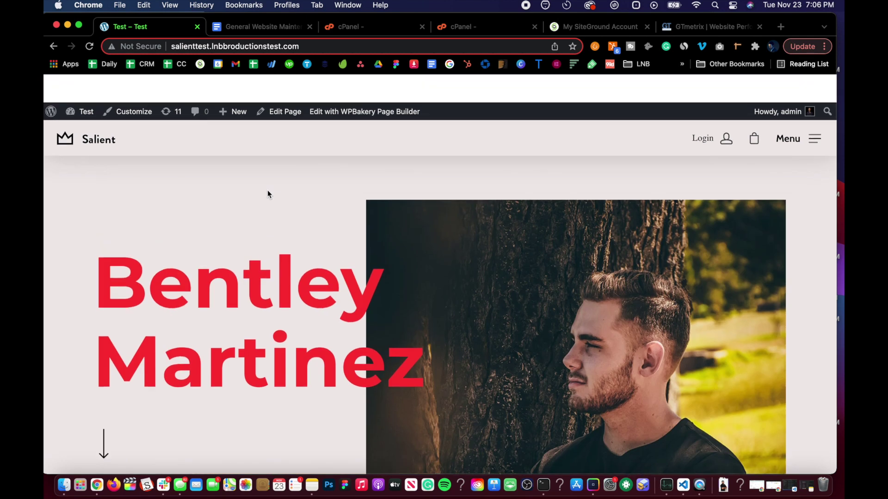
click(53, 46)
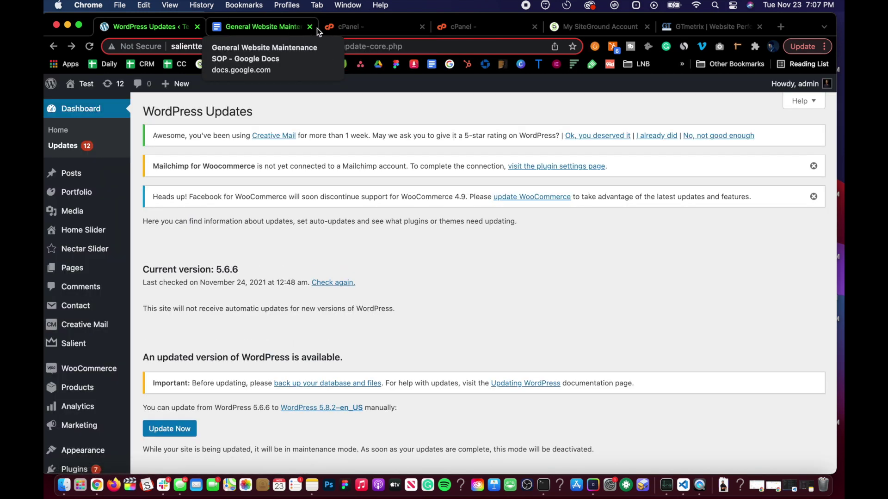
click(268, 27)
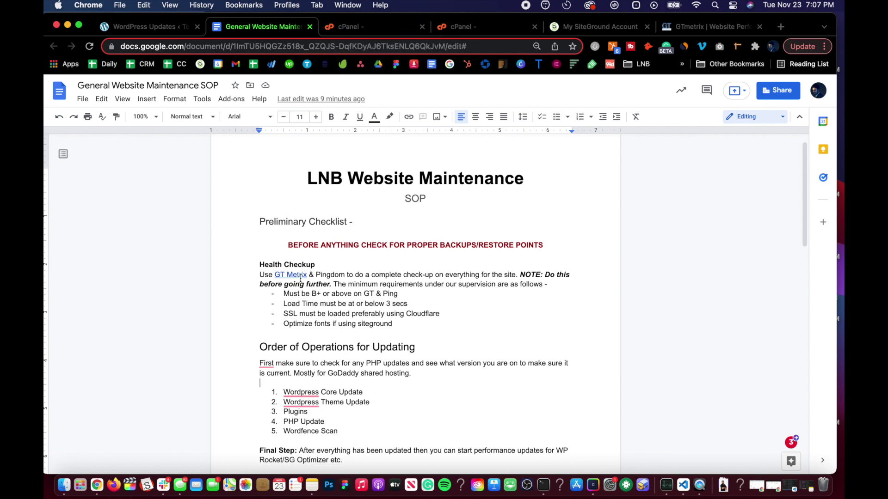
click(684, 27)
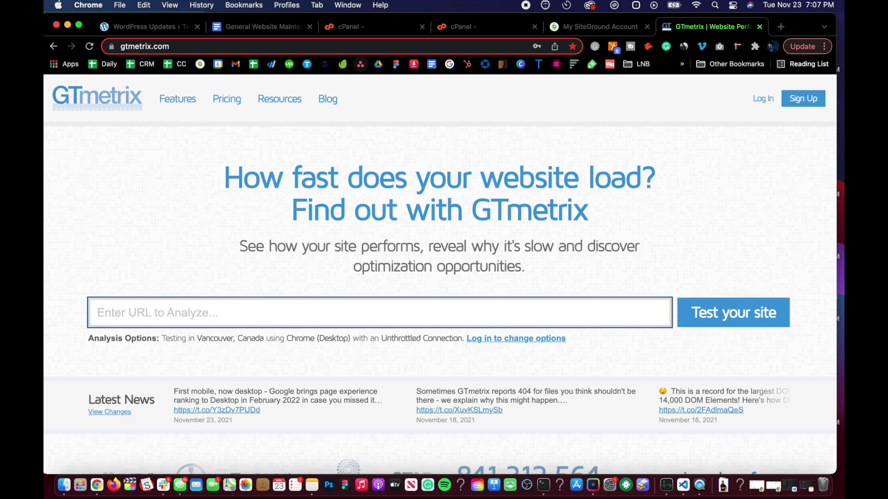
click(151, 27)
click(183, 46)
click(204, 47)
drag(299, 47, 142, 47)
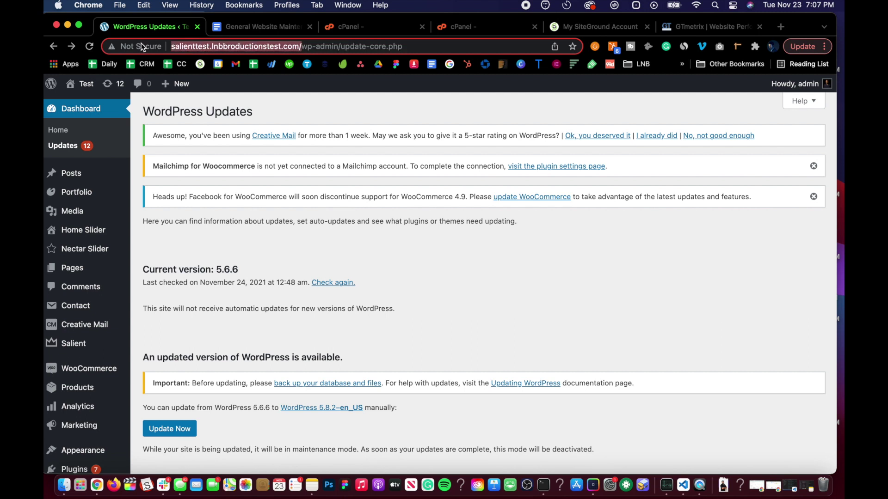
key(super+c)
click(684, 21)
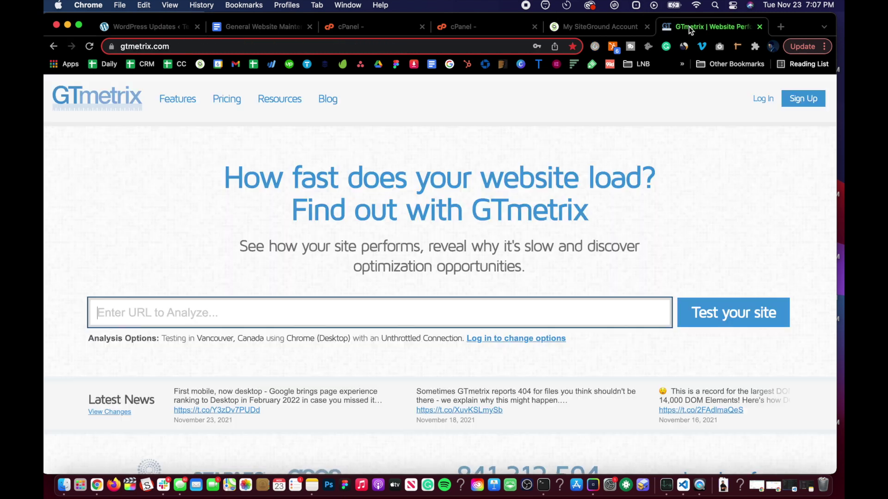
click(215, 320)
key(super+v)
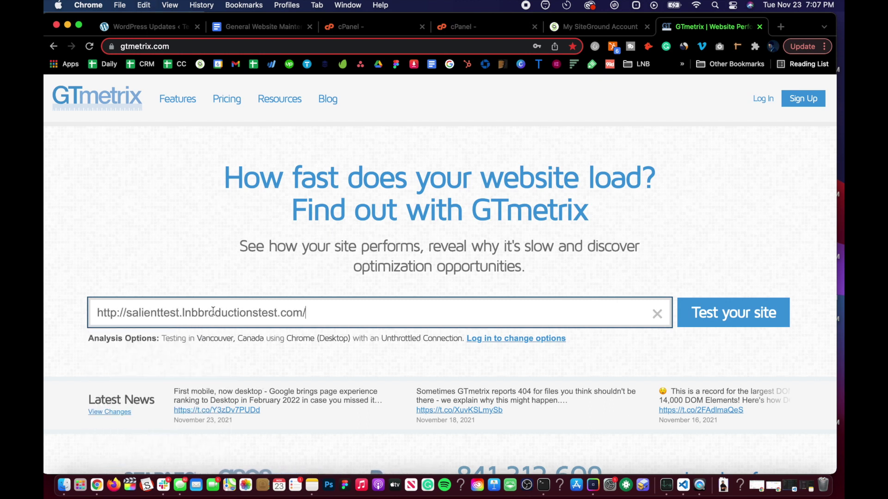
key(Return)
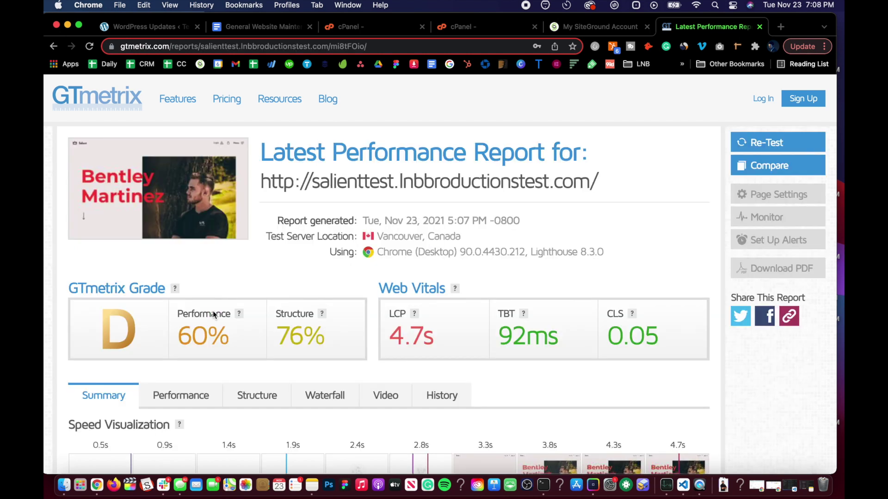
Scroll through the GTmetrix grade D report and Web Vitals, then go back to the SOP
scroll(254, 332, down, 5)
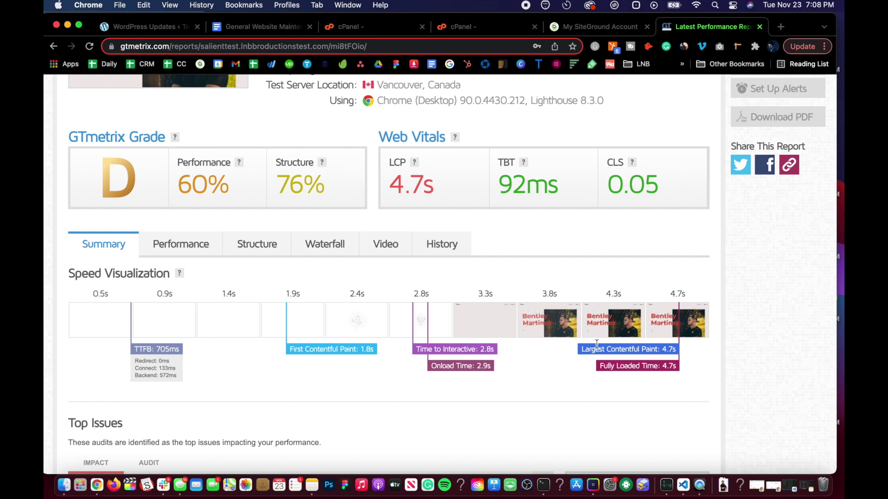
scroll(461, 314, up, 4)
scroll(348, 255, down, 3)
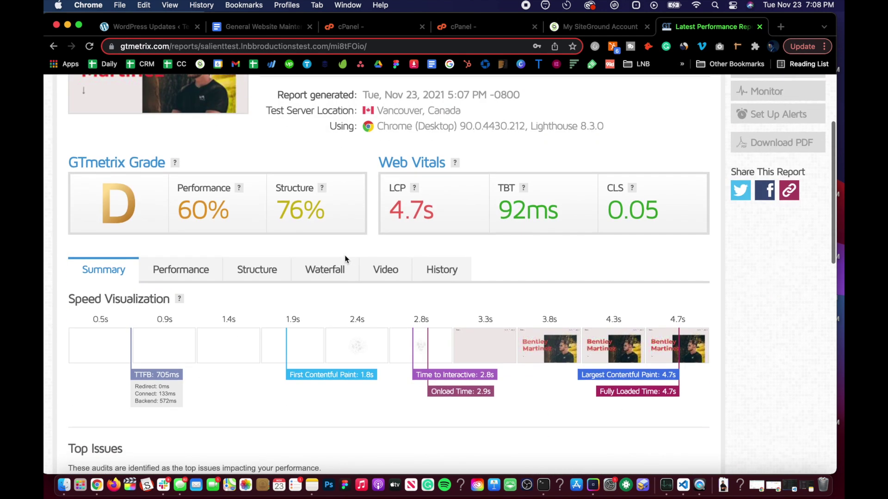
scroll(345, 257, down, 3)
scroll(344, 255, up, 6)
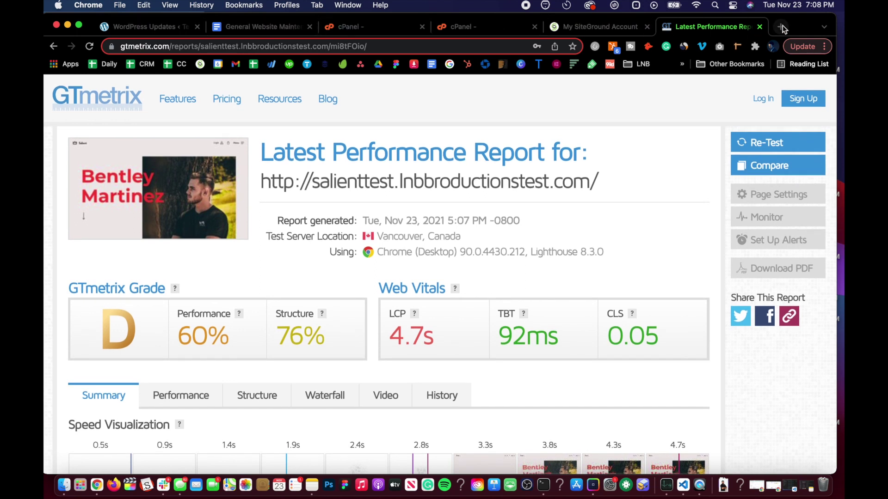
click(253, 29)
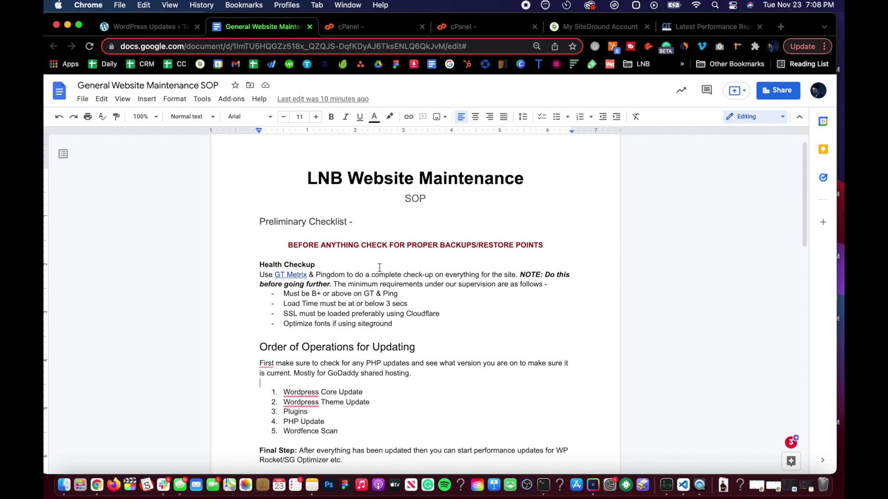
Search the web for 'pingdom' in a new tab to find Pingdom Tools
click(717, 29)
click(779, 26)
text(pingdom)
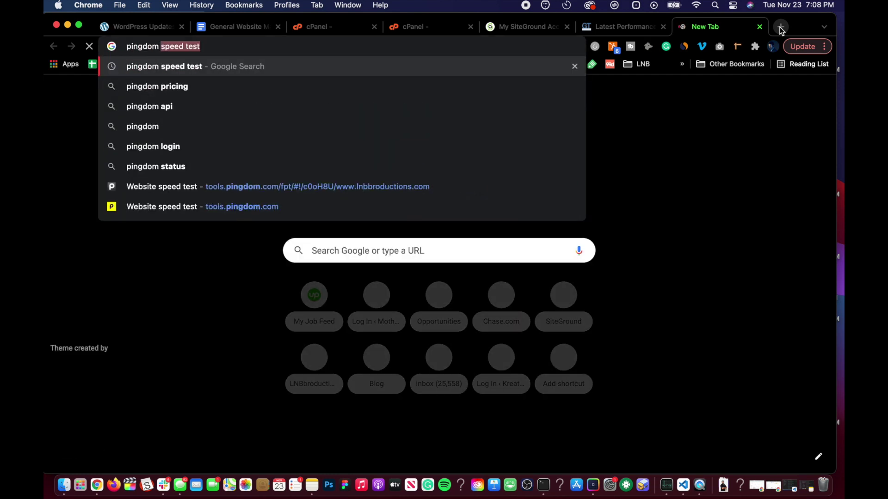
key(Return)
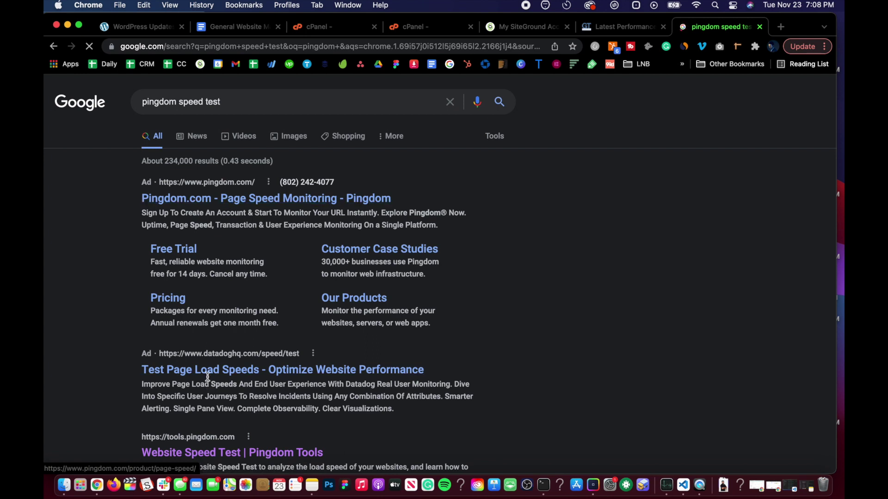
scroll(206, 355, down, 4)
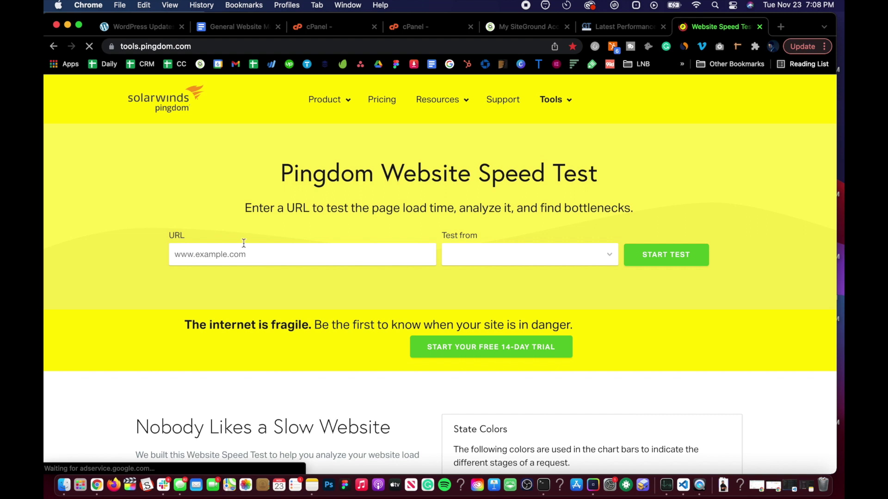
Run a Pingdom test on the site URL and review results: grade C 77, 2.59 s load
click(246, 254)
key(super+v)
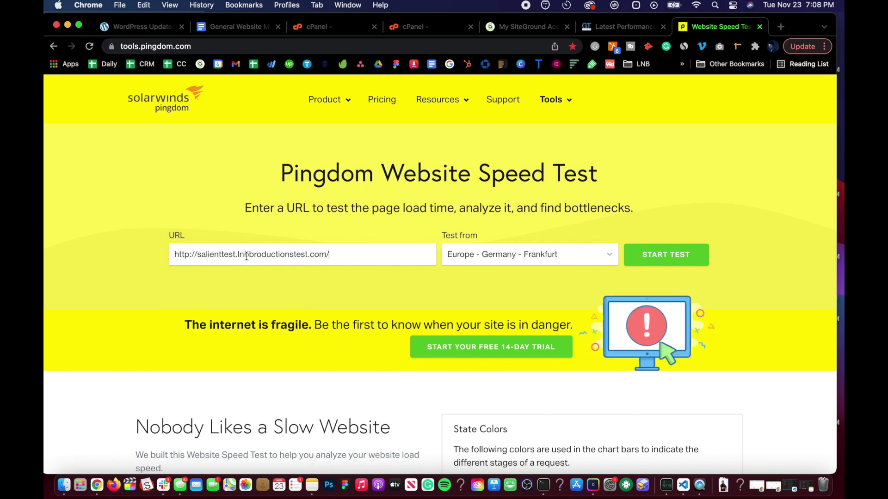
click(674, 262)
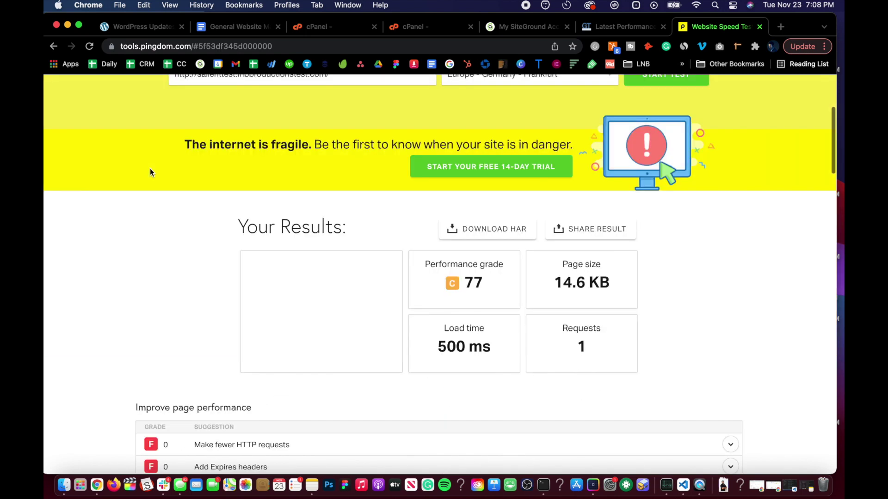
scroll(150, 173, down, 2)
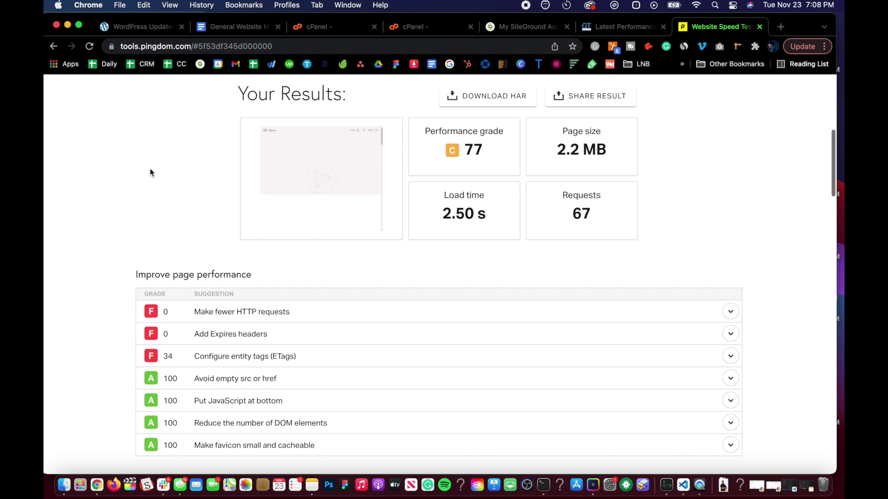
scroll(151, 173, down, 3)
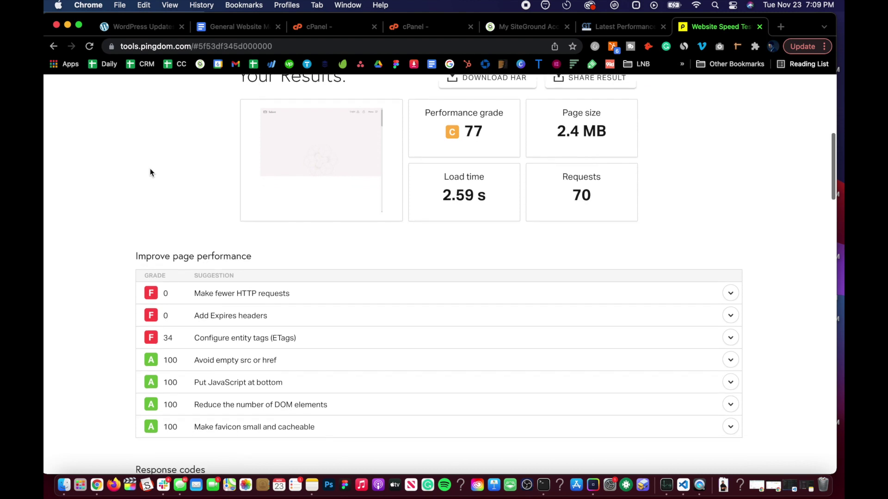
scroll(149, 173, down, 6)
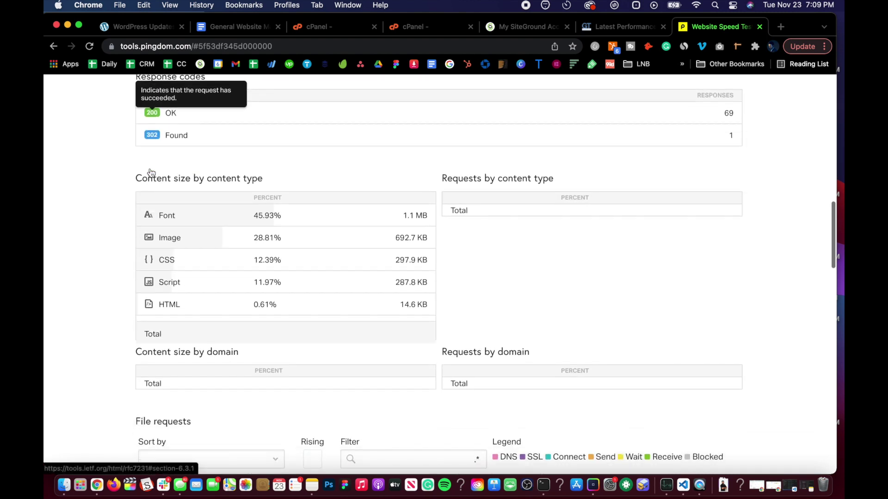
scroll(149, 172, up, 15)
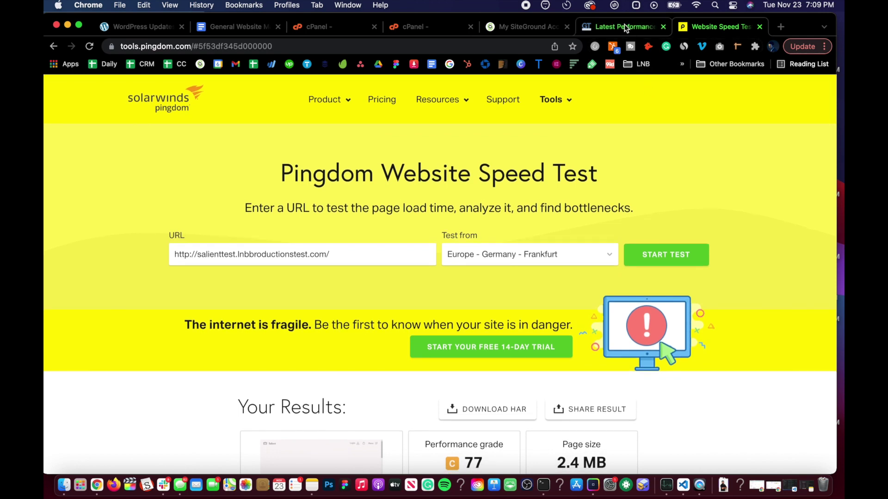
Back in the GTmetrix report, expand 'Eliminate render-blocking resources' and review its URL list
click(624, 27)
scroll(192, 400, down, 8)
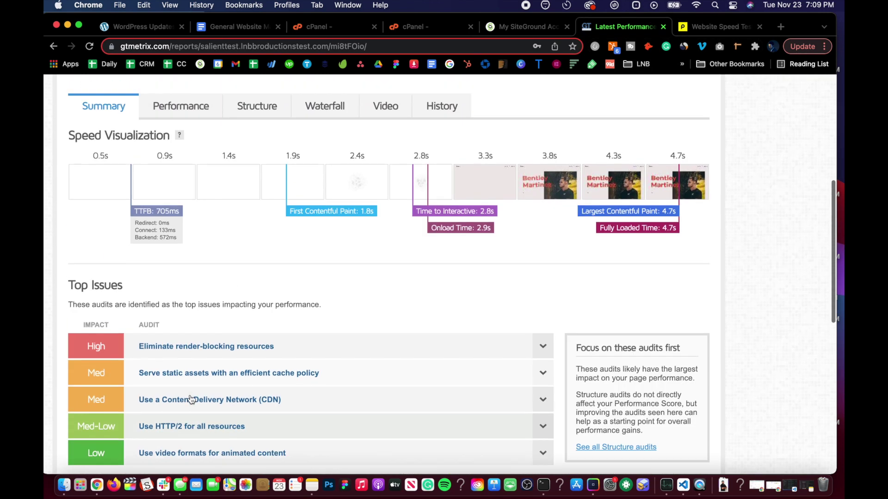
scroll(191, 400, down, 1)
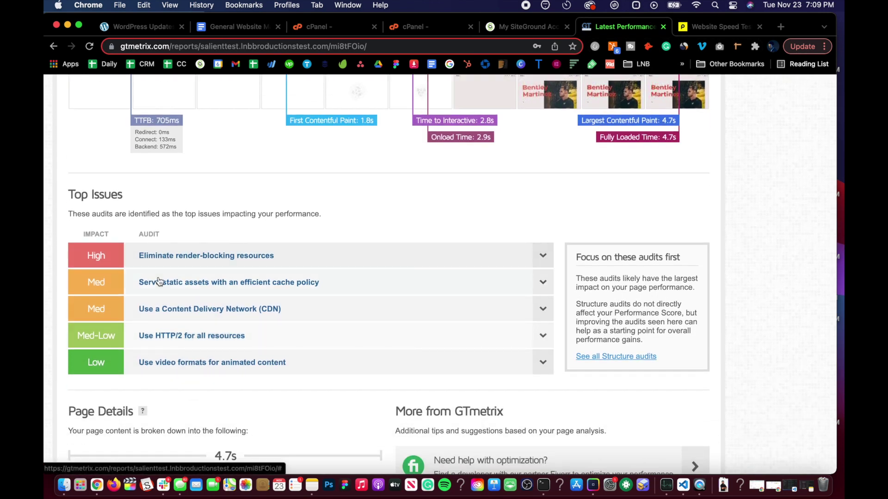
scroll(152, 356, down, 6)
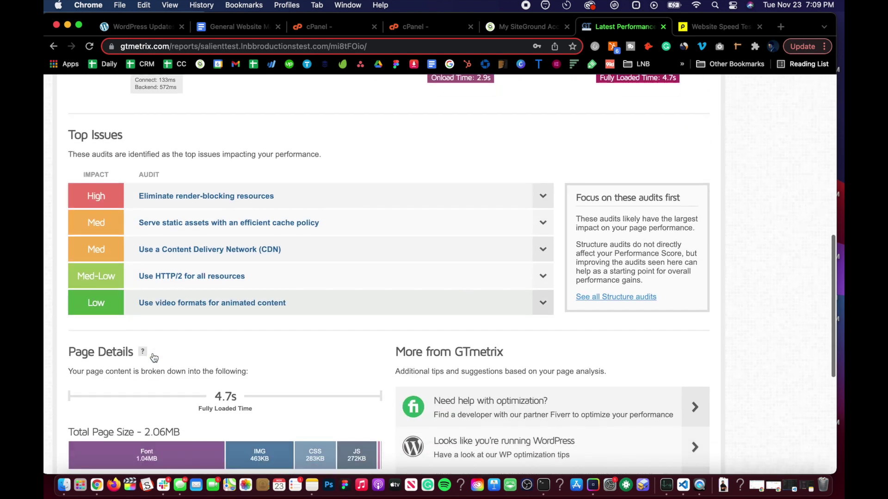
scroll(152, 353, up, 11)
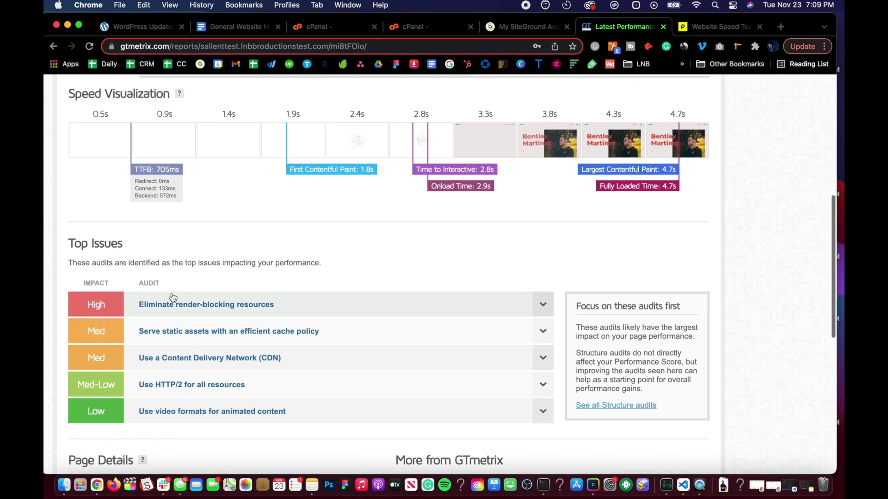
scroll(171, 293, down, 6)
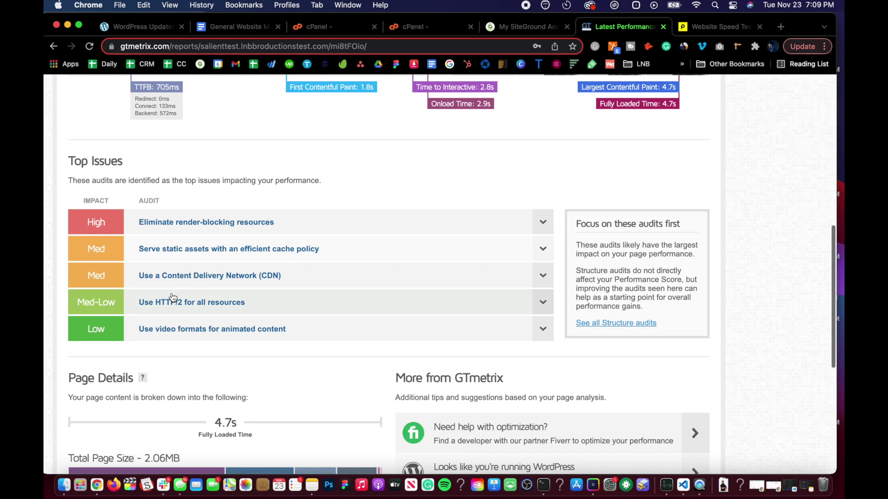
click(542, 223)
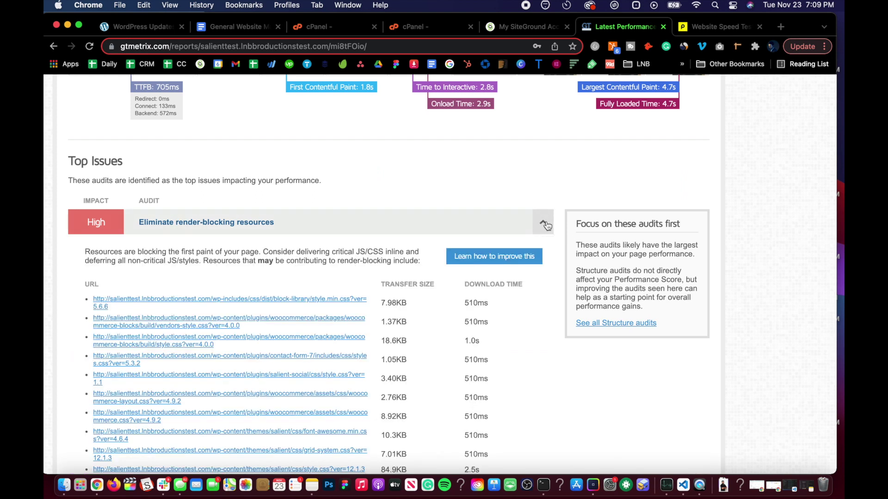
scroll(179, 273, down, 4)
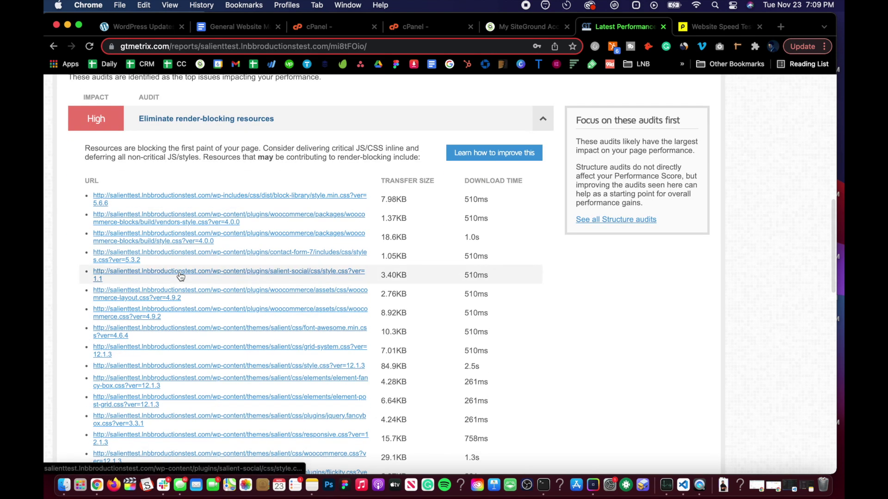
scroll(181, 276, down, 1)
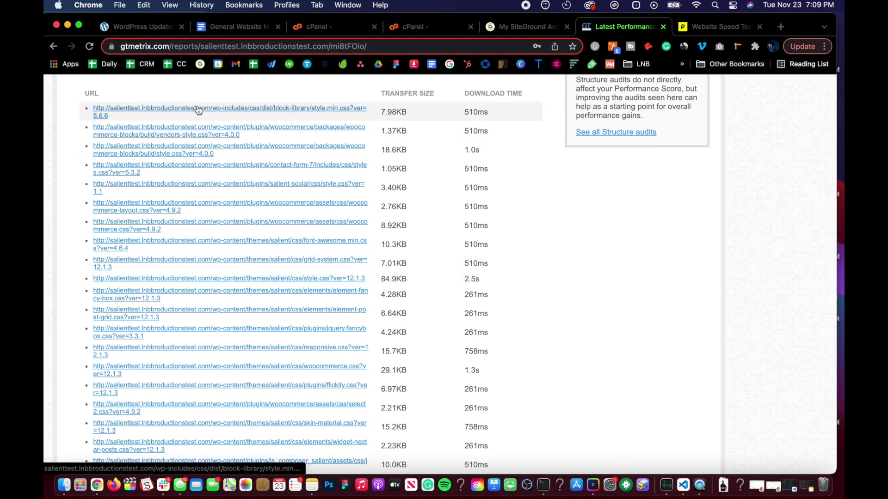
scroll(194, 215, up, 5)
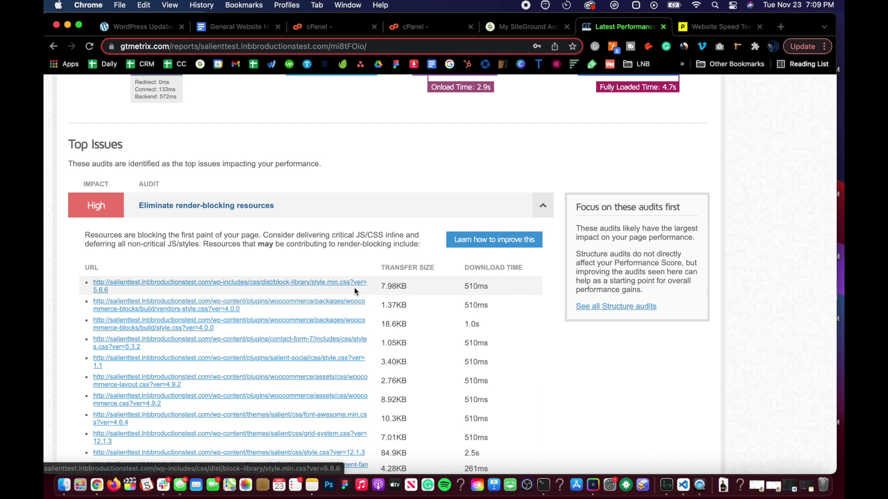
scroll(102, 290, down, 1)
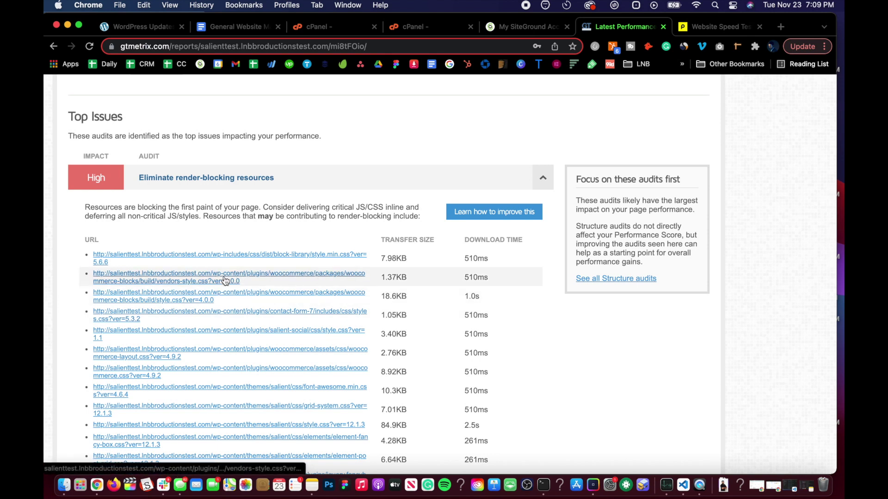
scroll(177, 270, down, 1)
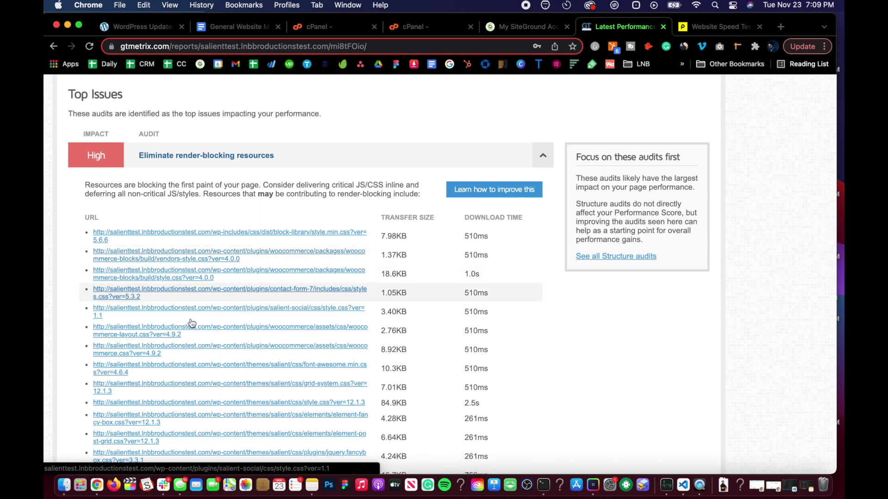
scroll(187, 324, down, 3)
scroll(220, 159, down, 8)
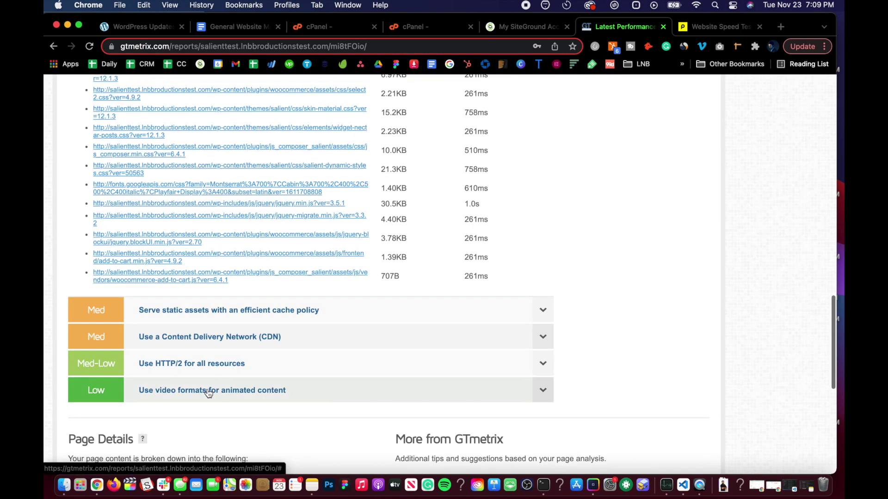
scroll(251, 239, up, 20)
scroll(251, 286, down, 3)
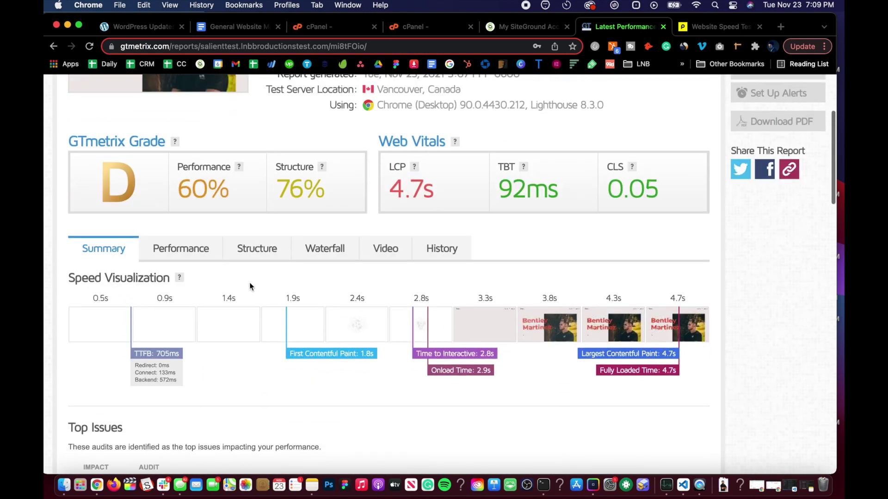
Review the Performance metrics: FCP 1.8s, Speed Index 3.6s, TTFB 705ms, fully loaded 4.7s
click(159, 248)
scroll(241, 273, down, 7)
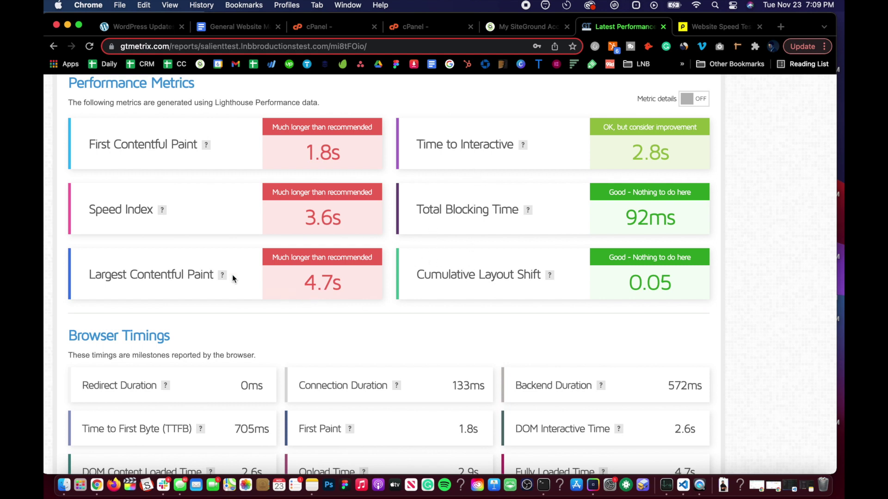
scroll(232, 275, down, 4)
mouse_move(222, 180)
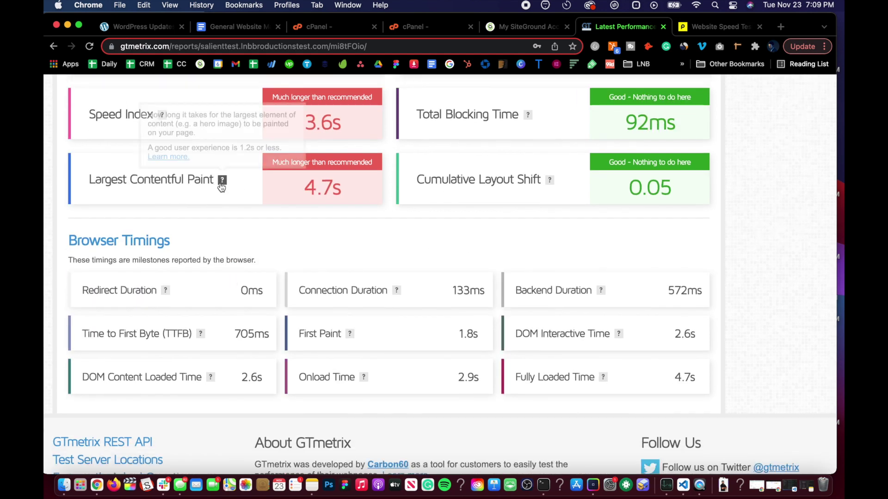
scroll(200, 230, down, 3)
scroll(241, 210, up, 4)
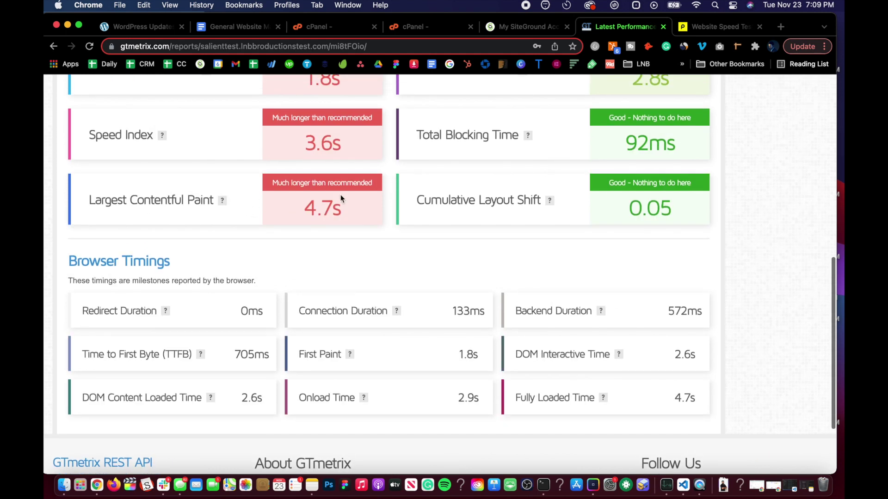
scroll(341, 199, up, 12)
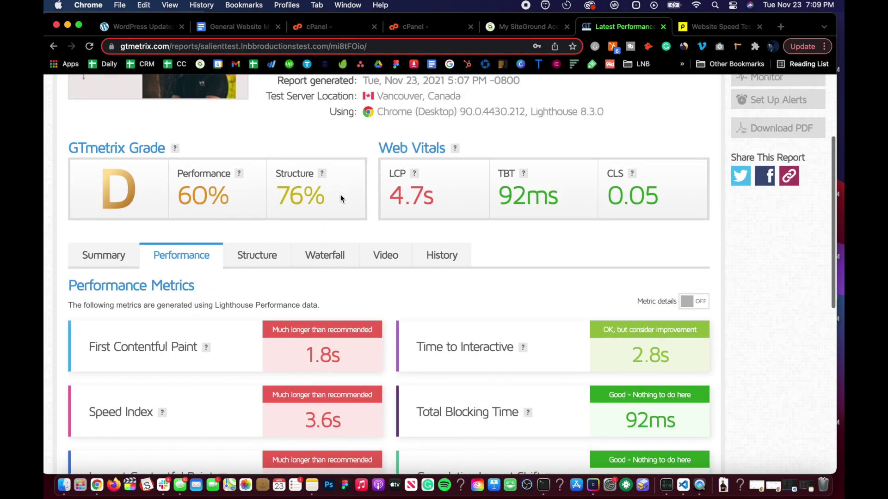
scroll(340, 199, down, 7)
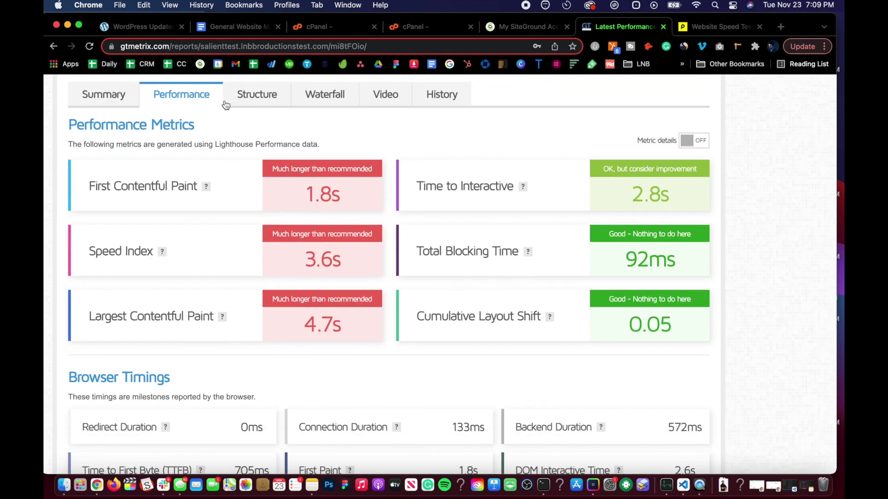
mouse_move(221, 319)
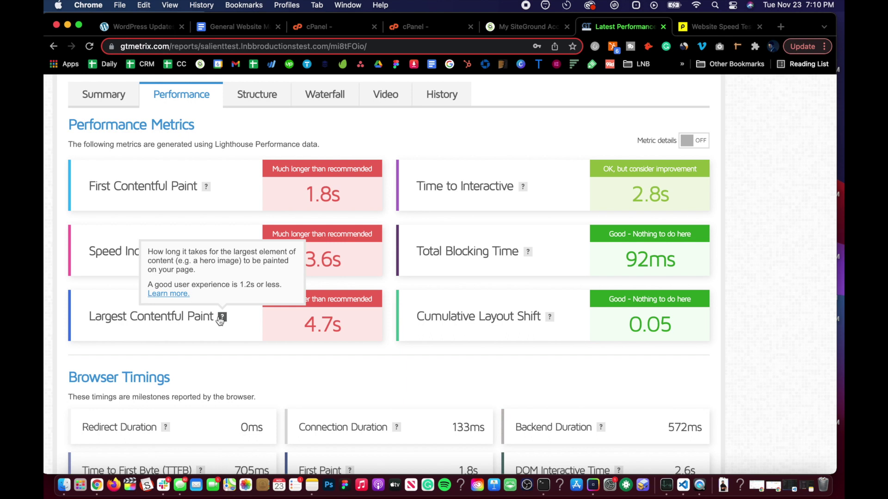
scroll(218, 317, down, 5)
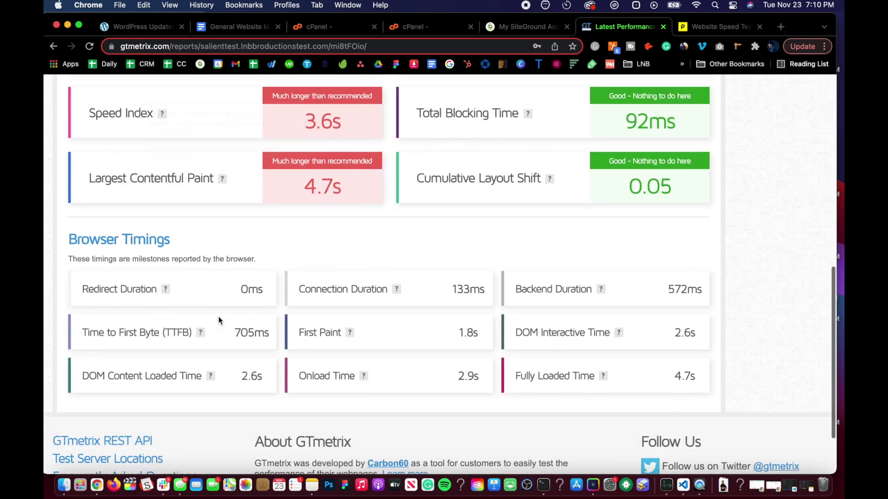
scroll(231, 305, up, 12)
scroll(242, 297, down, 2)
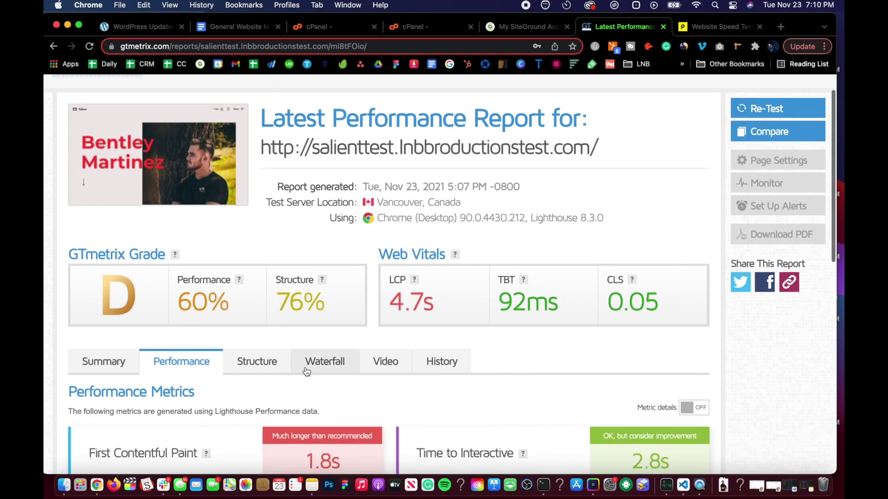
Scroll through the GTmetrix Waterfall request table, then go back to the LNB Website Maintenance SOP
click(307, 365)
scroll(256, 263, down, 7)
scroll(256, 262, down, 10)
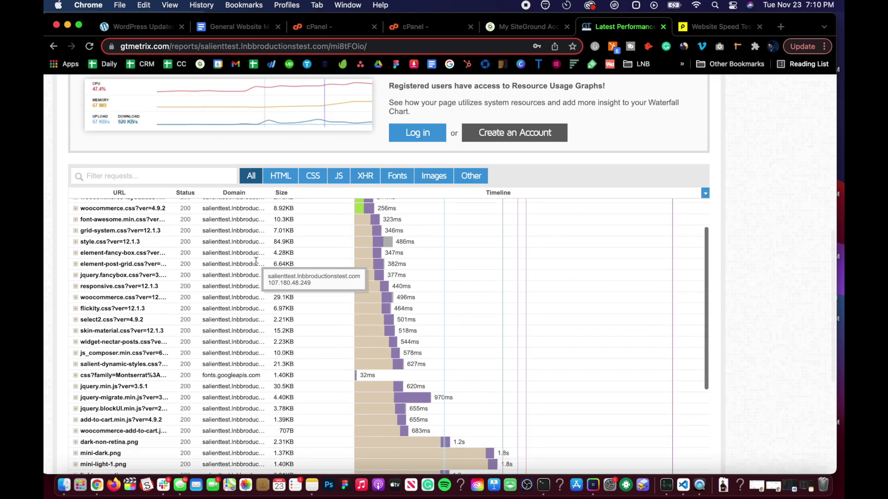
scroll(256, 262, down, 5)
scroll(267, 227, up, 10)
scroll(267, 226, up, 2)
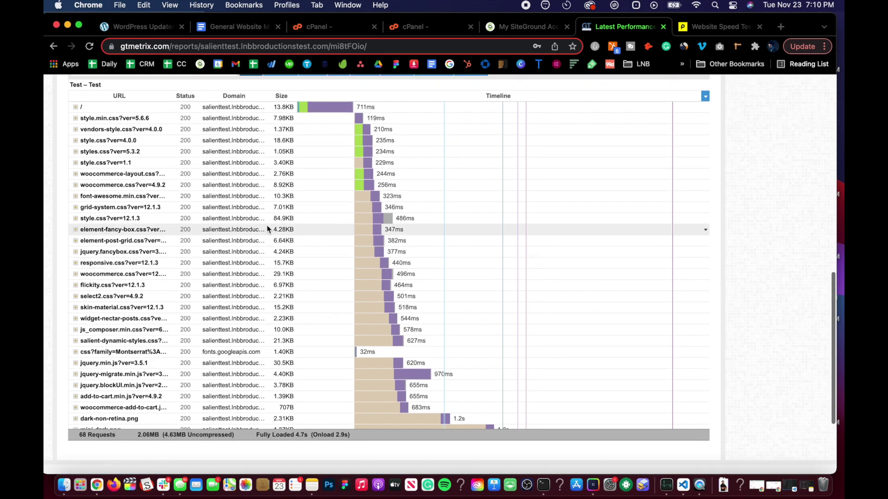
scroll(267, 225, down, 3)
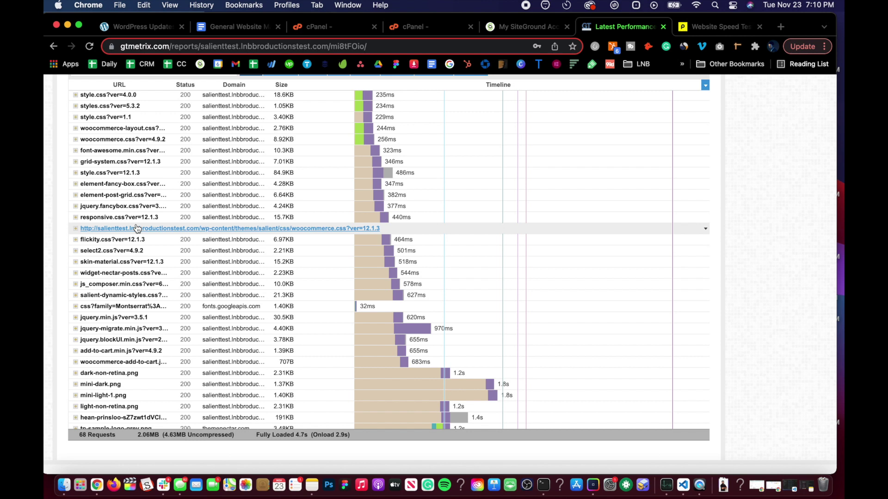
scroll(153, 379, down, 5)
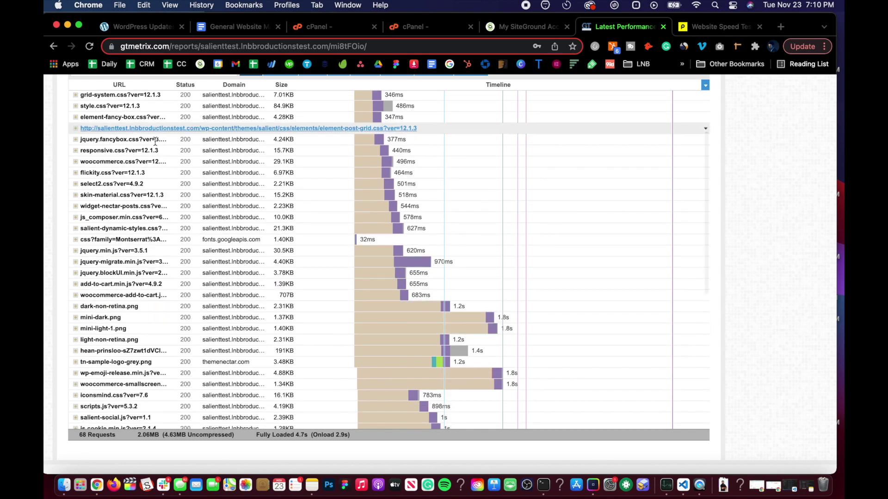
scroll(155, 142, down, 10)
scroll(141, 254, down, 4)
mouse_move(380, 249)
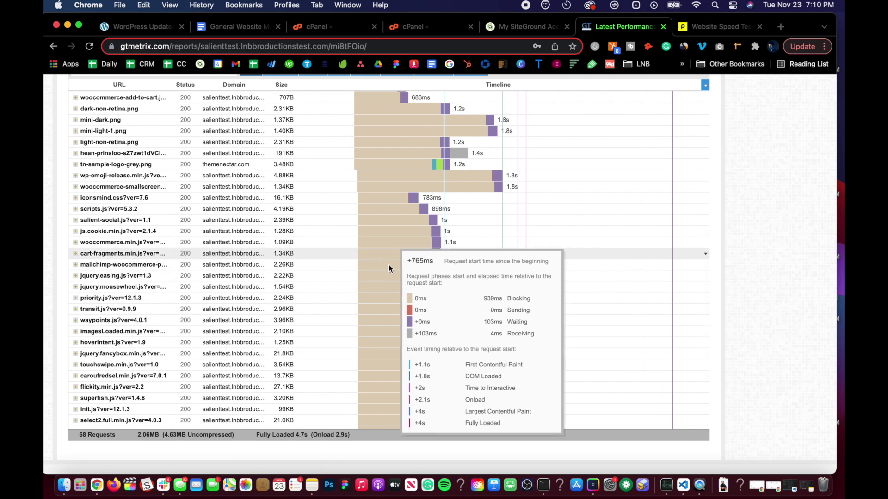
scroll(235, 341, down, 9)
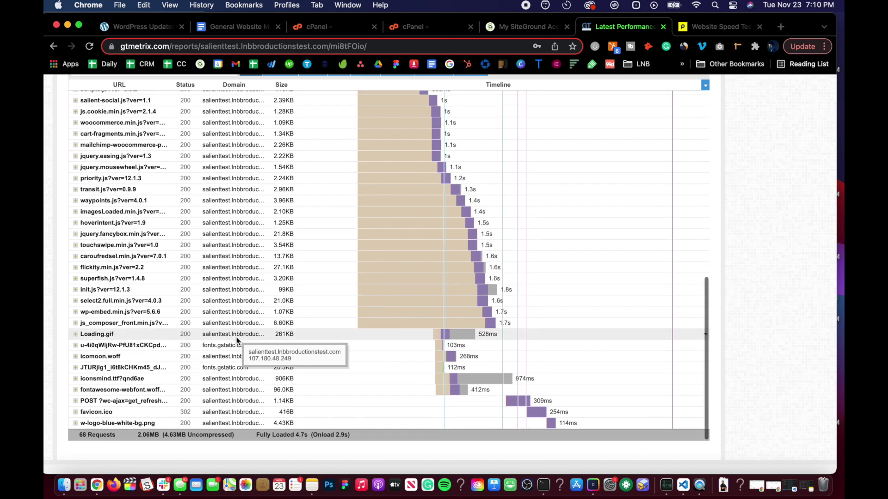
scroll(301, 270, up, 20)
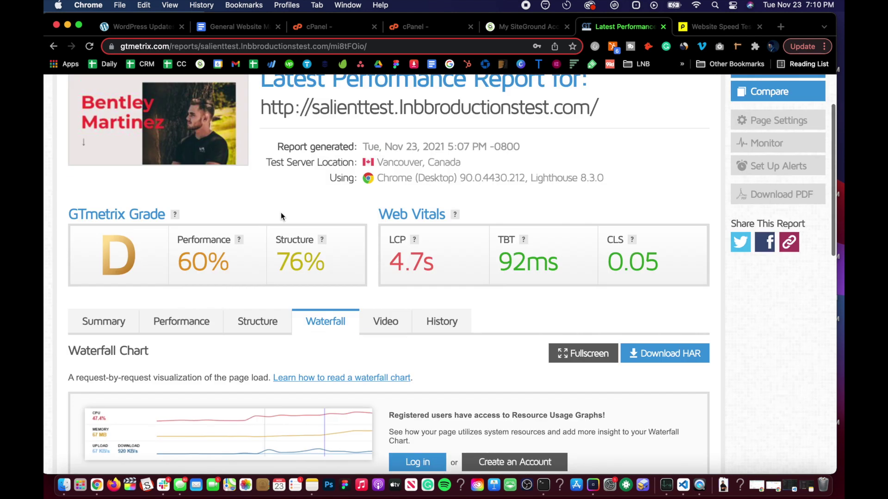
scroll(281, 216, up, 3)
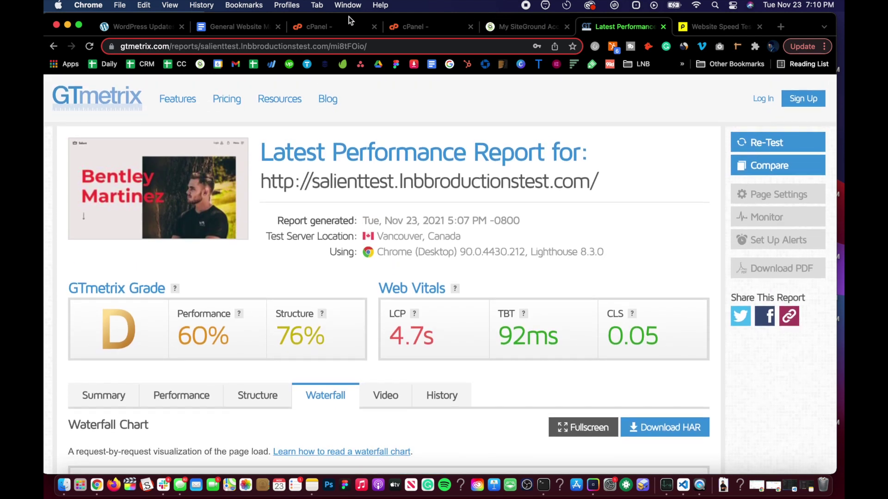
click(244, 29)
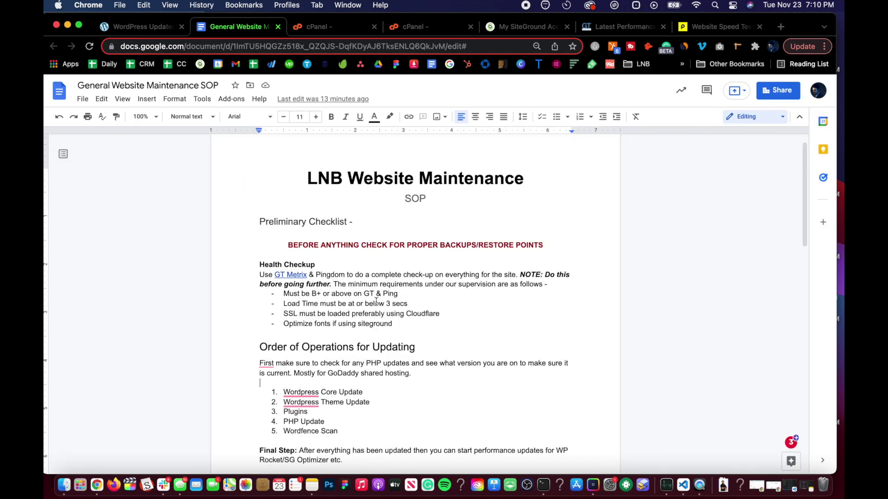
Correct 'Wordpress' to 'WordPress' in update-order items 1 (Core Update) and 2 (Theme Update)
scroll(322, 331, down, 3)
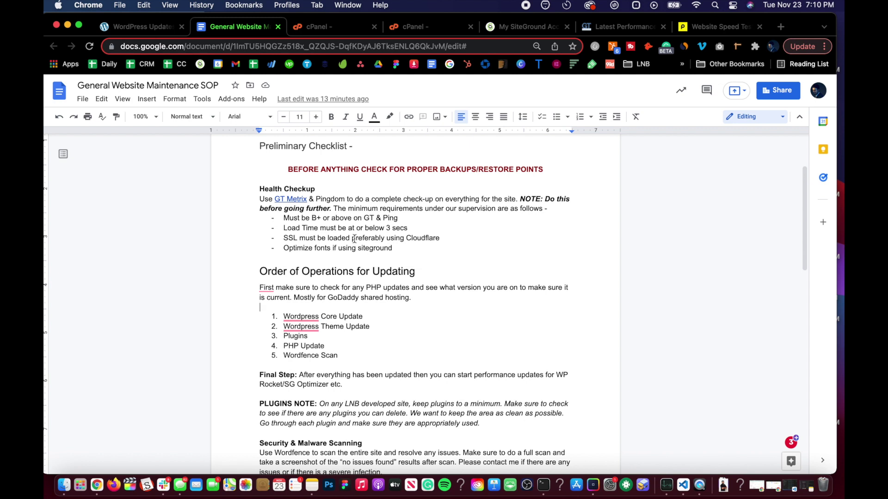
scroll(303, 244, down, 3)
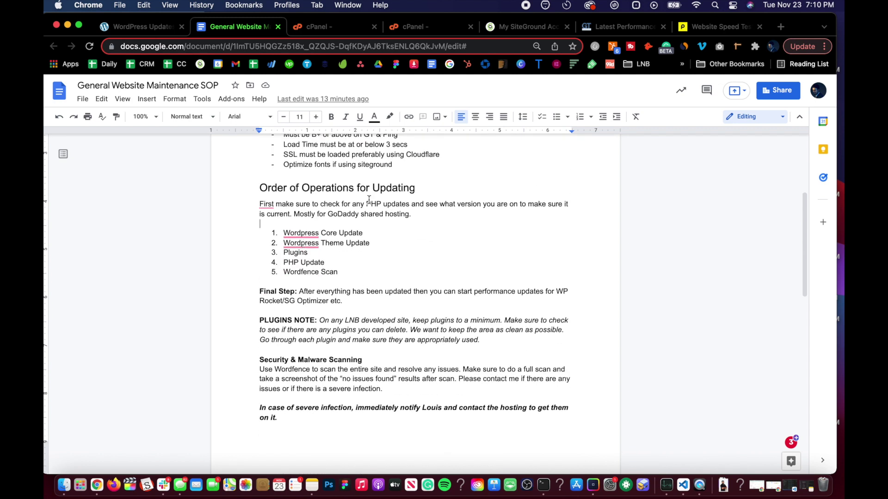
click(301, 233)
click(447, 238)
click(320, 230)
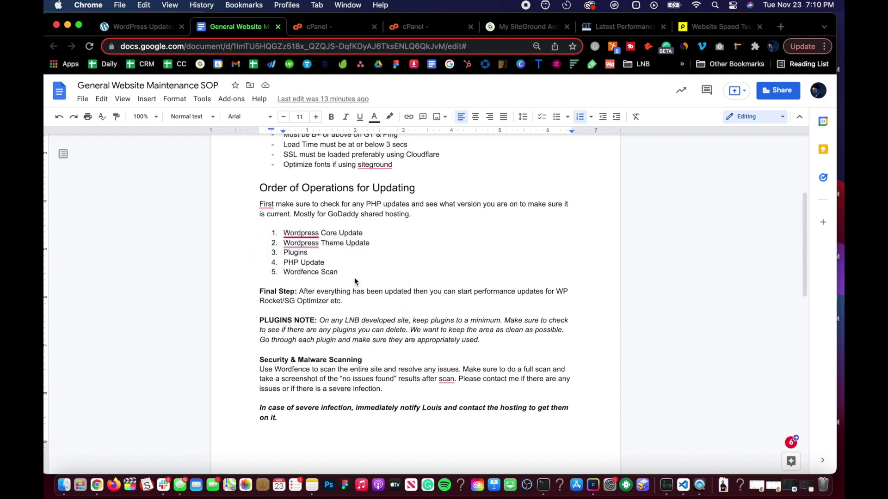
click(336, 254)
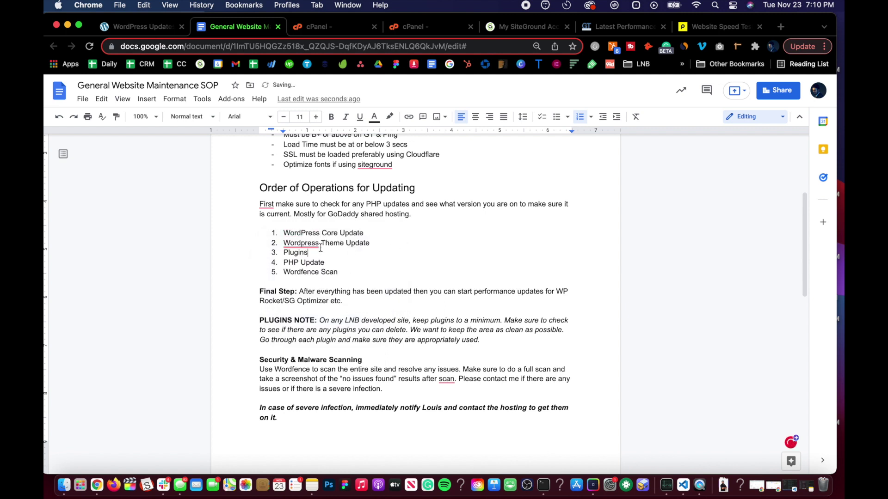
click(312, 244)
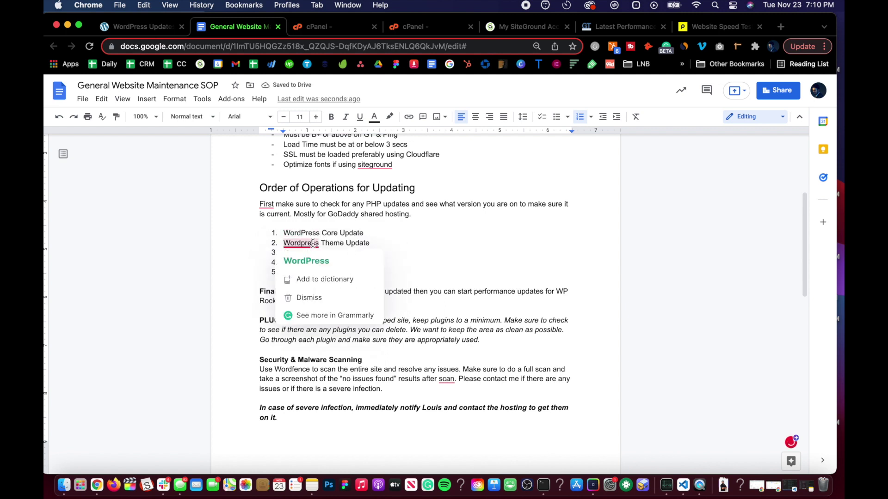
click(383, 261)
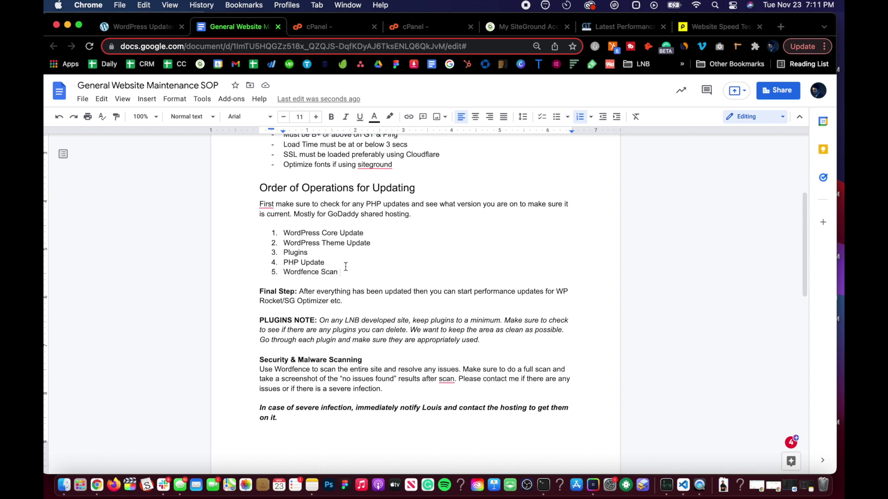
scroll(322, 210, up, 5)
scroll(322, 211, down, 5)
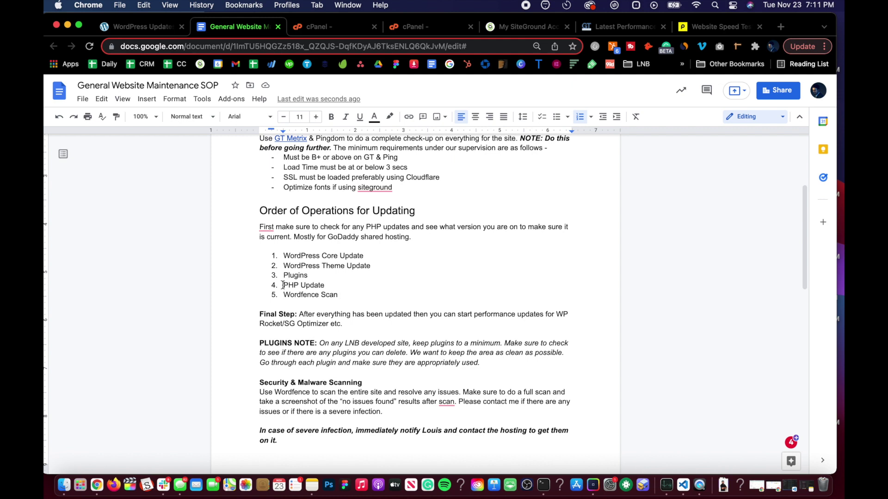
triple_click(328, 285)
click(328, 284)
scroll(314, 271, up, 3)
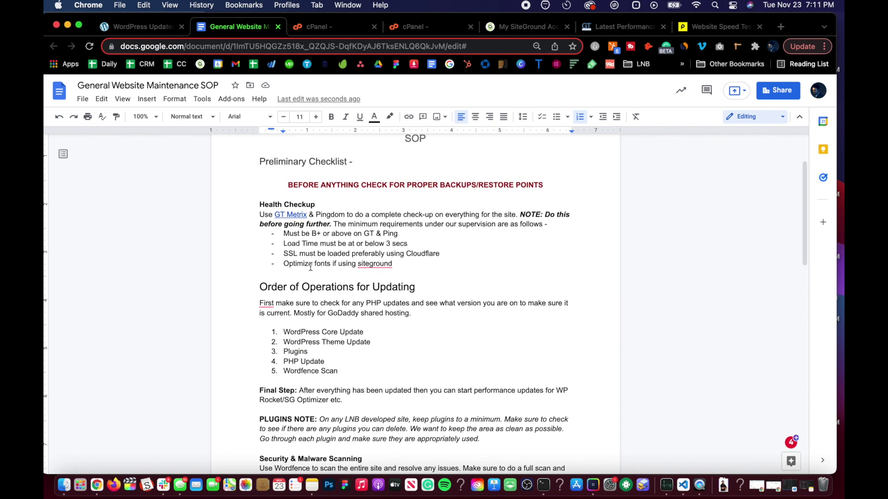
scroll(311, 267, down, 15)
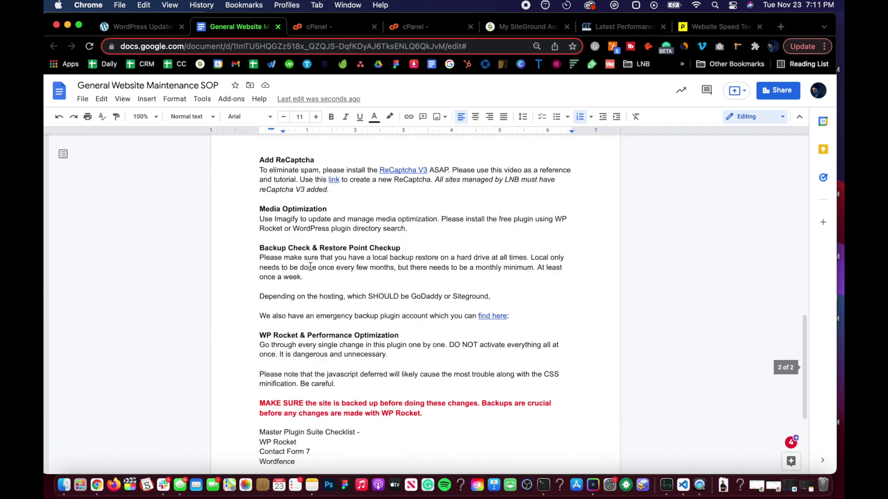
scroll(311, 267, up, 20)
scroll(310, 267, down, 4)
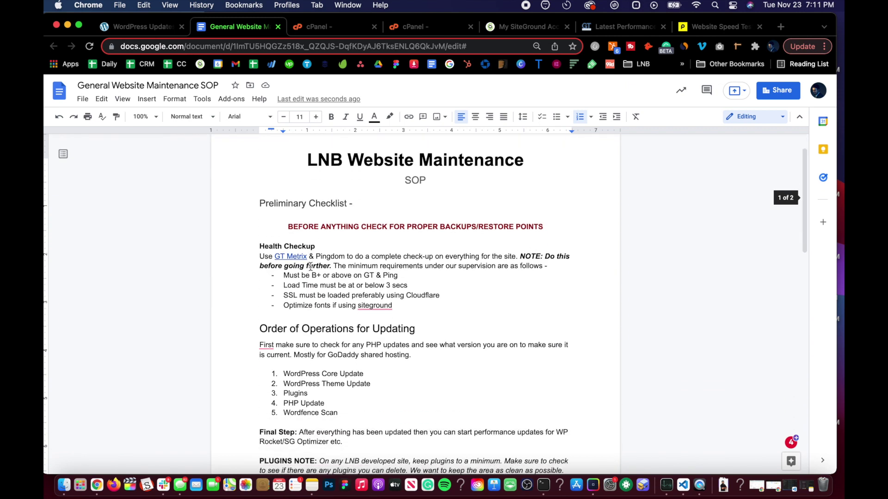
scroll(310, 267, up, 1)
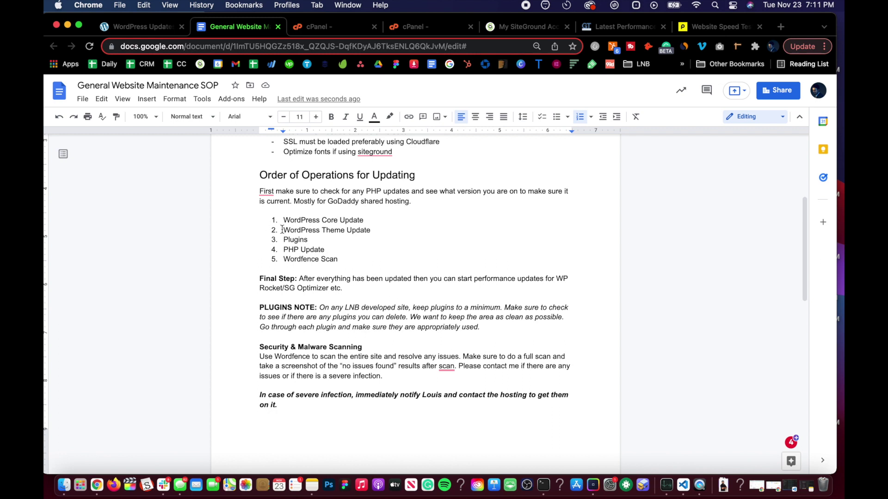
drag(351, 233, 356, 239)
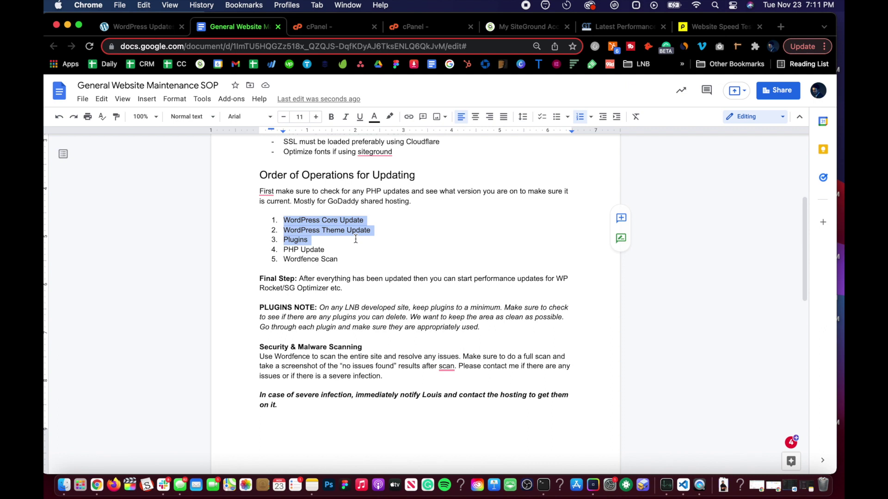
click(324, 249)
drag(298, 219, 329, 229)
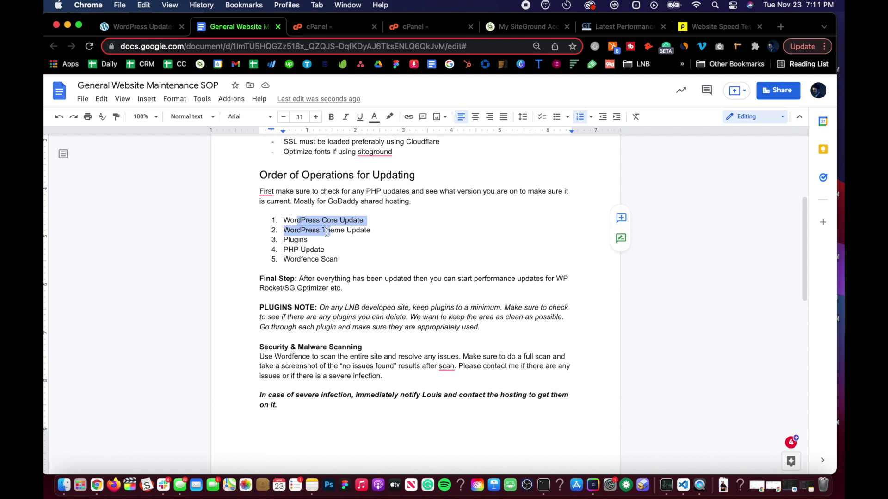
click(327, 231)
scroll(308, 233, up, 1)
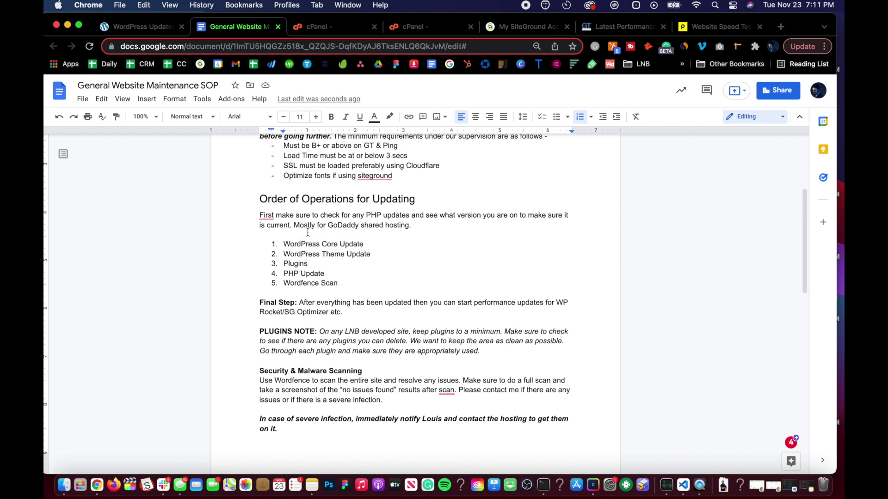
scroll(308, 232, up, 1)
scroll(308, 233, down, 2)
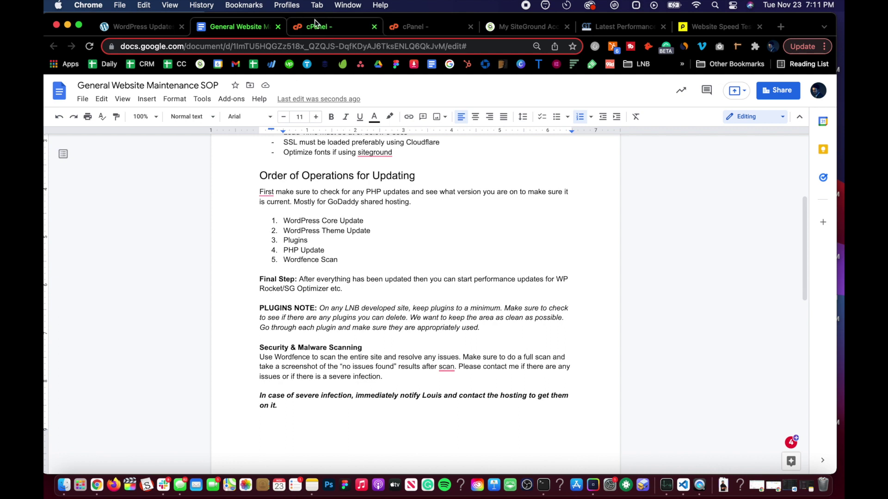
After checking the SOP, run the WordPress core update from 5.6.6 to 5.8.2
click(153, 29)
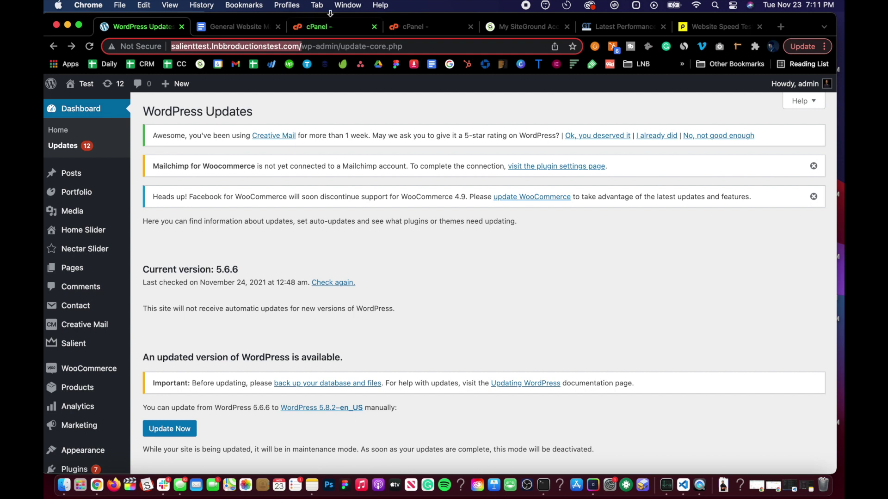
click(236, 26)
scroll(294, 245, down, 2)
scroll(299, 208, up, 1)
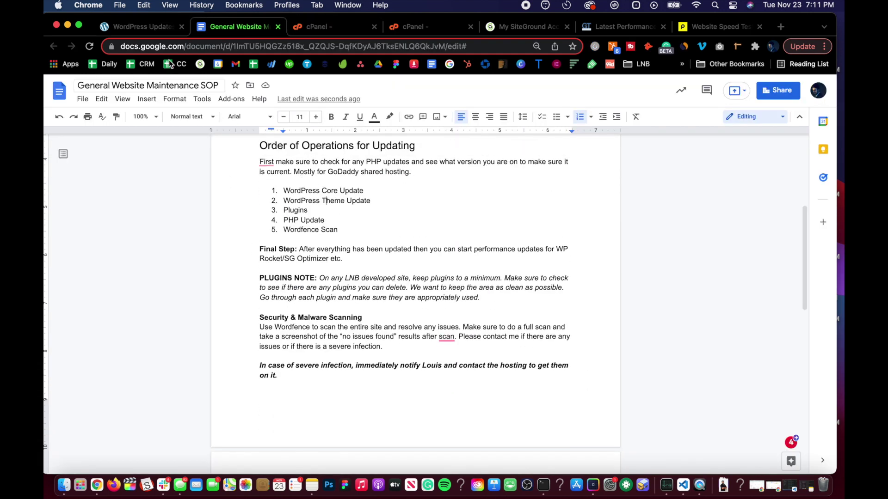
click(141, 26)
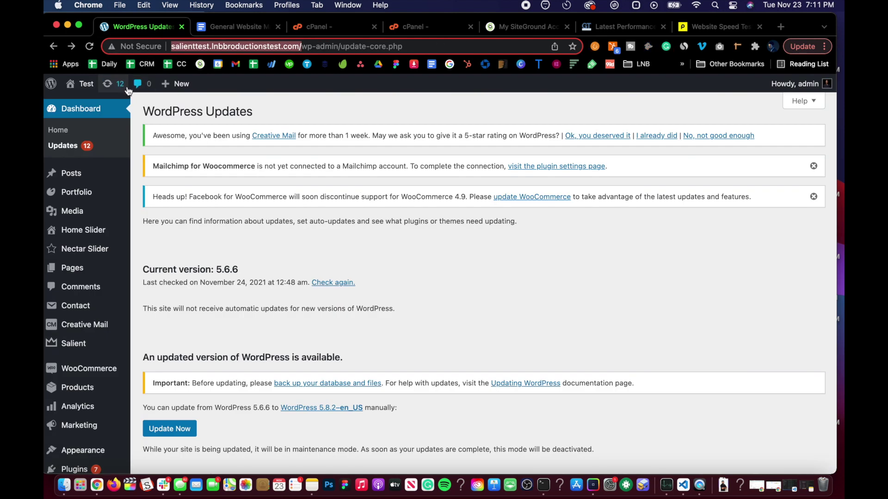
scroll(206, 334, down, 5)
click(238, 329)
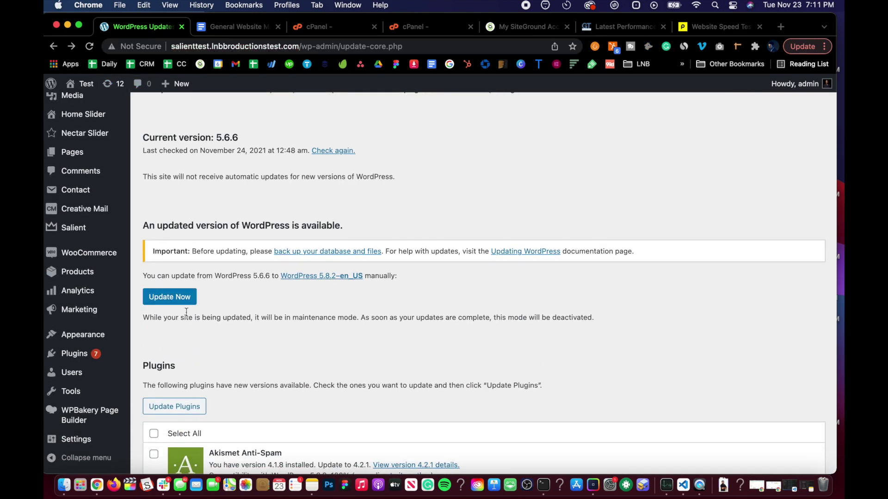
click(163, 298)
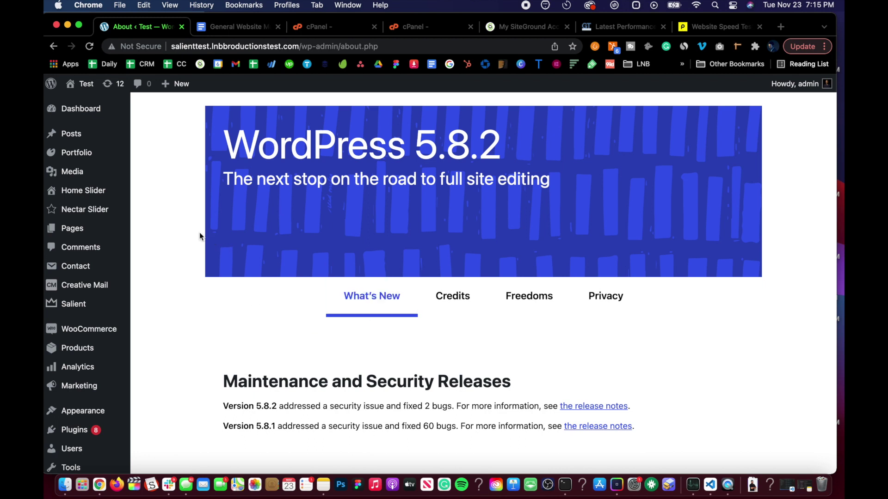
scroll(200, 234, down, 10)
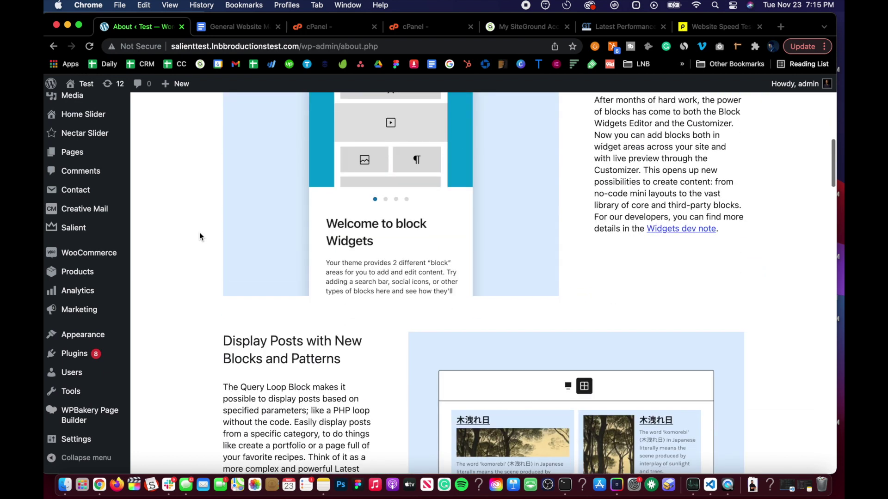
scroll(200, 236, up, 8)
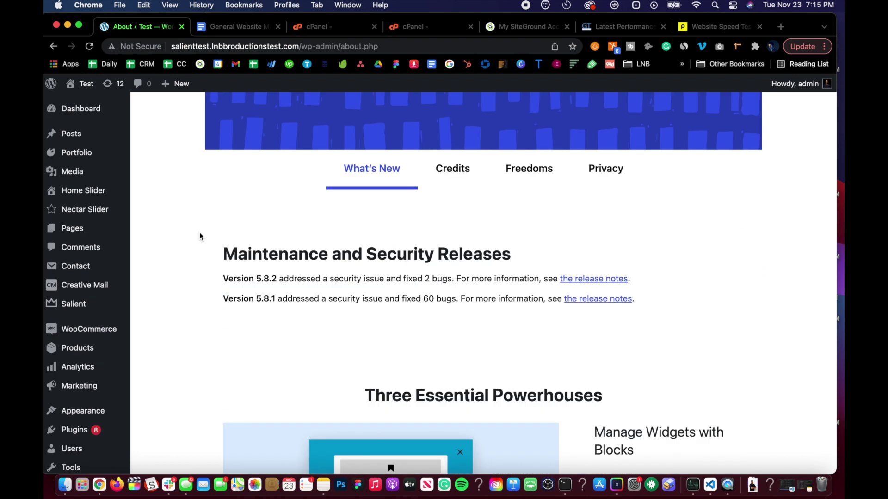
scroll(199, 237, down, 6)
scroll(200, 237, up, 10)
scroll(199, 236, down, 10)
scroll(200, 237, down, 5)
scroll(199, 236, up, 15)
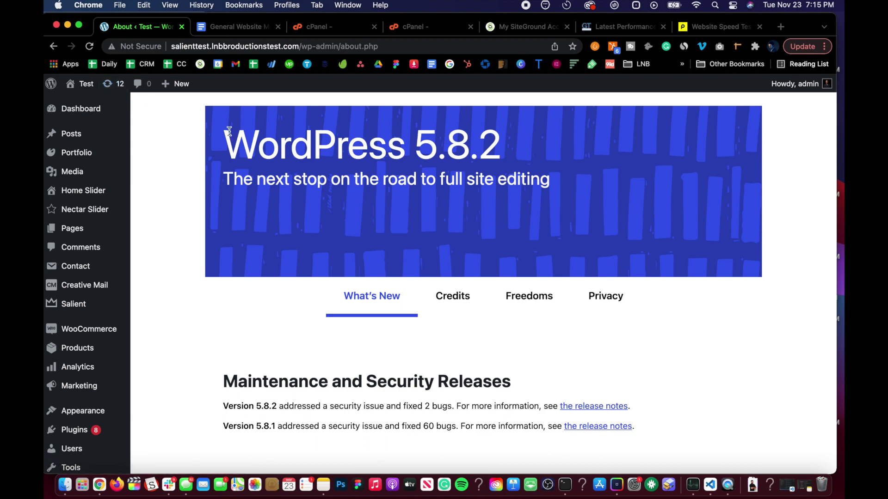
click(110, 85)
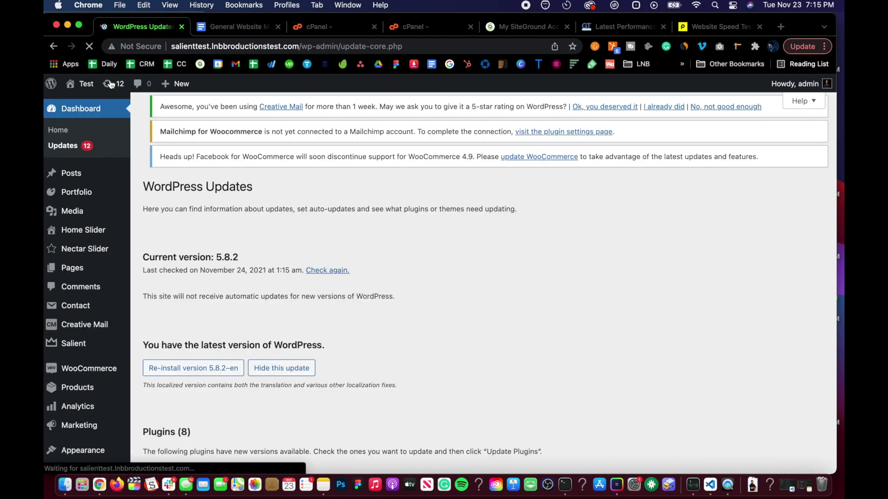
Verify the Updates page shows core 5.8.2 and 8 pending plugin updates, then return to the SOP
scroll(259, 255, down, 2)
scroll(259, 255, down, 6)
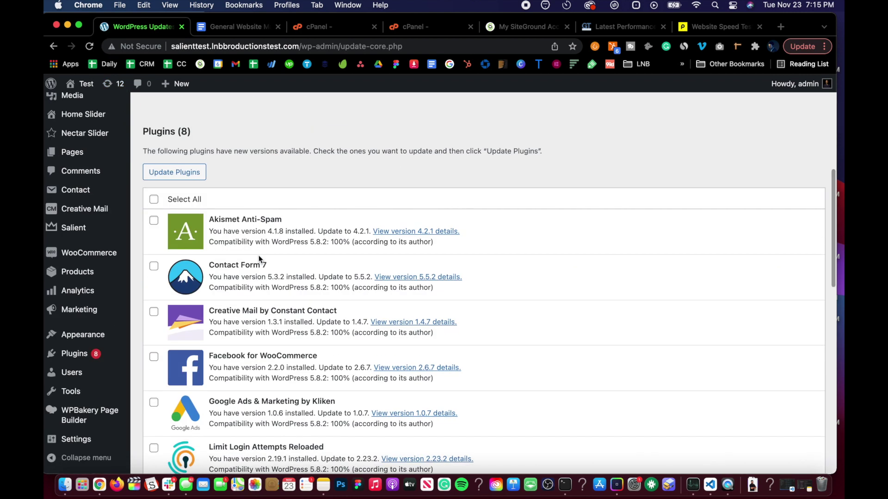
scroll(259, 255, up, 8)
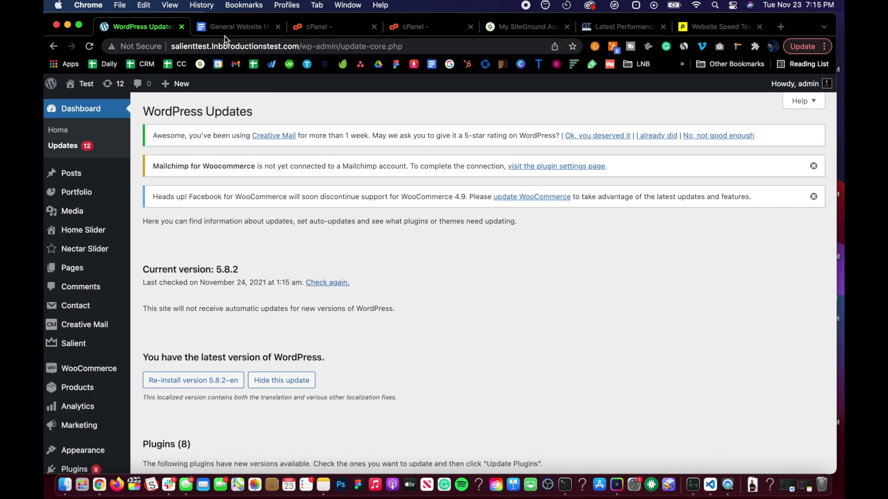
click(222, 27)
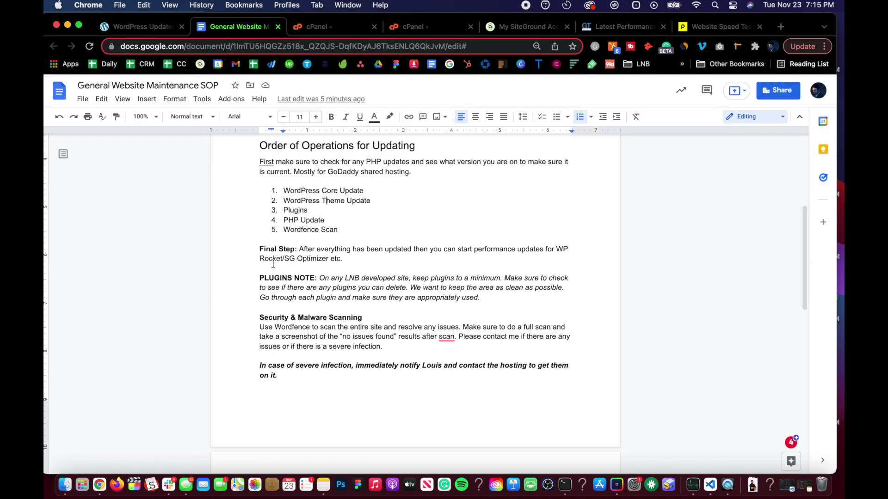
click(145, 28)
scroll(102, 392, down, 2)
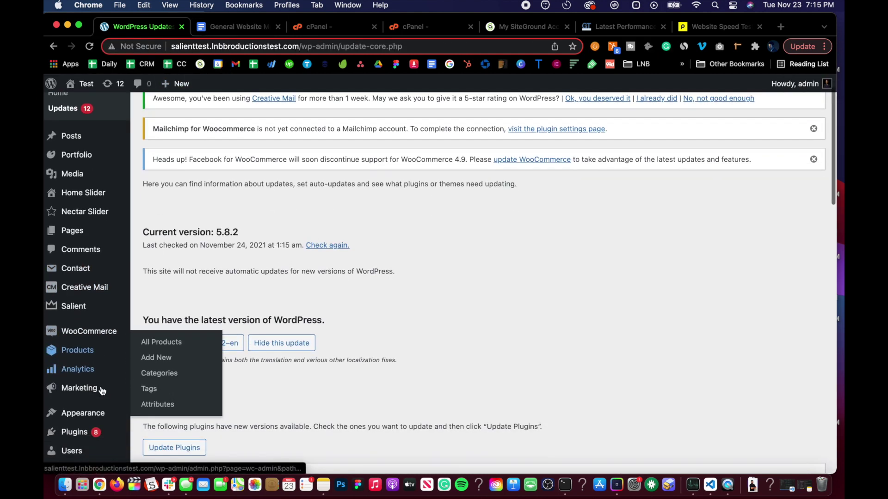
mouse_move(86, 306)
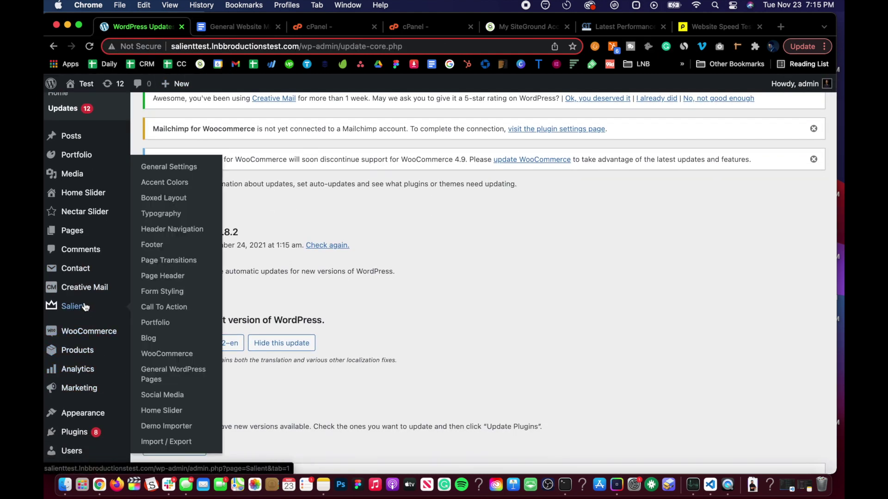
scroll(85, 324, down, 3)
mouse_move(83, 336)
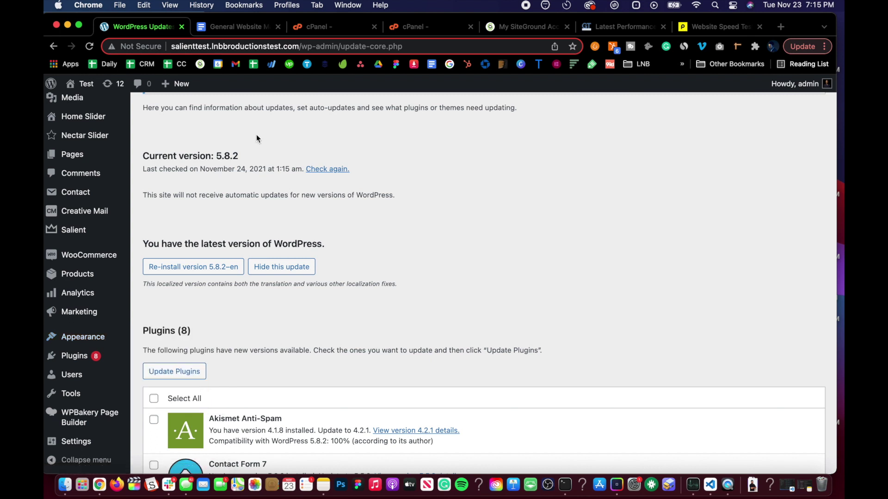
scroll(256, 134, up, 3)
click(234, 28)
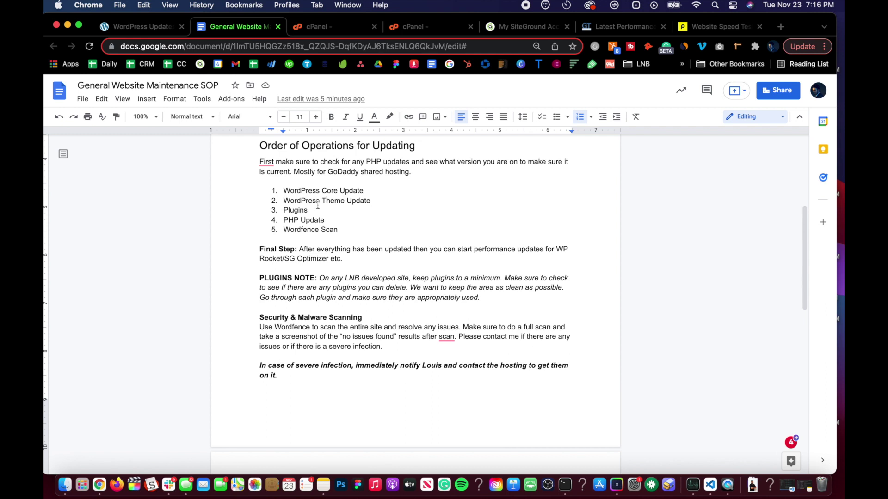
Highlight 'Plugins' as the next item in the SOP's update order, then go back to WordPress Updates
double_click(284, 209)
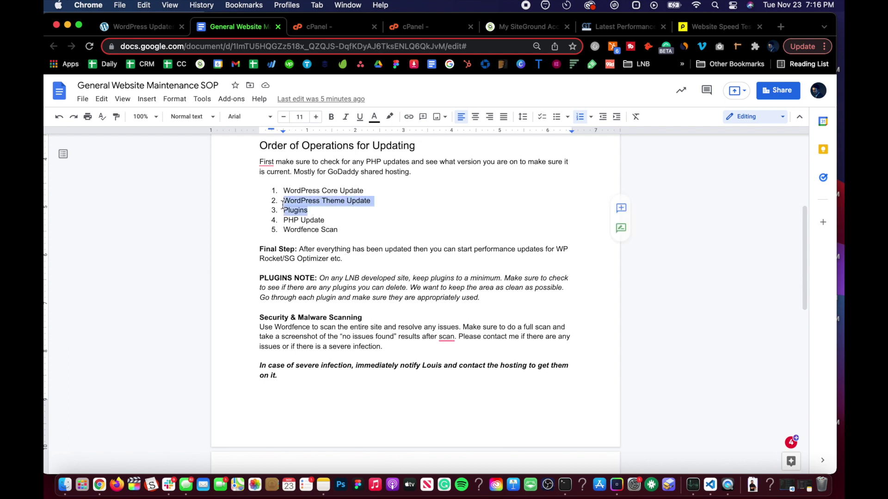
click(359, 211)
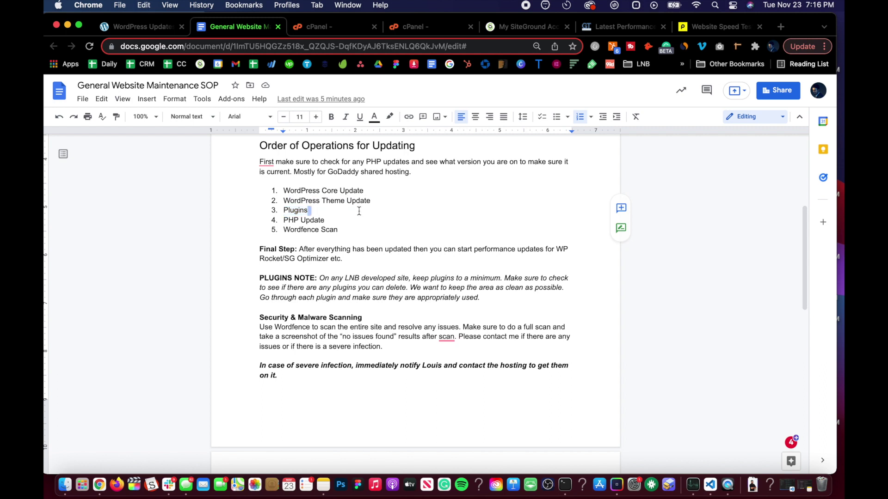
click(158, 28)
Select all 8 pending plugins, accept the compatibility warning, and run Update Plugins
scroll(246, 298, down, 8)
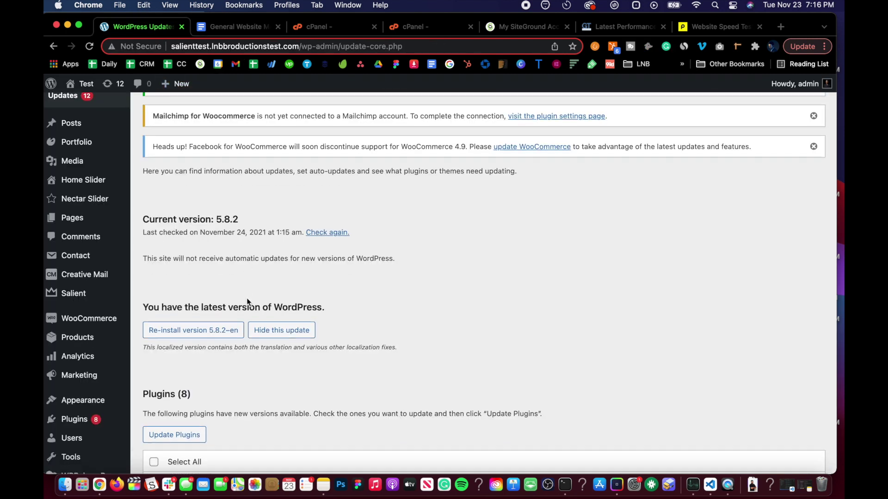
scroll(232, 265, up, 2)
click(155, 206)
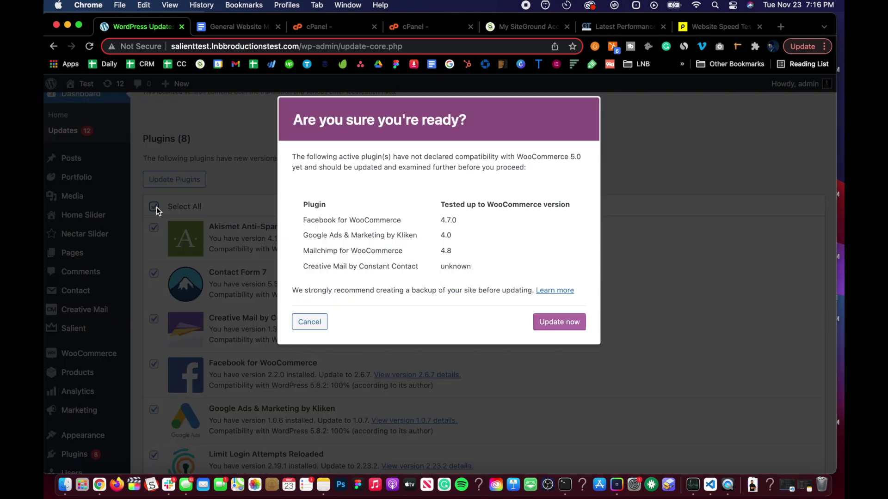
click(572, 330)
scroll(187, 194, down, 8)
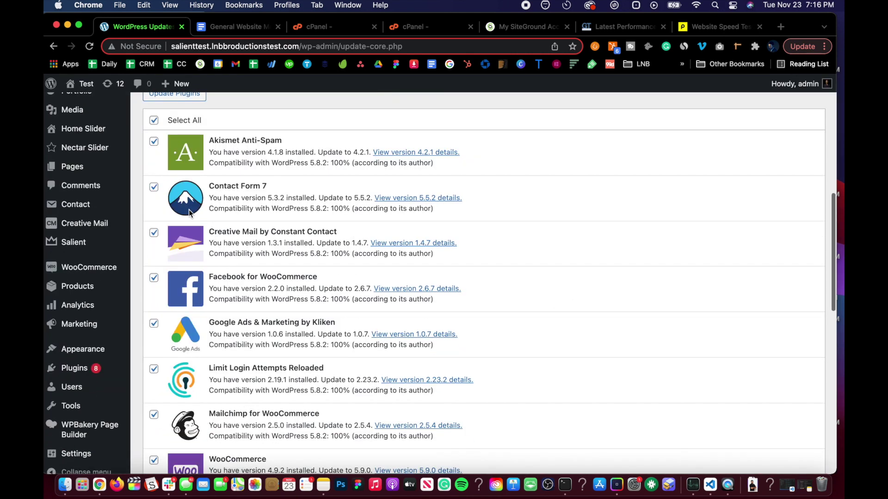
scroll(176, 185, up, 8)
click(175, 179)
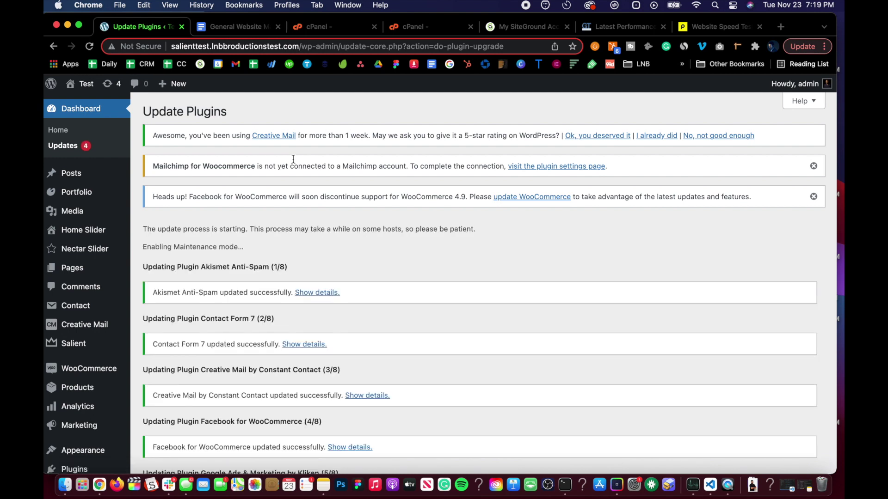
scroll(281, 214, down, 6)
scroll(281, 214, up, 6)
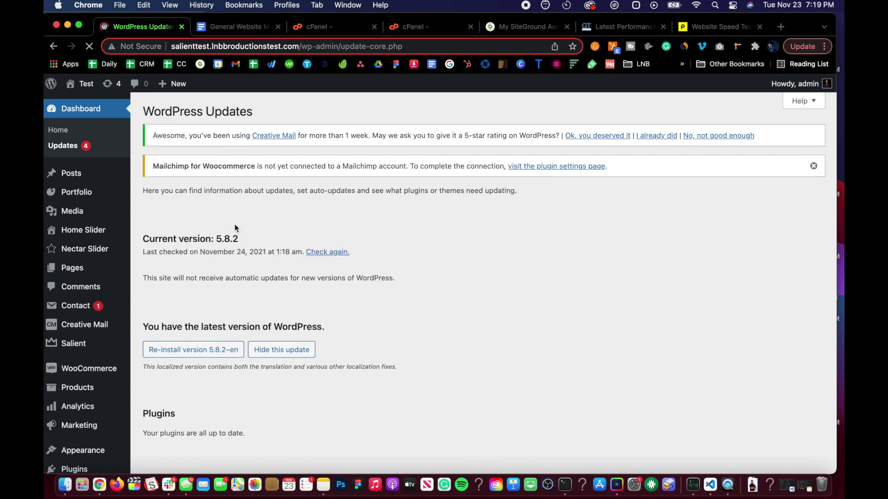
Select all four themes (Twenty Nineteen, Seventeen, Twenty, Twenty-One) and run Update Themes
scroll(234, 224, down, 2)
scroll(234, 228, down, 6)
click(153, 187)
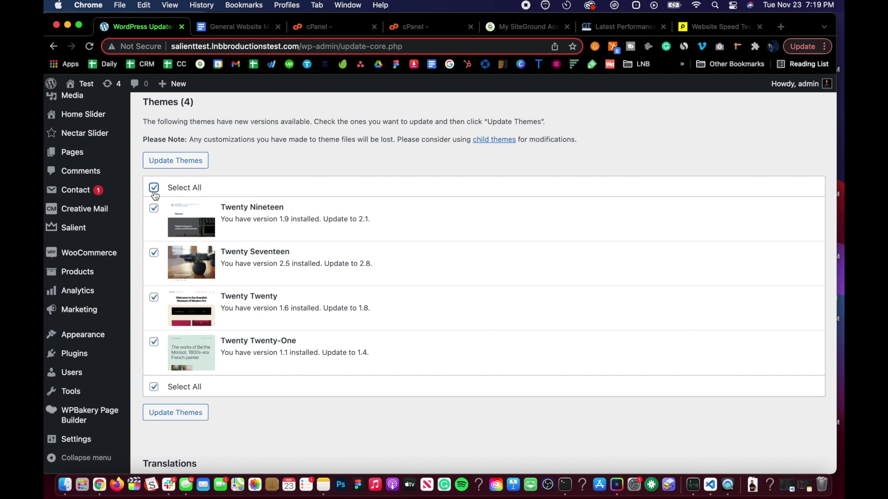
click(170, 162)
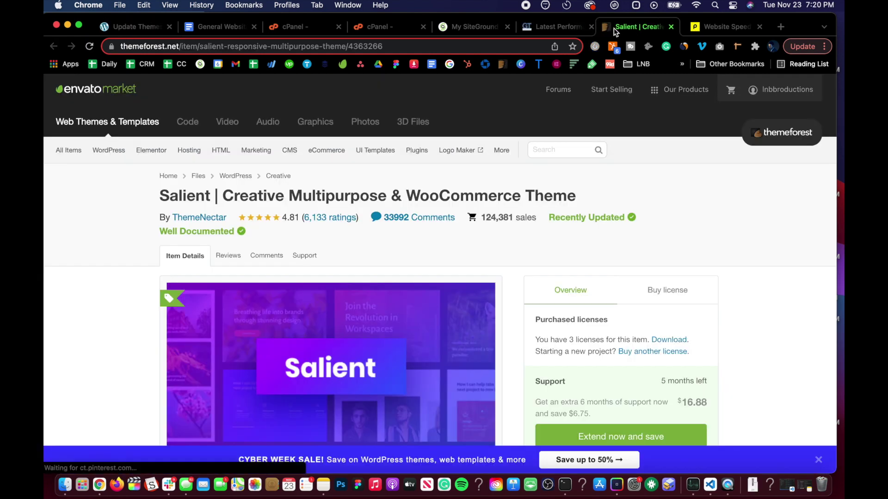
scroll(229, 326, down, 4)
scroll(228, 326, up, 4)
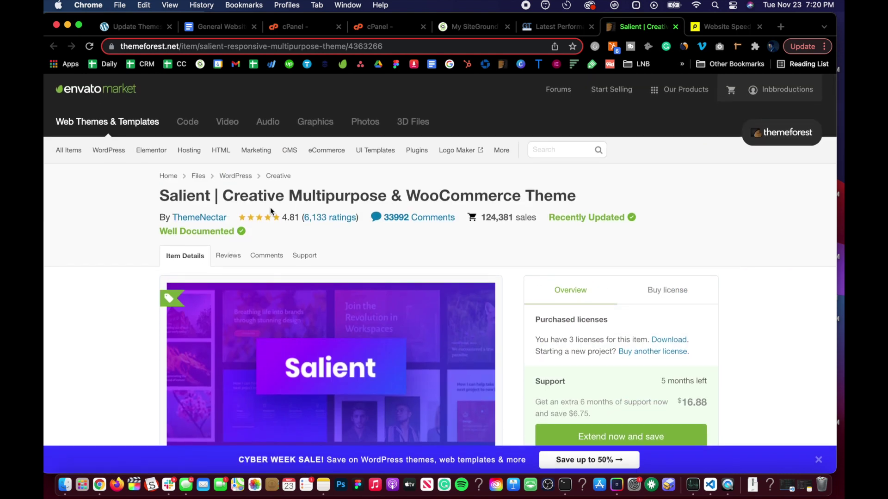
scroll(270, 229, down, 10)
scroll(270, 230, down, 4)
scroll(267, 228, up, 14)
Go back to the WordPress tab and review the theme update results
click(140, 29)
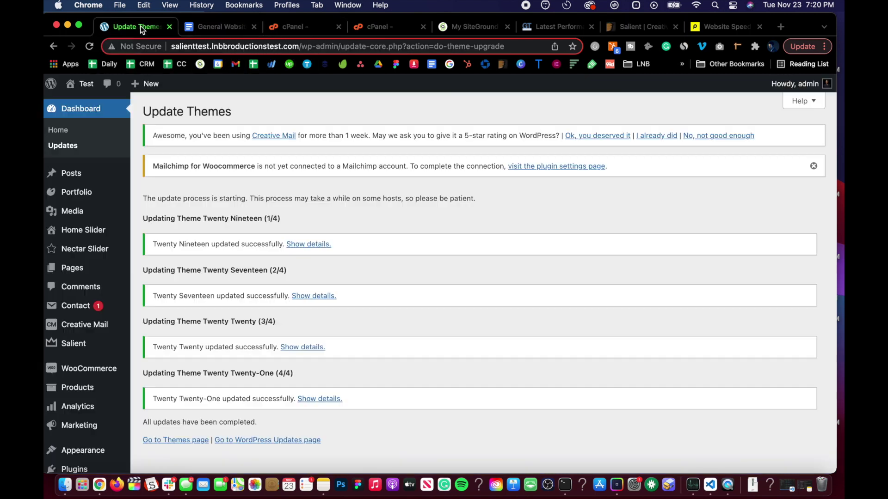
scroll(265, 266, down, 3)
scroll(264, 266, down, 2)
scroll(273, 270, up, 5)
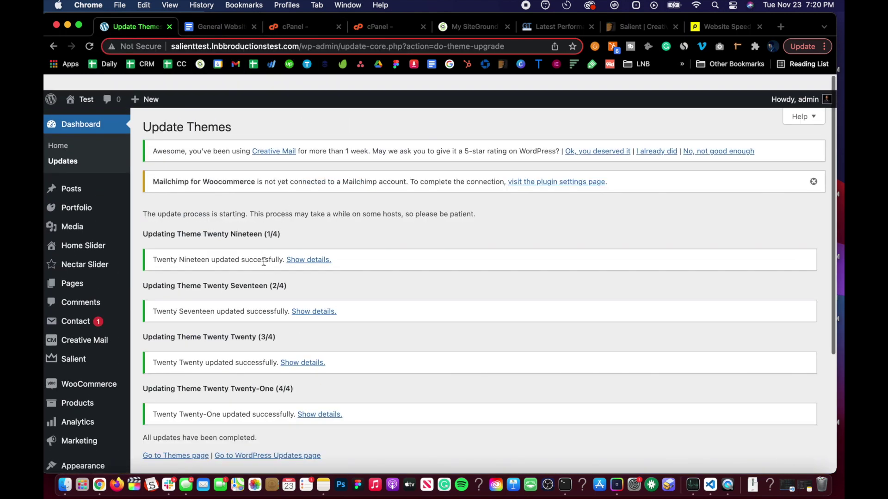
scroll(78, 364, down, 3)
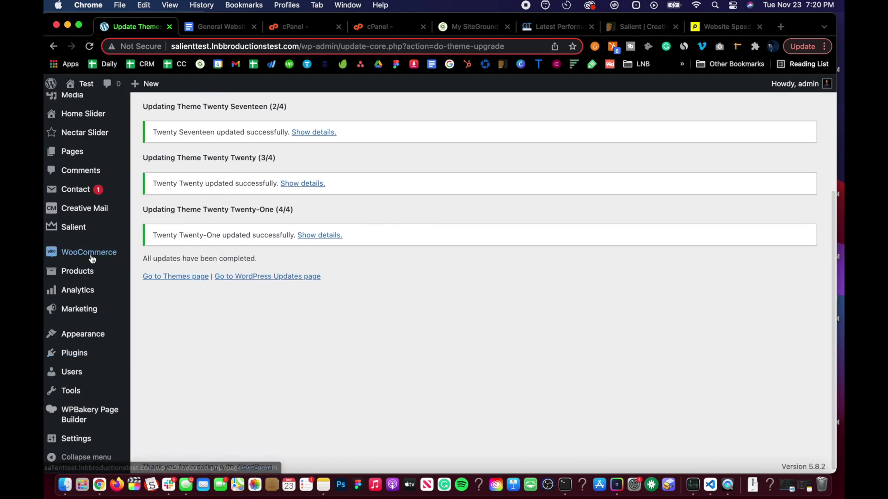
mouse_move(92, 335)
Confirm on the Themes page that active Salient is version 12.1.3, then open Finder's Downloads
click(163, 340)
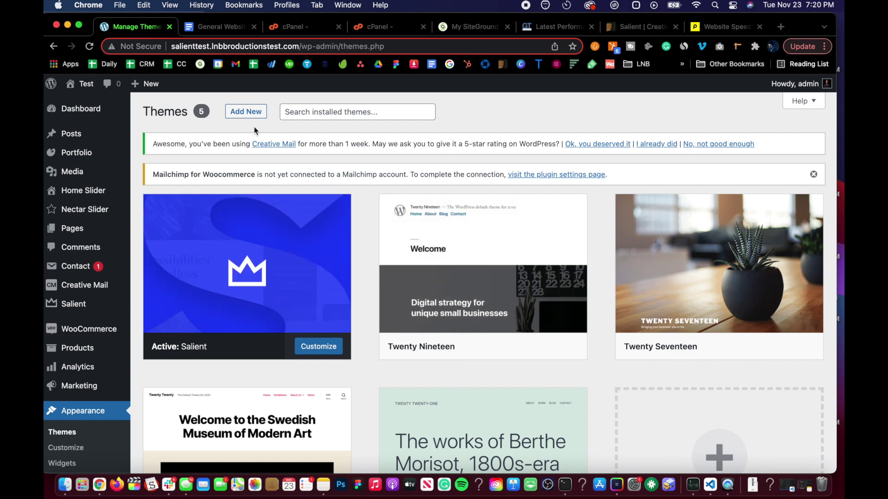
click(288, 251)
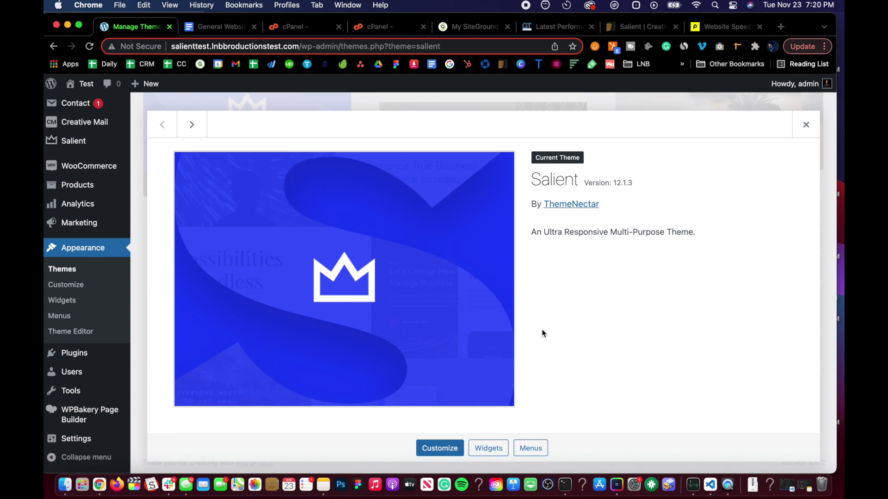
click(817, 122)
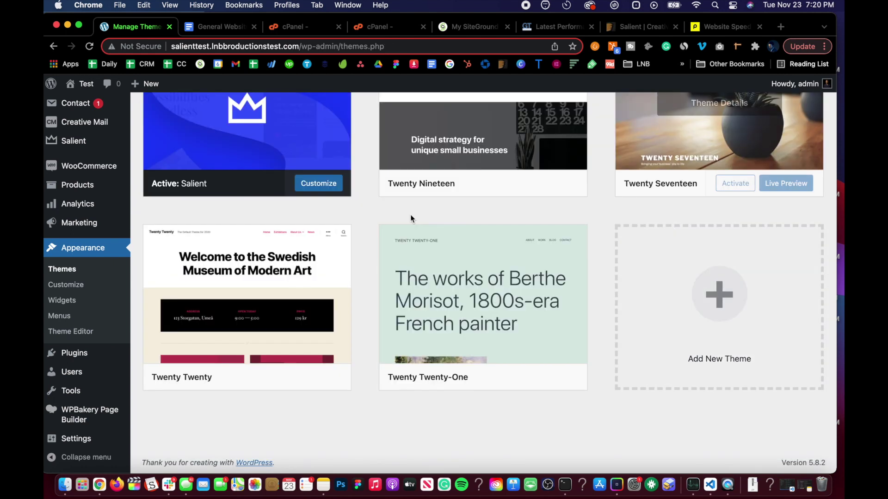
scroll(407, 215, up, 4)
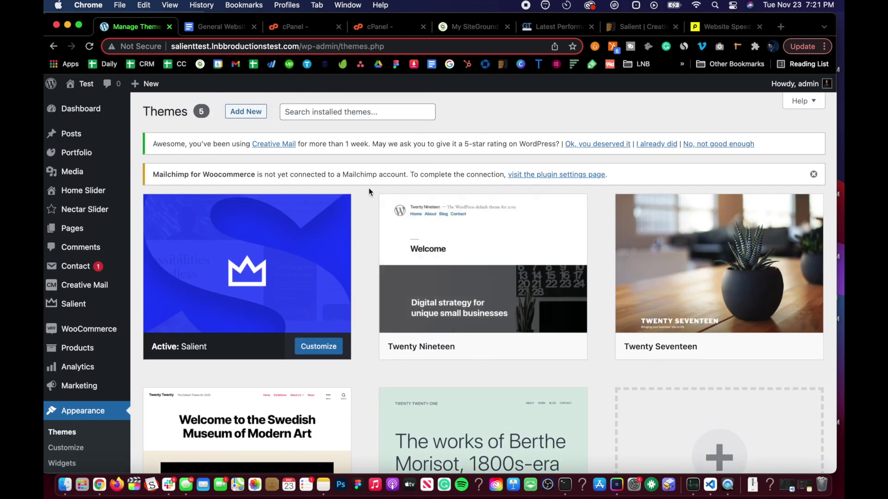
click(64, 485)
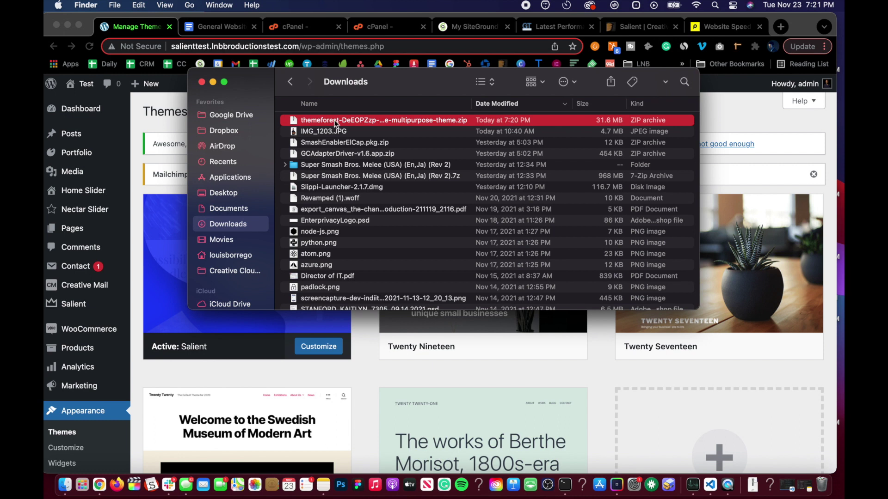
Extract the ThemeForest zip, select salient.zip in the extracted folder, and return to WordPress Themes
double_click(292, 121)
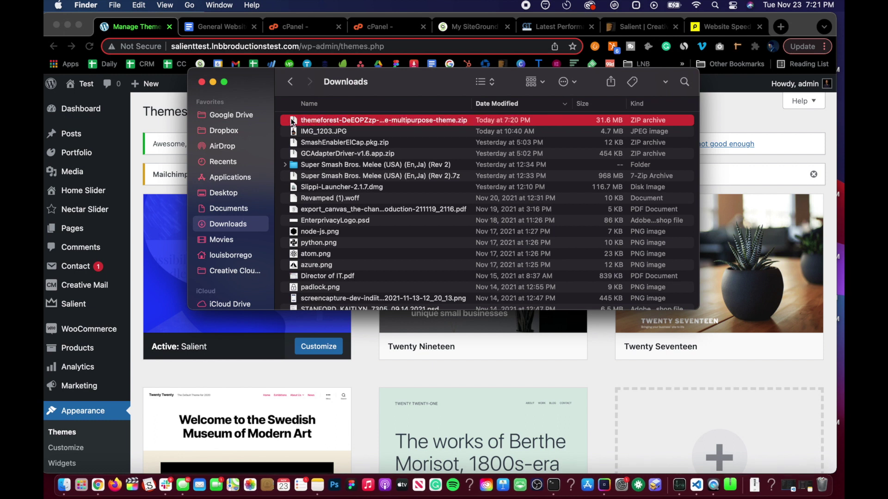
drag(252, 86, 373, 124)
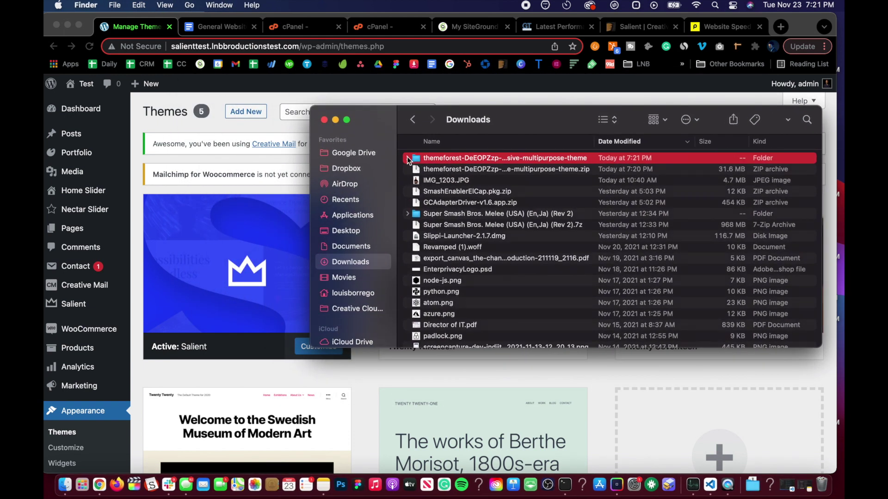
click(407, 158)
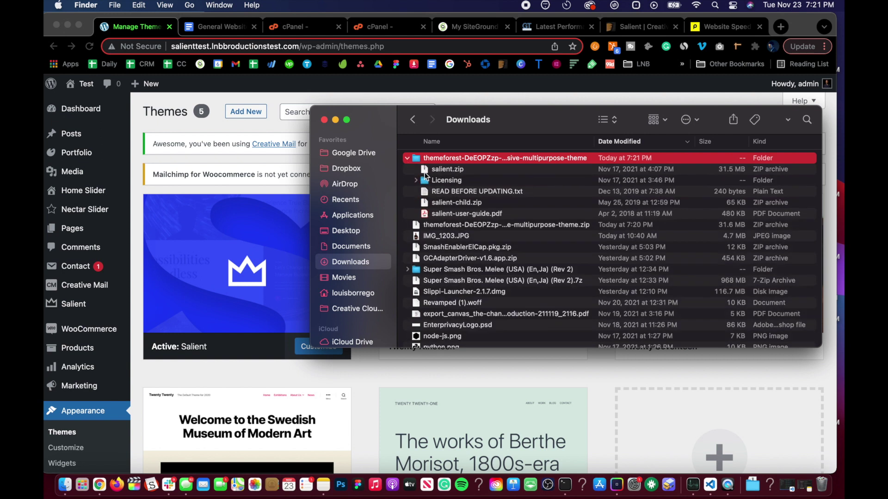
click(426, 170)
click(265, 98)
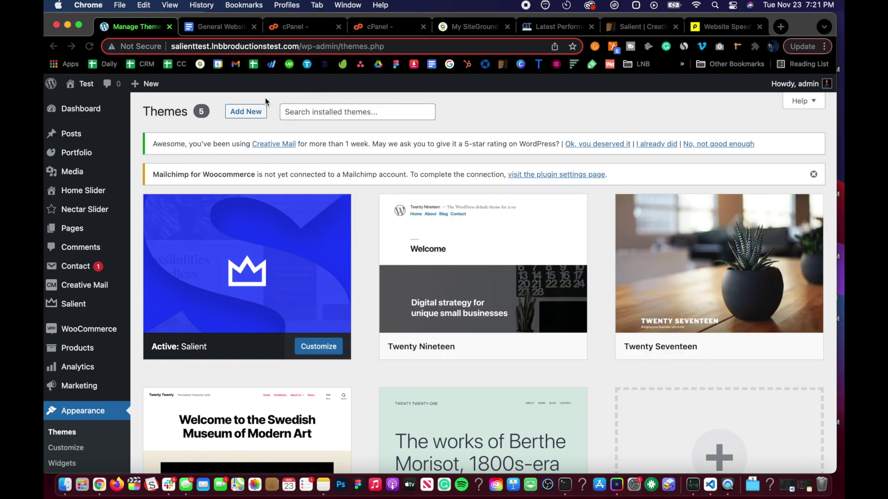
Activate Twenty Nineteen, delete the old Salient theme, and go to Add New Themes
mouse_move(501, 349)
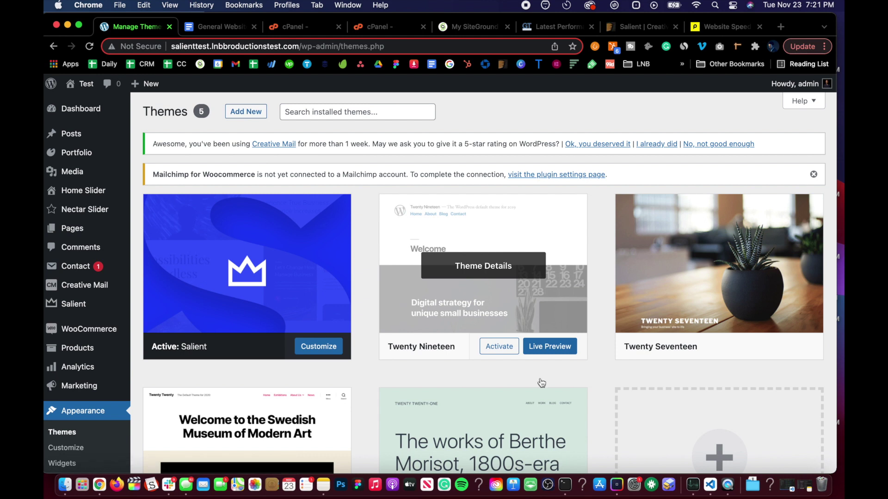
click(500, 349)
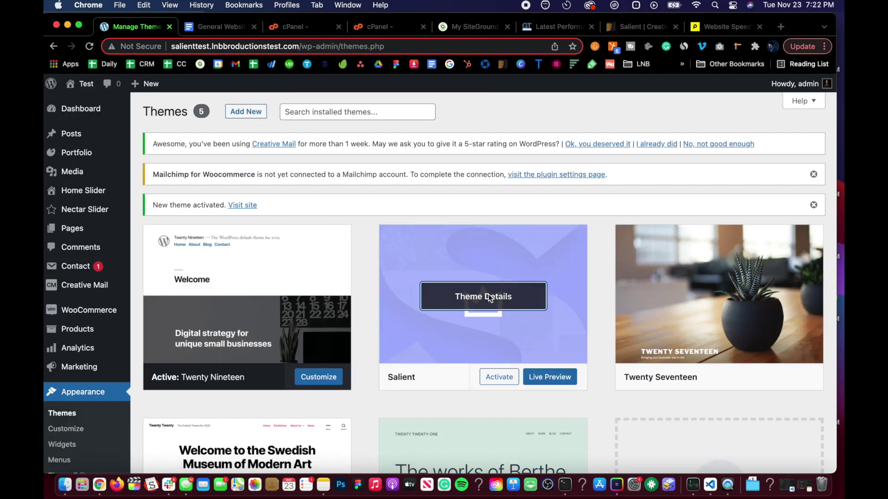
click(491, 298)
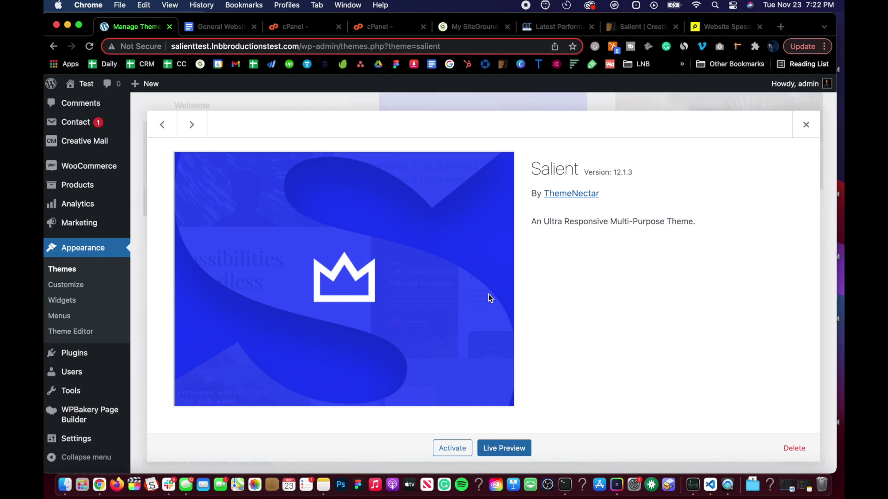
click(792, 444)
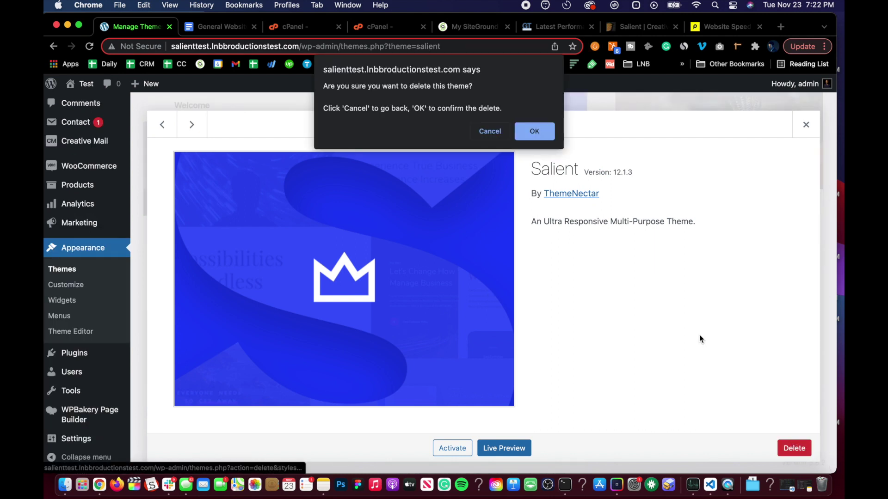
click(531, 131)
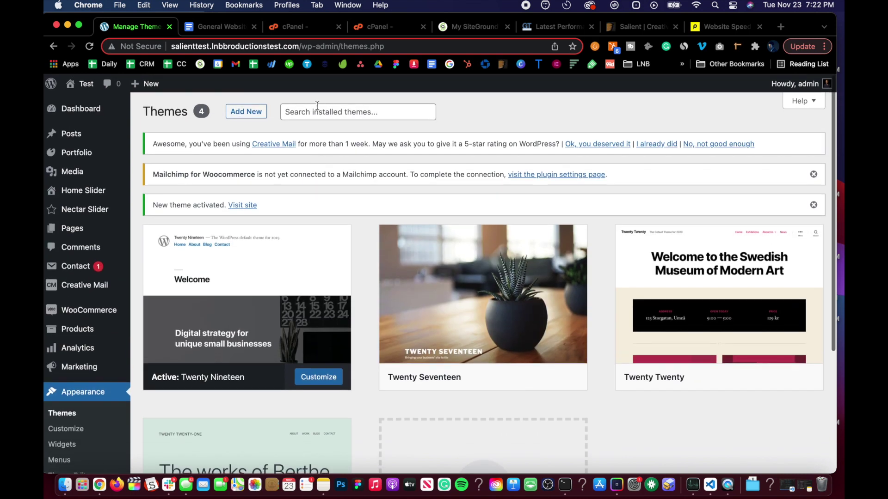
click(246, 111)
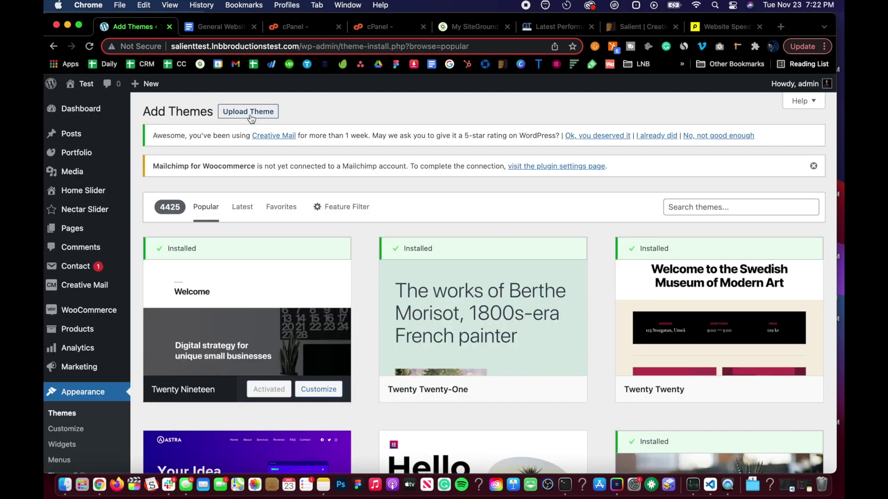
Upload salient.zip from Downloads as a new theme, install it and activate it
click(250, 112)
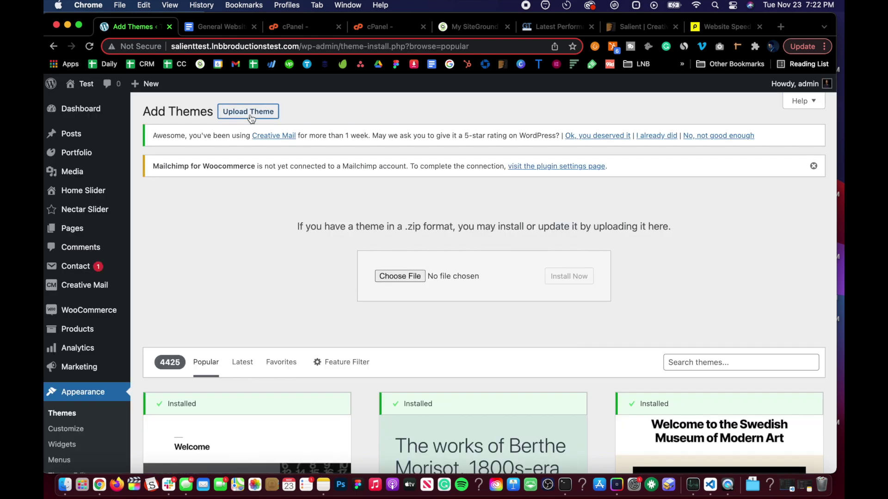
click(382, 278)
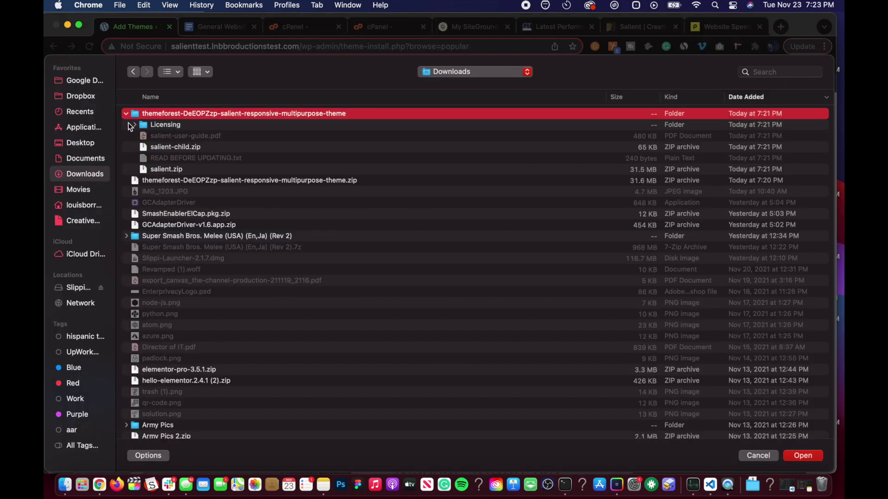
click(151, 171)
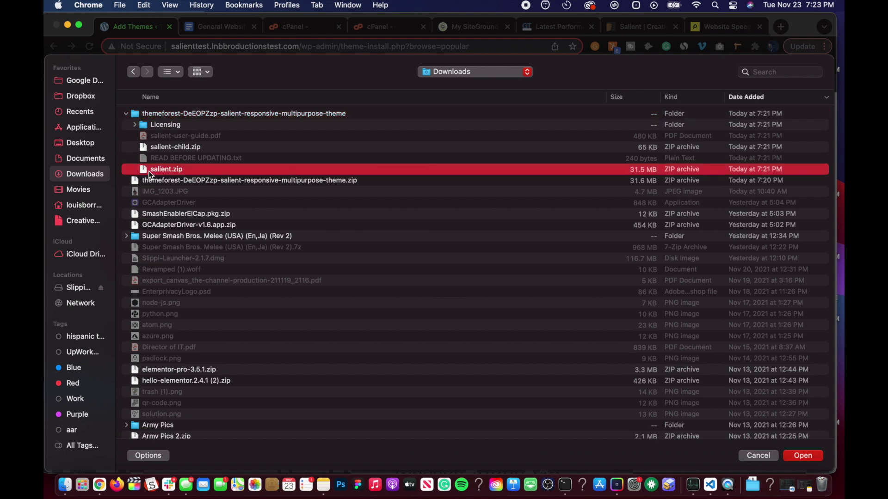
double_click(152, 171)
click(574, 278)
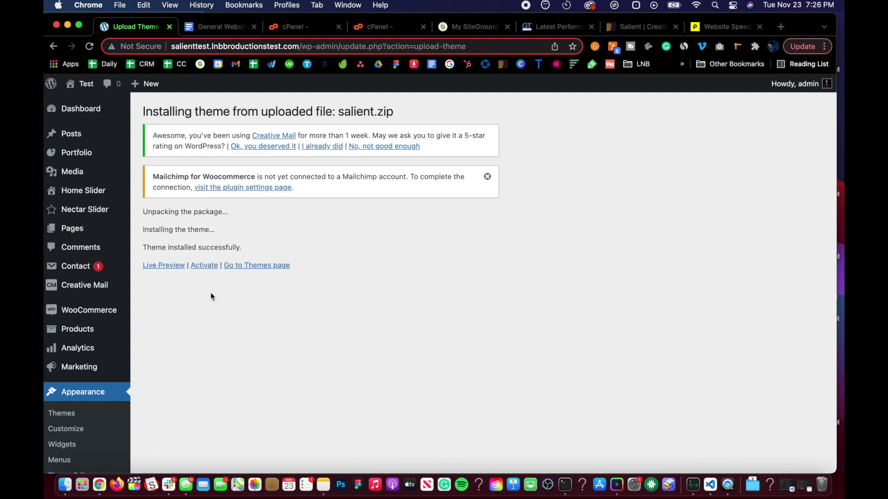
click(201, 267)
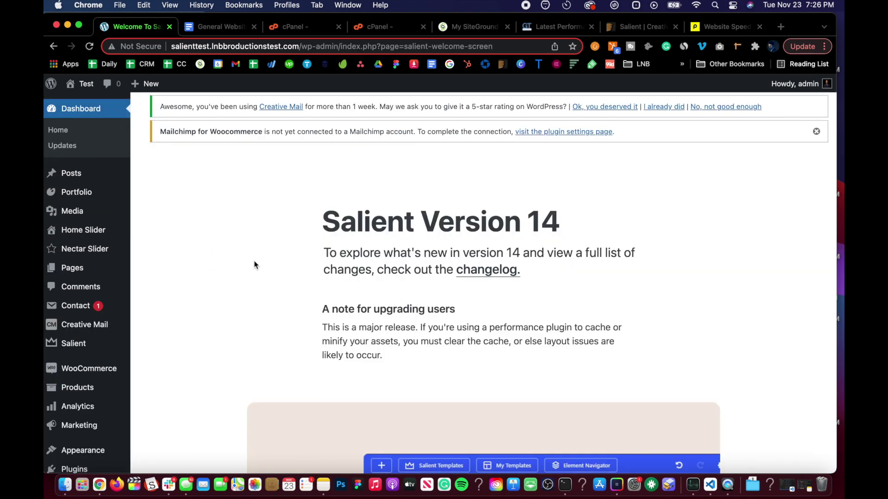
Dismiss the Mailchimp connection notice and decline the Creative Mail rating request
scroll(254, 265, down, 10)
scroll(254, 265, up, 10)
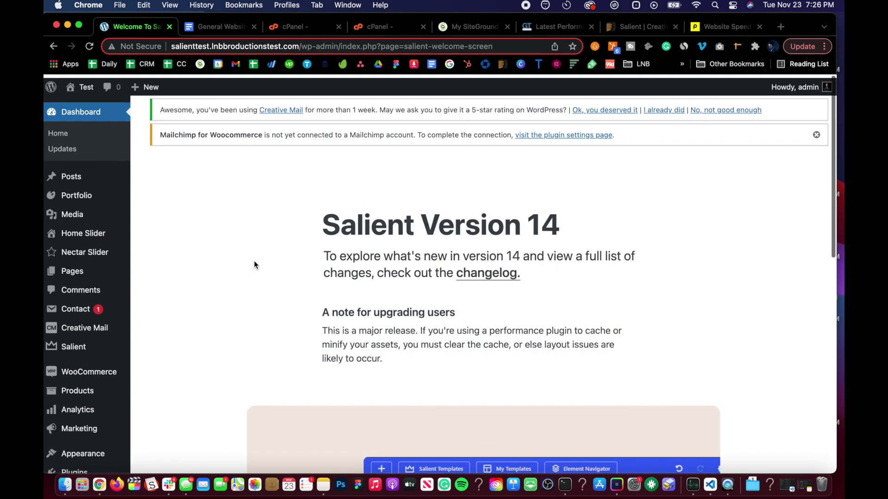
click(816, 134)
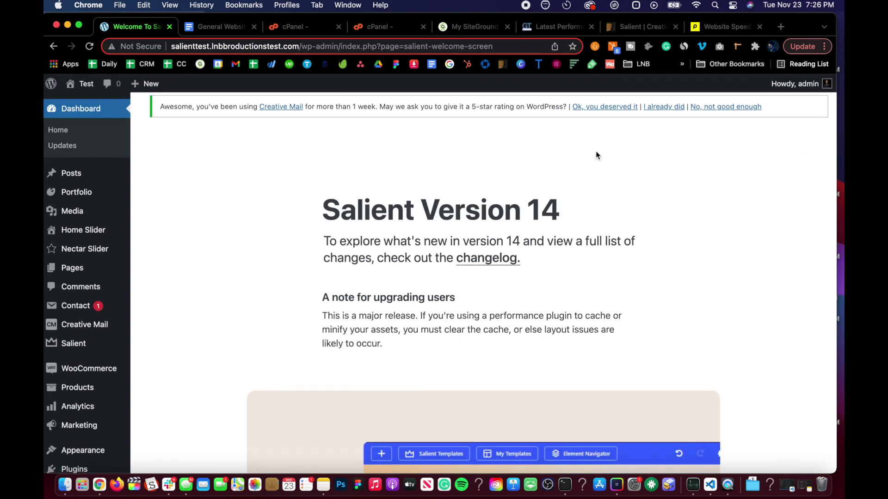
scroll(257, 222, down, 5)
scroll(258, 222, up, 5)
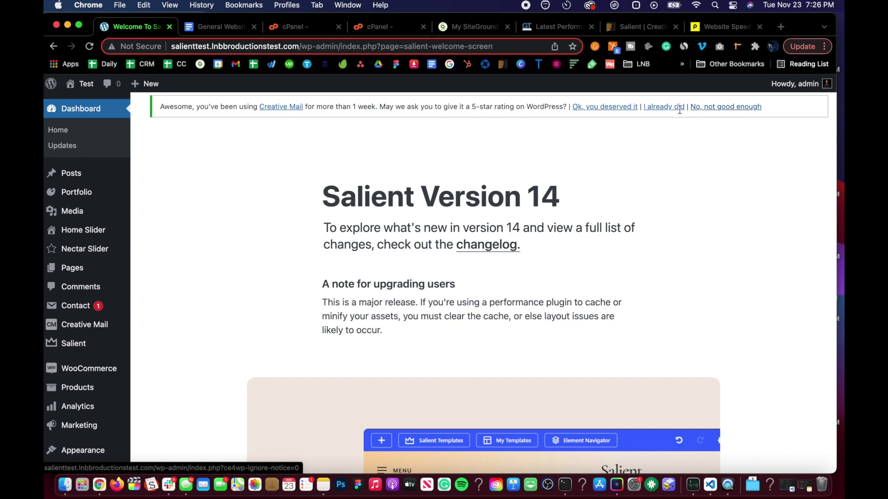
click(705, 110)
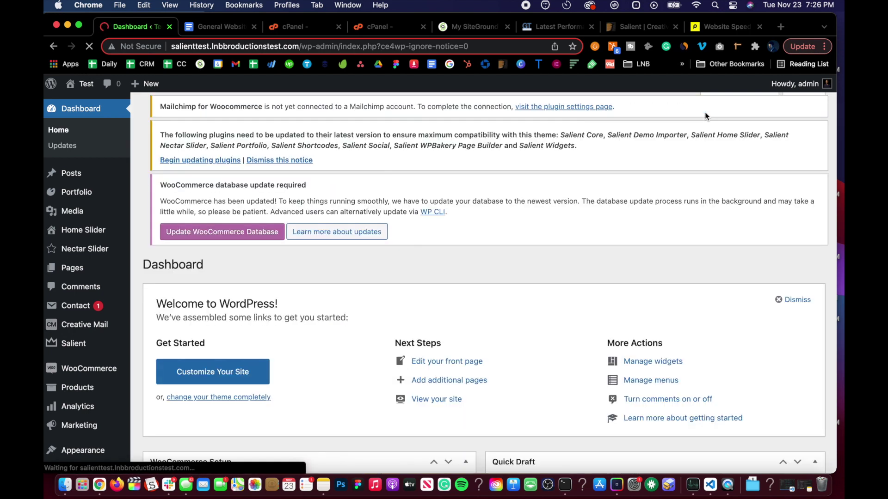
scroll(272, 255, down, 10)
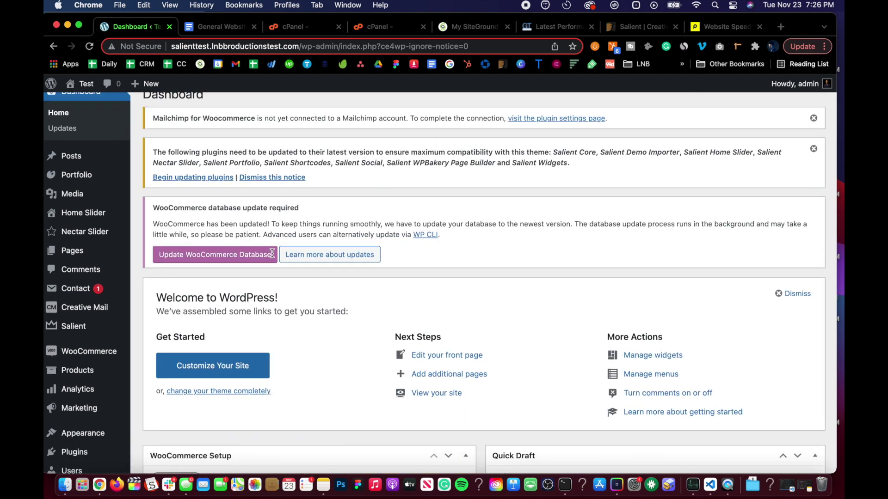
scroll(271, 255, down, 5)
scroll(272, 256, up, 15)
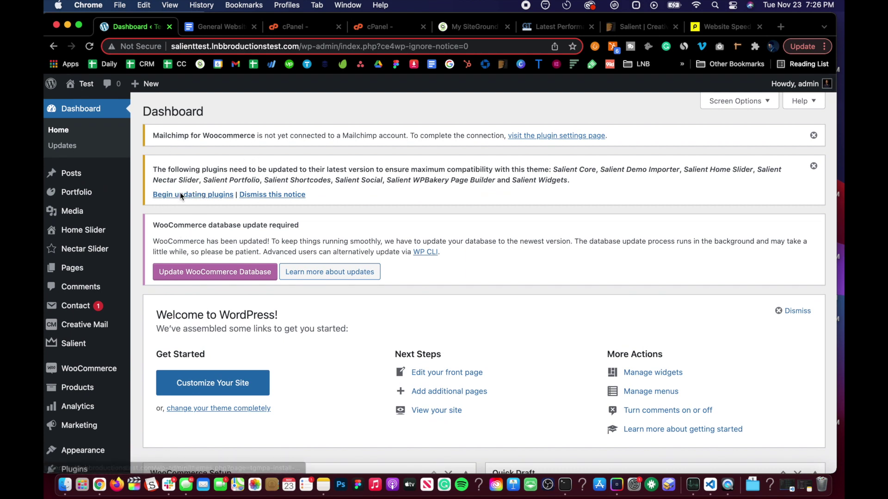
scroll(85, 379, down, 10)
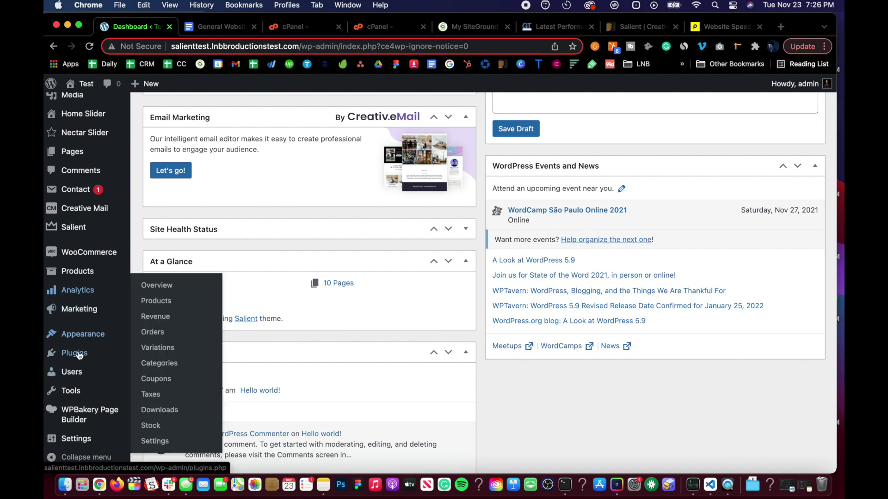
scroll(169, 208, up, 10)
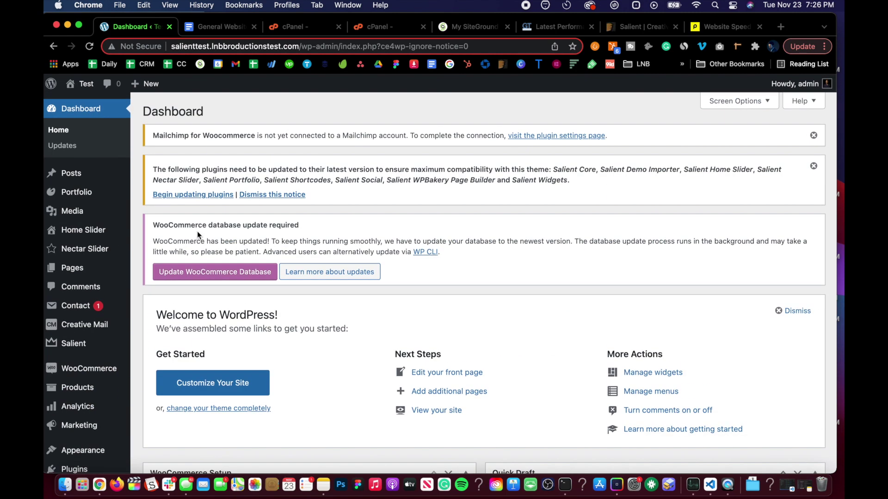
Open the list of Salient plugins needing updates and select all nine
click(182, 194)
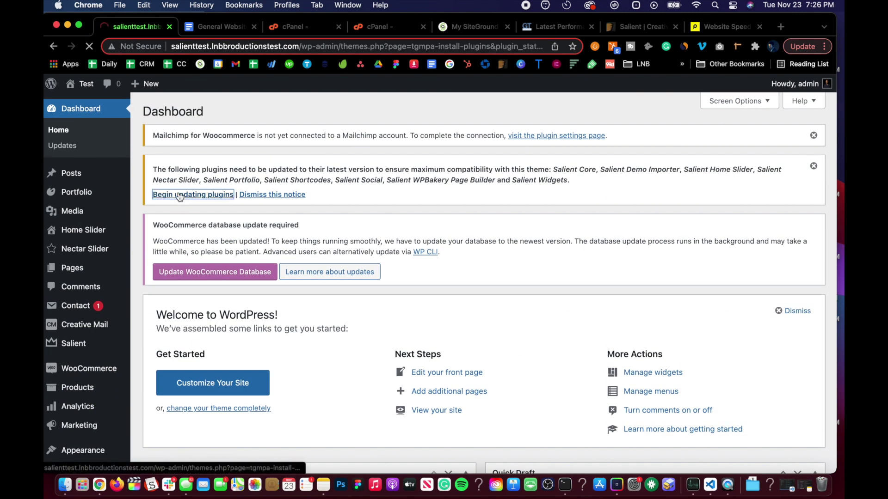
scroll(313, 192, down, 3)
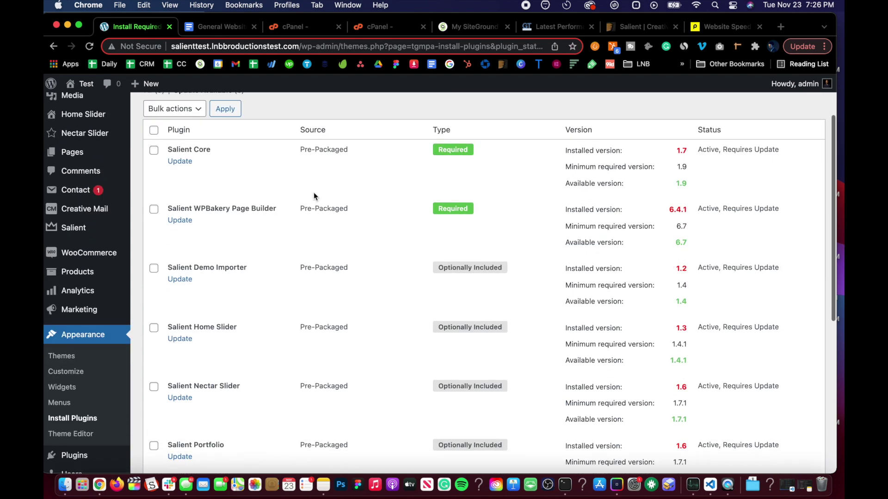
scroll(314, 192, up, 3)
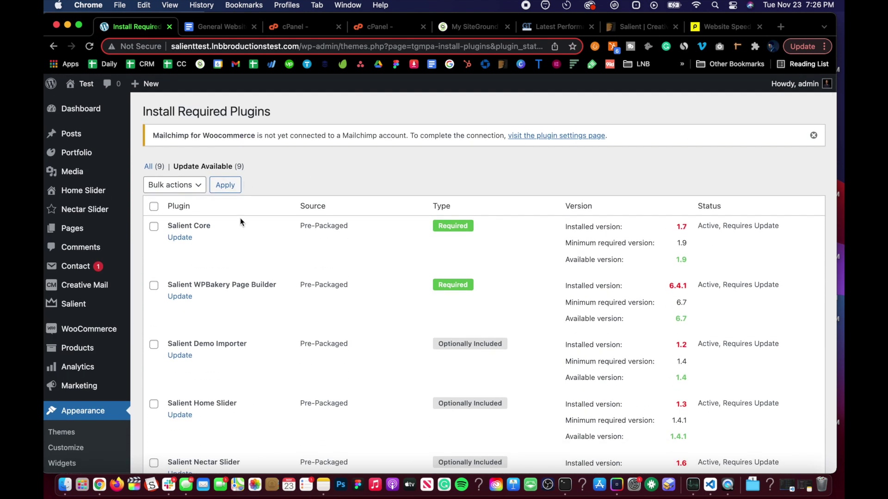
scroll(220, 269, down, 10)
scroll(221, 273, up, 3)
scroll(221, 270, up, 7)
scroll(235, 250, down, 1)
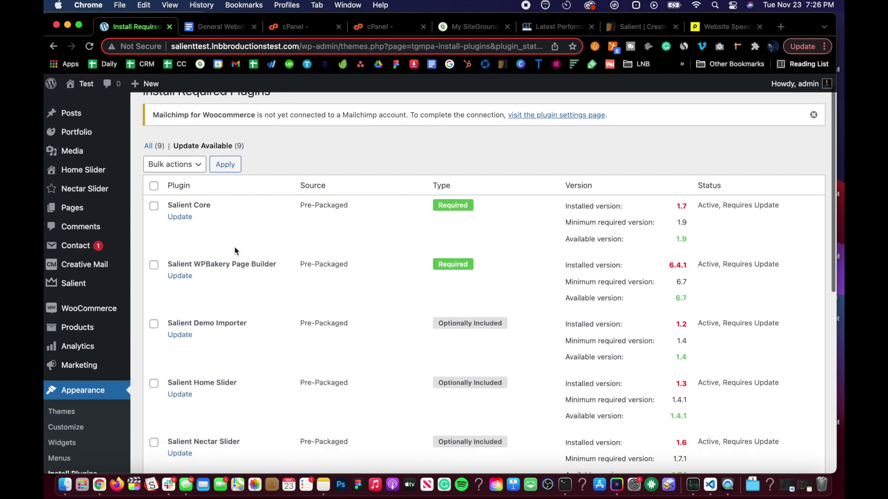
scroll(235, 251, down, 3)
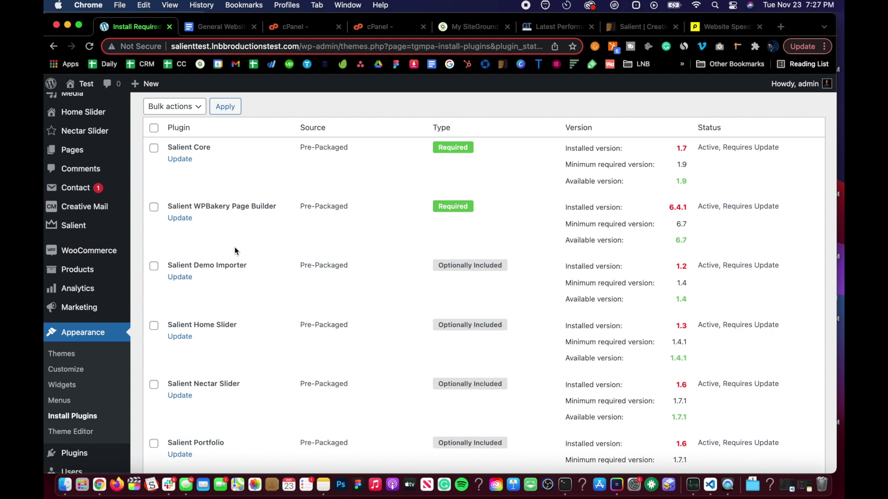
scroll(234, 247, down, 12)
scroll(260, 203, up, 17)
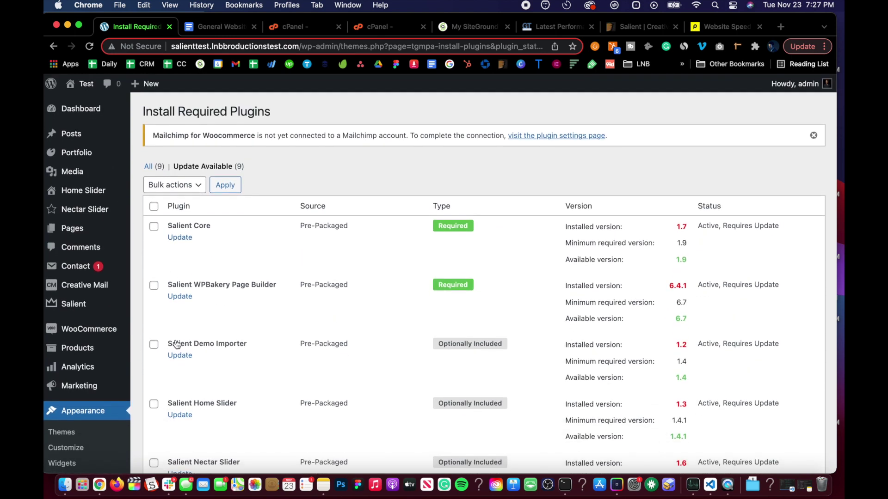
scroll(170, 343, down, 14)
scroll(184, 325, up, 14)
scroll(183, 325, down, 1)
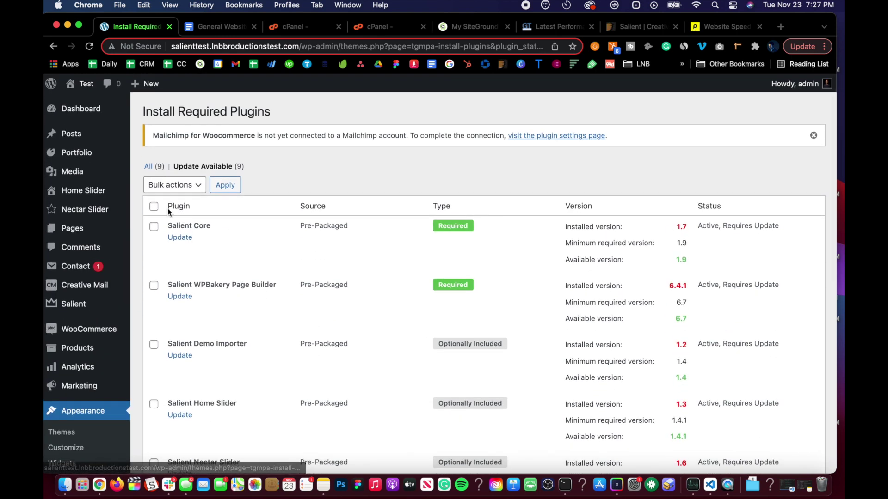
click(153, 207)
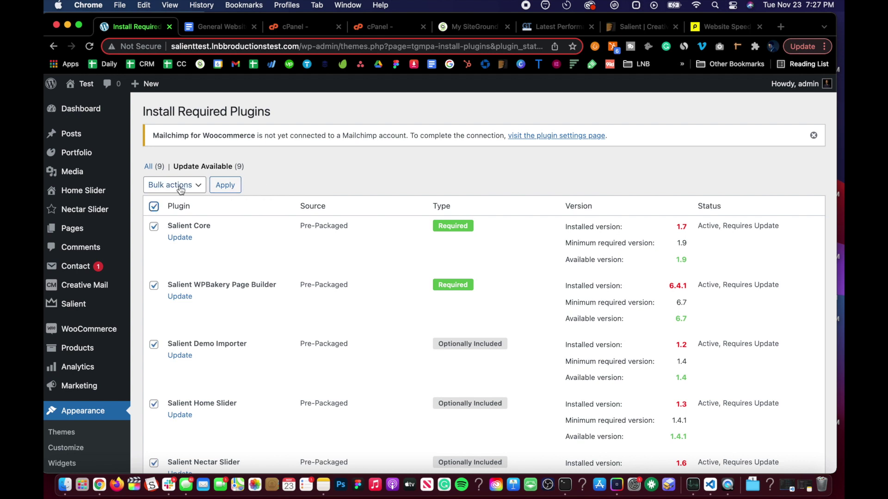
scroll(242, 329, down, 12)
scroll(242, 329, up, 12)
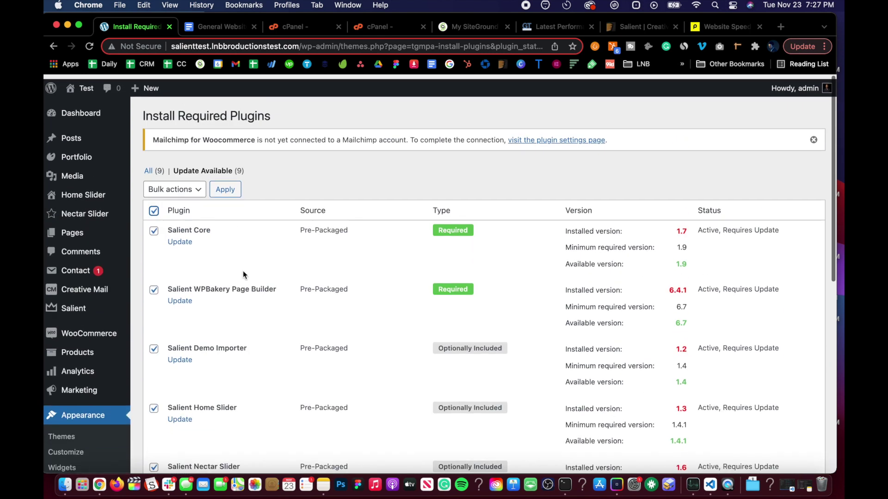
Apply the Update bulk action to all selected Salient plugins and watch the update log
click(192, 188)
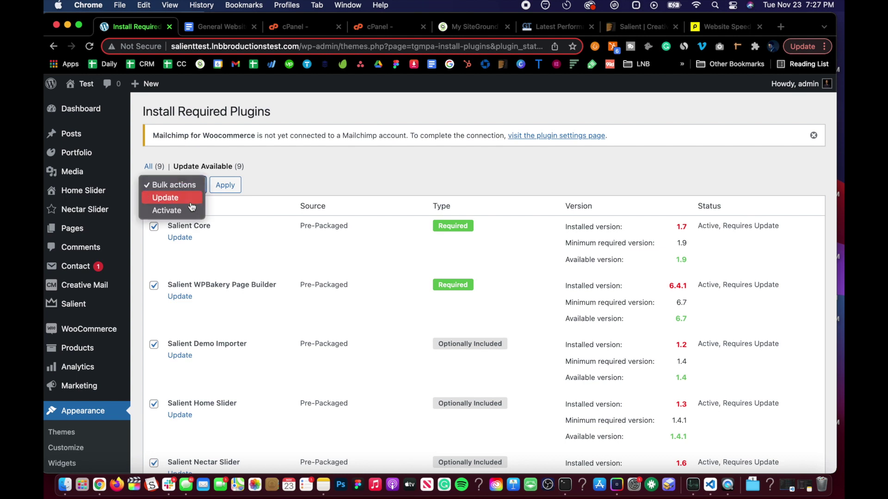
click(192, 197)
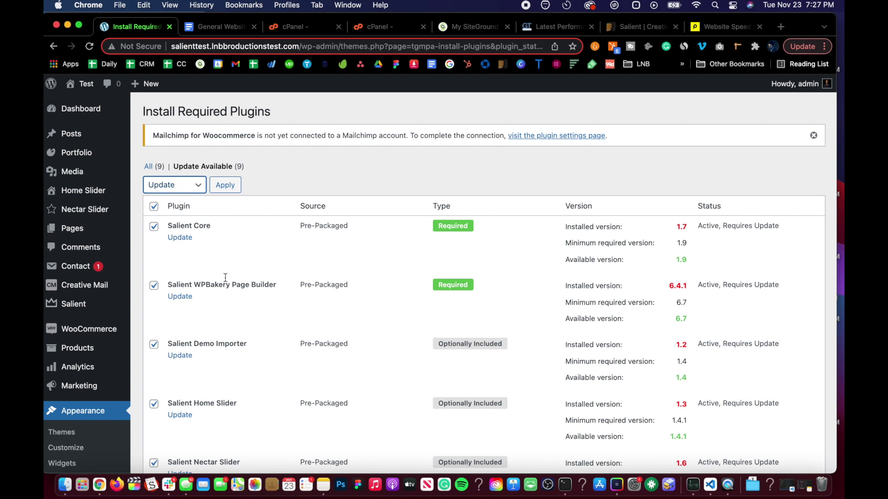
scroll(227, 305, down, 10)
scroll(227, 305, up, 10)
scroll(218, 361, down, 10)
scroll(218, 362, up, 10)
scroll(218, 336, down, 5)
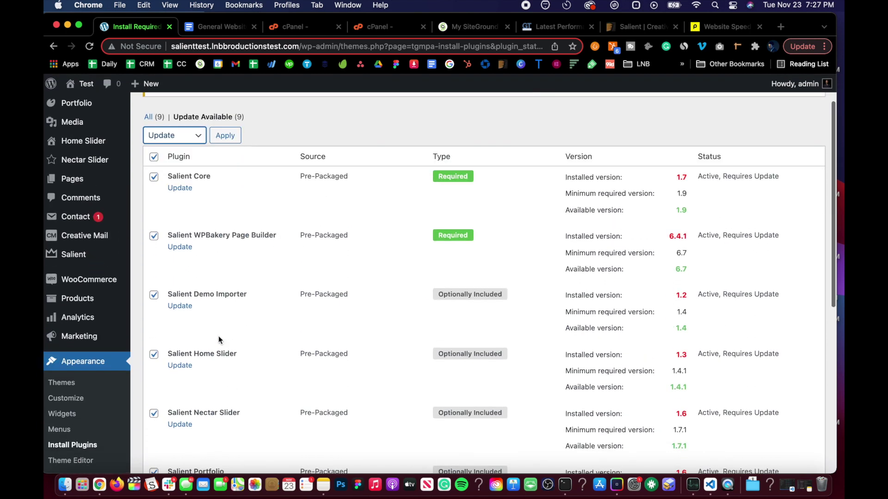
scroll(219, 335, down, 2)
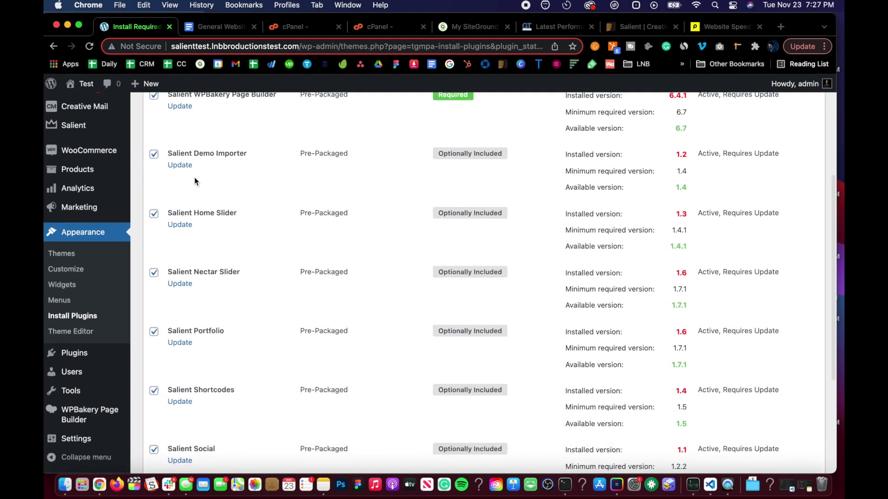
scroll(185, 163, up, 4)
scroll(188, 162, up, 2)
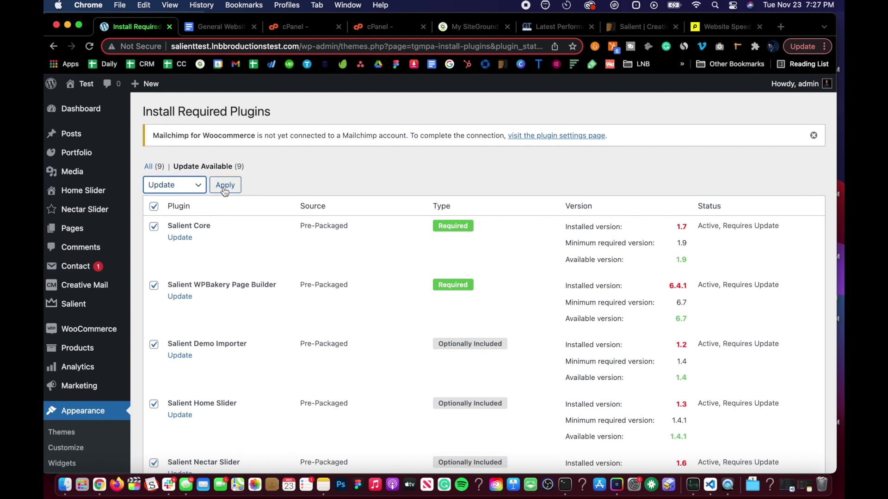
scroll(210, 212, down, 8)
scroll(204, 252, up, 10)
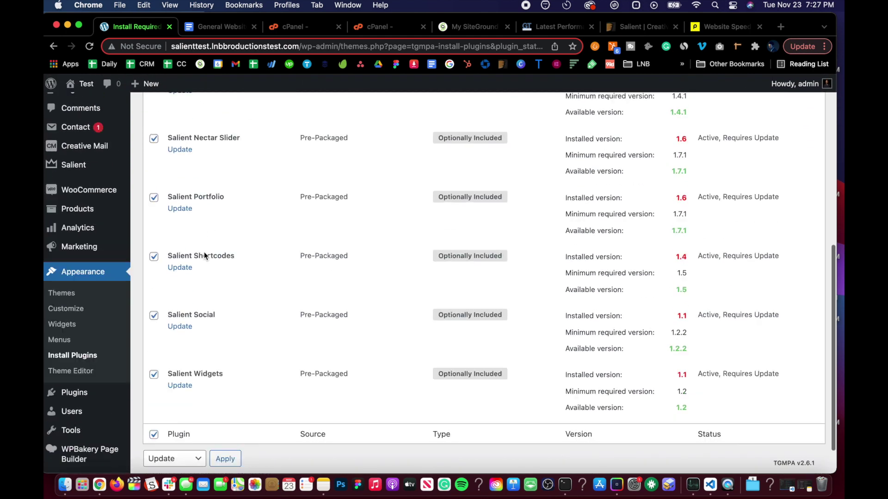
click(217, 184)
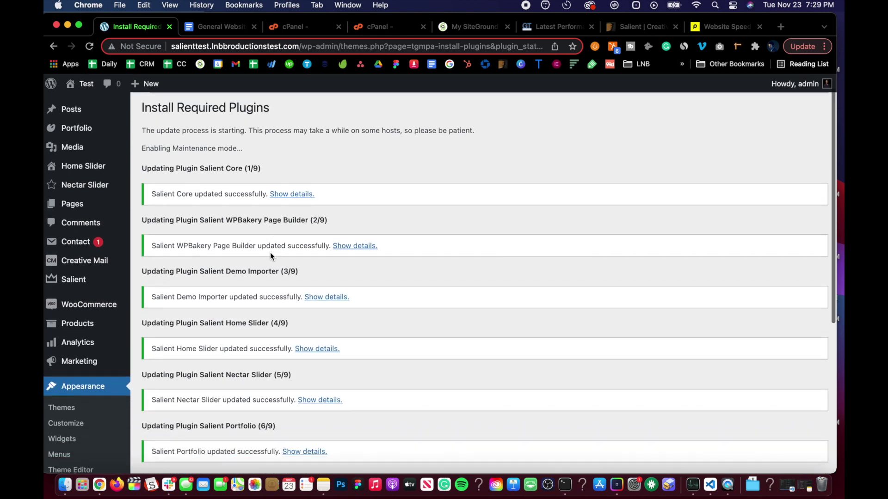
scroll(270, 252, down, 5)
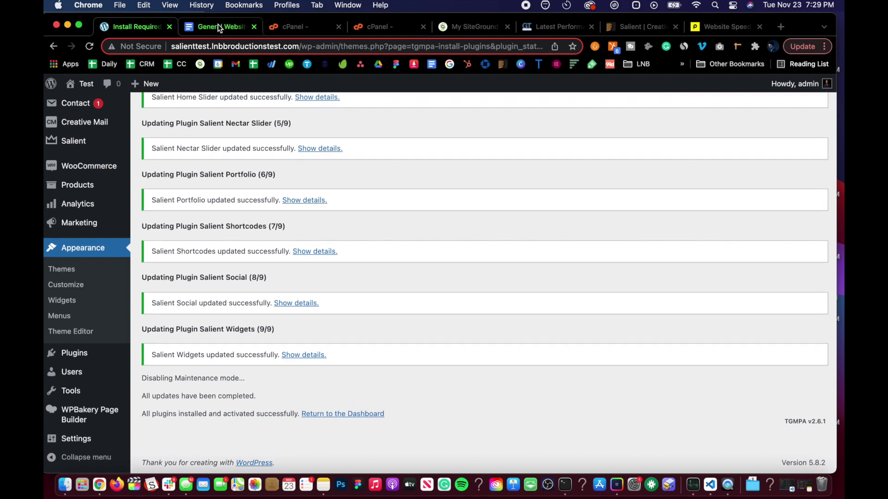
click(218, 26)
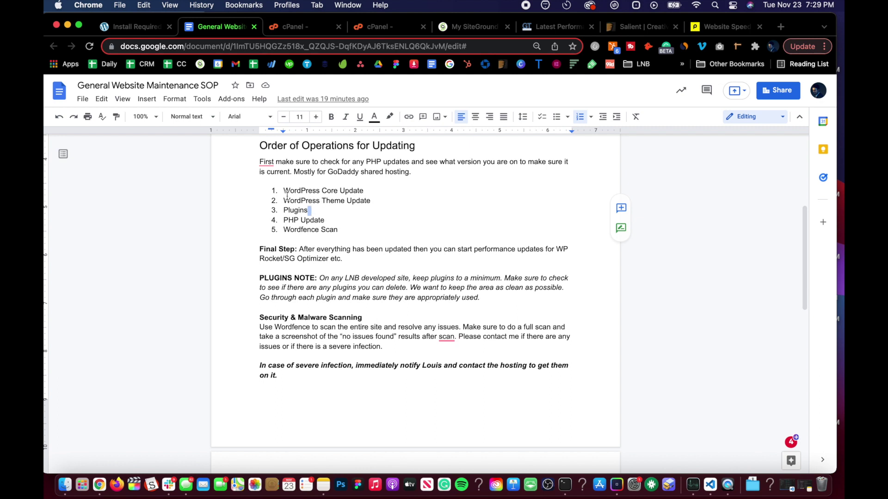
click(324, 229)
scroll(313, 265, down, 2)
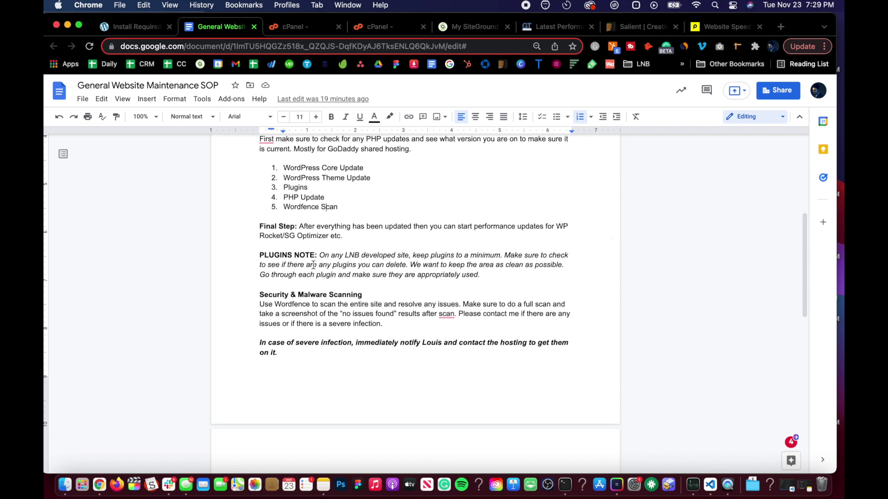
scroll(313, 265, up, 2)
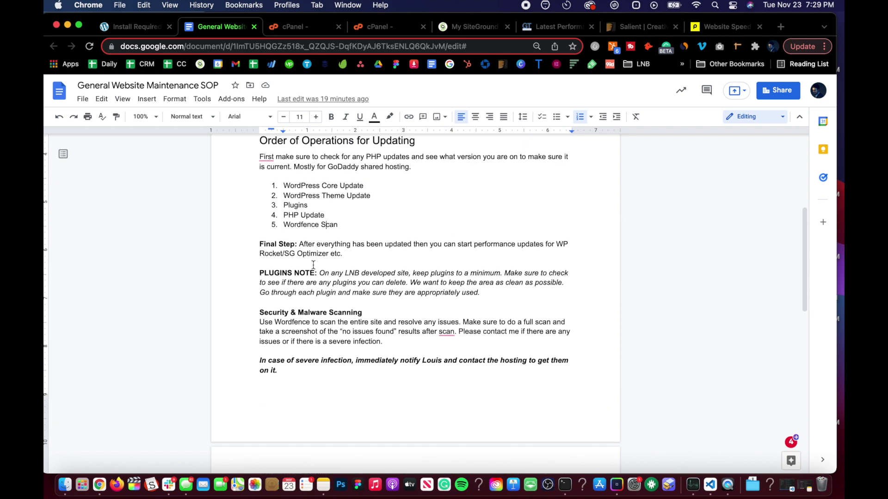
click(129, 24)
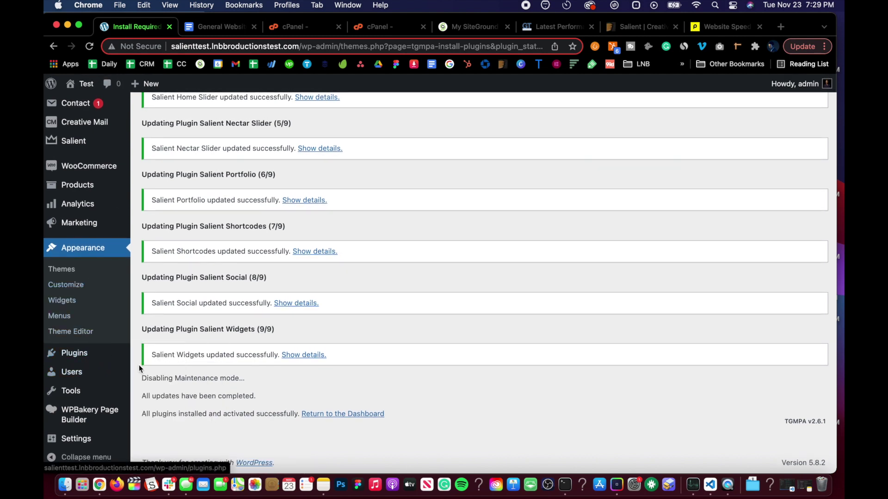
Search the plugin directory for 'wordfence', then install and activate Wordfence Security
click(153, 373)
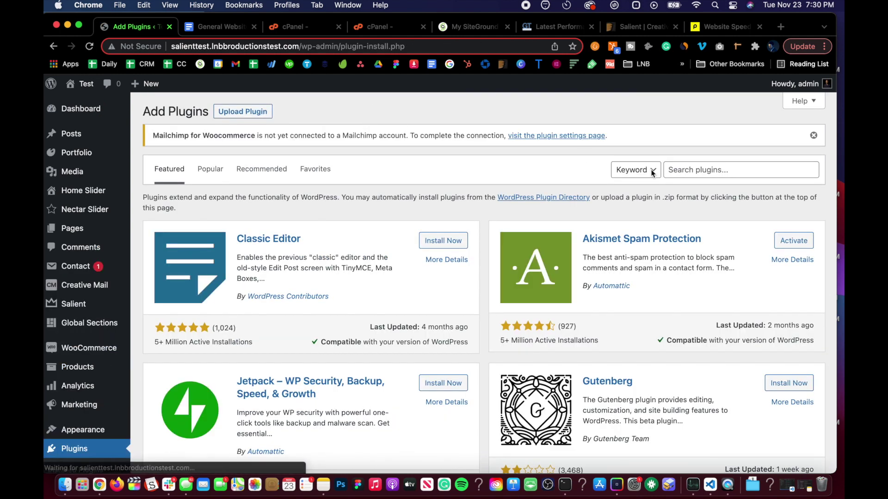
click(679, 172)
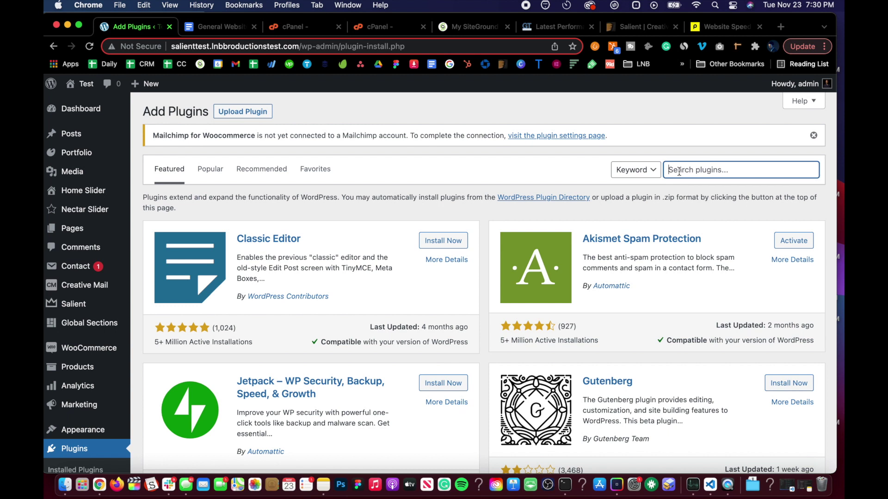
text(wordfence)
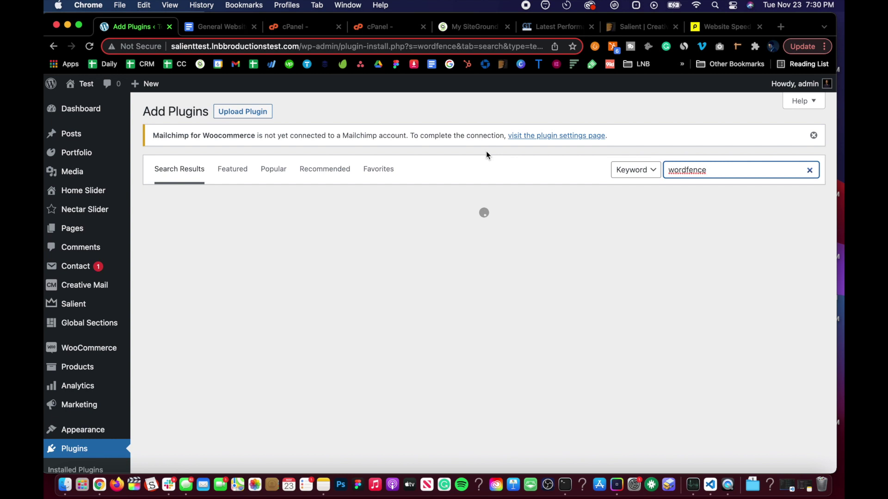
click(438, 236)
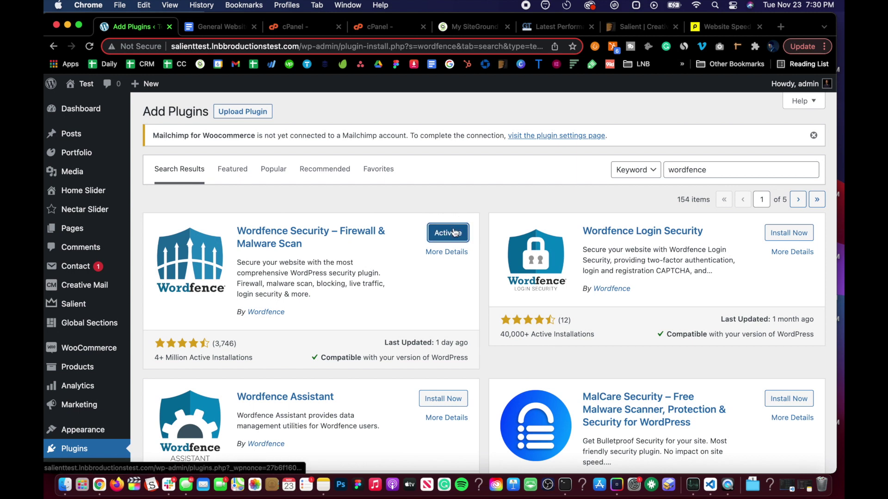
click(448, 233)
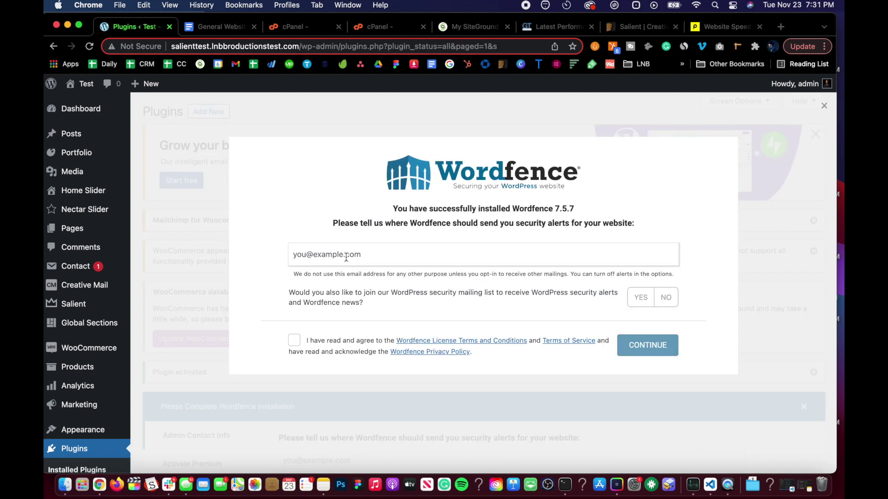
Complete Wordfence setup with an alert e-mail address, no mailing list and no premium key
click(346, 257)
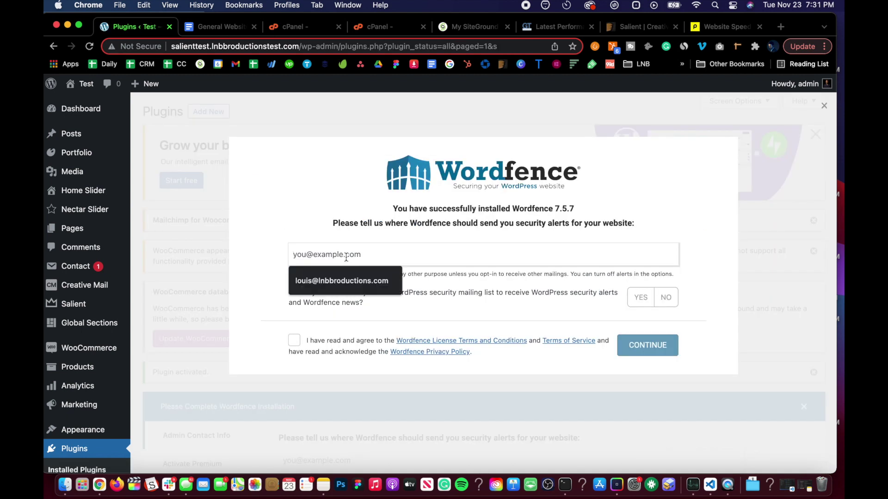
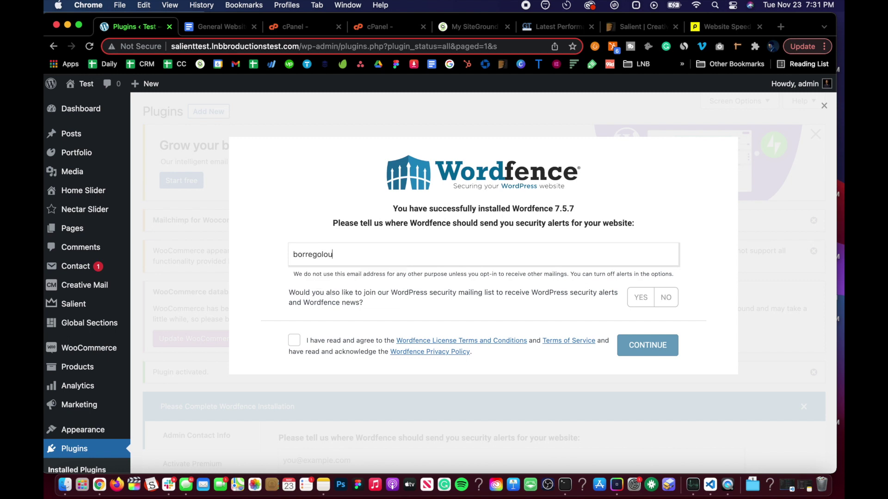
click(665, 298)
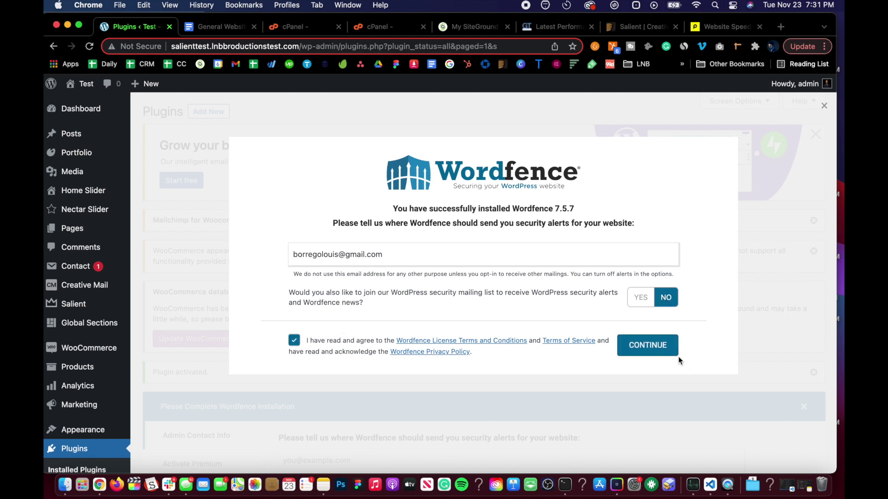
click(629, 353)
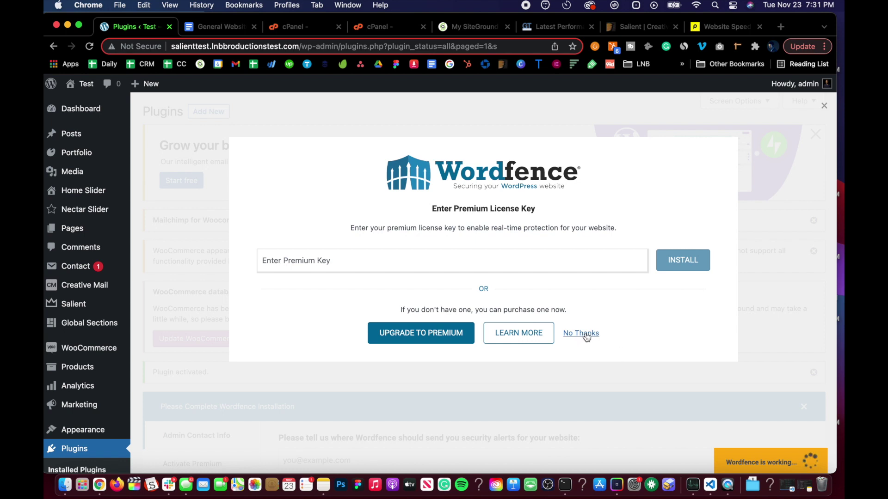
click(583, 334)
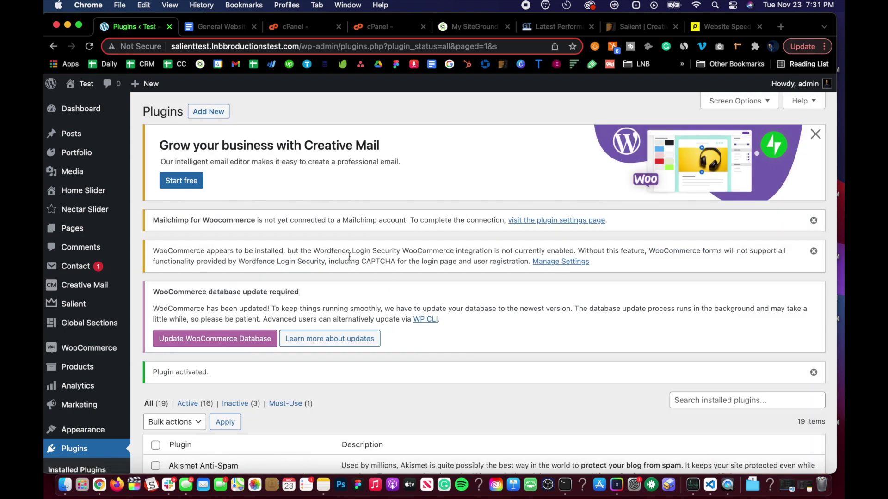
Go to the Wordfence Scan page from the sidebar
scroll(322, 302, down, 8)
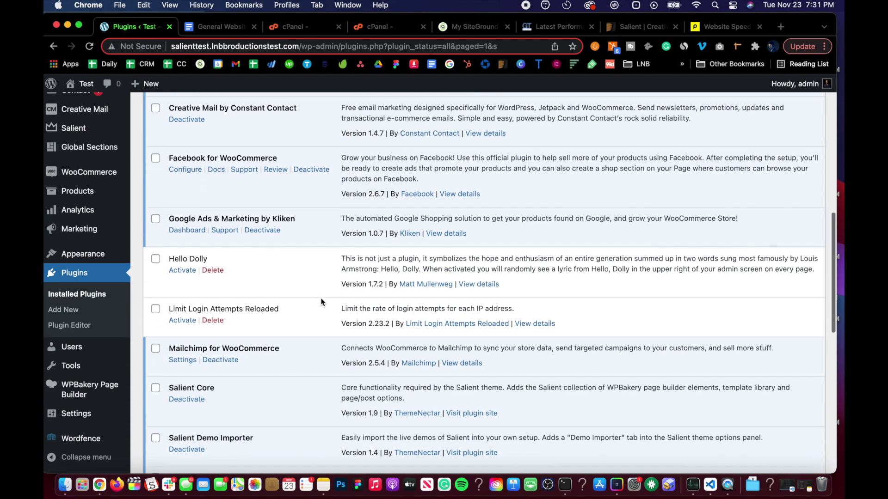
scroll(322, 231, up, 10)
scroll(99, 428, down, 6)
scroll(98, 428, down, 3)
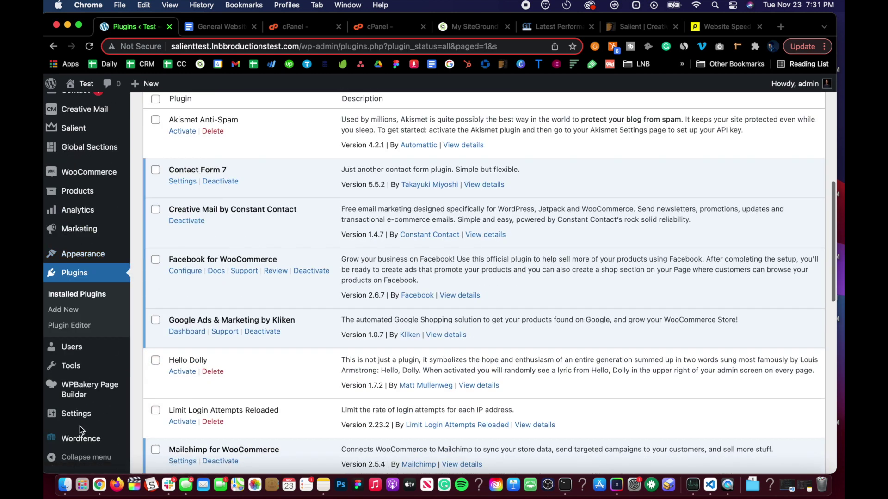
mouse_move(81, 438)
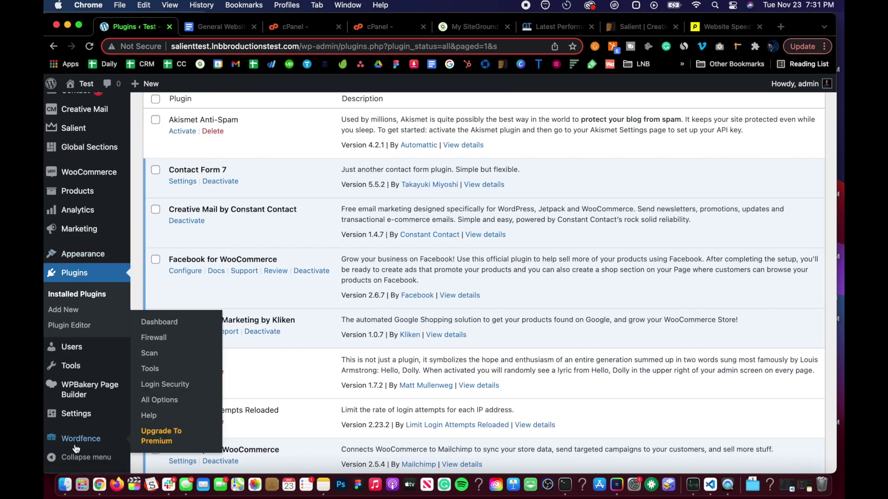
click(158, 355)
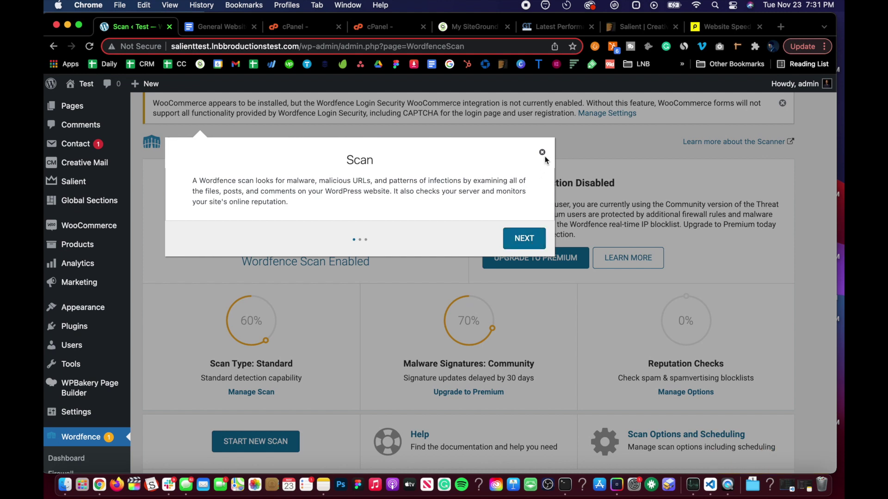
Dismiss the Scan page introduction tour
click(542, 152)
scroll(417, 273, down, 5)
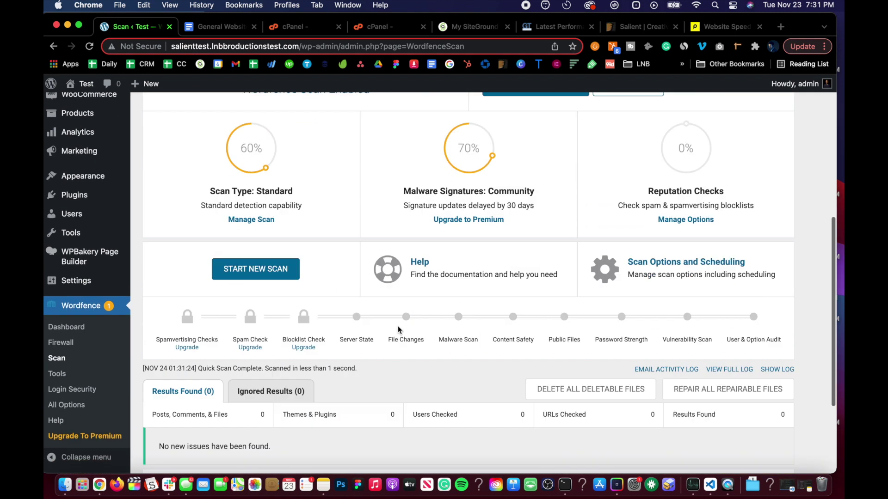
scroll(371, 283, up, 8)
scroll(226, 291, down, 6)
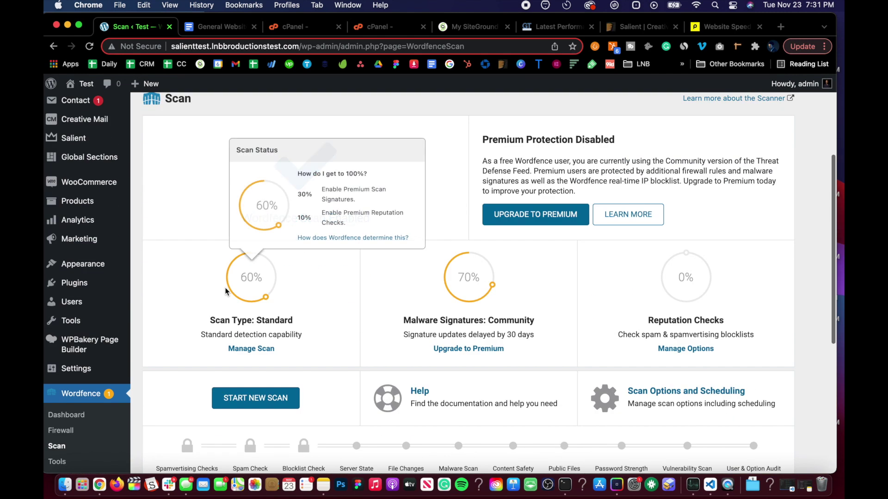
scroll(226, 293, up, 6)
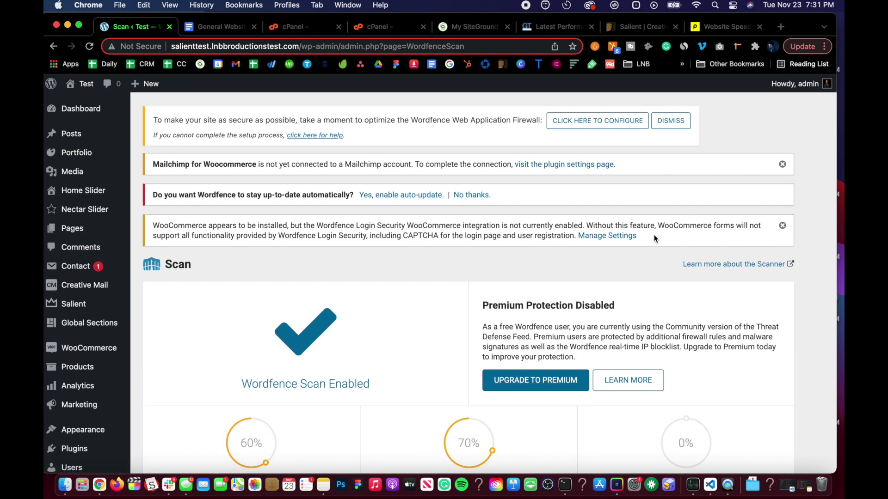
scroll(274, 290, down, 6)
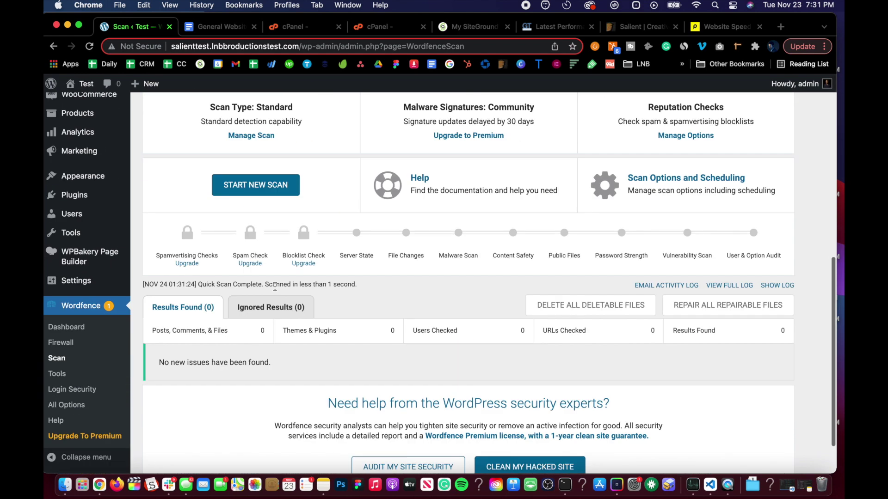
Start a new scan and wait for results: 10544 files, 19 plugins, 5 themes checked, no issues
click(257, 192)
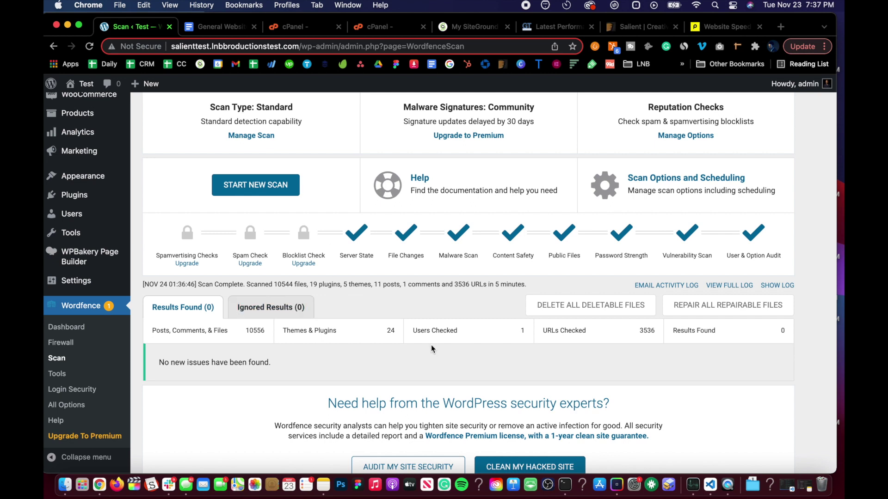
scroll(335, 324, down, 3)
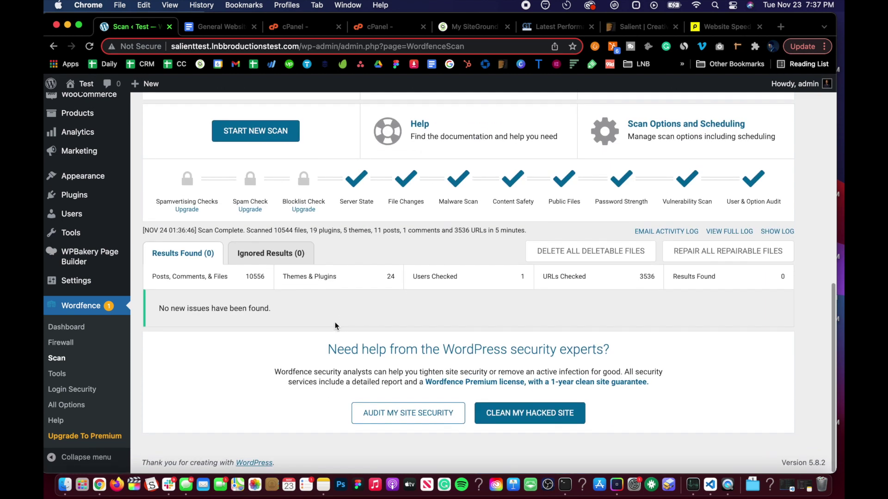
scroll(335, 322, up, 2)
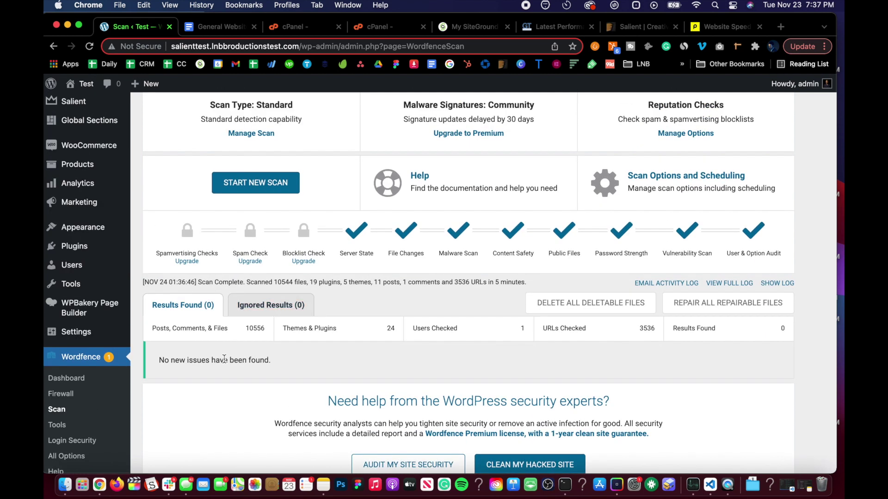
scroll(224, 359, down, 1)
scroll(224, 359, down, 1)
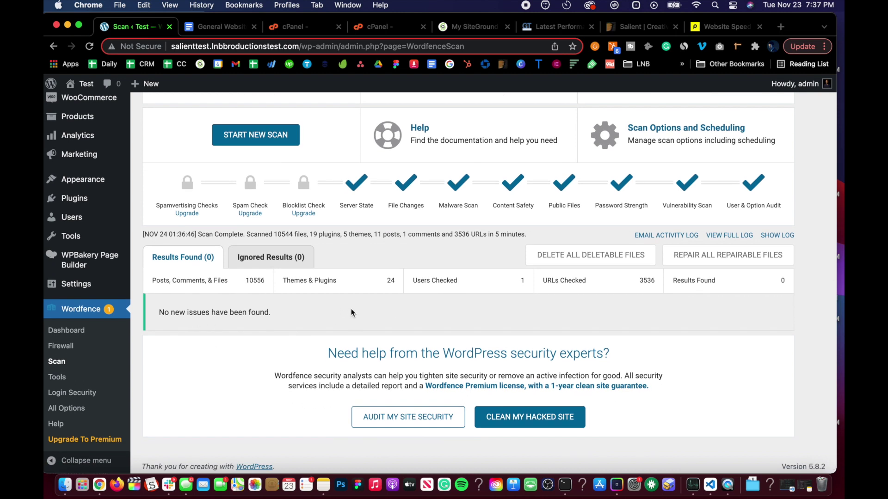
scroll(351, 313, up, 1)
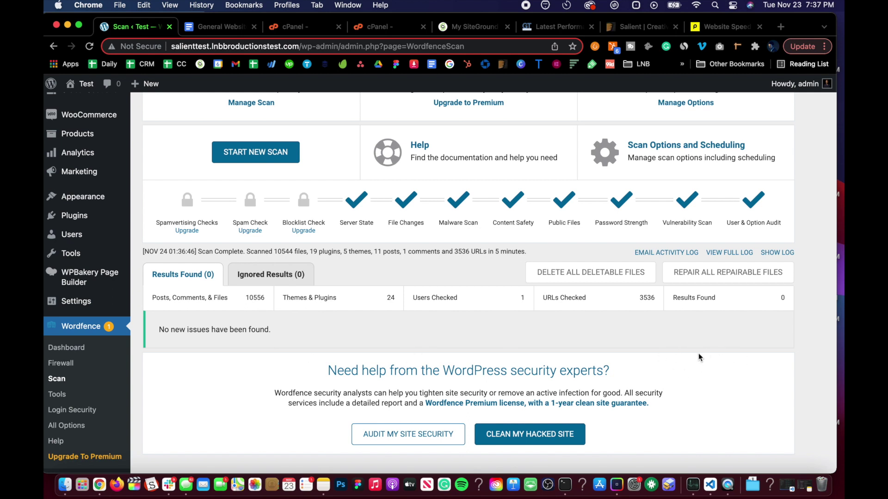
scroll(523, 343, up, 10)
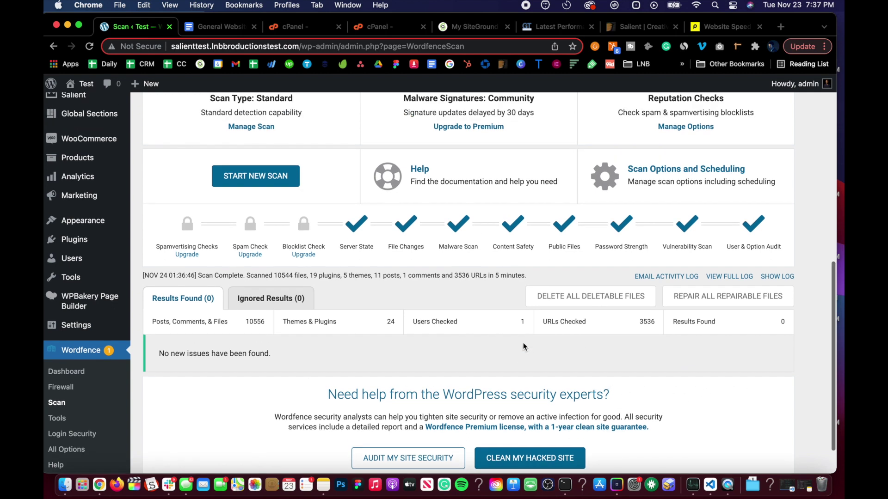
scroll(386, 263, down, 5)
scroll(386, 267, down, 8)
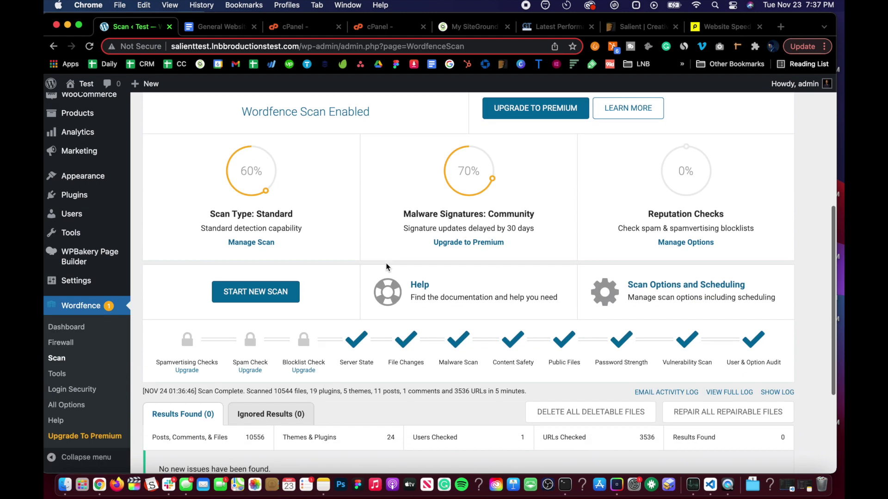
scroll(194, 215, up, 7)
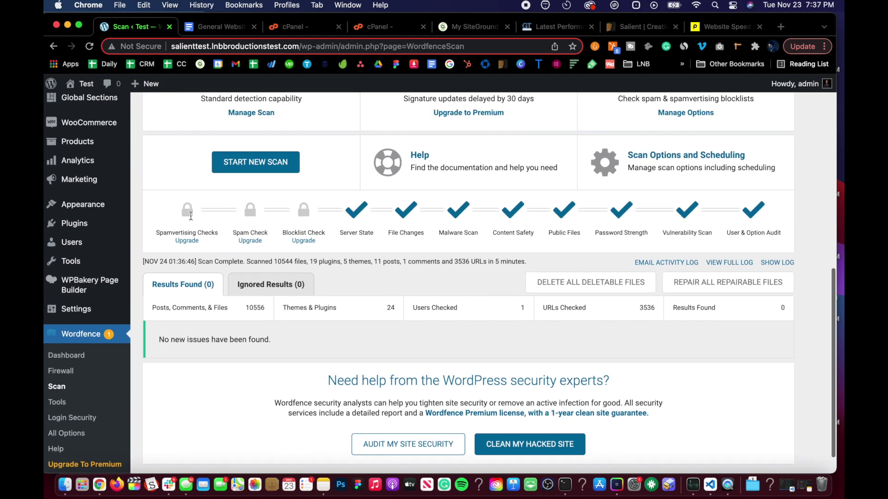
Switch to the General Website Maintenance SOP tab and scroll to Security & Malware Scanning
click(226, 27)
scroll(266, 267, down, 3)
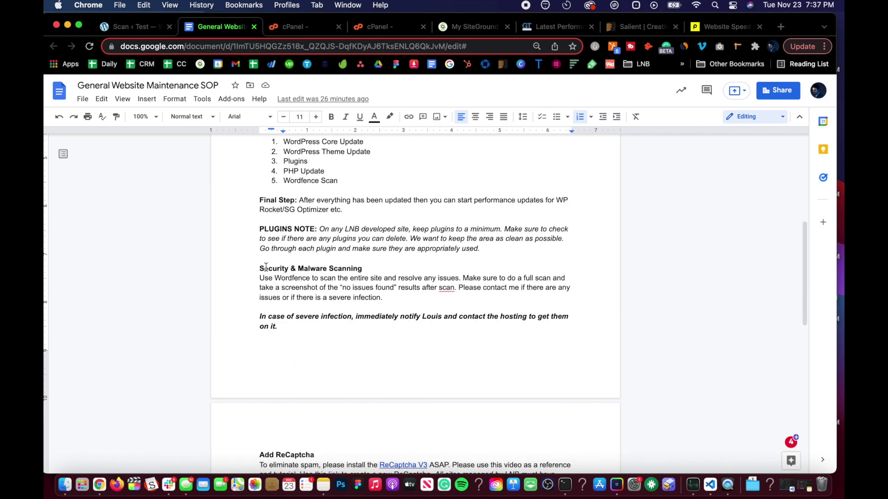
scroll(266, 267, down, 2)
scroll(338, 185, up, 1)
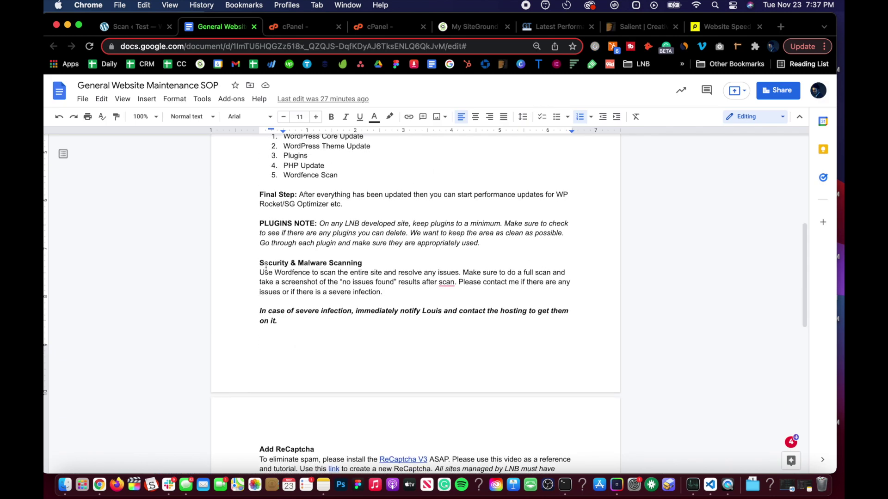
scroll(332, 268, down, 2)
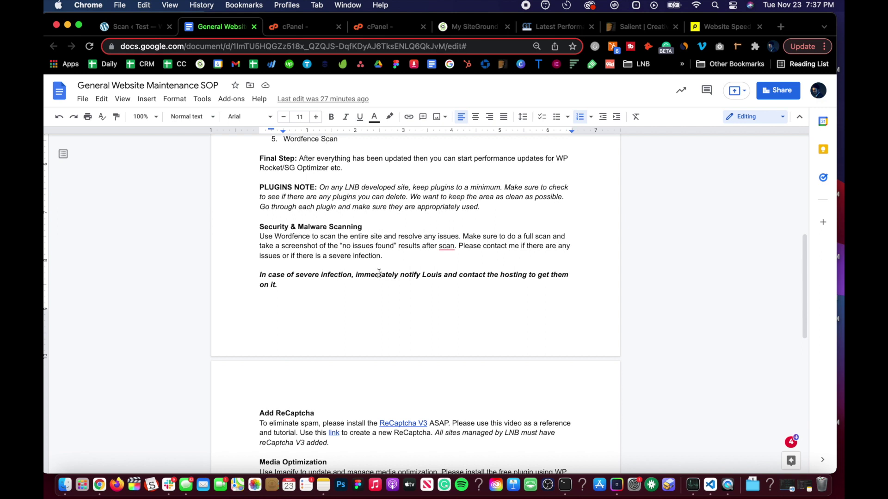
Review the SOP's Security & Malware Scanning section and check the spelling suggestion for 'scan'
scroll(379, 274, down, 1)
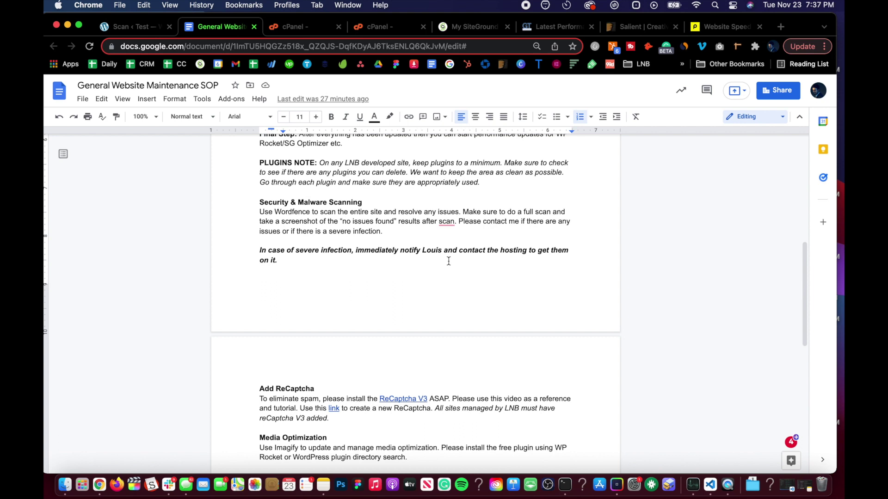
click(412, 235)
scroll(388, 221, up, 1)
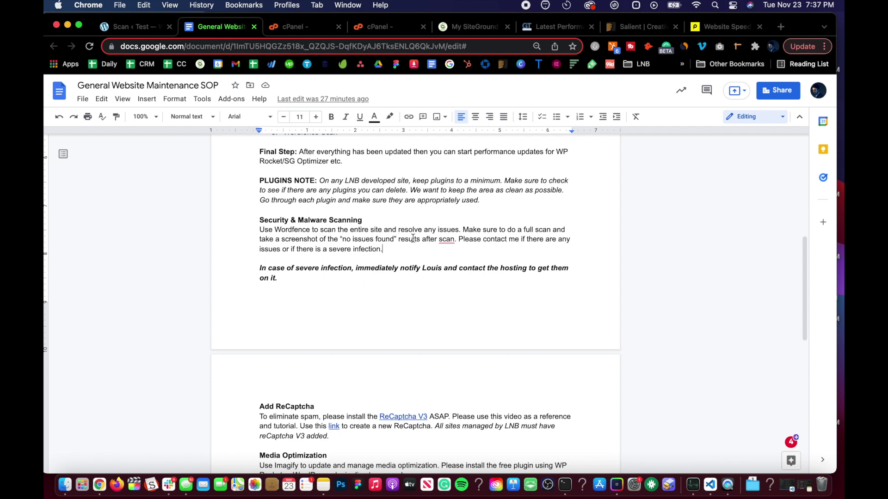
click(446, 239)
click(367, 239)
click(365, 222)
click(371, 228)
Open WordPress Installed Plugins and start the required WooCommerce database update
click(137, 28)
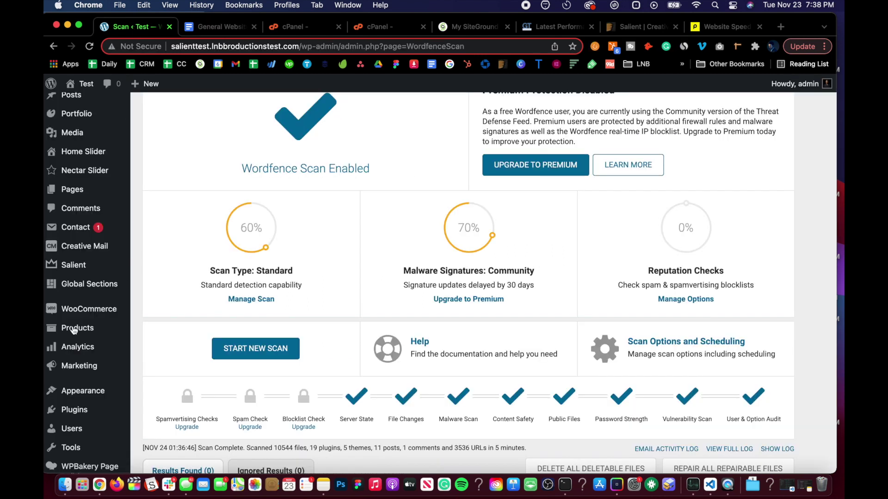
scroll(76, 222, down, 5)
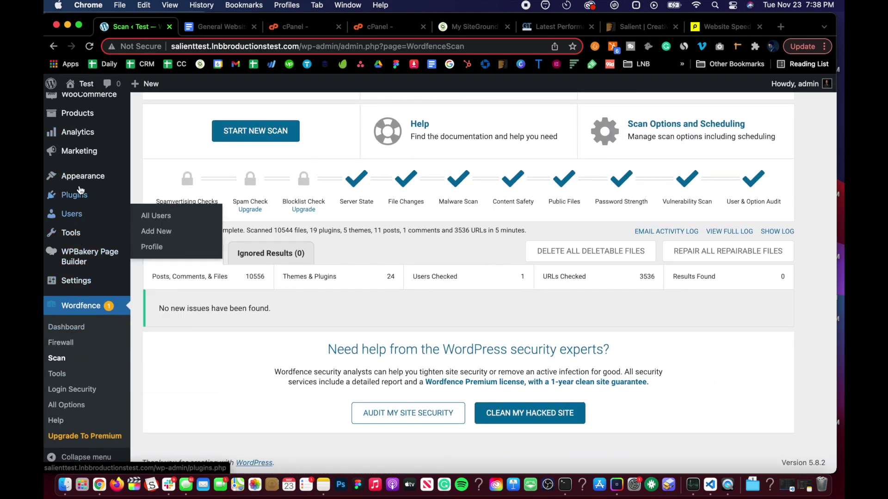
click(145, 198)
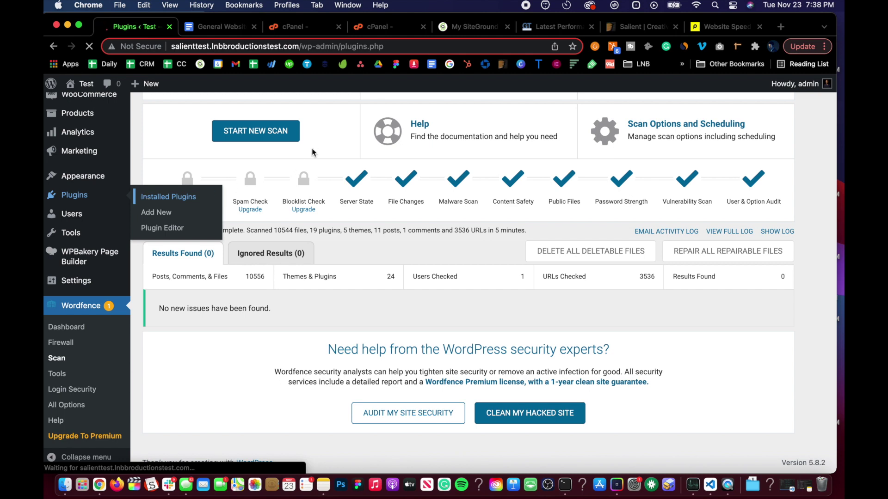
scroll(217, 250, down, 5)
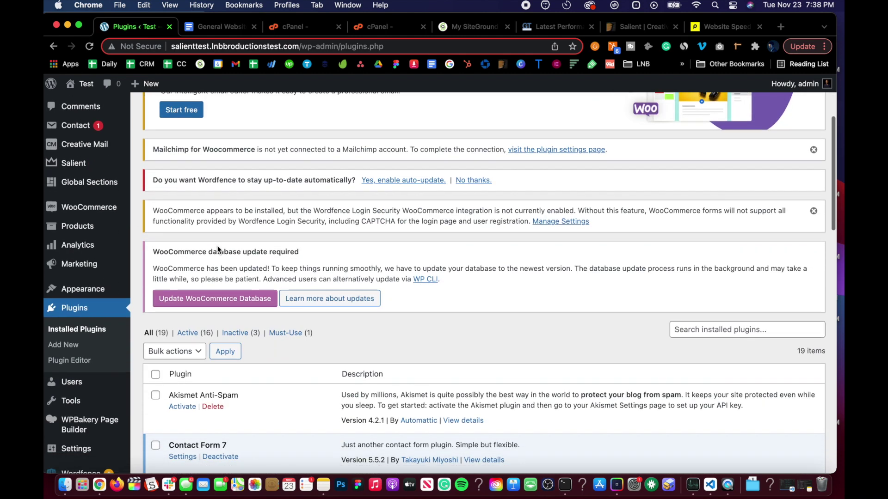
scroll(218, 250, down, 3)
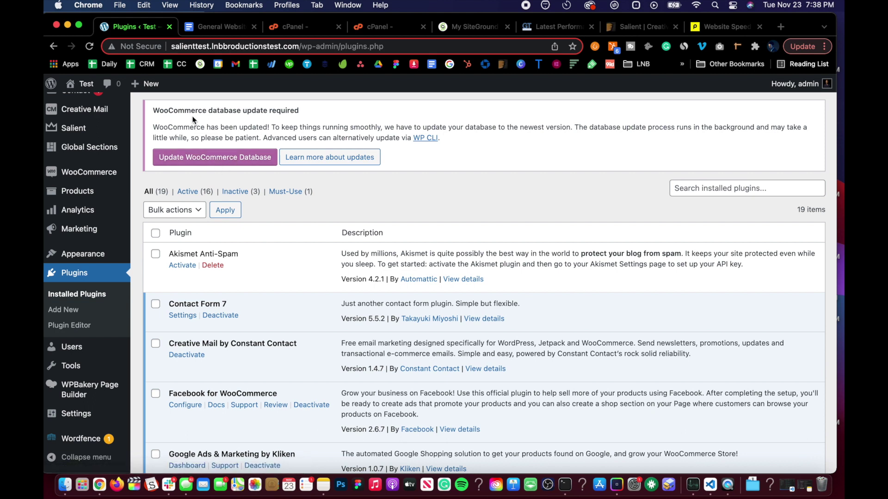
click(225, 162)
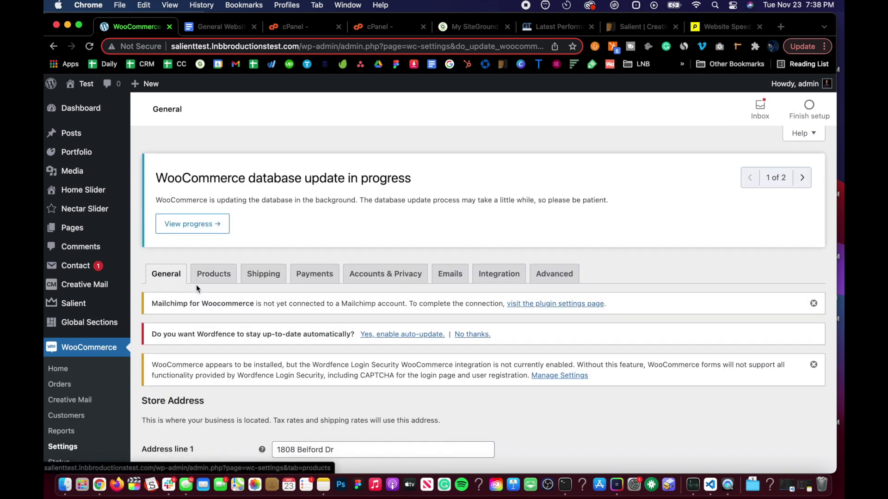
Return to the Installed Plugins list, which now shows 19 plugins
scroll(196, 285, down, 2)
scroll(76, 414, down, 6)
mouse_move(112, 333)
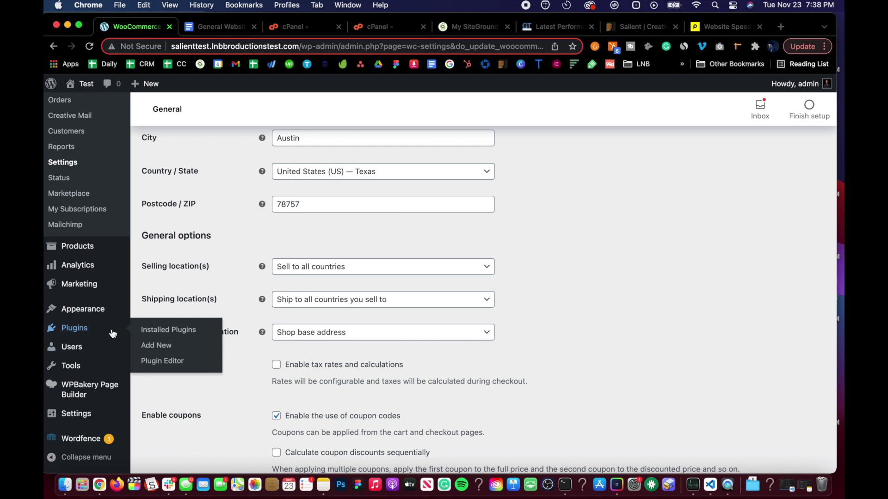
click(143, 335)
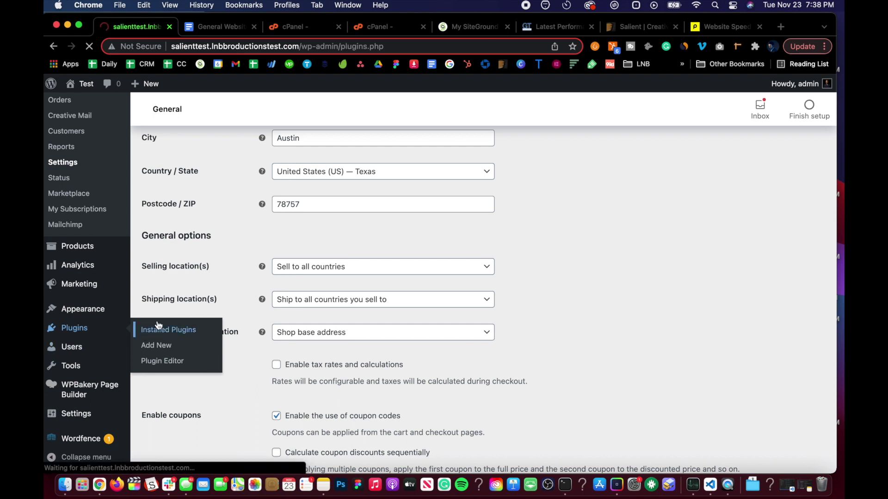
scroll(241, 272, down, 10)
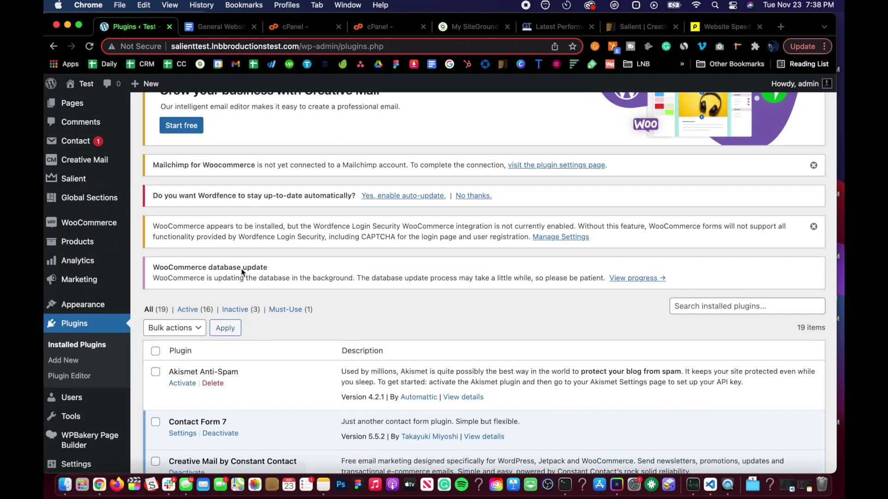
scroll(227, 242, up, 2)
scroll(227, 243, up, 3)
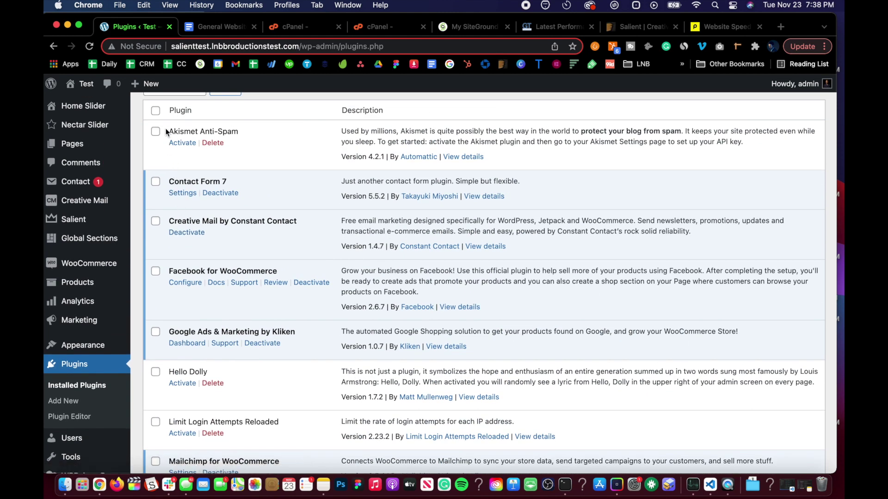
Tick Akismet Anti-Spam and look through the plugin list for the others to deactivate
click(155, 132)
scroll(169, 197, down, 1)
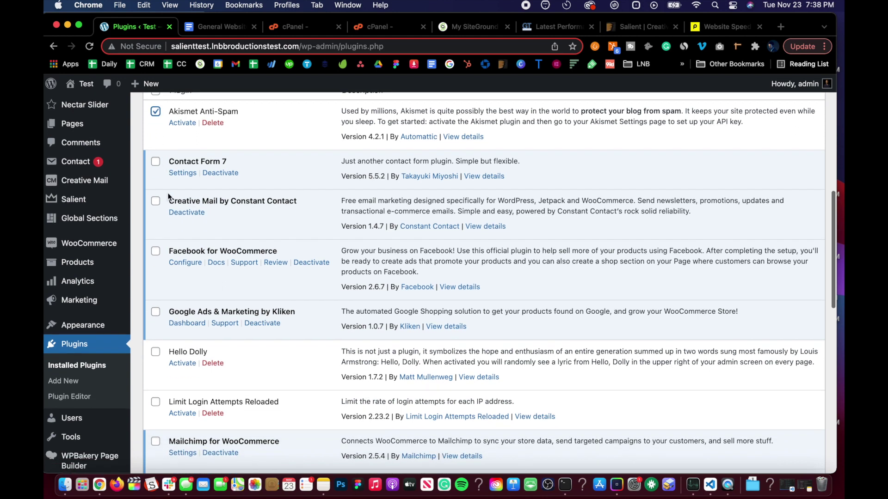
scroll(170, 197, down, 3)
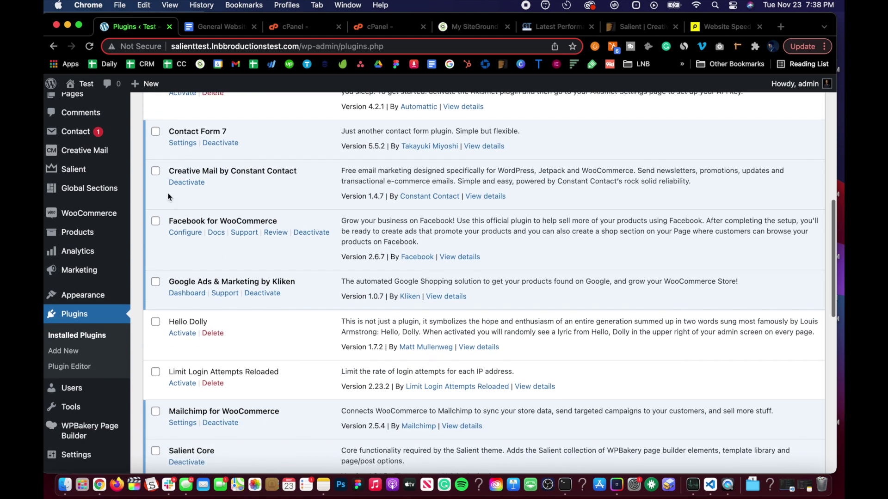
scroll(169, 196, down, 1)
scroll(169, 196, up, 4)
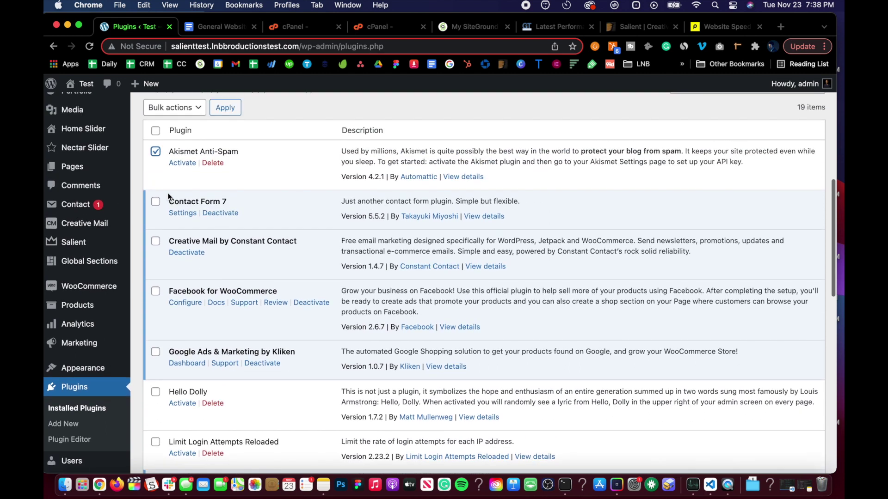
scroll(168, 195, down, 2)
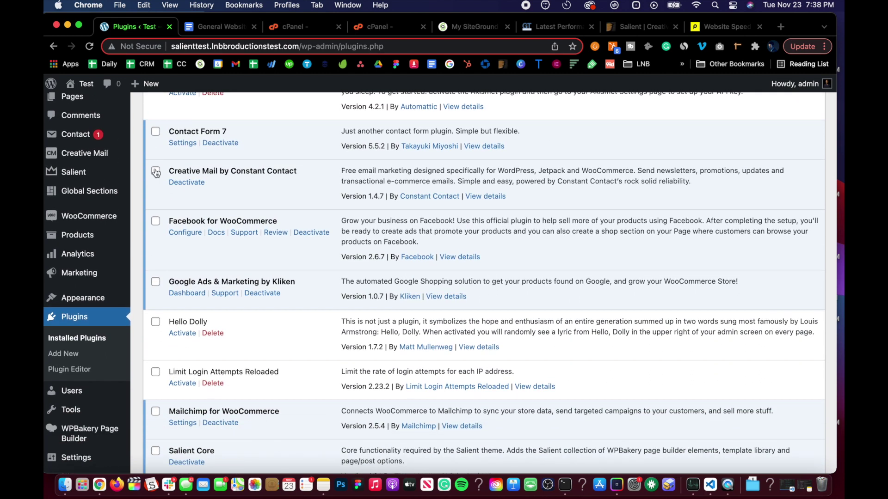
scroll(160, 198, down, 1)
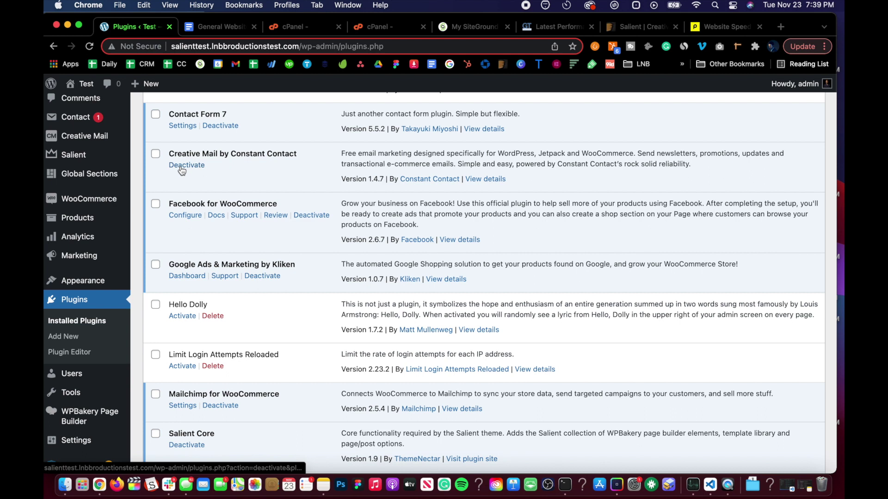
scroll(182, 171, down, 2)
scroll(185, 185, down, 2)
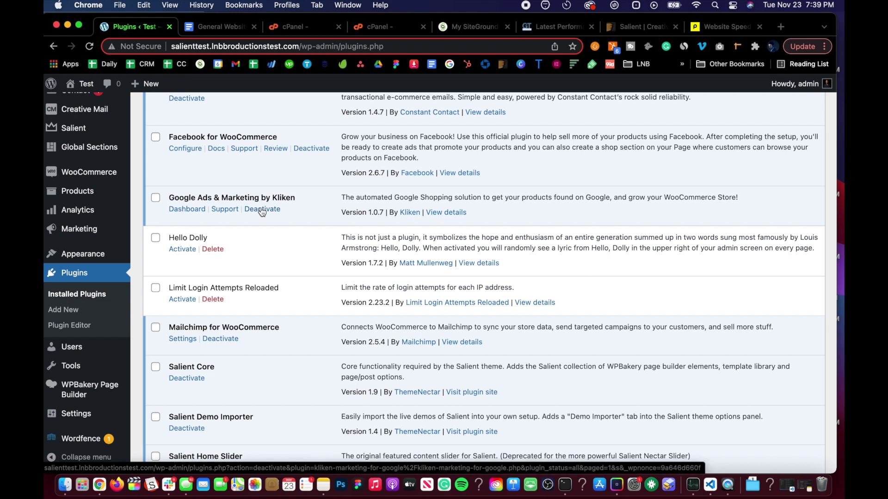
scroll(262, 211, down, 2)
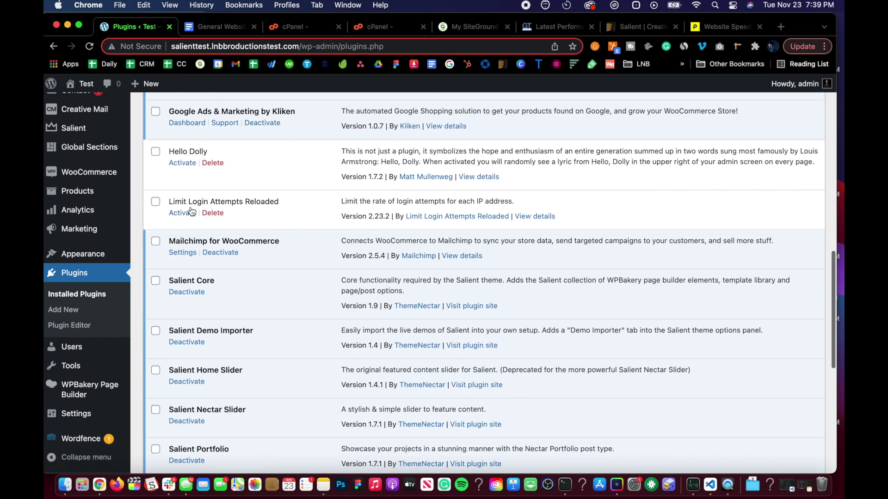
scroll(197, 209, down, 1)
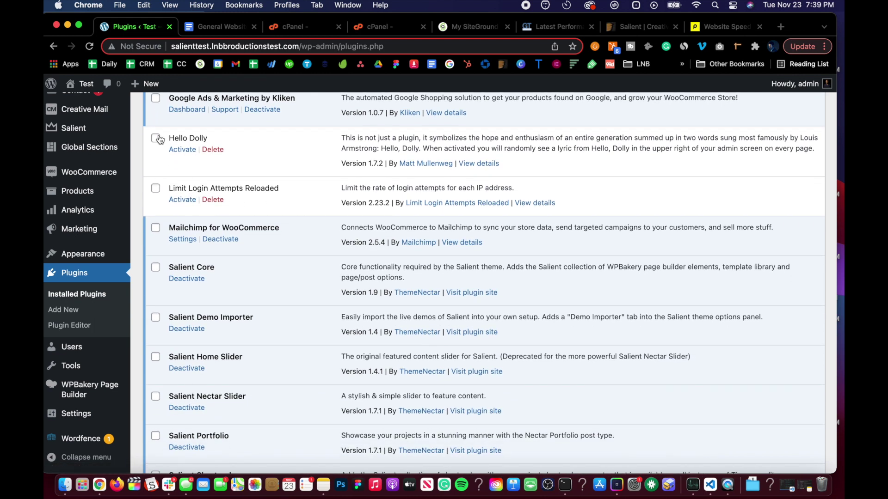
scroll(216, 225, down, 2)
scroll(216, 225, down, 1)
scroll(215, 225, down, 1)
scroll(215, 225, down, 4)
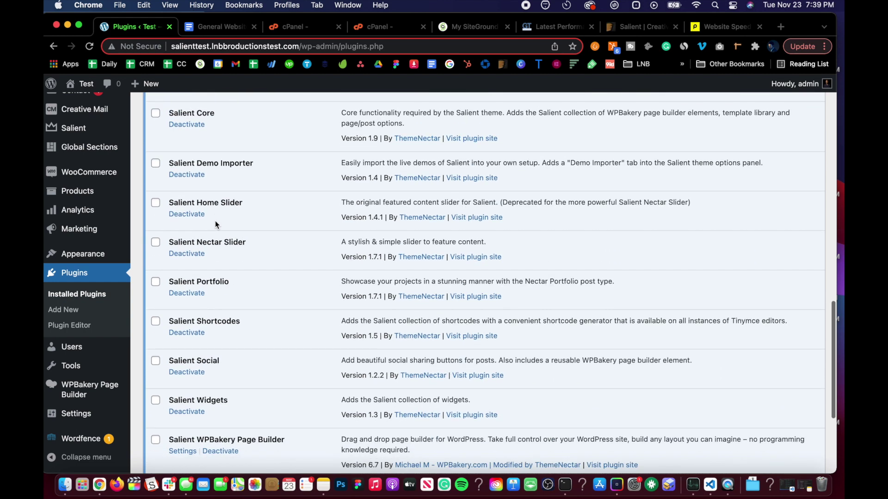
scroll(214, 298, down, 3)
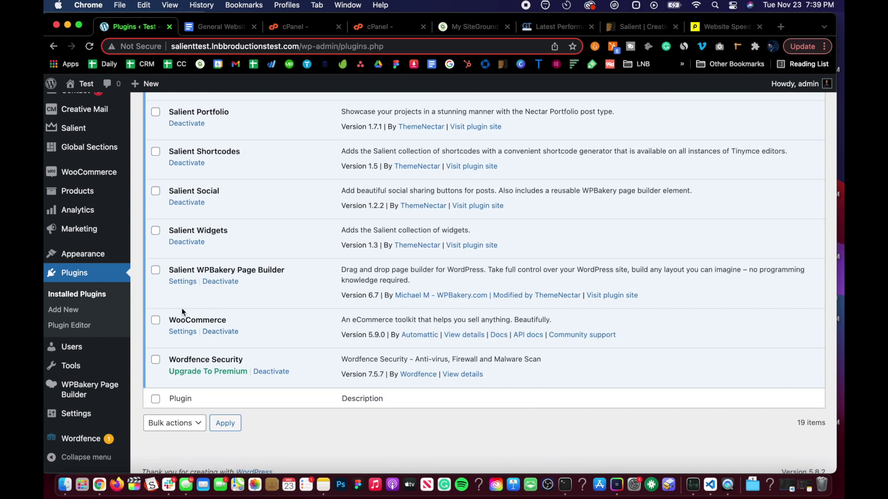
scroll(183, 313, up, 12)
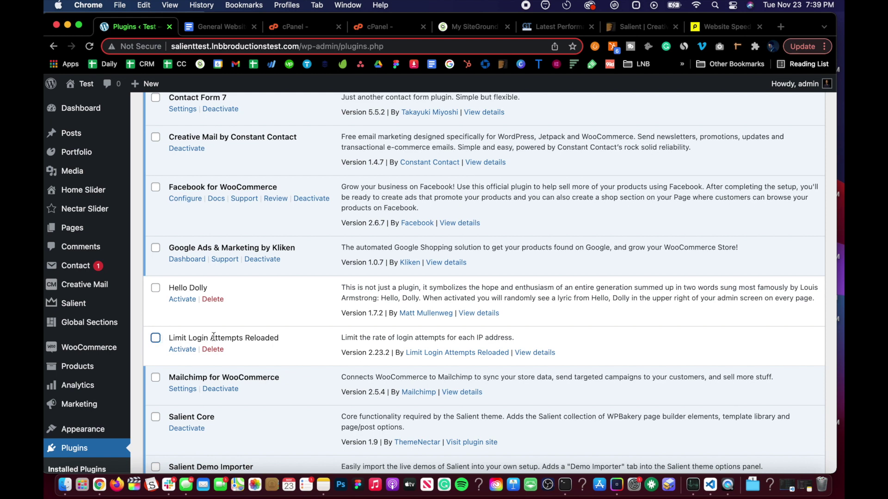
scroll(167, 307, up, 2)
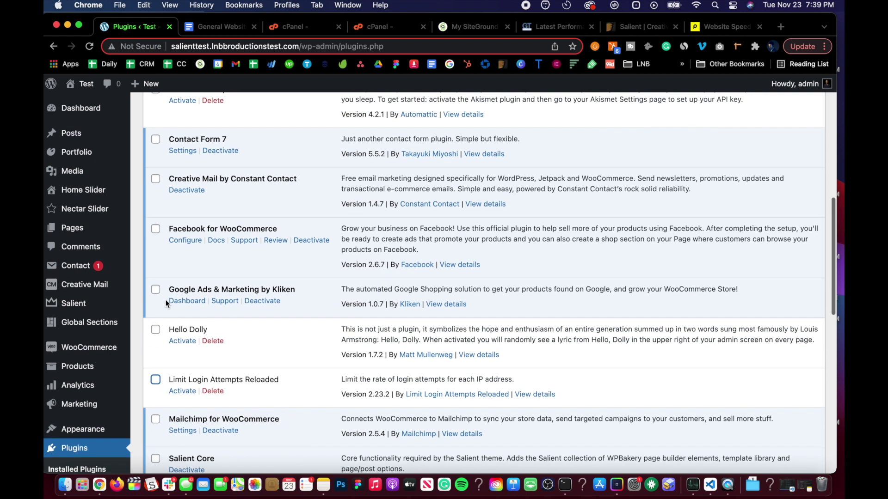
Also tick Hello Dolly, Creative Mail and Facebook for WooCommerce, then bulk-deactivate all four
click(156, 331)
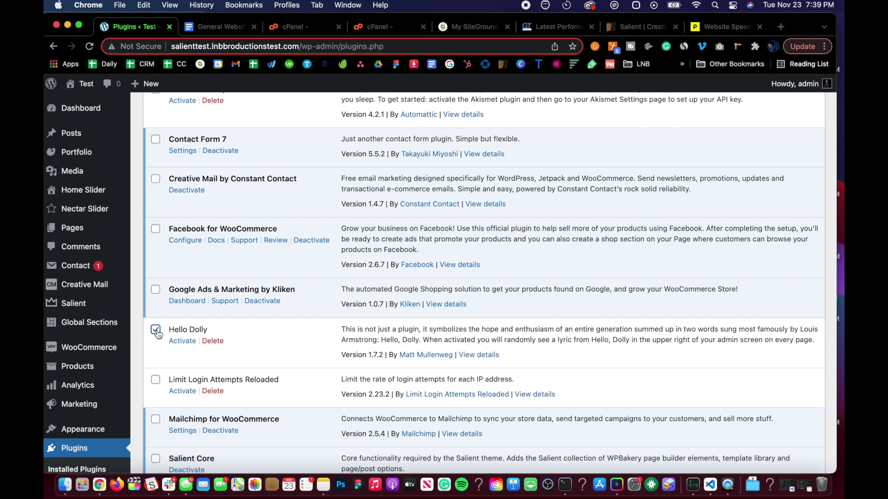
scroll(158, 333, up, 4)
scroll(158, 334, up, 1)
click(156, 283)
click(154, 334)
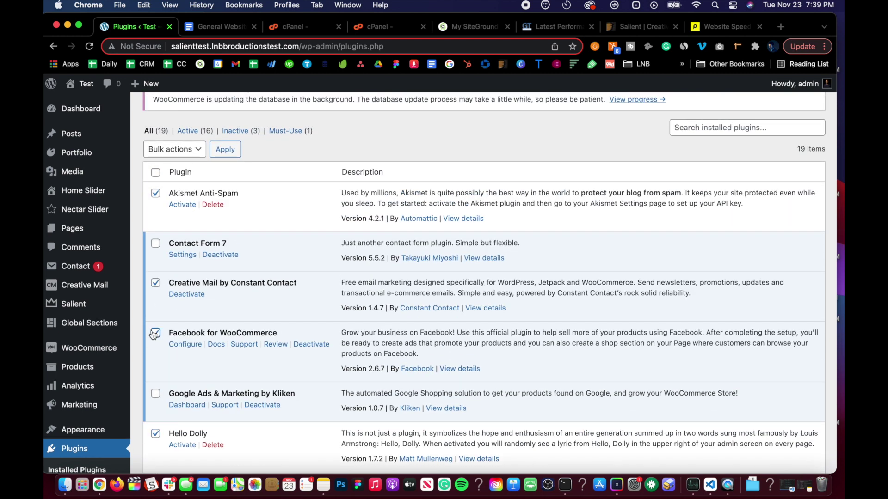
click(180, 149)
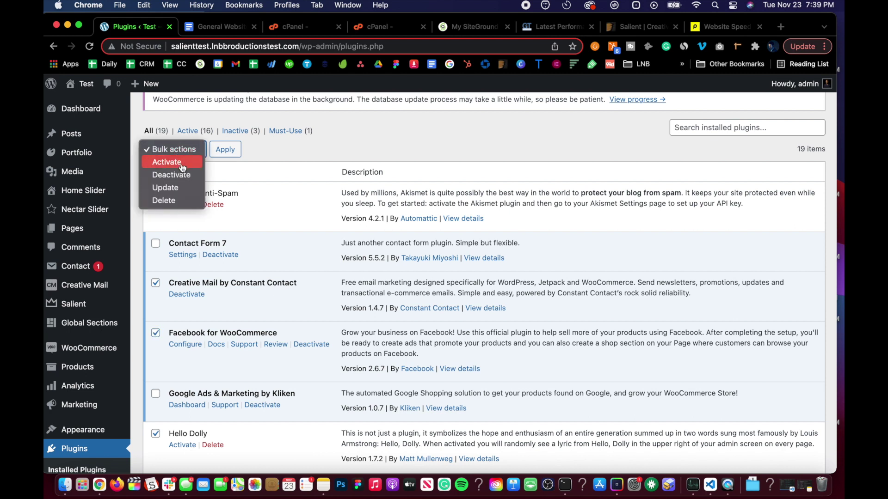
click(184, 179)
click(226, 150)
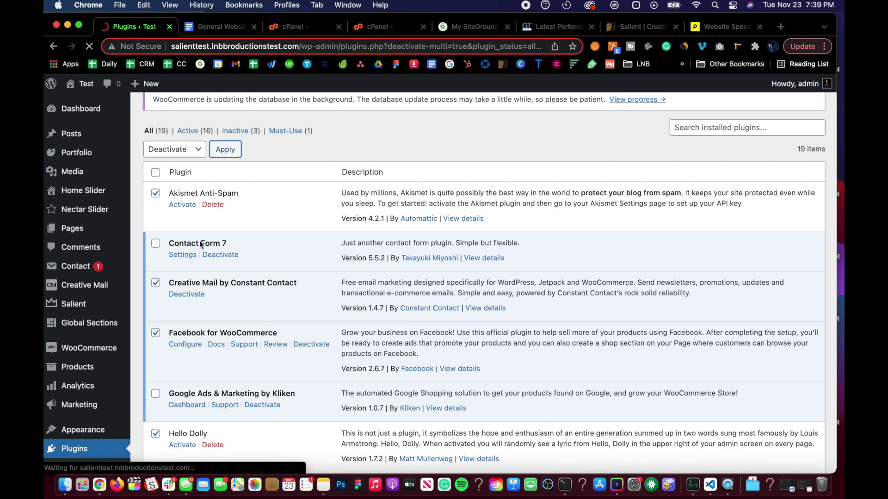
Tick Creative Mail, Facebook for WooCommerce, Kliken, Hello Dolly and Limit Login Attempts Reloaded for deletion
scroll(238, 387, down, 10)
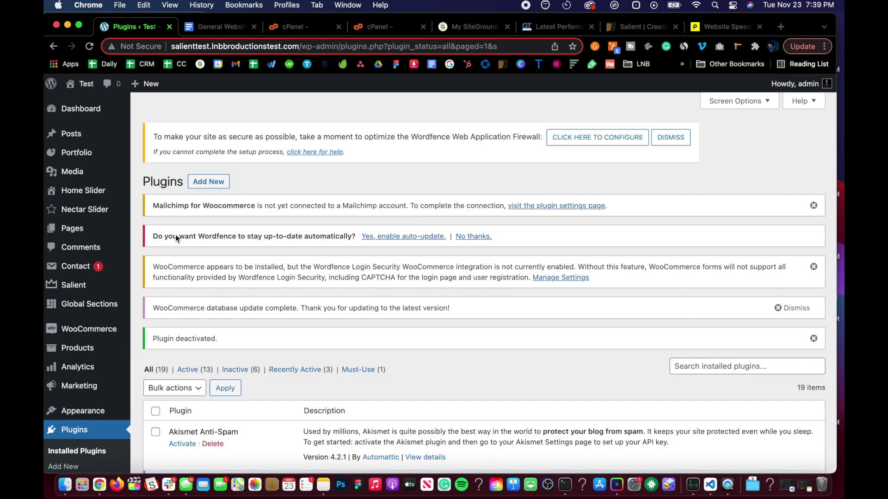
scroll(176, 234, down, 5)
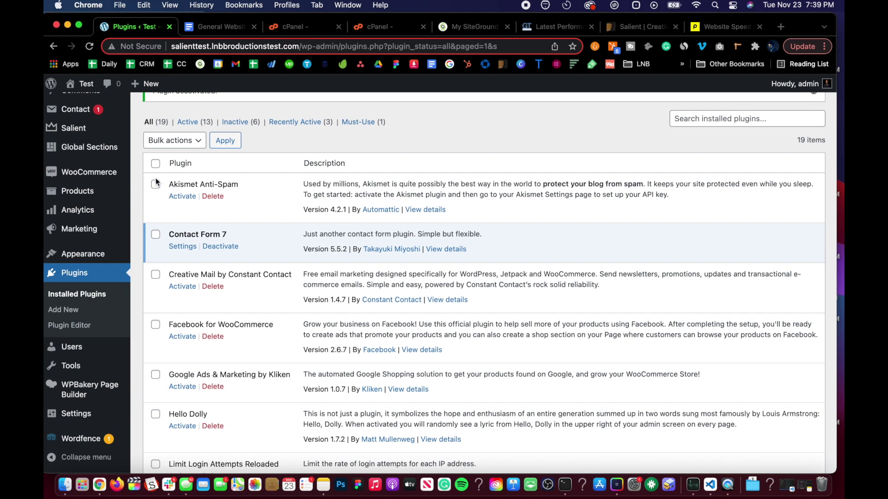
scroll(156, 277, down, 2)
click(156, 235)
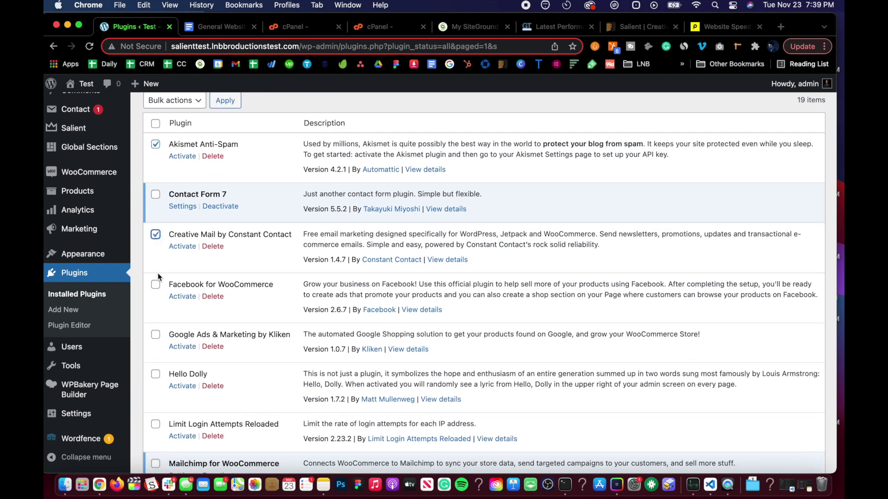
click(156, 284)
scroll(157, 285, down, 2)
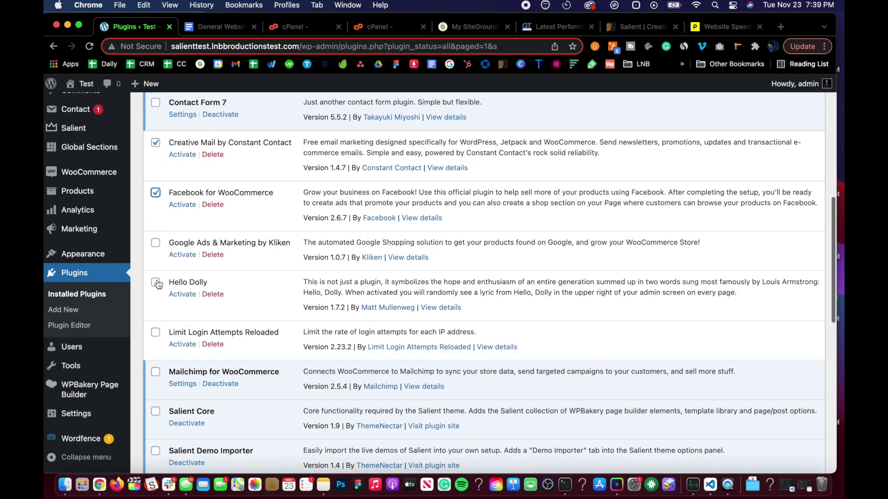
click(155, 242)
click(155, 283)
scroll(158, 289, down, 2)
click(156, 264)
Apply the bulk Delete action and confirm removing the plugins and their data
scroll(162, 261, up, 6)
click(176, 205)
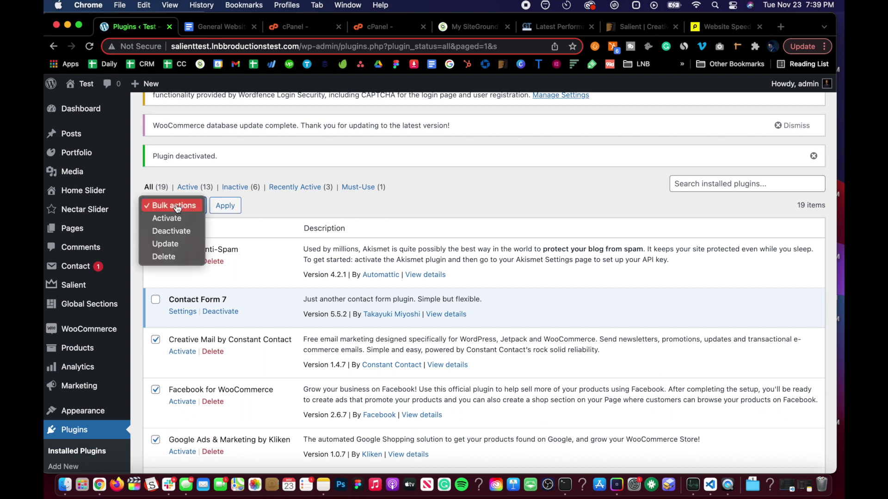
click(171, 257)
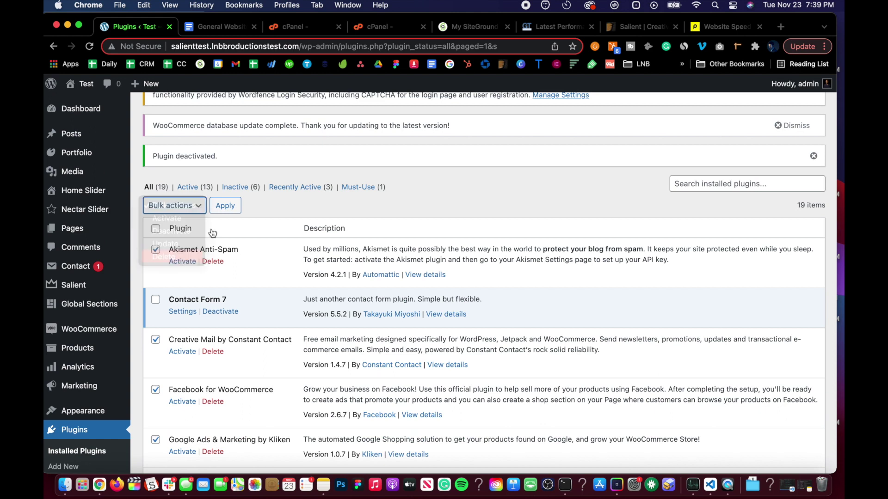
click(233, 211)
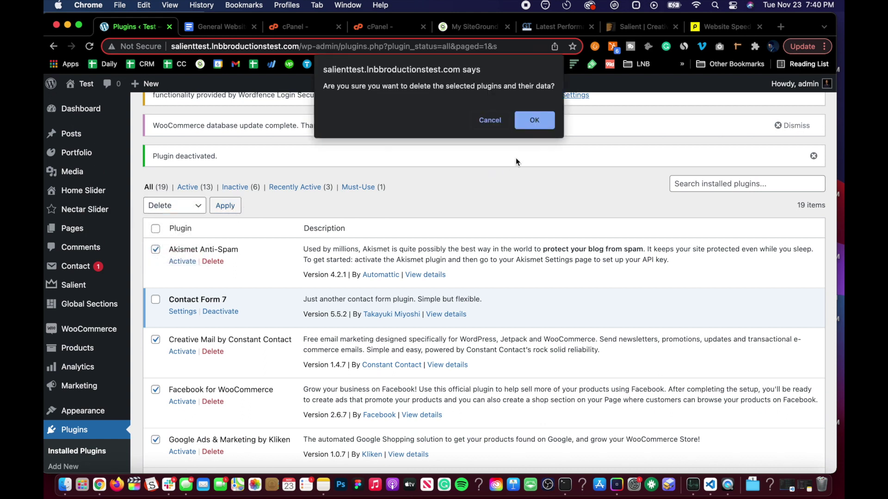
click(534, 120)
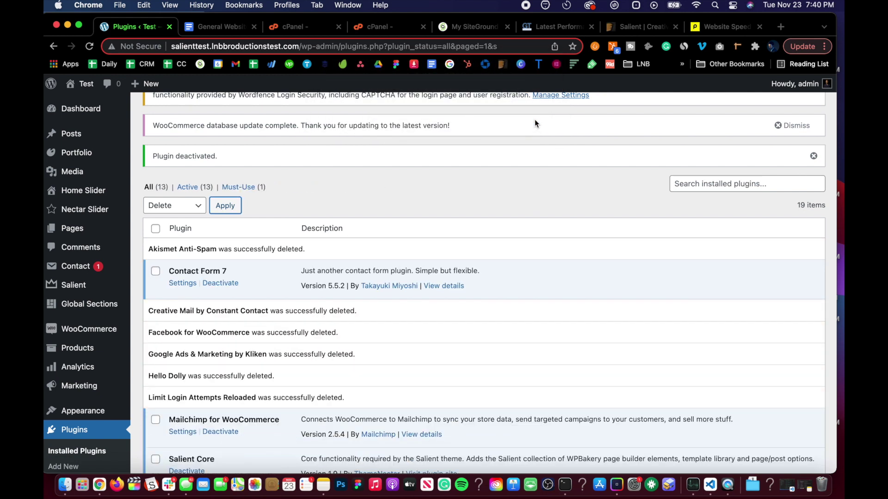
scroll(534, 119, up, 5)
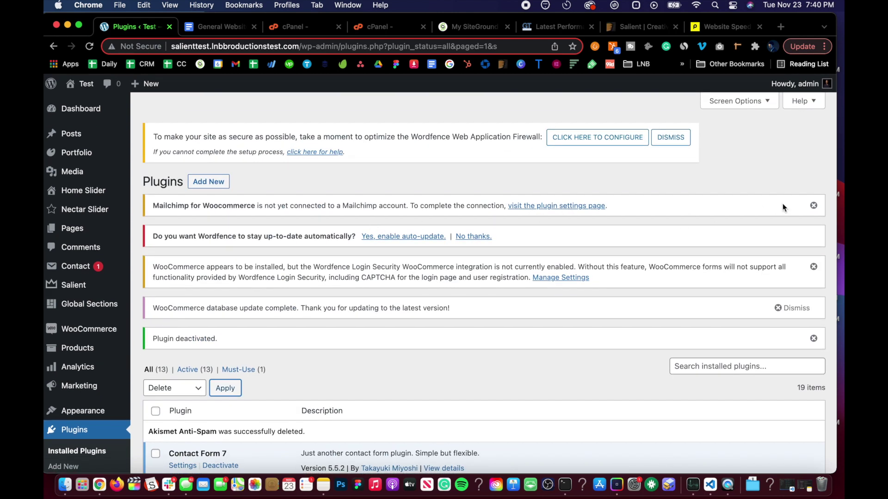
Dismiss the Wordfence, Mailchimp and WooCommerce notices and decline Wordfence automatic updates
click(665, 138)
click(458, 166)
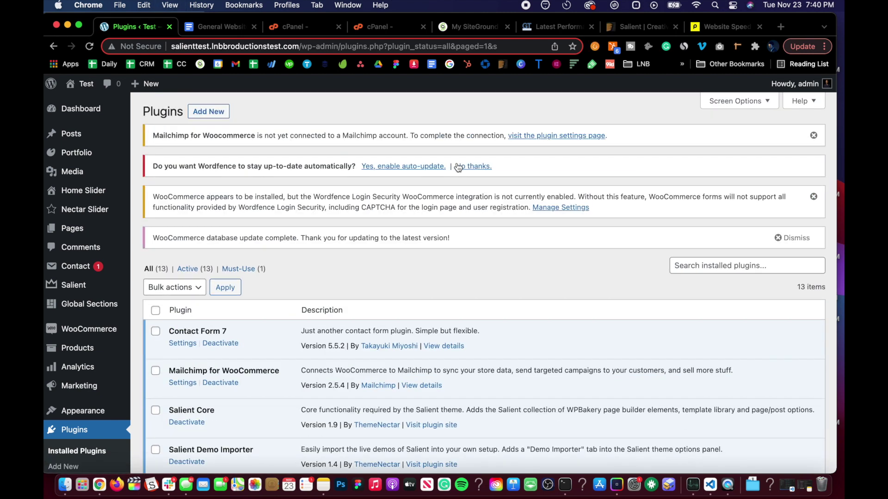
click(813, 135)
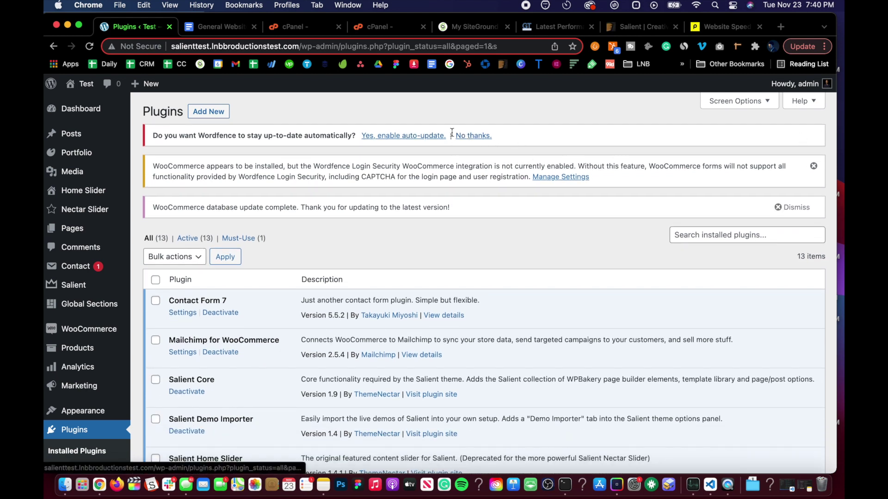
click(473, 132)
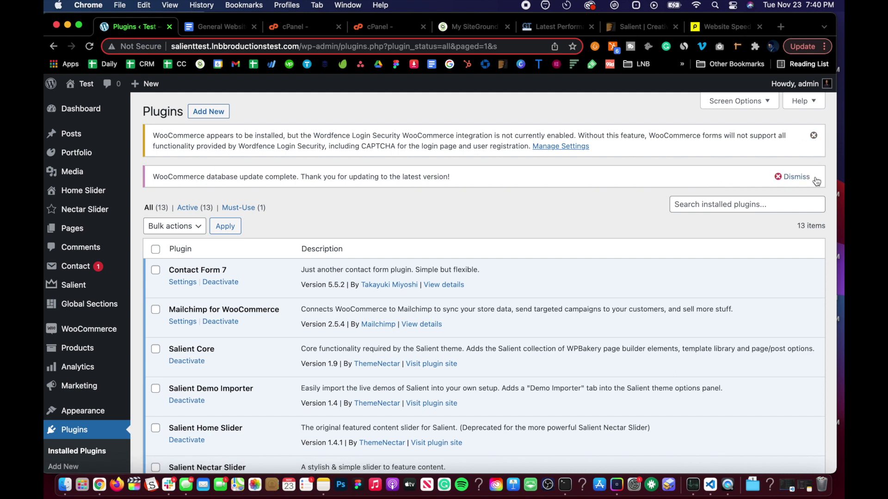
click(794, 178)
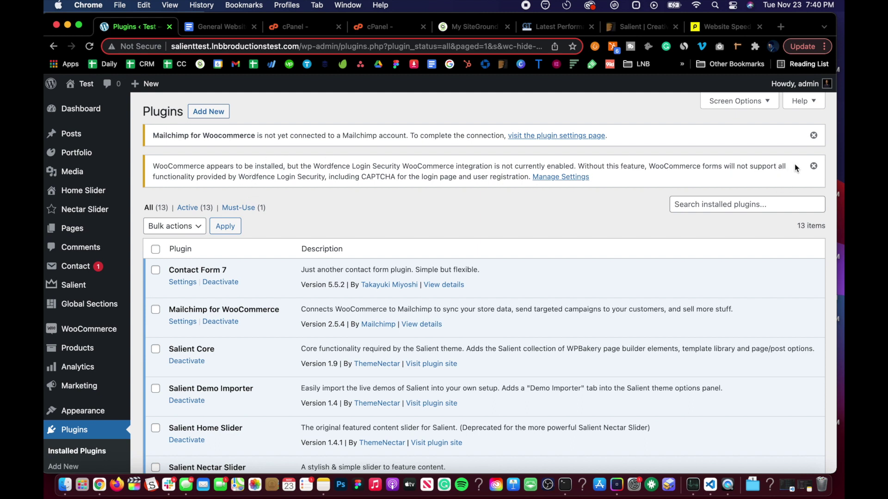
click(814, 166)
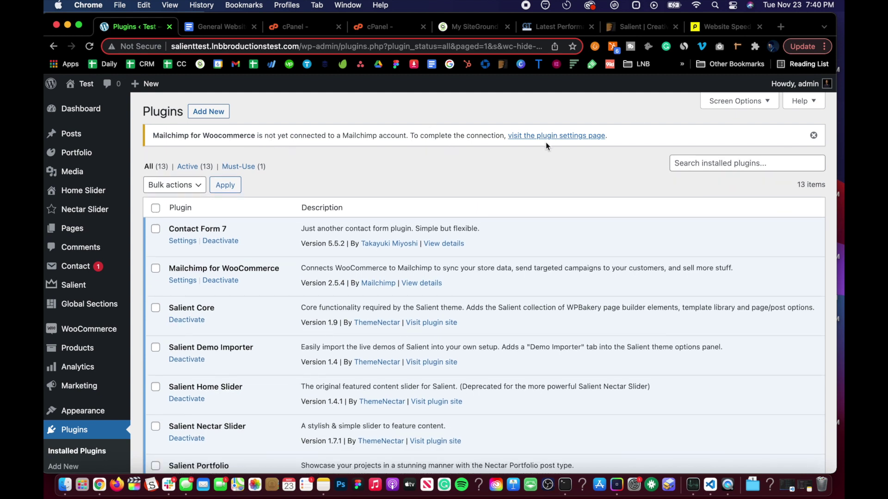
click(813, 135)
Check the cleared Plugins page, then go back to the maintenance SOP document
scroll(266, 282, down, 3)
scroll(266, 282, down, 5)
scroll(267, 274, up, 10)
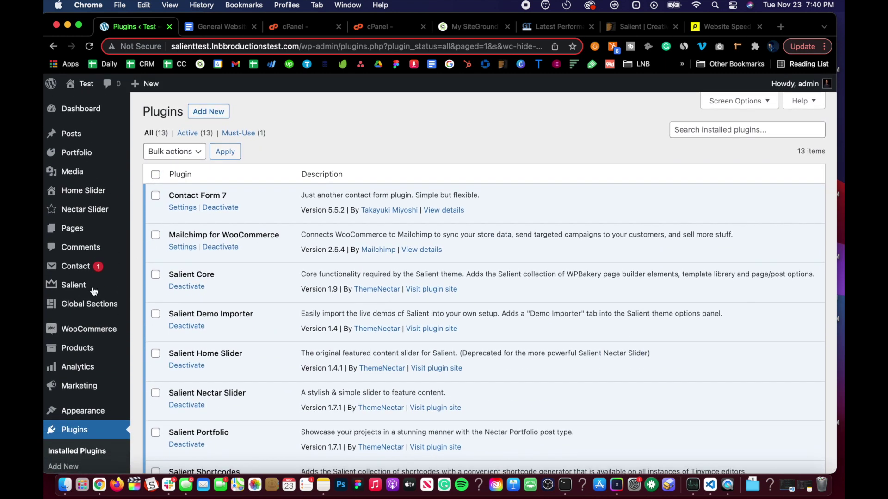
scroll(65, 324, down, 8)
scroll(88, 324, up, 10)
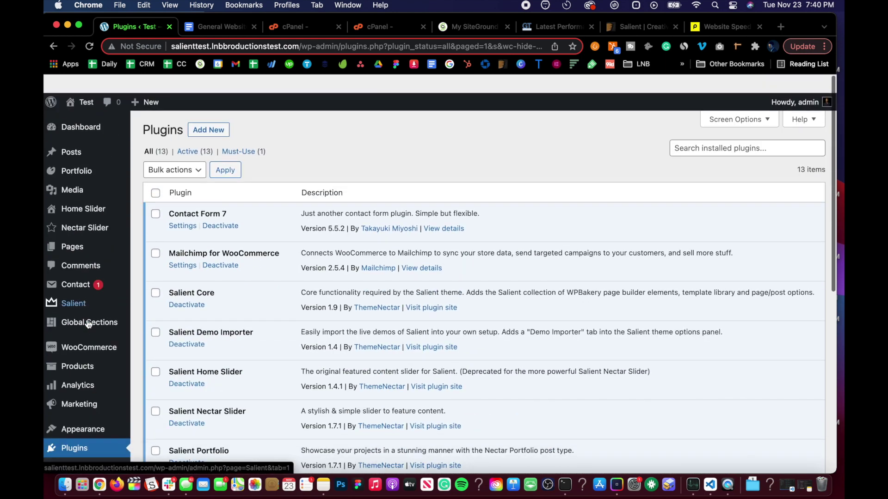
click(222, 27)
Follow the Add ReCaptcha section's create link to Google's reCAPTCHA page in a new tab
scroll(246, 294, down, 2)
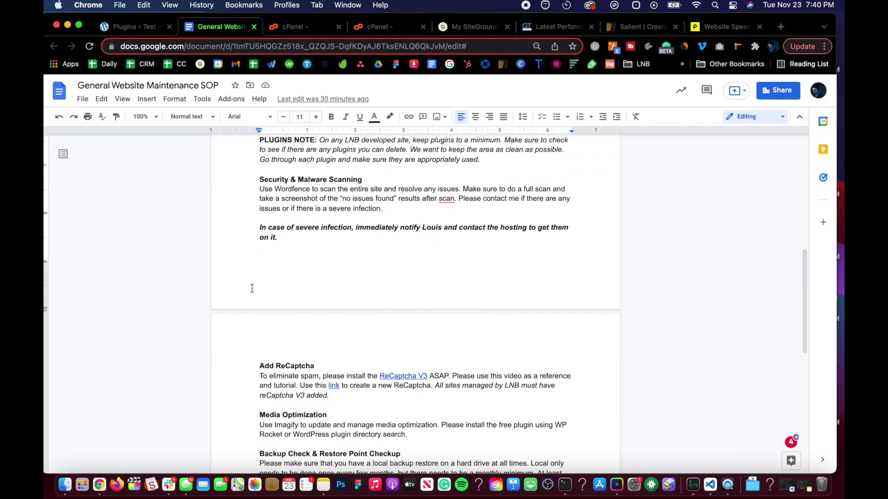
scroll(270, 258, down, 3)
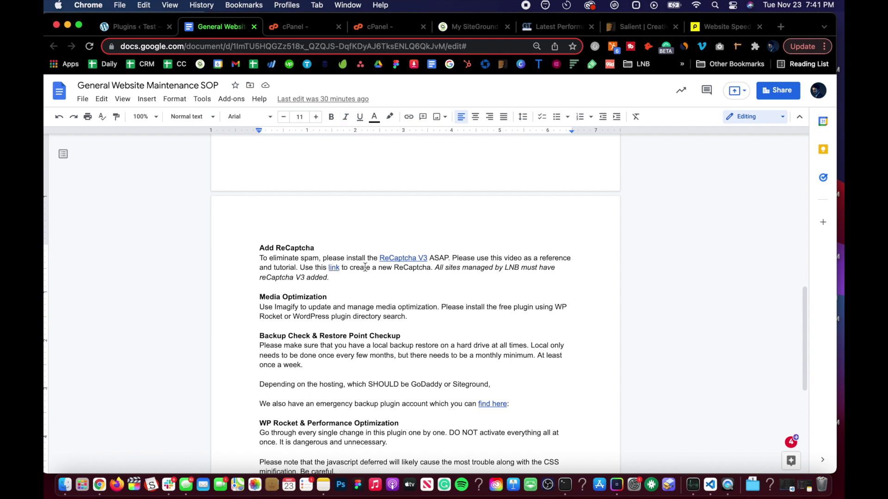
click(333, 268)
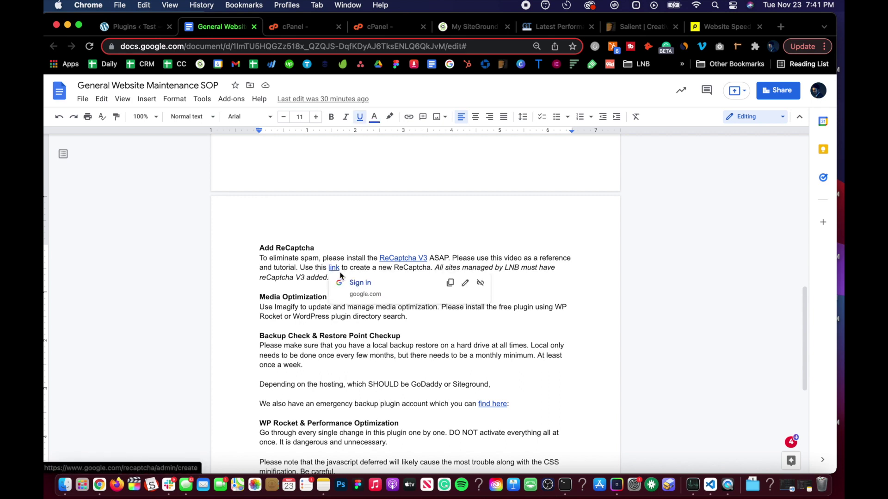
click(407, 258)
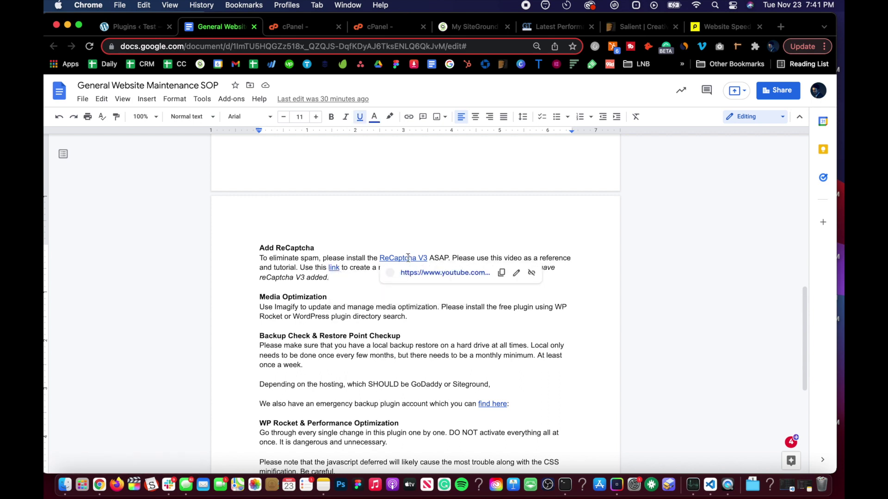
click(334, 268)
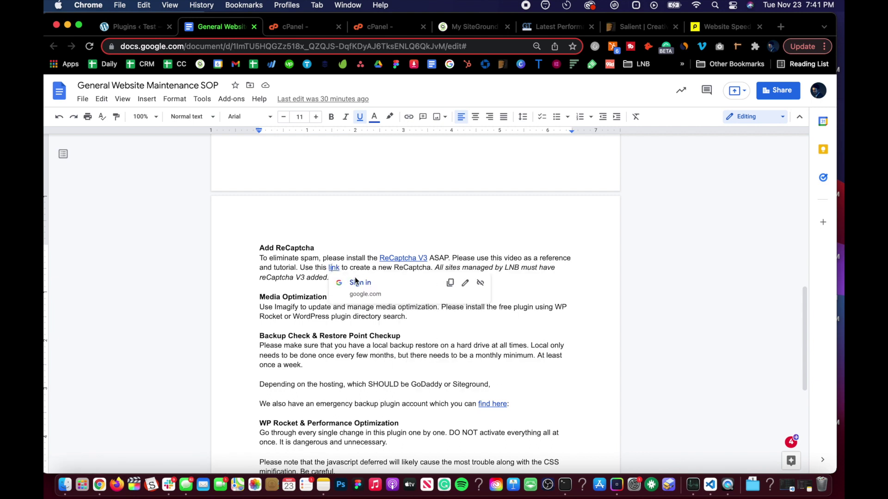
click(371, 283)
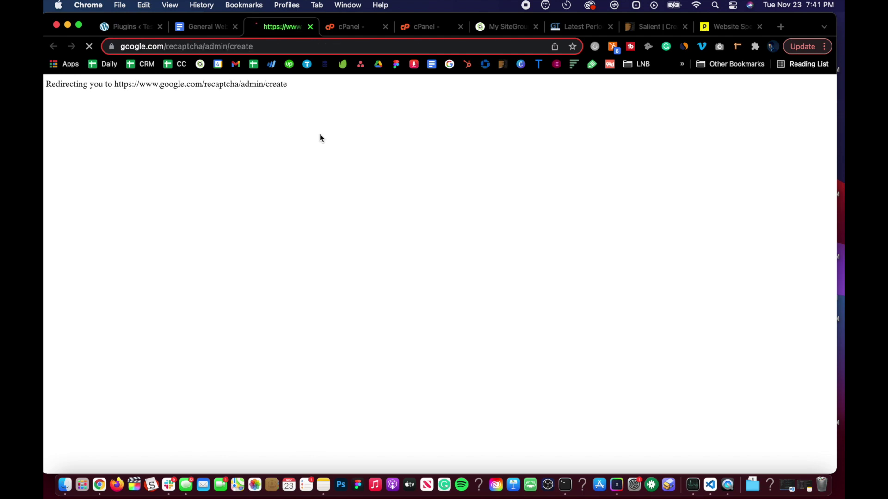
Label the new site 'Test Site' and choose reCAPTCHA v3 as the type
click(177, 232)
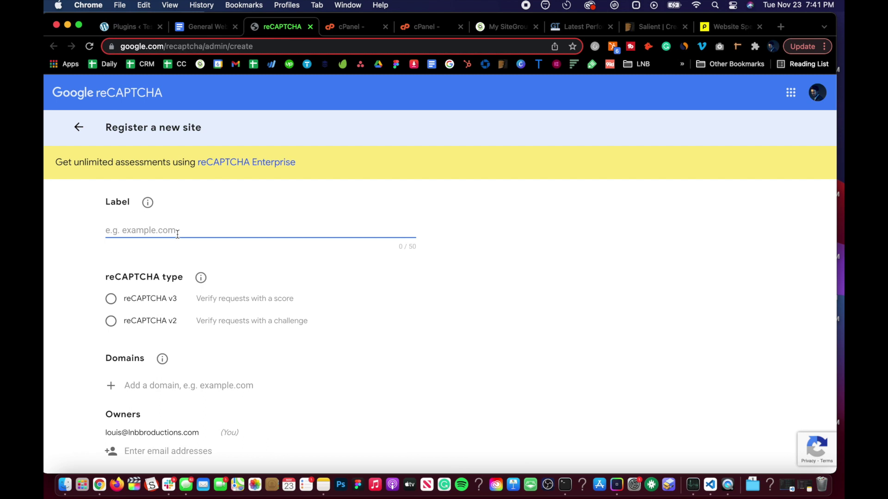
text(T)
click(157, 299)
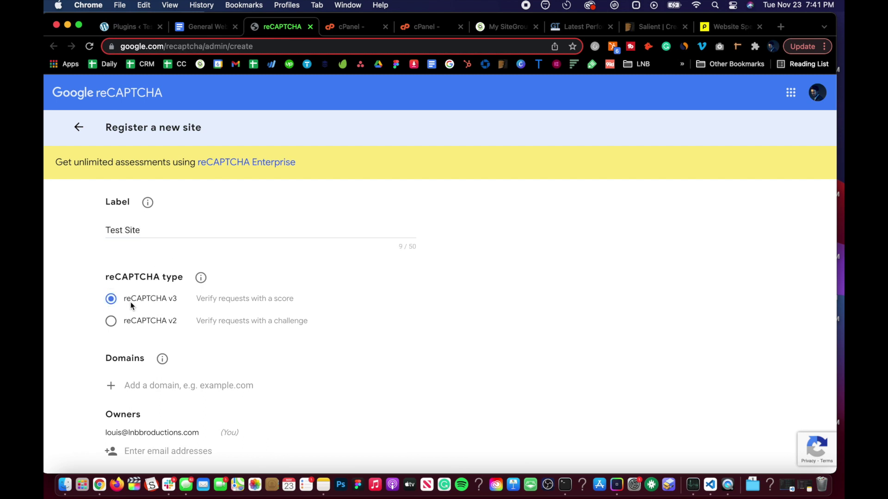
scroll(132, 305, down, 3)
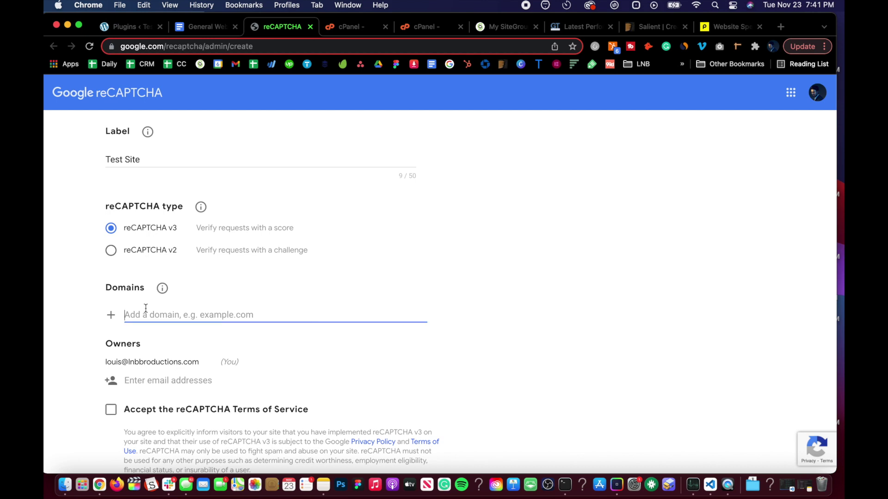
click(126, 26)
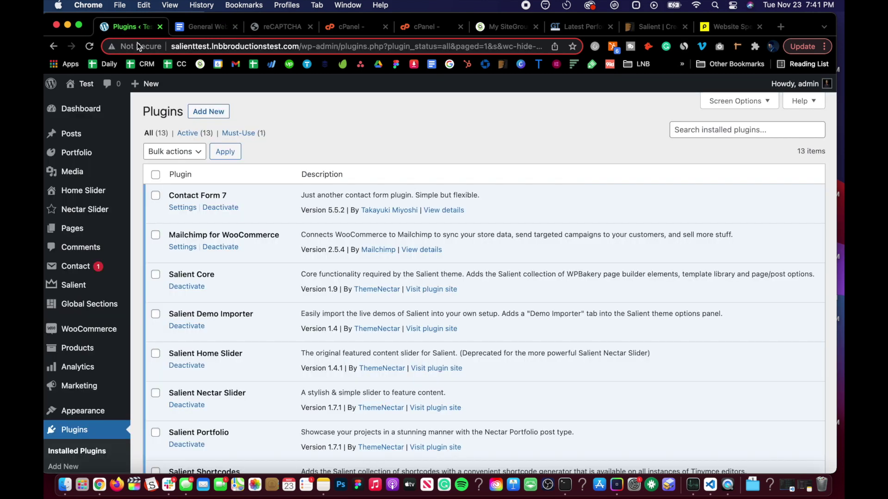
click(302, 46)
drag(302, 46, 137, 44)
key(super+c)
click(279, 26)
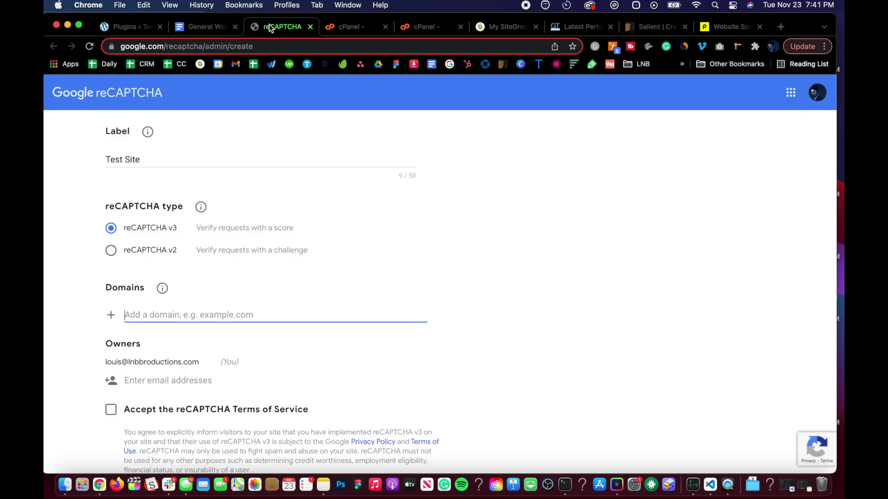
key(super+v)
scroll(165, 338, down, 1)
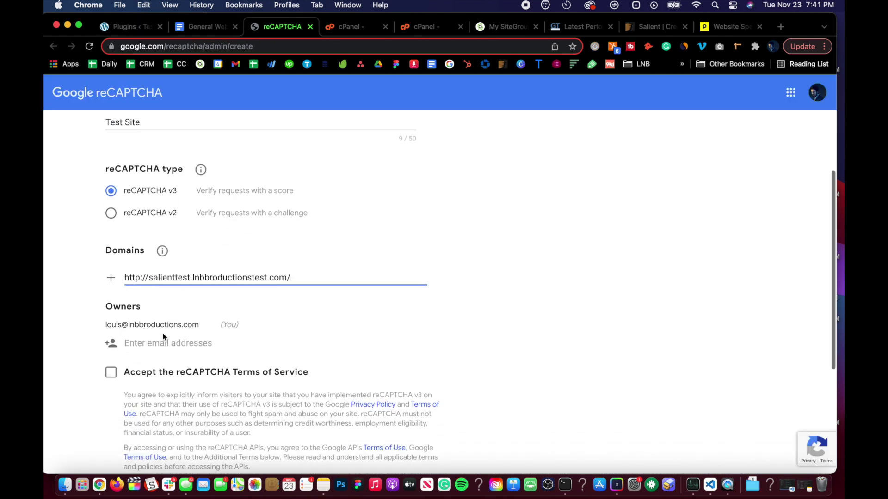
drag(149, 276, 55, 268)
key(BackSpace)
Accept the Terms of Service, submit the registration, and copy the new site key
scroll(81, 299, down, 3)
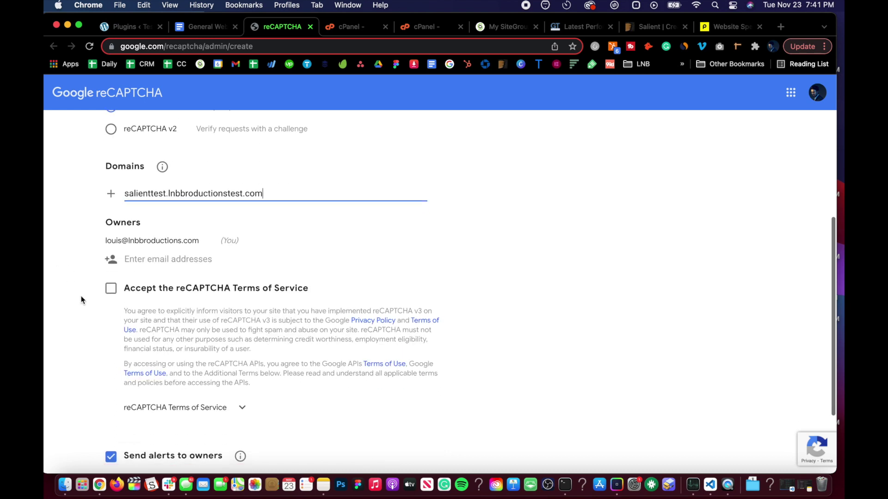
click(110, 292)
scroll(110, 293, down, 3)
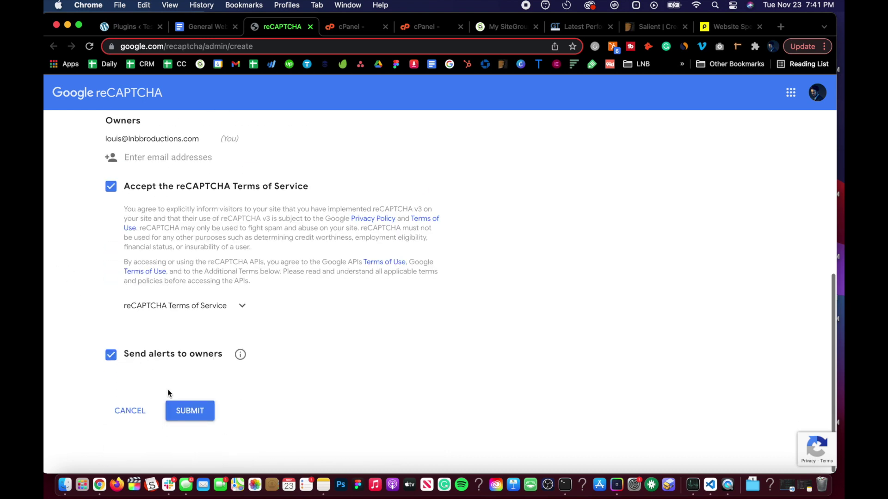
click(175, 411)
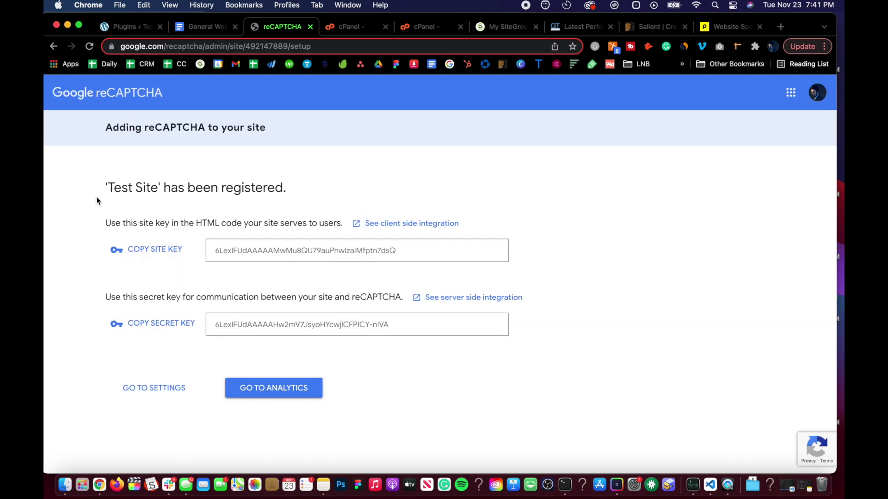
click(173, 250)
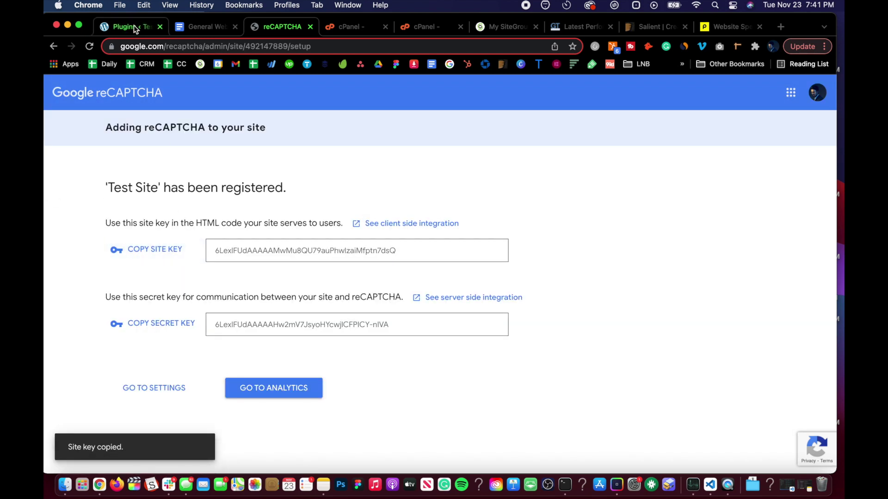
In Contact > Integration, set up reCAPTCHA and fill in the site key
click(134, 28)
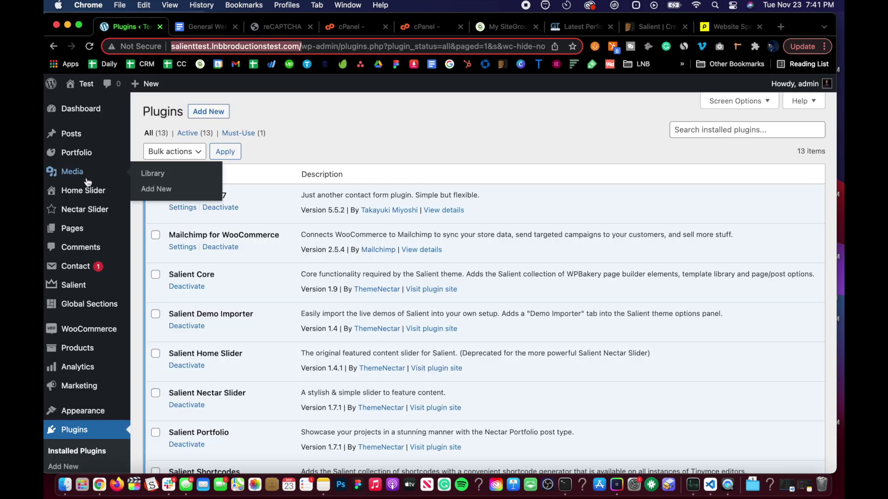
mouse_move(71, 225)
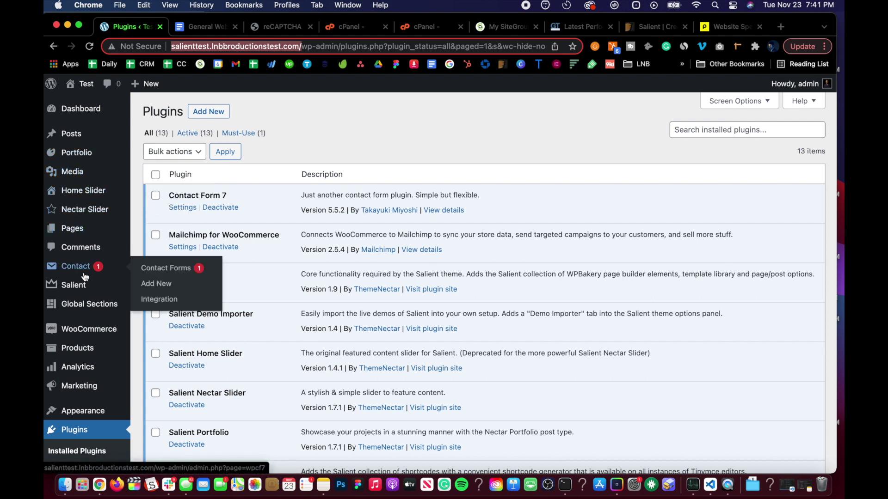
mouse_move(75, 266)
click(160, 300)
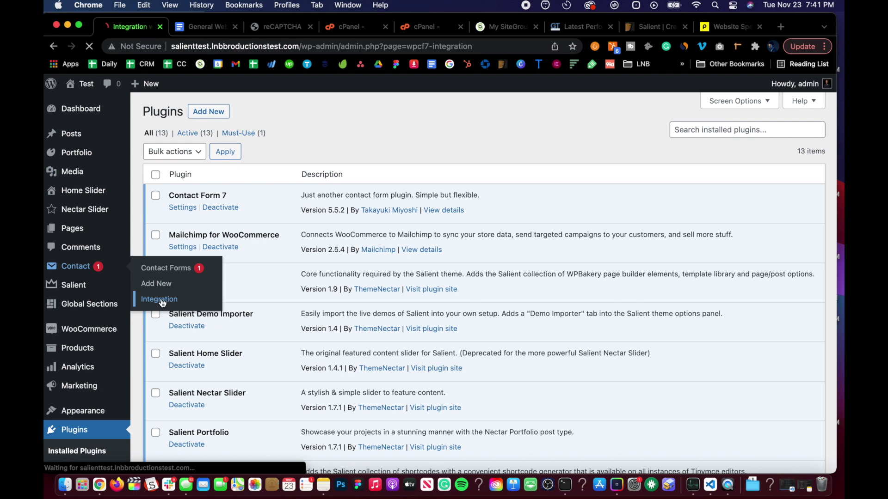
scroll(170, 296, down, 6)
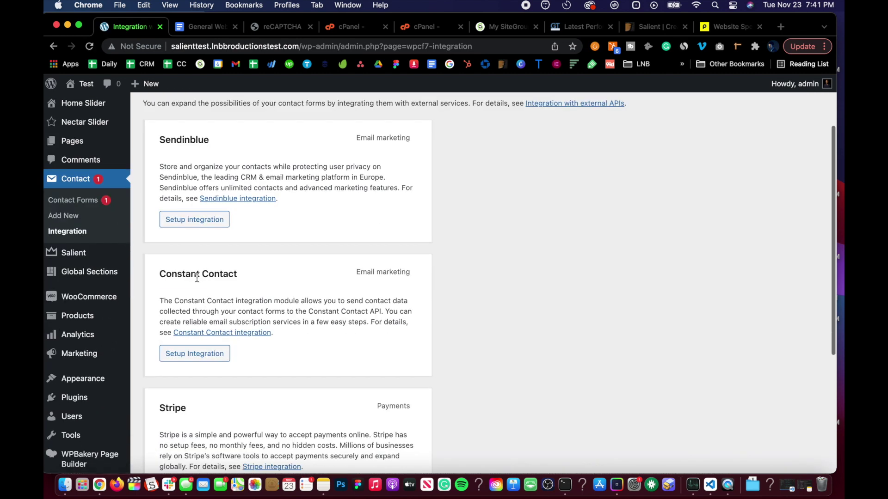
click(198, 414)
click(252, 312)
click(277, 412)
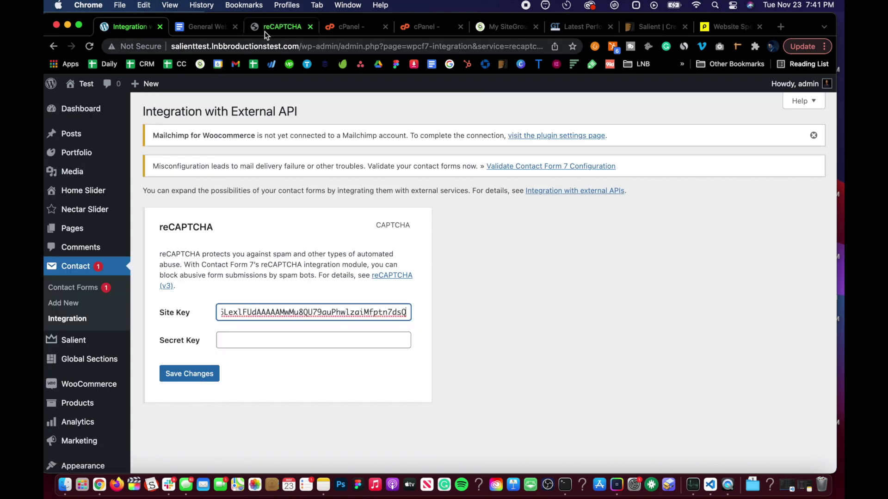
Paste the reCAPTCHA secret key into the integration and save the changes
click(279, 26)
click(174, 323)
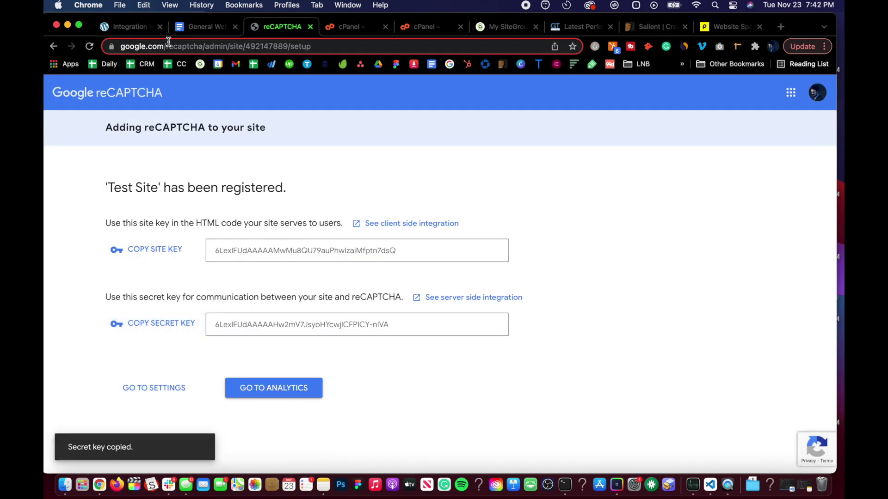
click(138, 28)
click(274, 340)
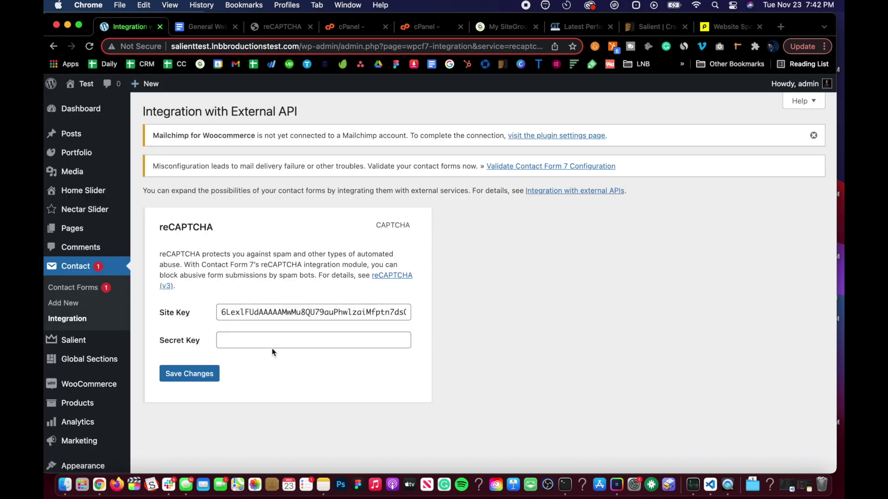
key(super+v)
click(202, 375)
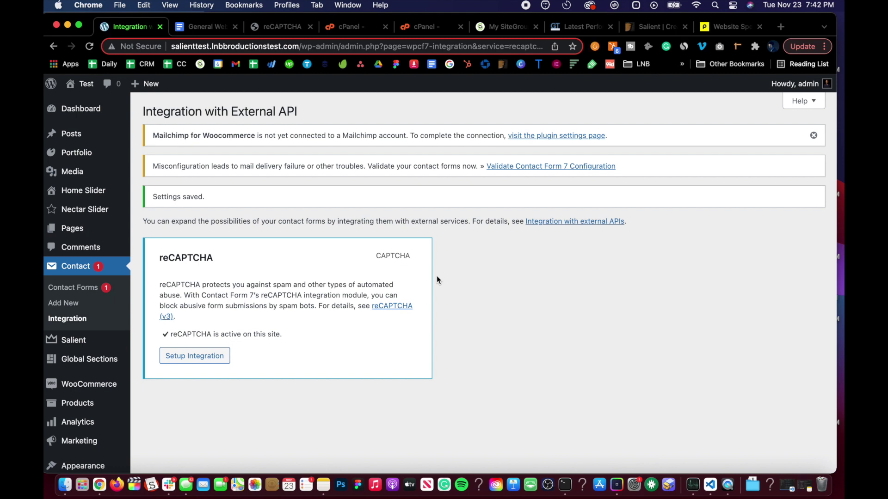
Dismiss the Mailchimp notice and open the live site in a new tab to see the reCAPTCHA badge
click(812, 136)
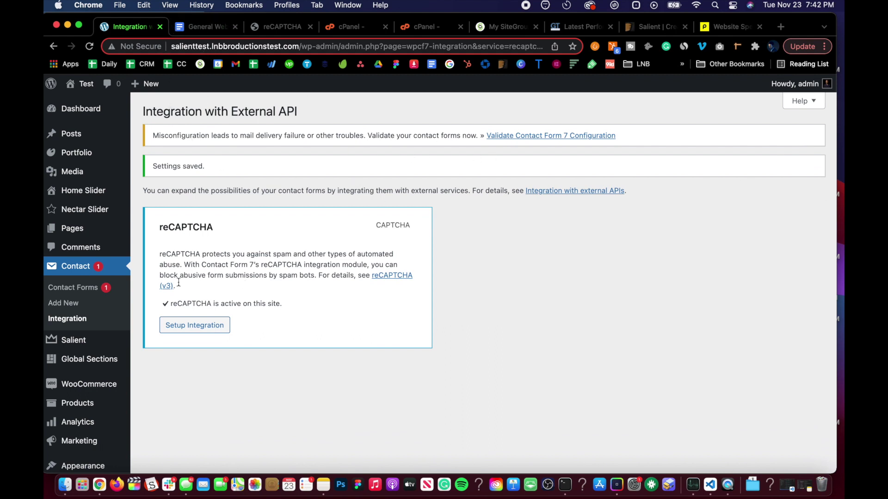
mouse_move(81, 84)
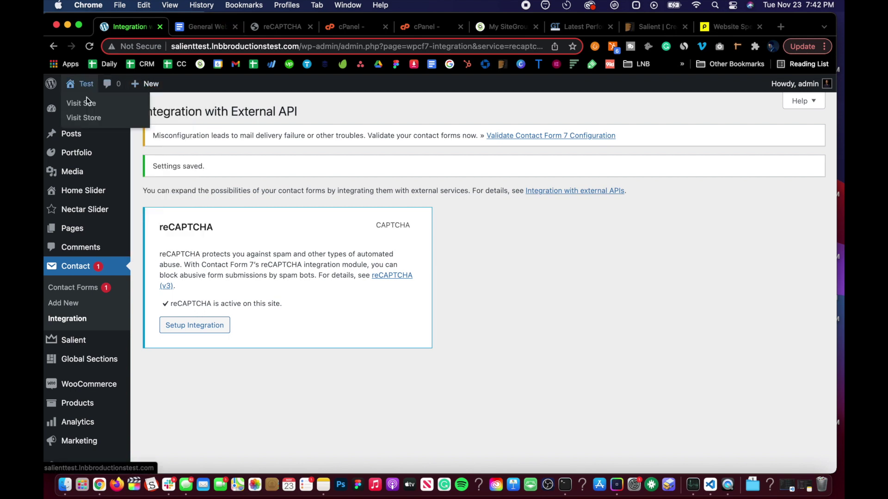
right_click(91, 107)
click(115, 111)
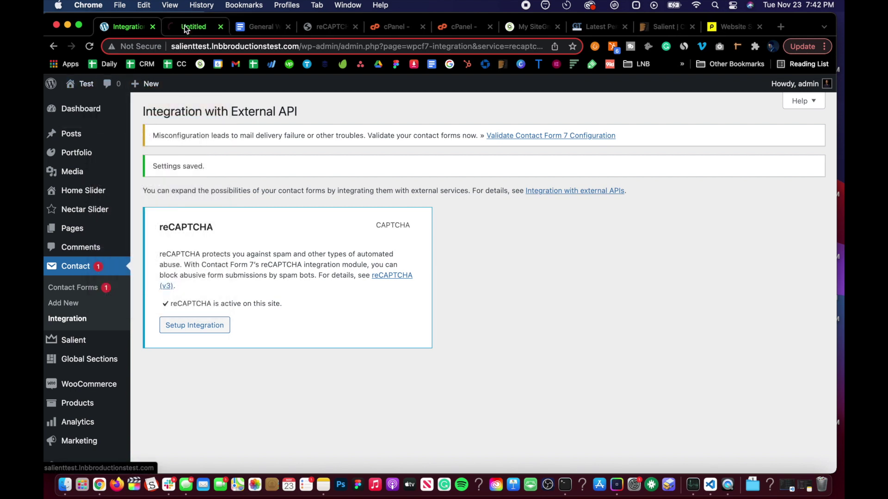
click(186, 28)
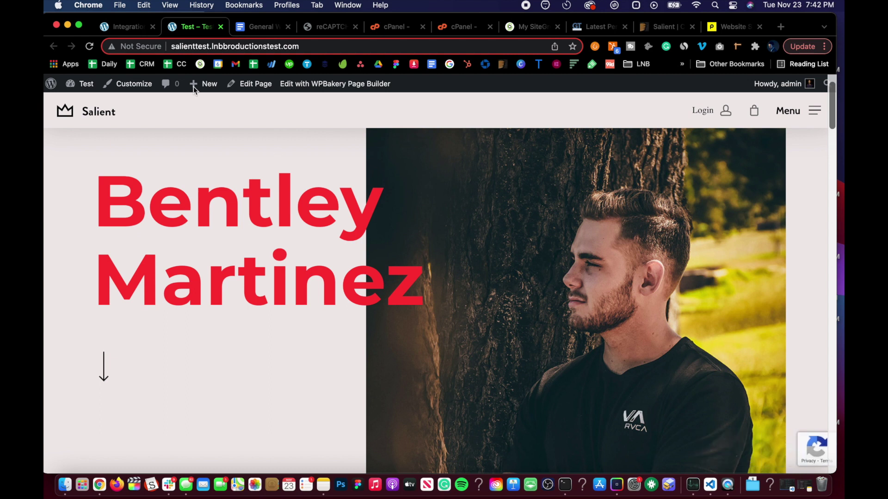
click(115, 32)
Scroll through the SOP's Add ReCaptcha, backup and WP Rocket sections
click(250, 27)
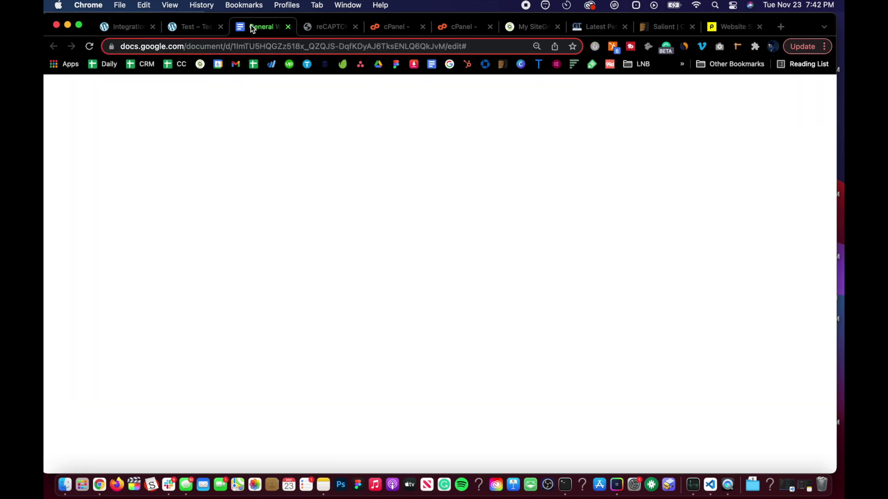
scroll(247, 268, down, 4)
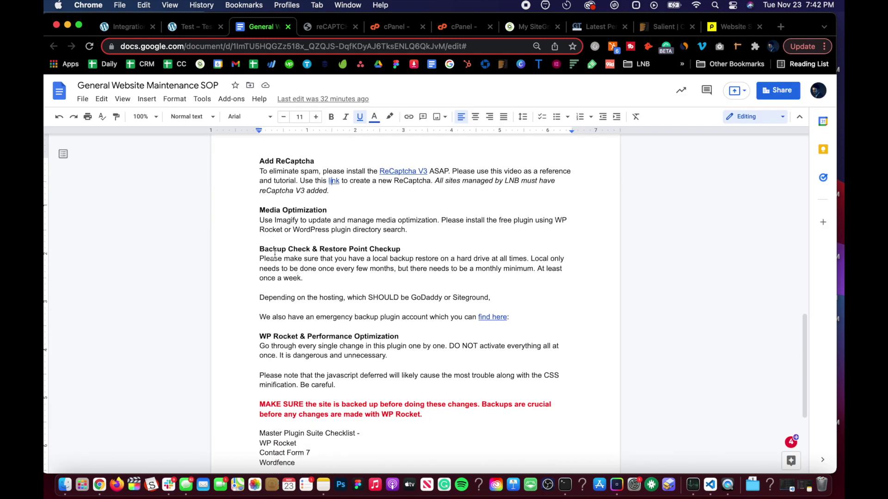
scroll(292, 259, down, 3)
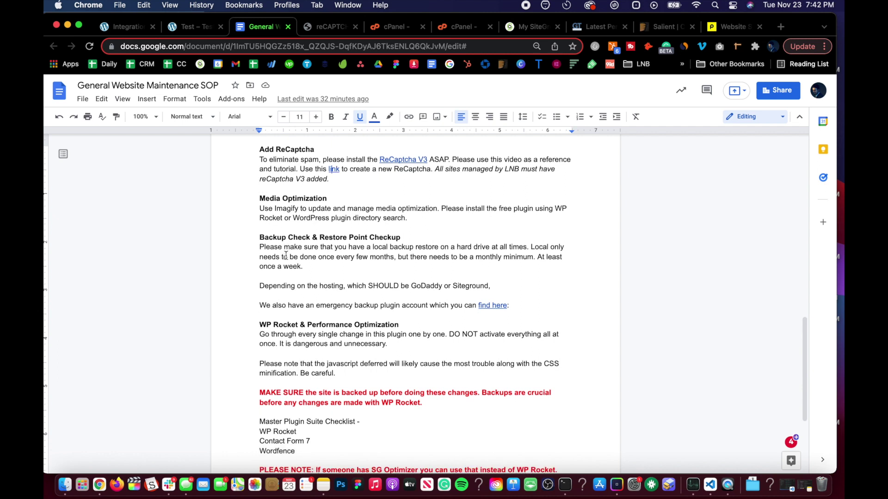
scroll(324, 199, up, 2)
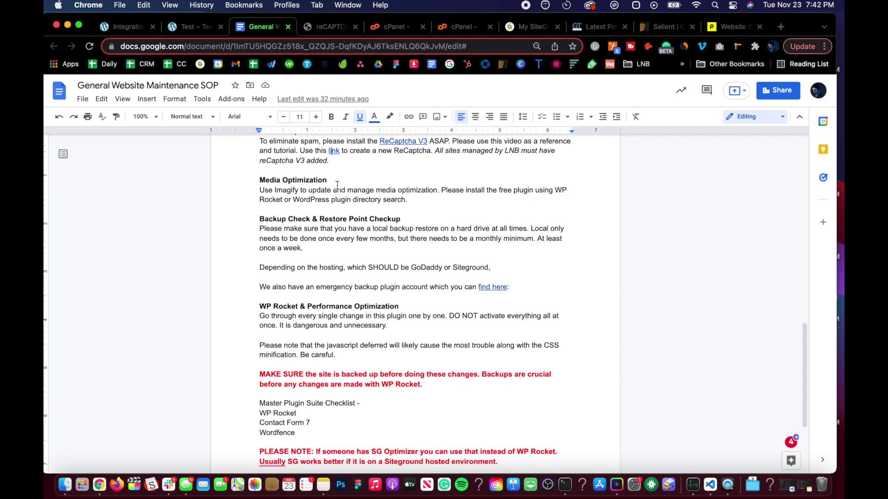
scroll(292, 307, down, 1)
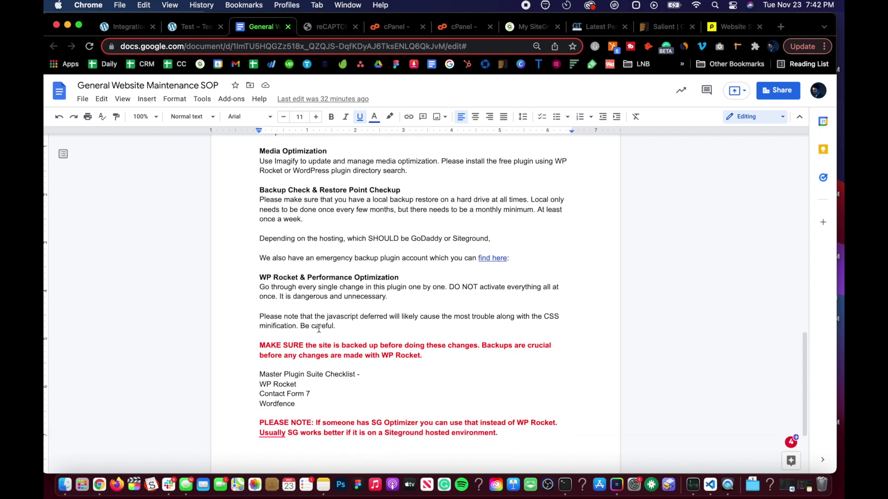
scroll(318, 326, down, 1)
scroll(310, 294, down, 2)
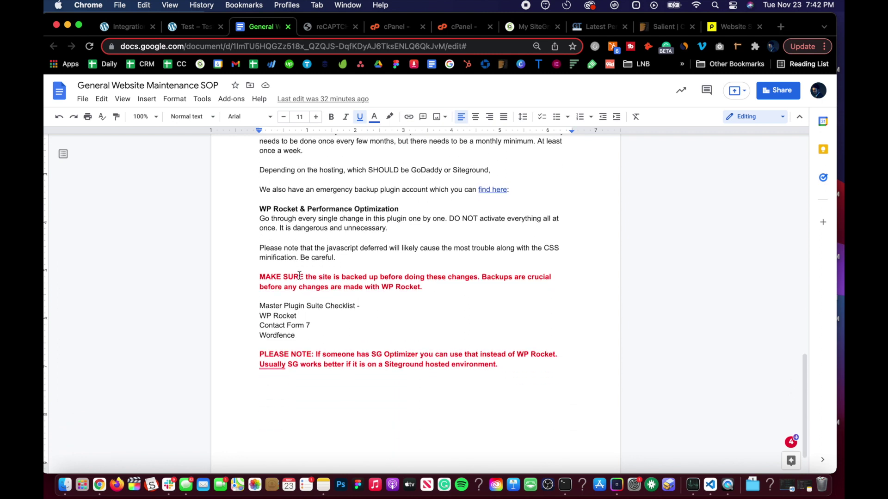
scroll(299, 276, up, 5)
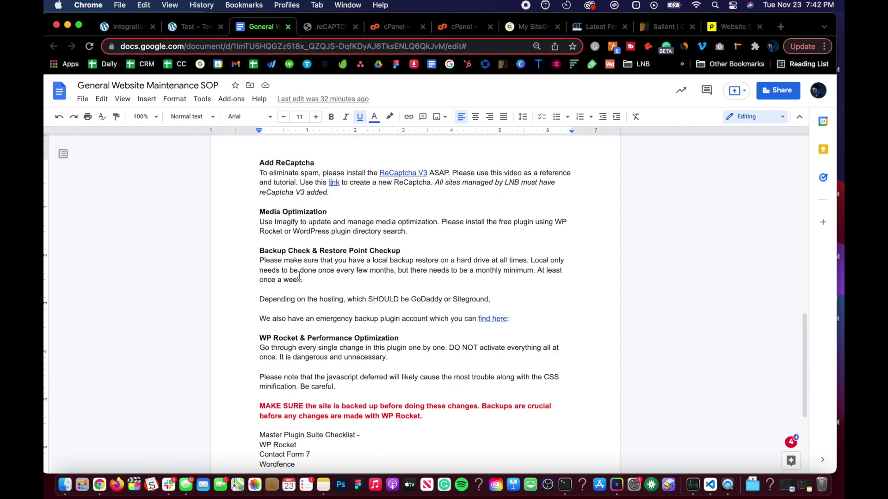
scroll(299, 276, up, 1)
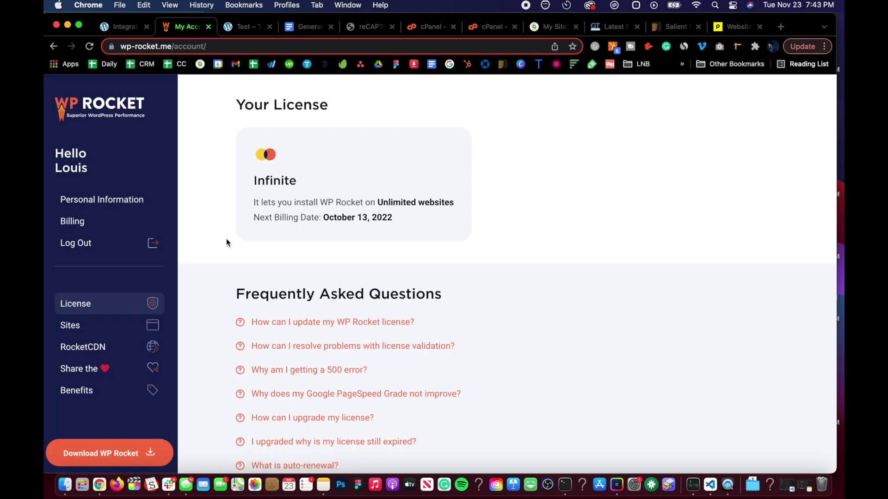
Download wp-rocket_3.10.3.zip from the WP Rocket account page, then return to the WordPress admin
scroll(226, 240, down, 5)
scroll(226, 240, up, 6)
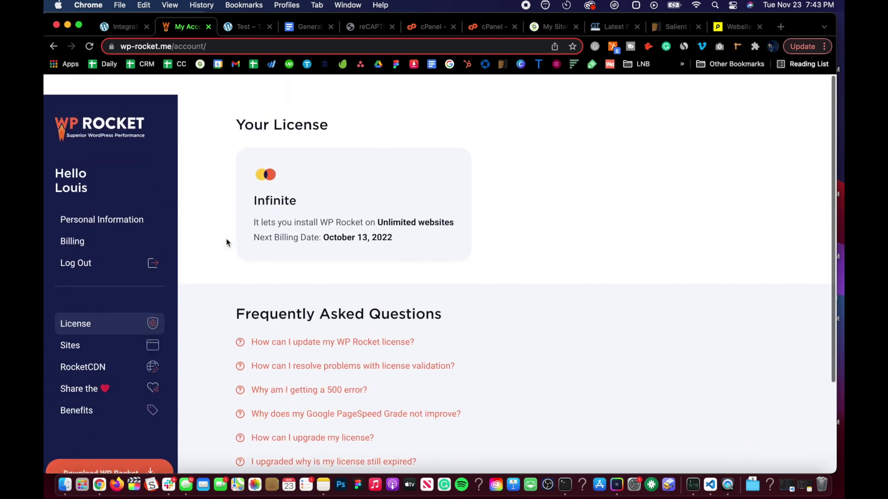
scroll(226, 212, down, 2)
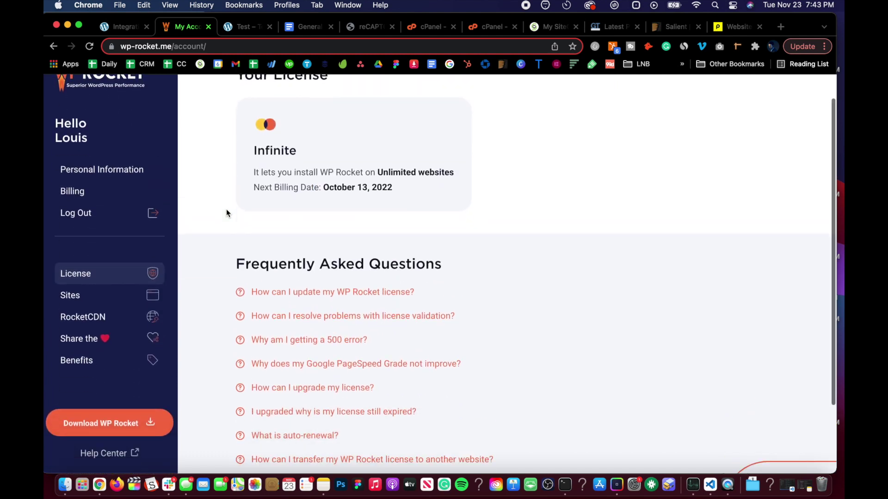
scroll(226, 213, down, 3)
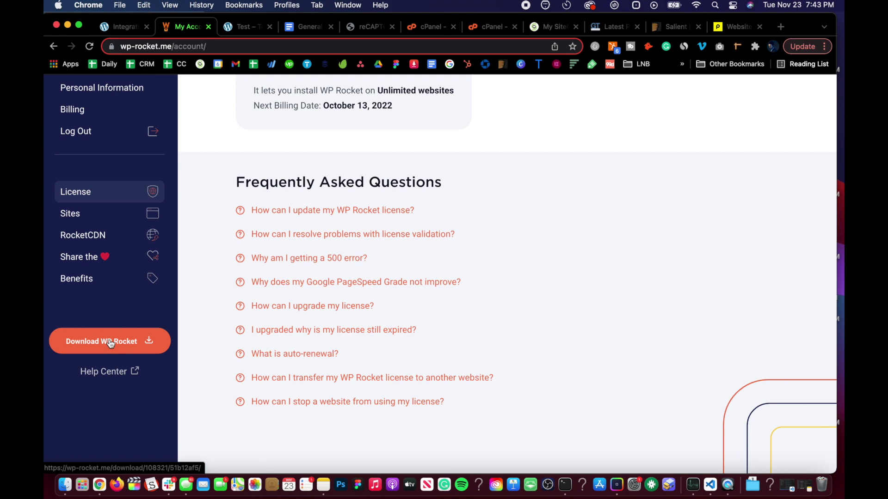
scroll(185, 247, up, 5)
scroll(313, 230, down, 3)
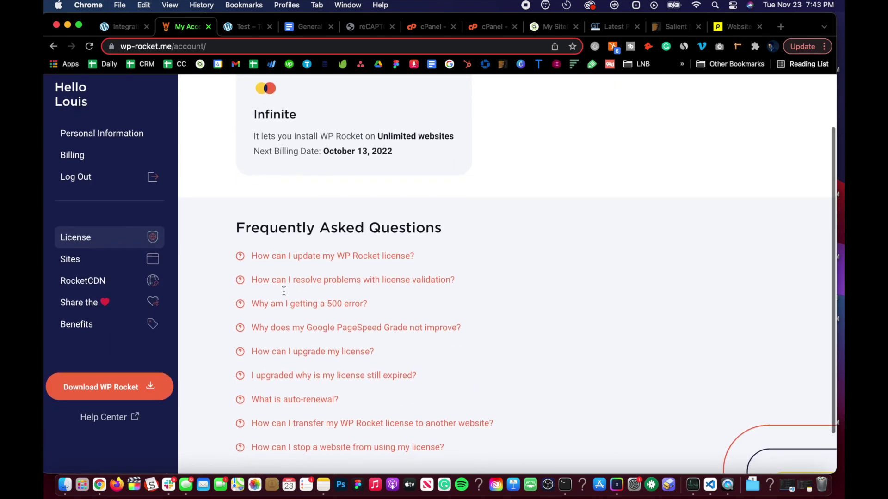
scroll(259, 152, up, 3)
scroll(250, 194, down, 5)
scroll(185, 246, up, 5)
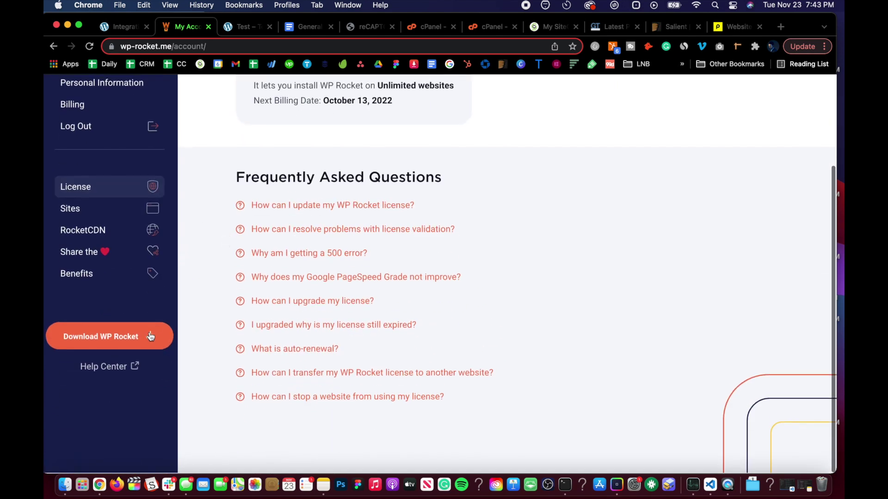
scroll(114, 173, down, 1)
scroll(192, 320, down, 3)
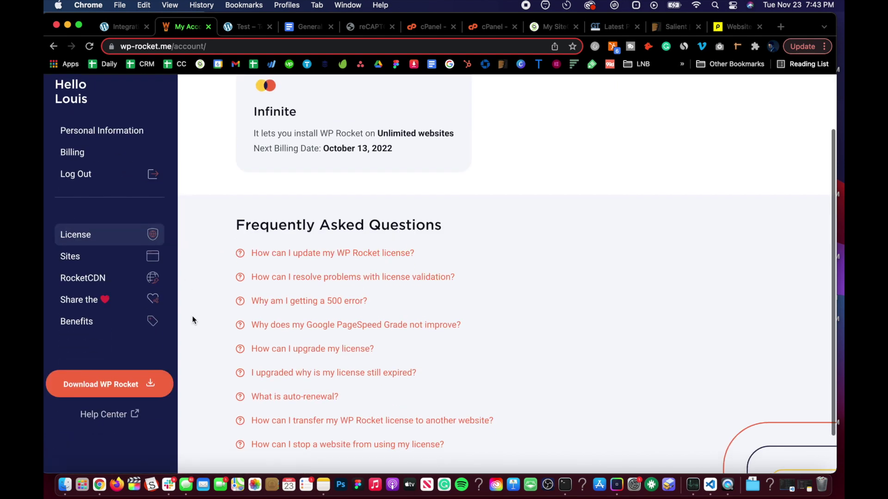
scroll(193, 319, up, 3)
scroll(220, 294, down, 3)
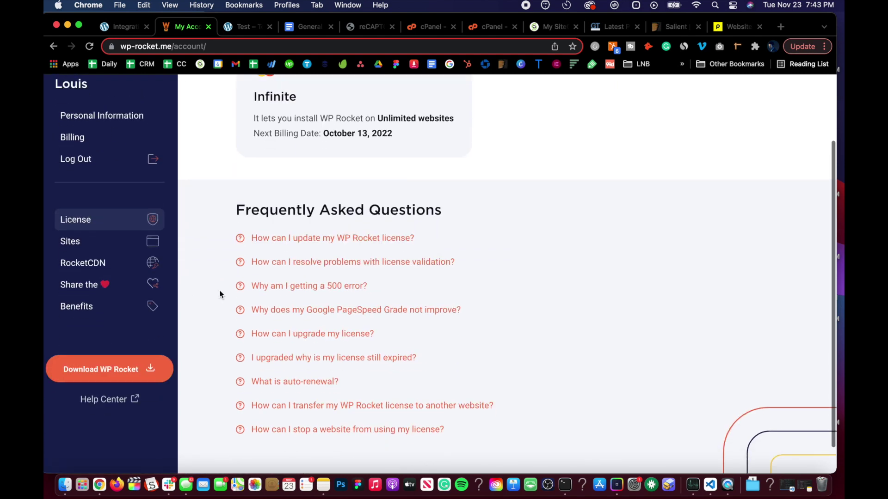
click(120, 368)
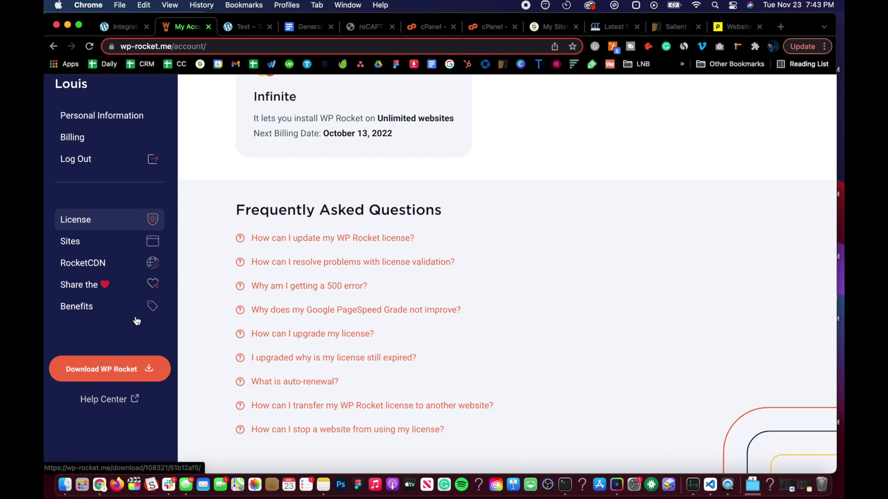
click(118, 27)
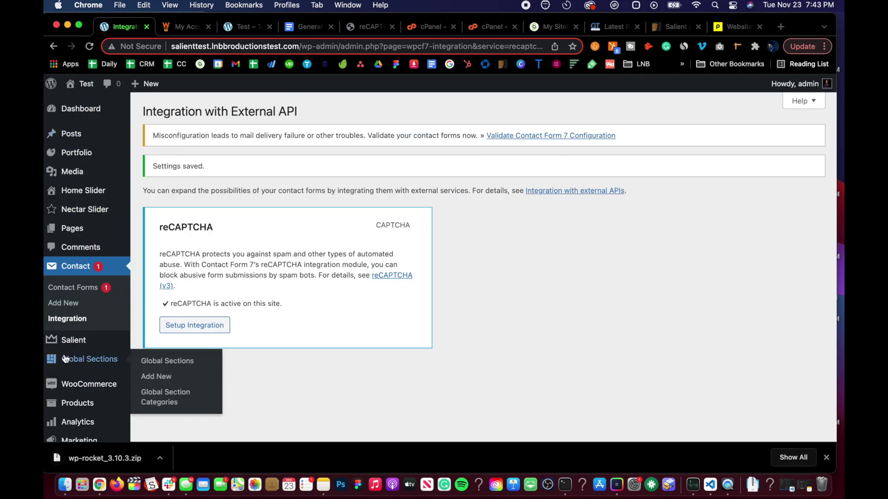
Upload wp-rocket_3.10.3.zip from Downloads as a new plugin, install it and activate WP Rocket
scroll(67, 353, down, 5)
mouse_move(73, 352)
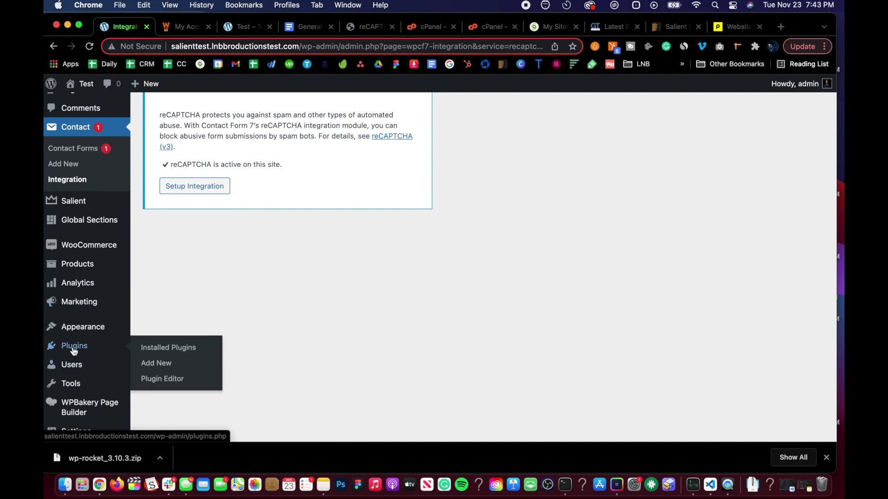
click(175, 367)
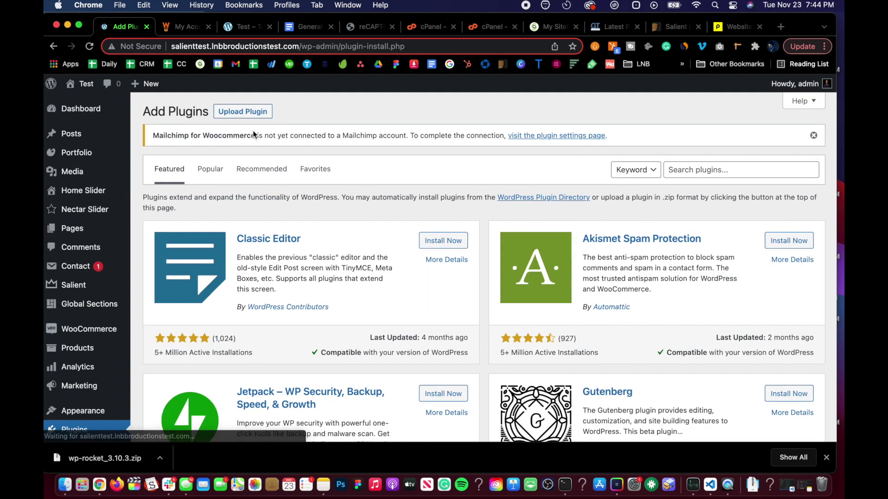
click(251, 113)
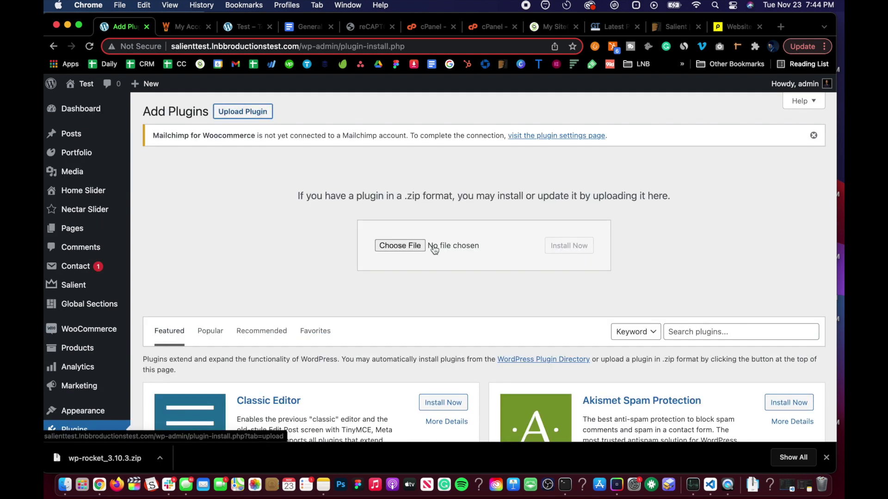
click(415, 245)
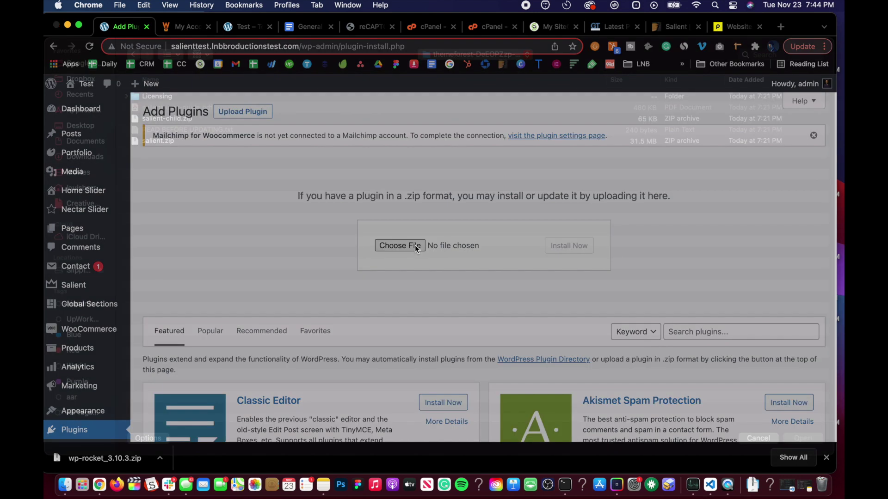
click(96, 175)
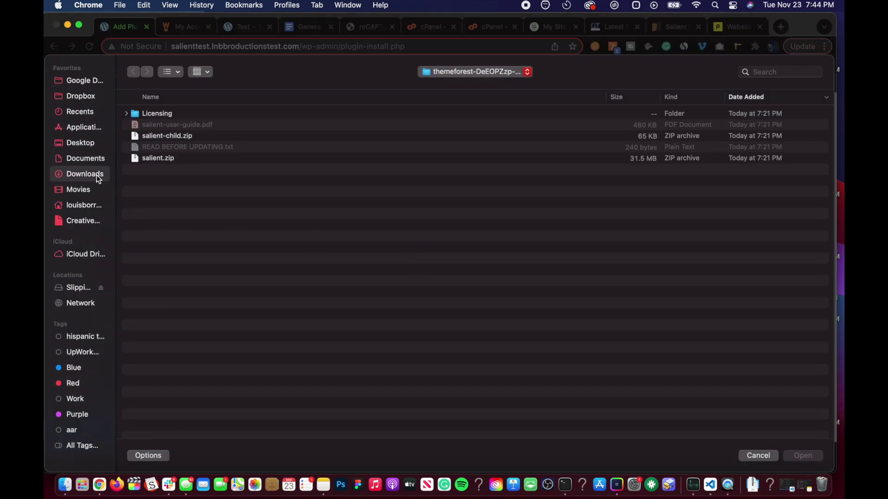
click(152, 118)
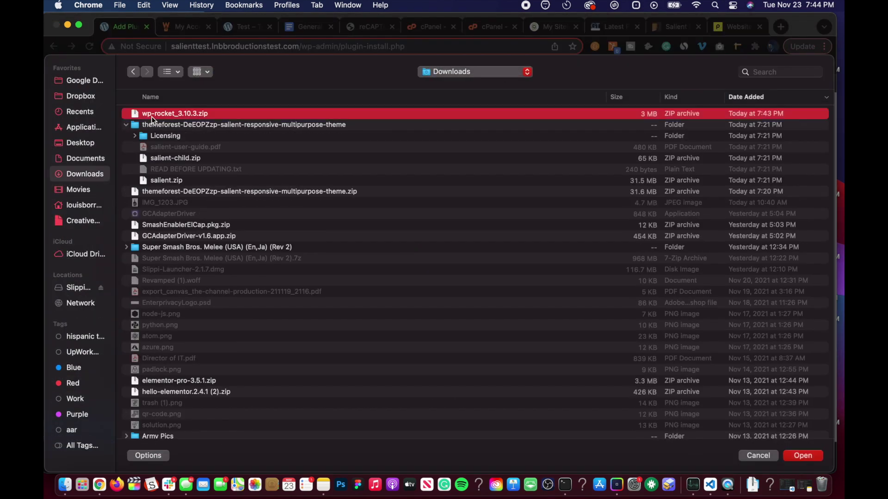
double_click(152, 116)
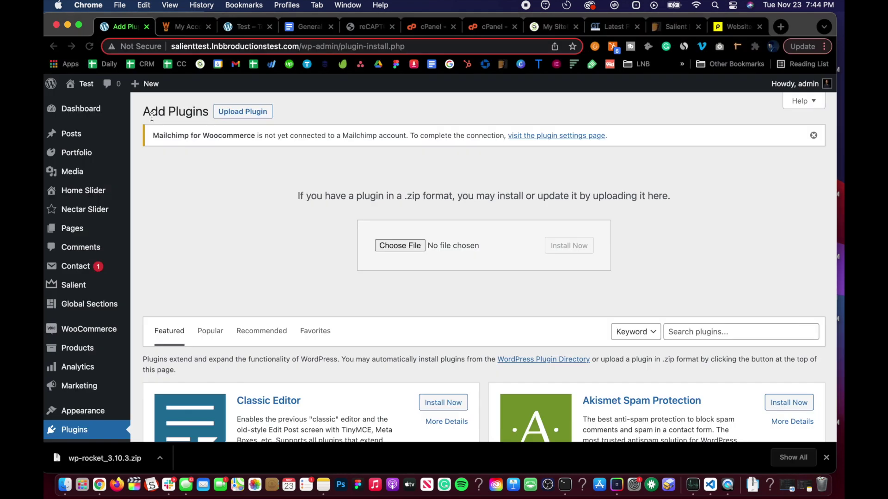
click(562, 255)
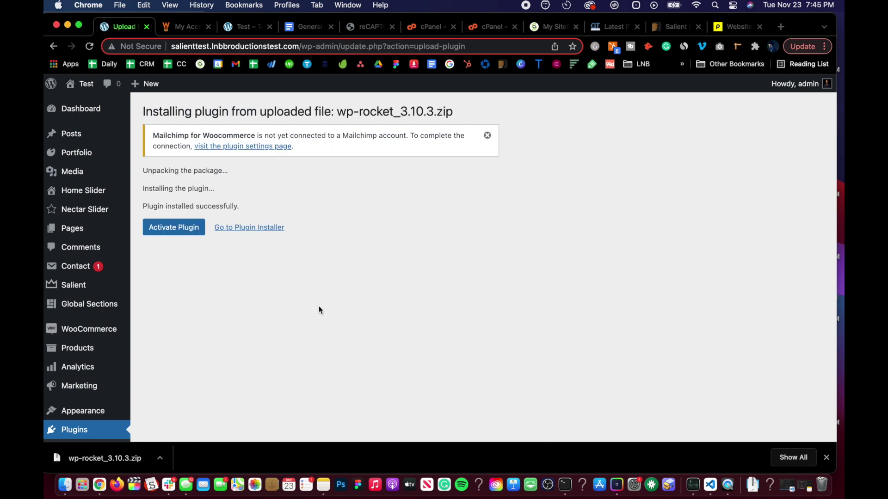
click(189, 232)
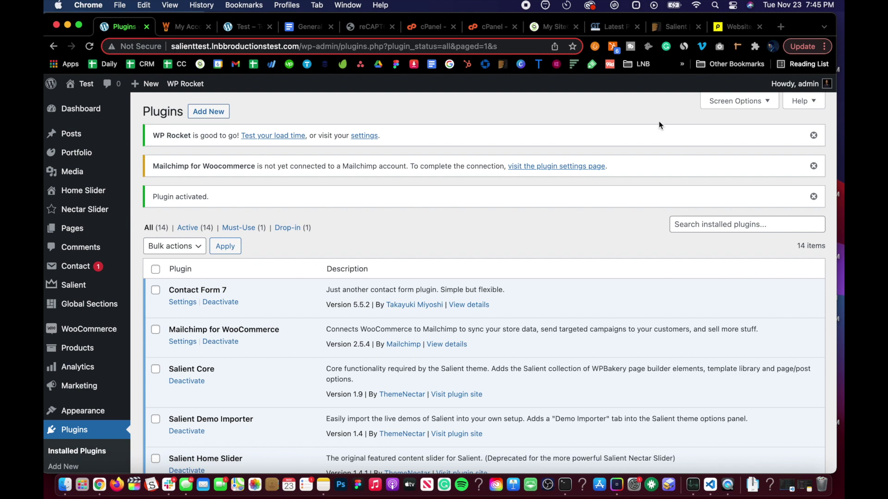
Dismiss the Mailchimp and 'Plugin activated' notices and briefly view WP Rocket's load-time testing guide
click(813, 167)
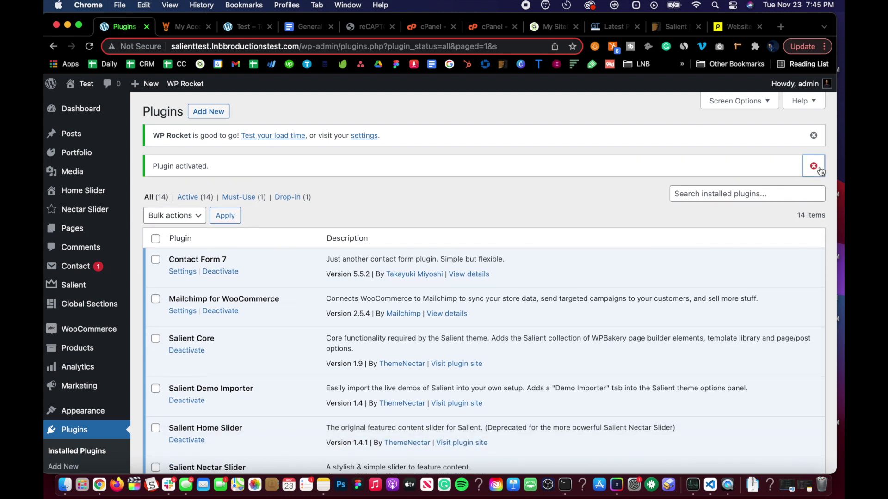
click(814, 166)
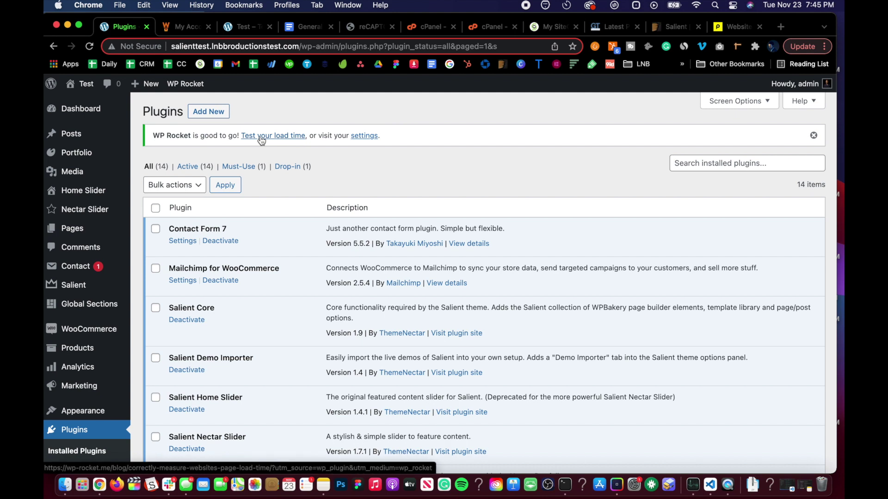
click(273, 138)
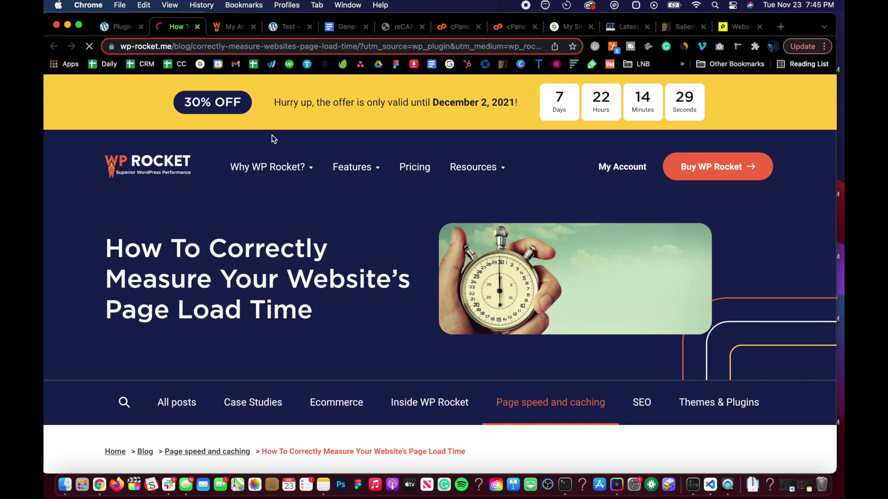
mouse_move(267, 167)
key(super+w)
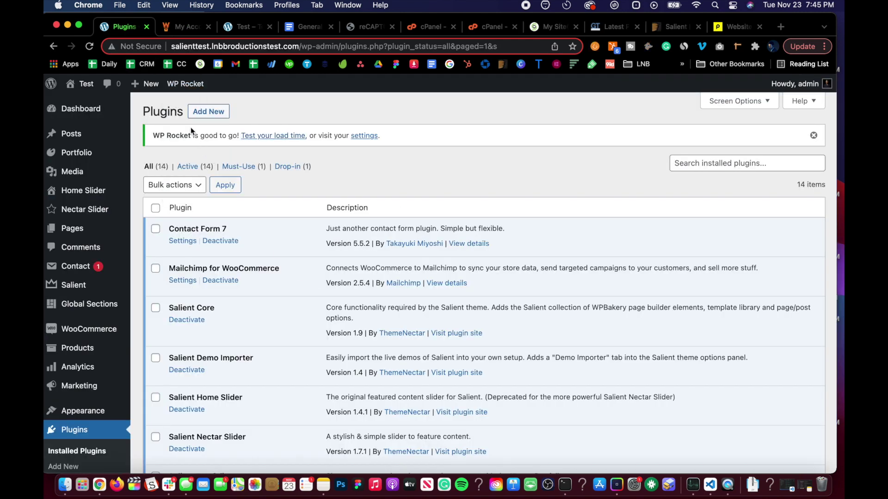
Select and copy the site's domain from the address bar
click(292, 46)
click(301, 46)
drag(300, 46, 117, 46)
key(super+c)
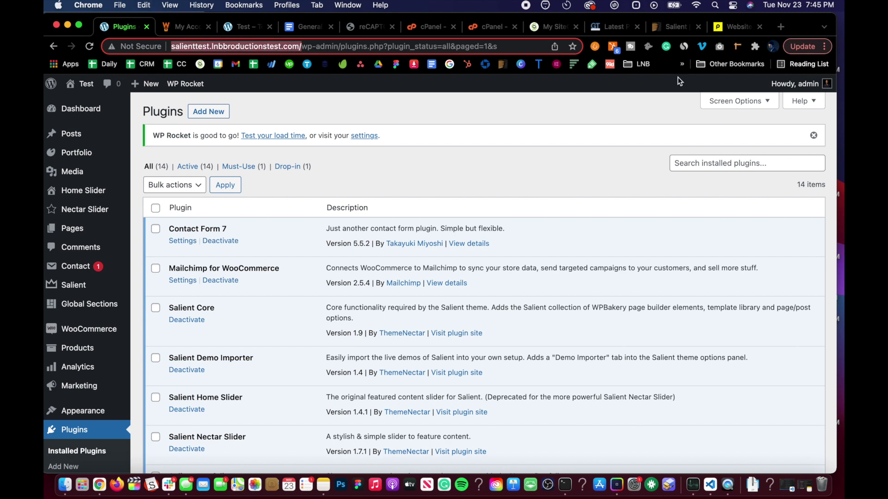
Paste the site URL into GTmetrix and run a new test, getting grade C (70% performance, 86% structure)
click(615, 27)
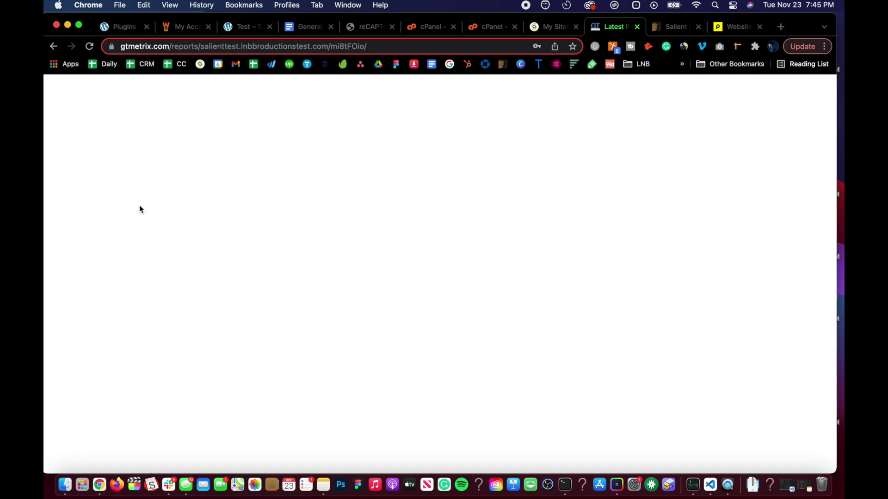
click(98, 94)
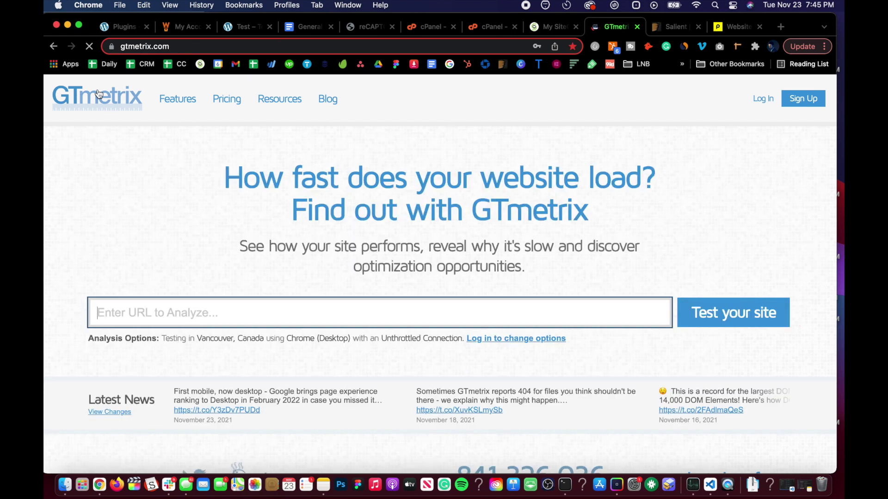
key(super+v)
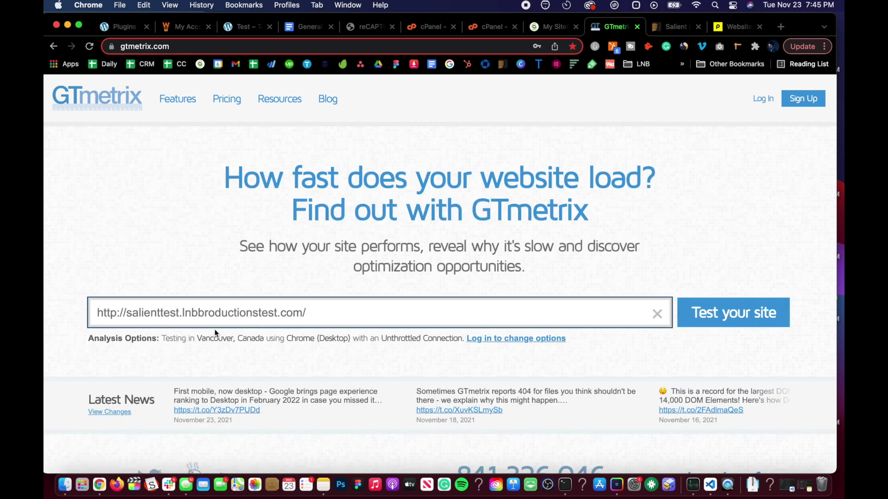
click(729, 311)
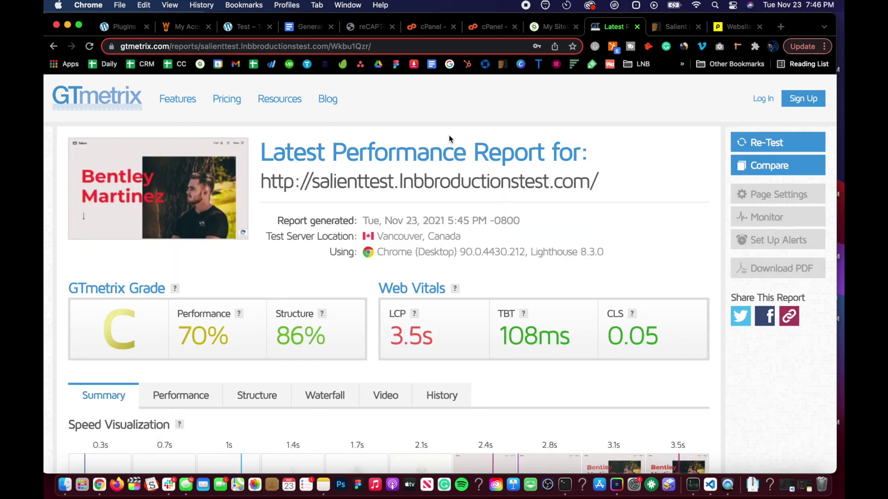
scroll(435, 208, down, 3)
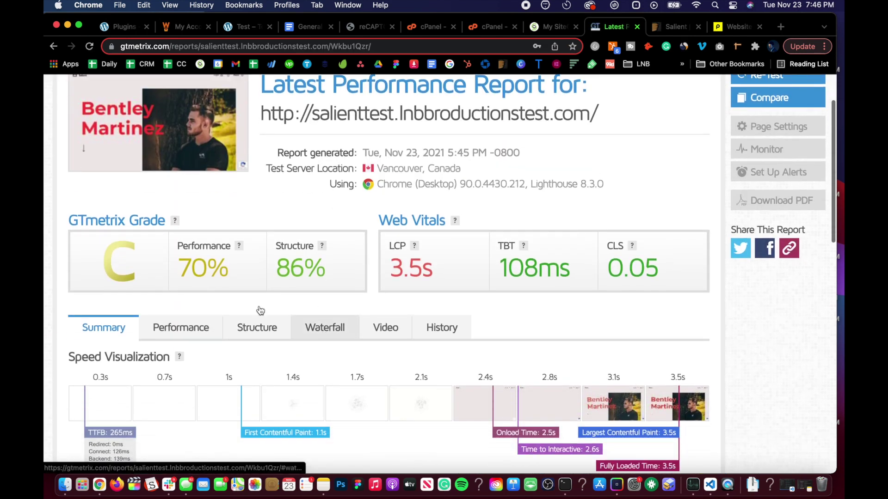
scroll(435, 281, down, 3)
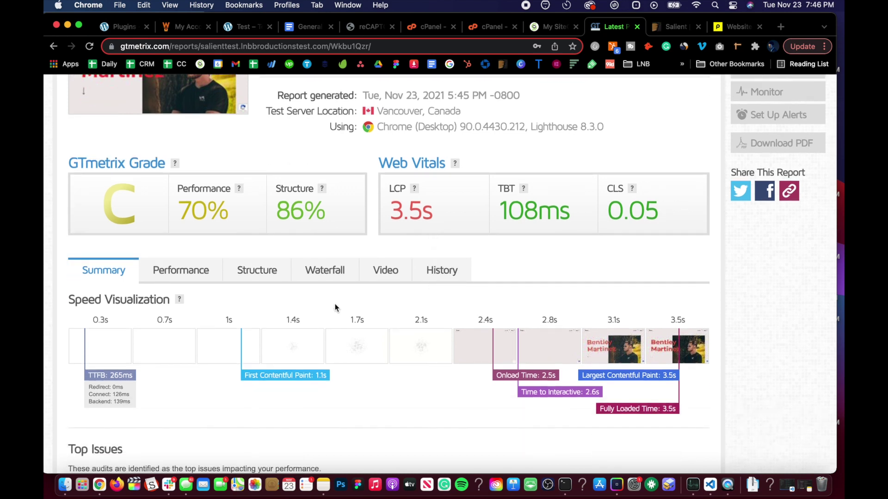
scroll(351, 287, up, 2)
scroll(358, 257, up, 2)
scroll(358, 257, down, 3)
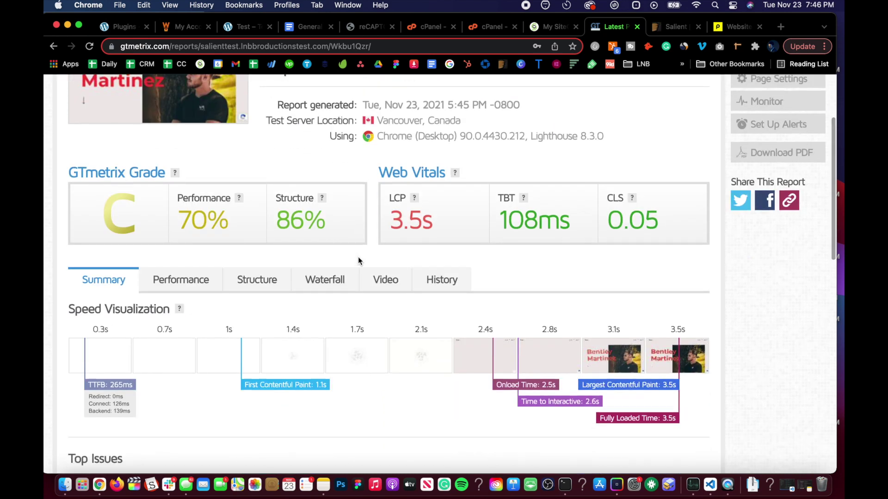
scroll(358, 257, down, 5)
scroll(358, 260, down, 5)
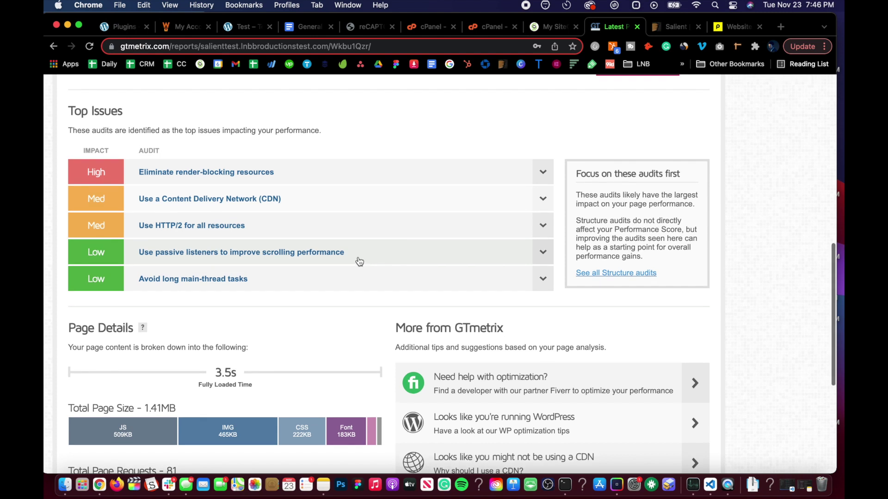
scroll(359, 262, up, 15)
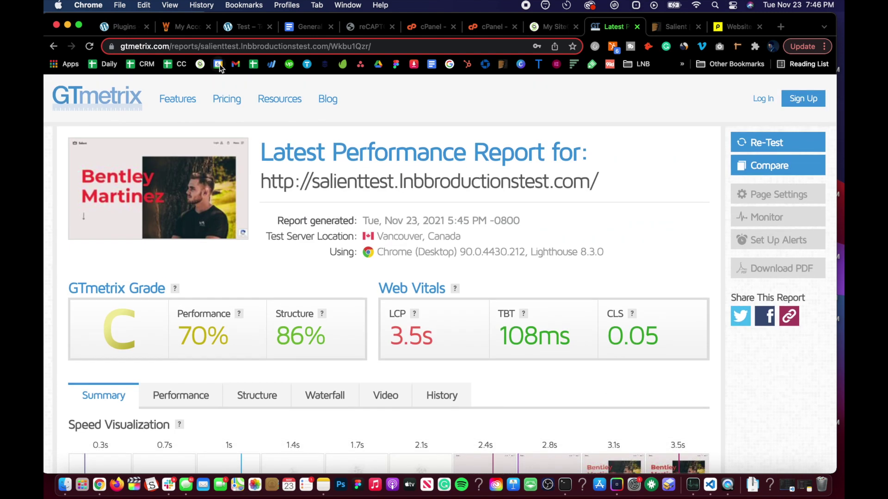
Read the WP Rocket guidance in the General Website Maintenance SOP, then go back to Installed Plugins
click(302, 33)
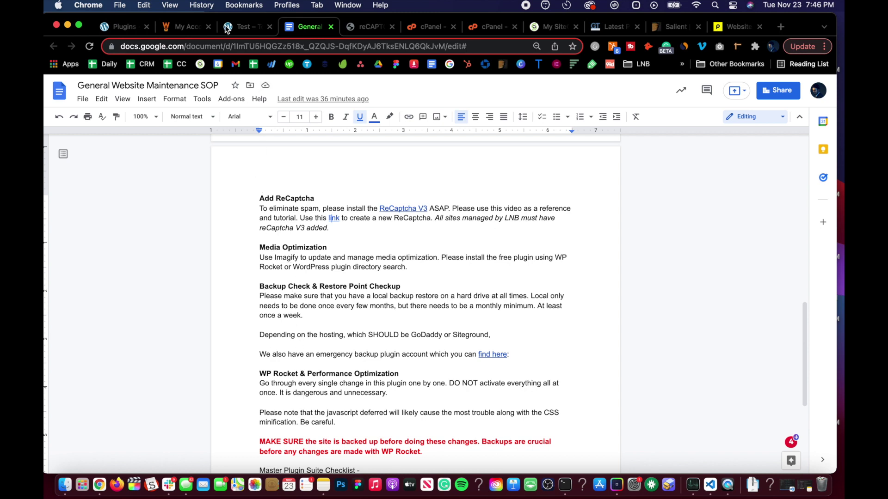
click(119, 27)
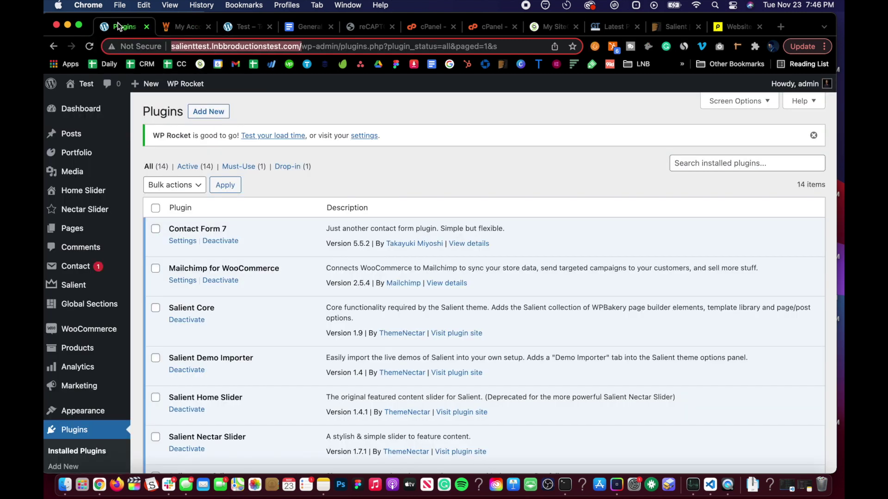
scroll(131, 437, down, 3)
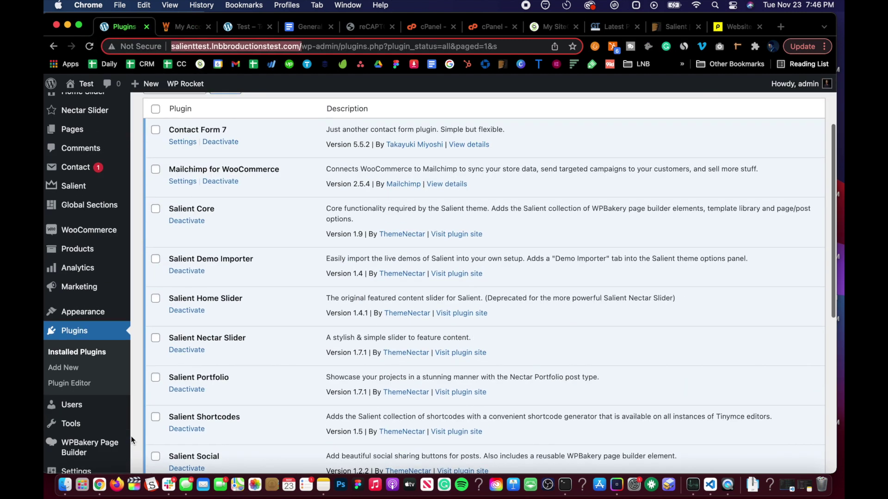
Search the plugin directory for 'imagify', install Imagify and activate it
click(72, 368)
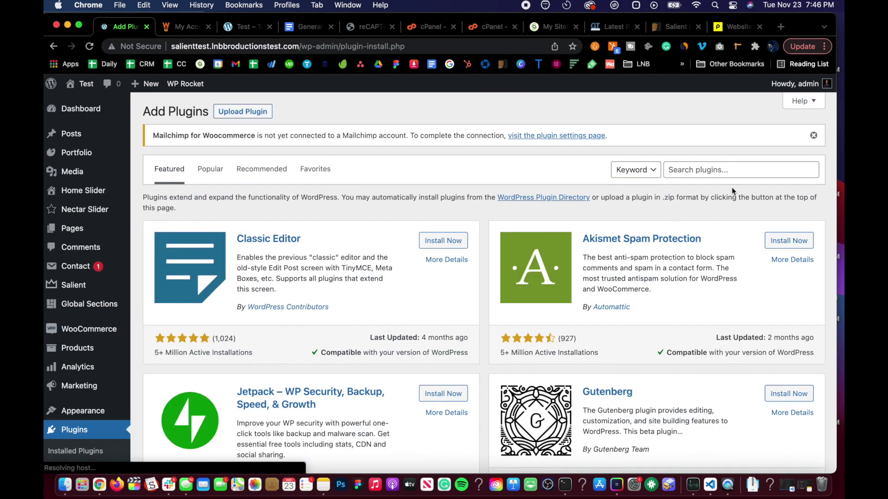
click(720, 172)
text(imagify)
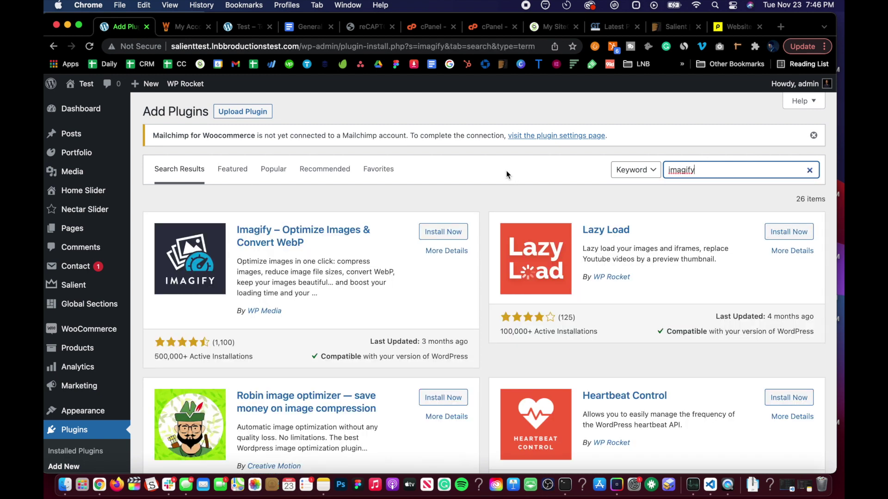
click(452, 239)
scroll(451, 235, down, 3)
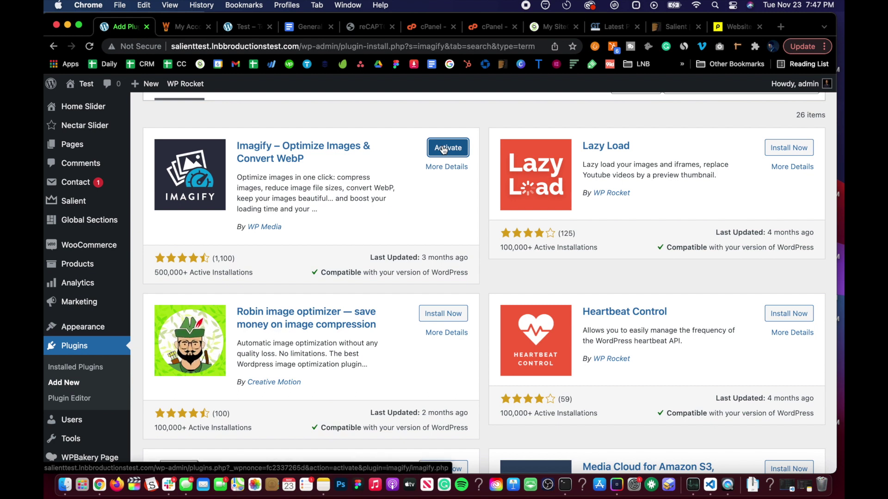
click(443, 149)
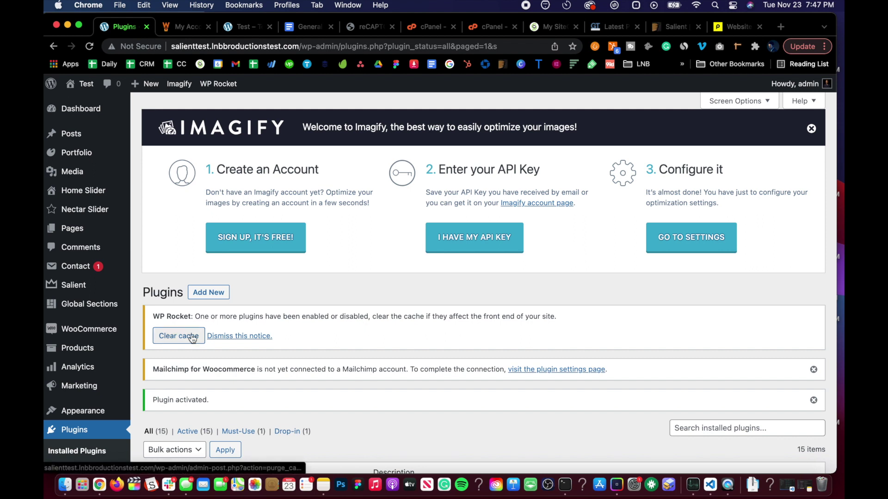
Clear the WP Rocket cache from its plugin-change notice
scroll(193, 338, down, 3)
scroll(195, 336, up, 3)
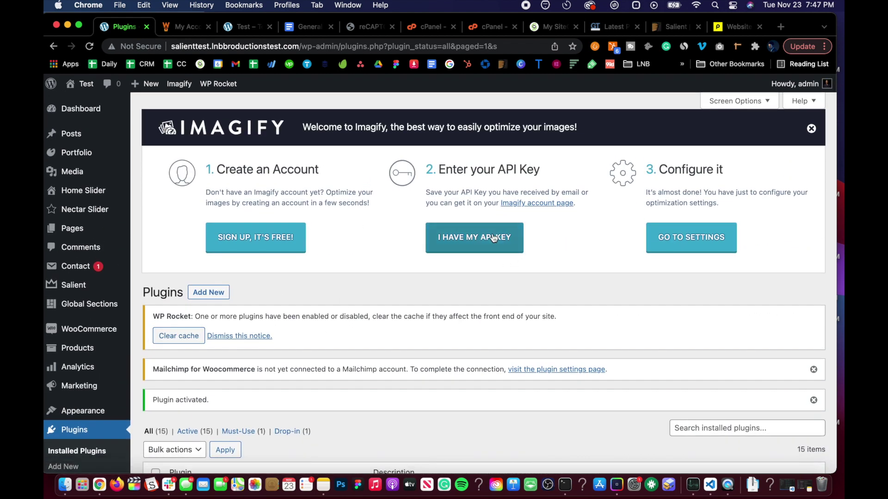
click(188, 340)
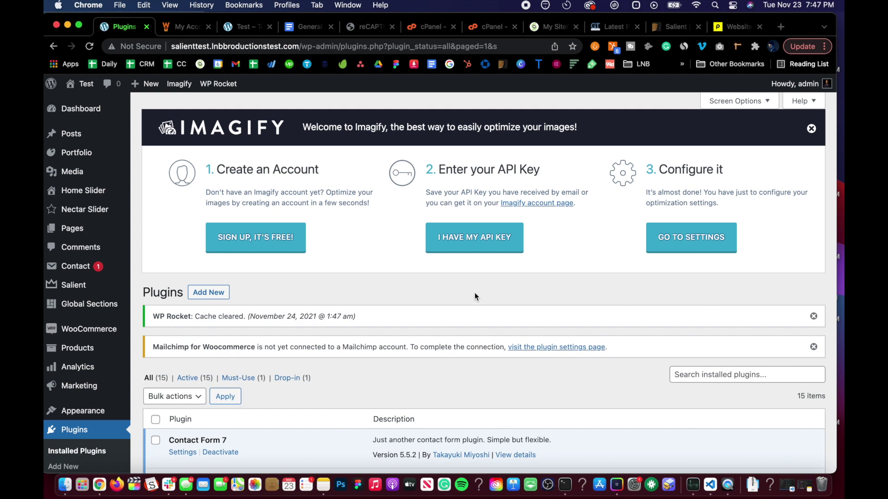
Connect Imagify by pasting the existing API key and confirming it is valid
click(492, 238)
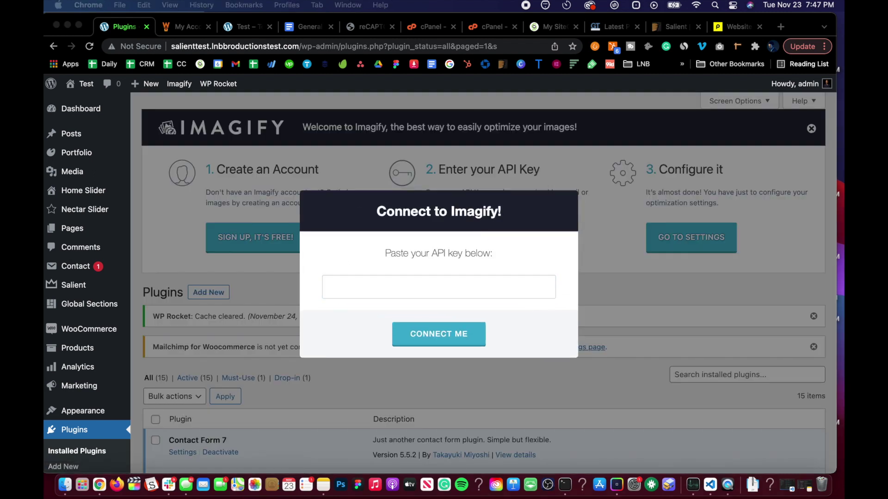
key(super+Tab)
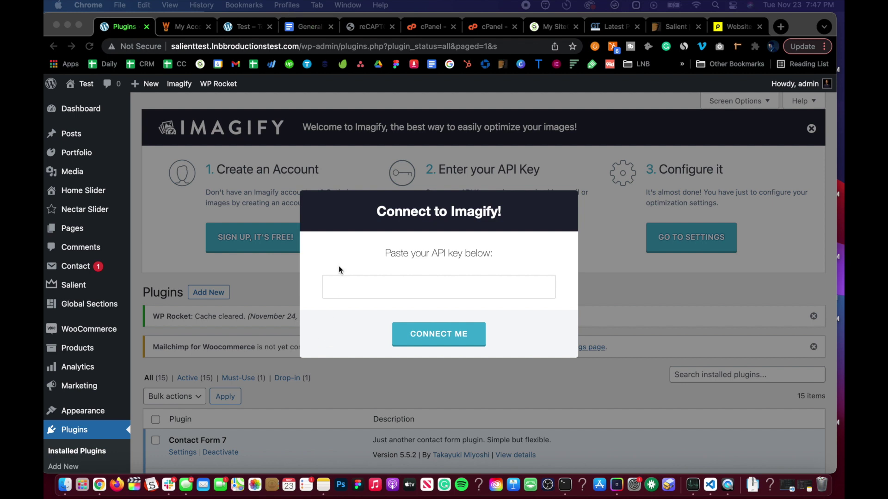
click(342, 282)
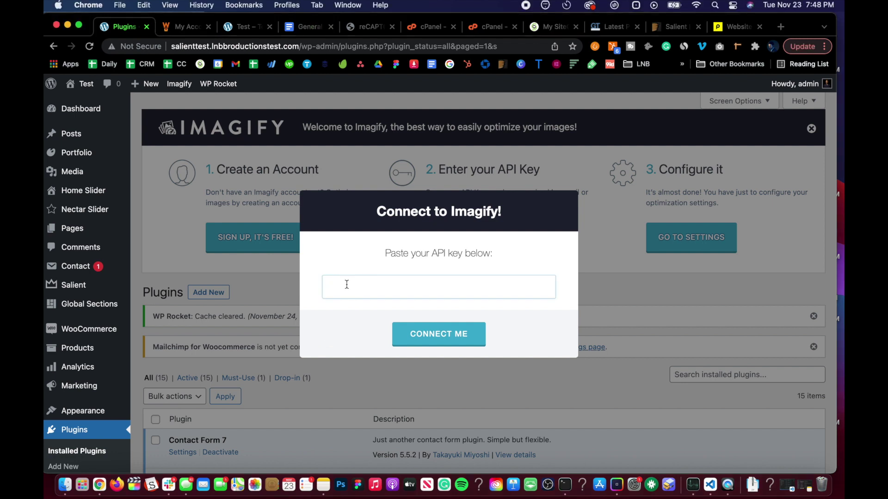
key(super+v)
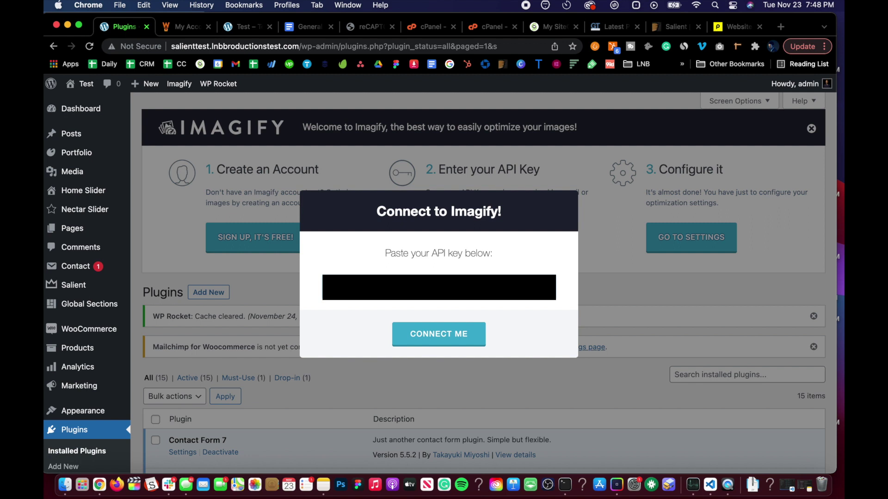
click(459, 339)
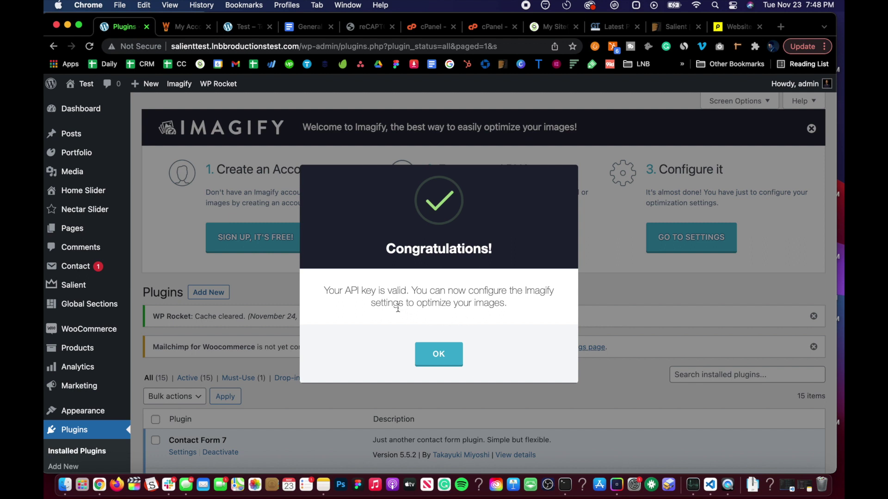
click(435, 354)
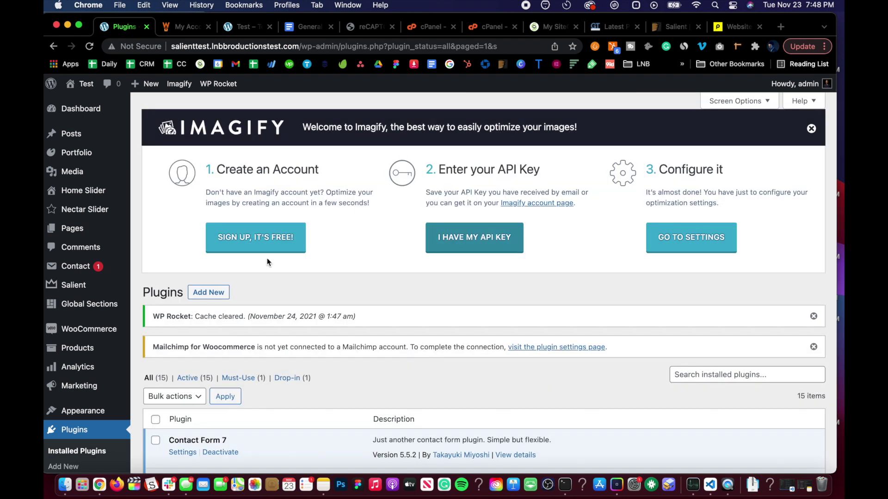
scroll(416, 262, down, 5)
scroll(189, 320, down, 5)
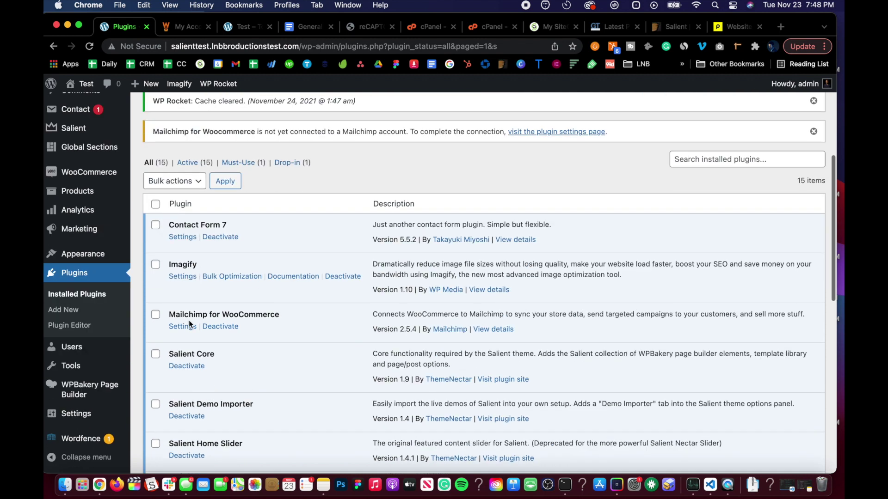
scroll(138, 347, up, 10)
scroll(77, 366, down, 3)
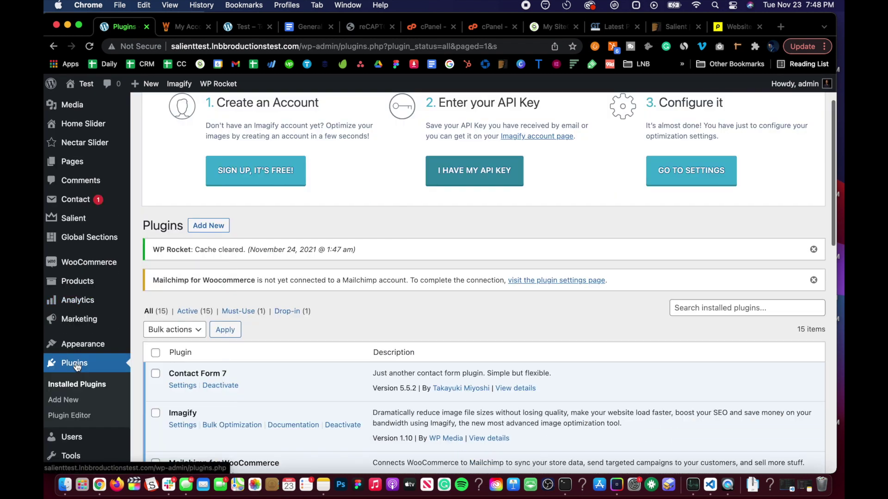
scroll(77, 366, down, 11)
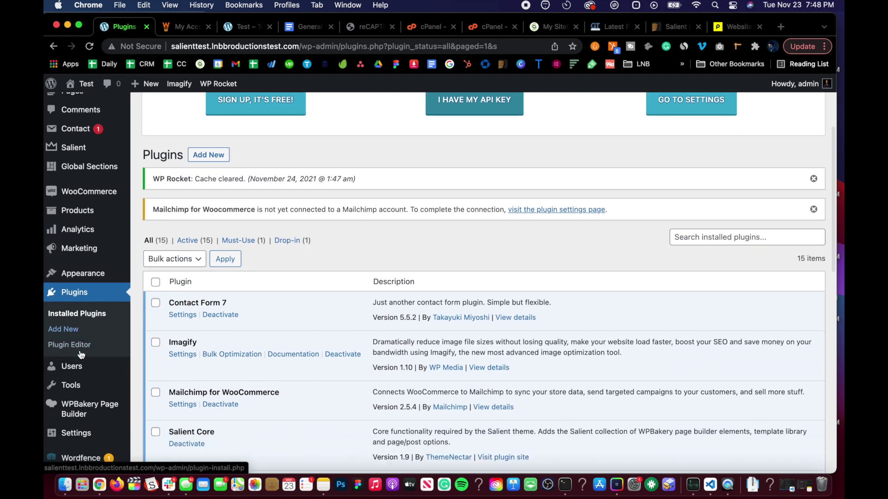
mouse_move(81, 419)
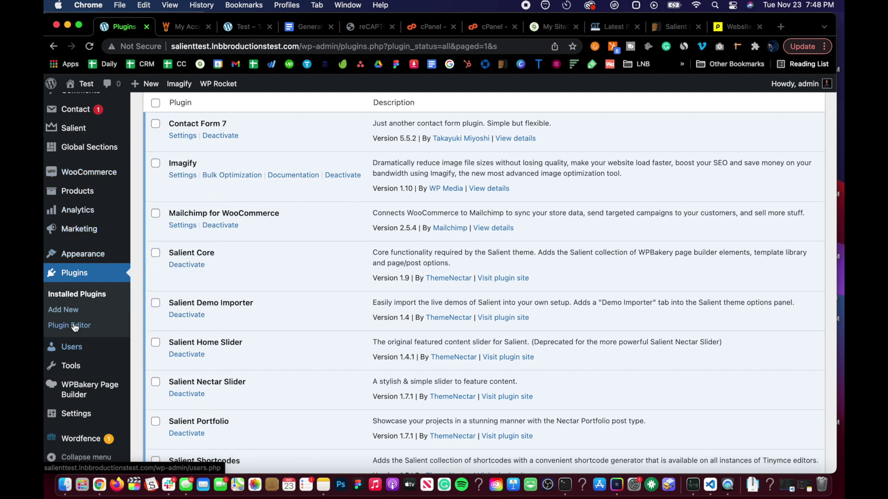
mouse_move(81, 401)
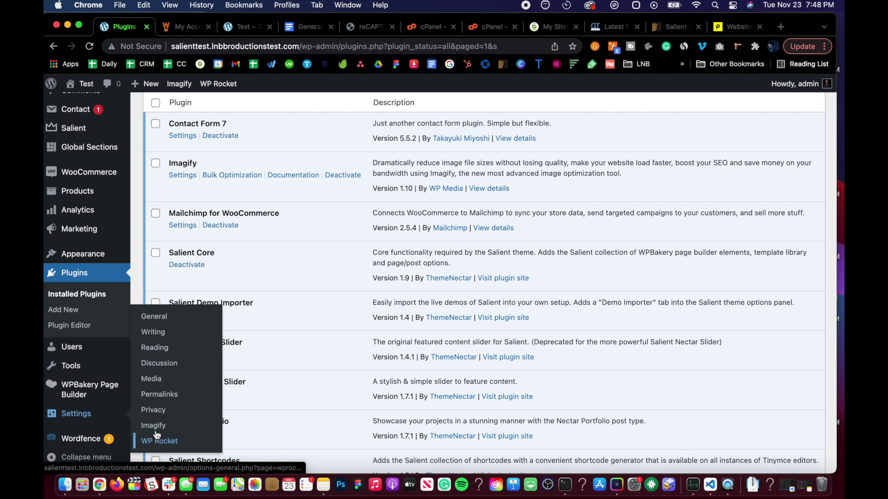
In Imagify settings, add the Salient theme folder to the custom folders for optimization
click(154, 426)
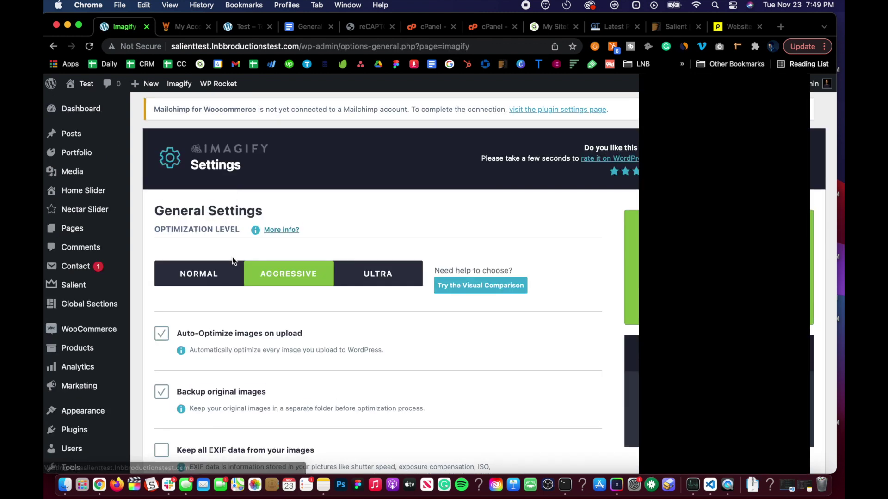
scroll(233, 256, down, 10)
scroll(232, 257, down, 15)
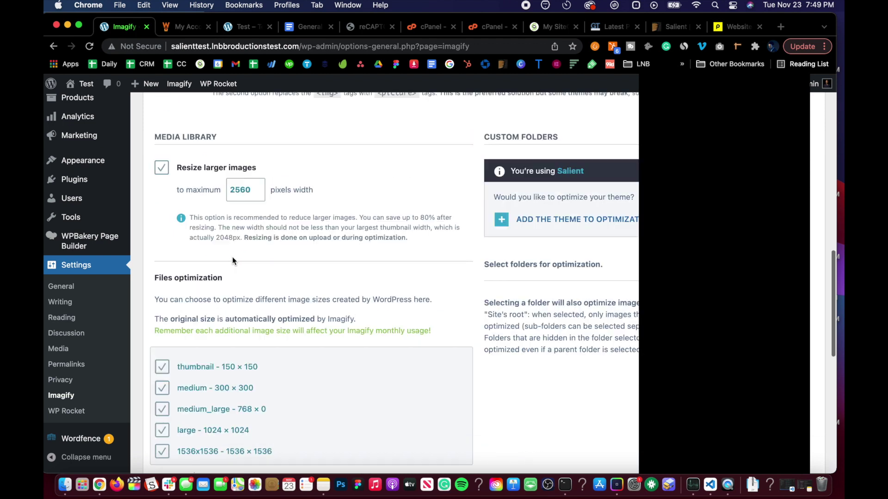
scroll(233, 262, down, 5)
scroll(232, 259, up, 20)
scroll(232, 271, down, 20)
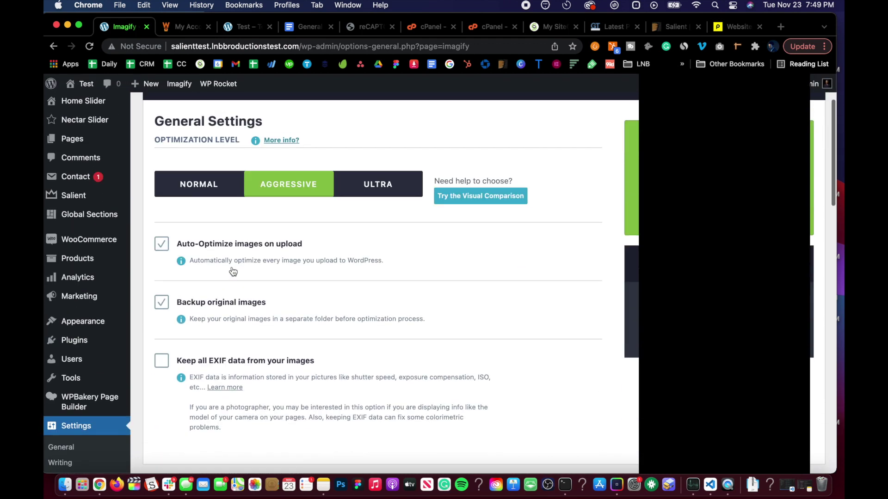
scroll(232, 270, up, 15)
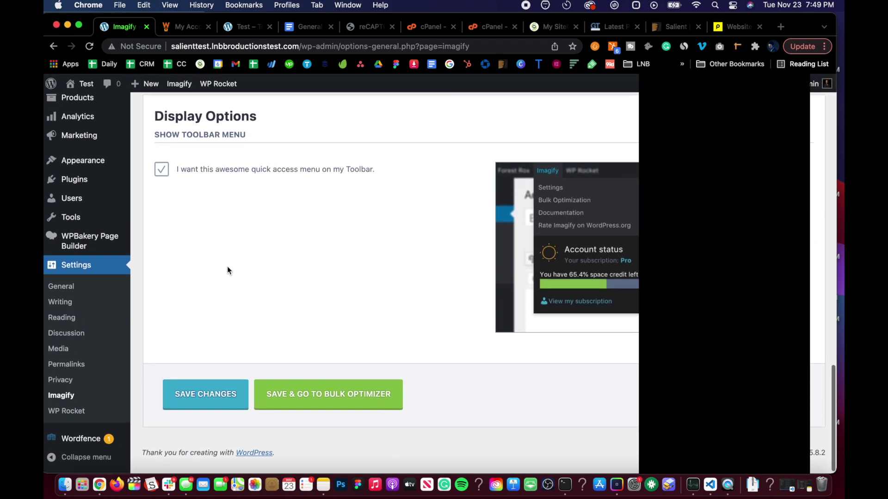
scroll(227, 270, up, 5)
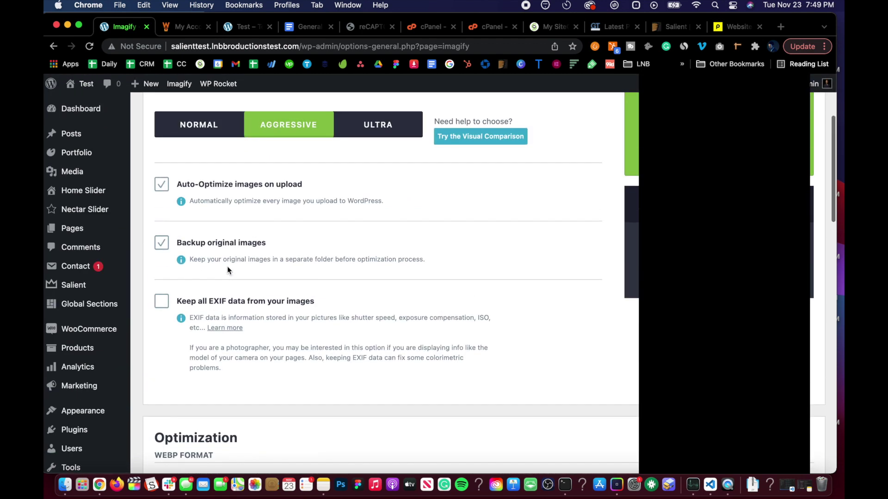
scroll(226, 267, down, 3)
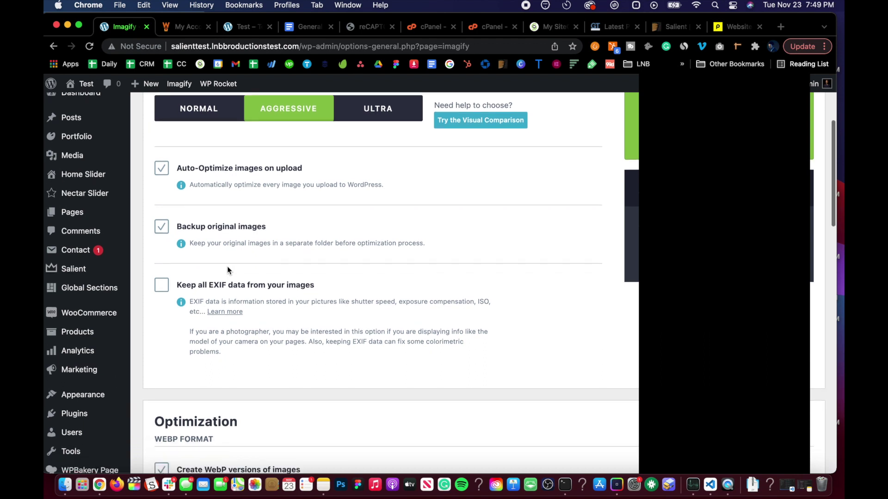
scroll(227, 268, up, 6)
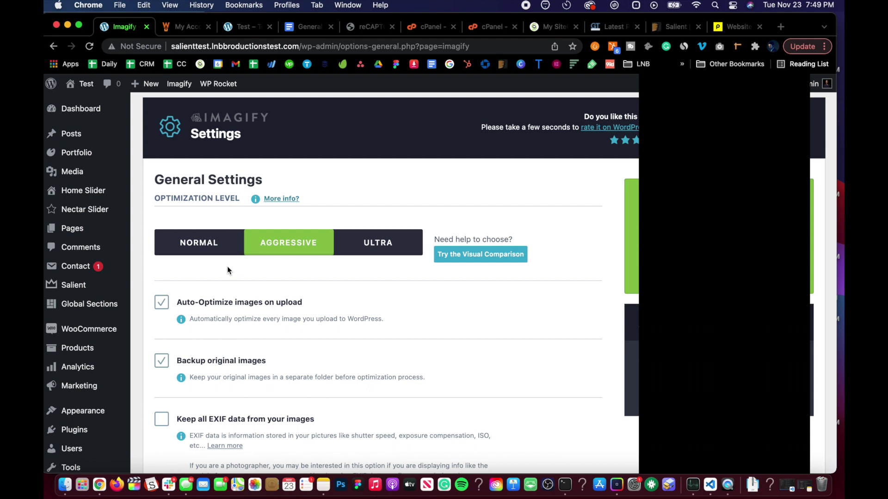
scroll(227, 270, down, 1)
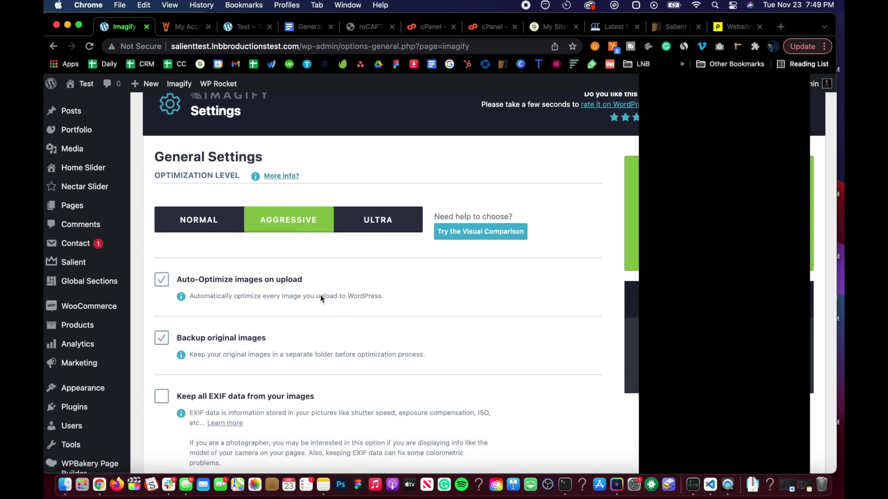
scroll(234, 341, down, 3)
scroll(191, 302, down, 2)
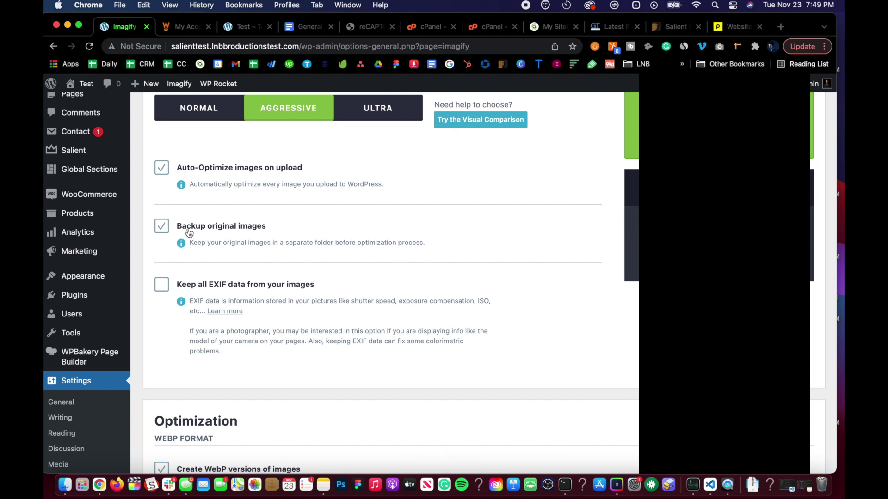
scroll(230, 242, down, 10)
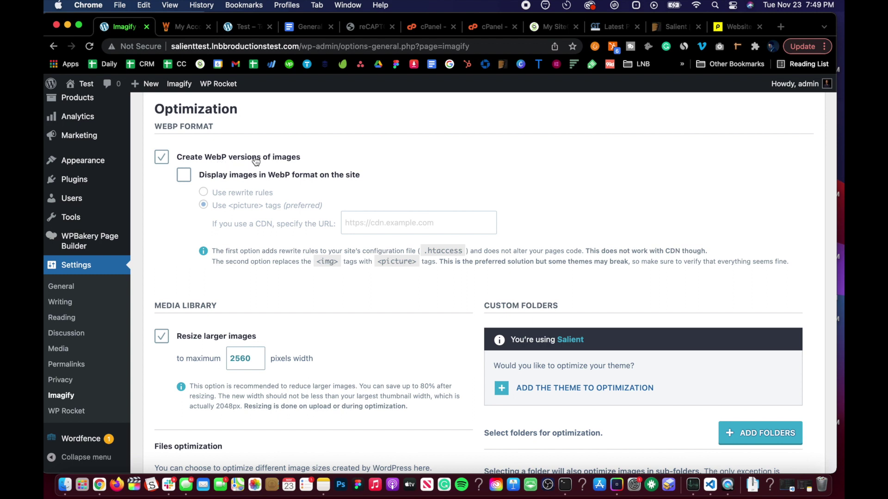
scroll(308, 159, down, 3)
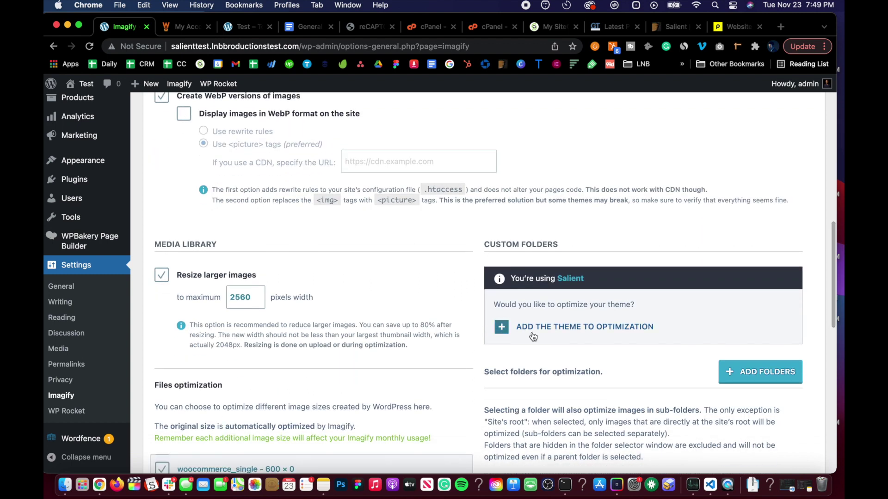
scroll(276, 183, up, 4)
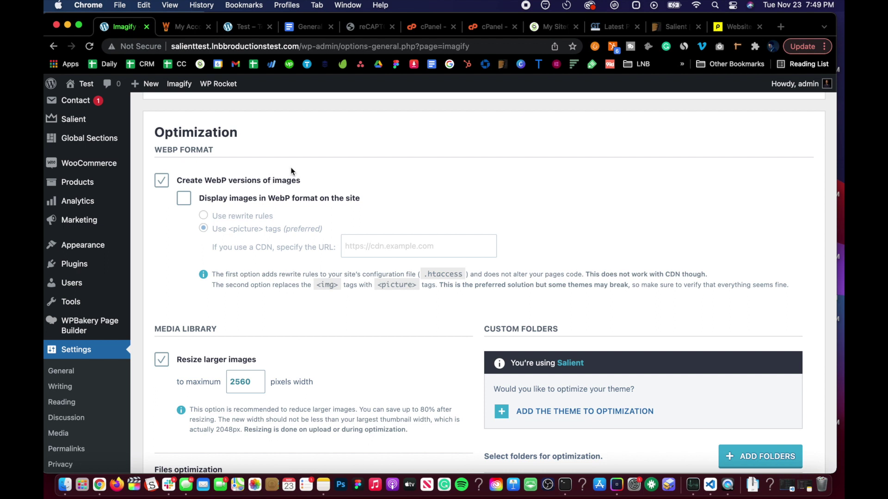
scroll(313, 160, down, 2)
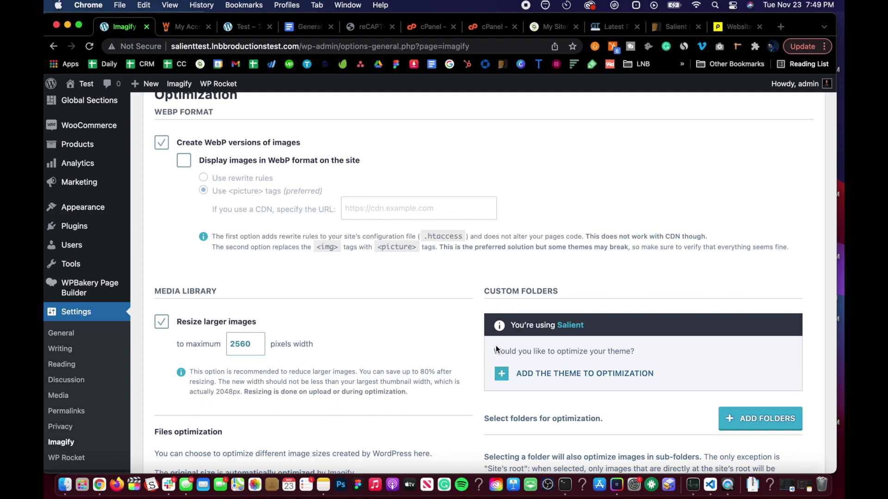
click(548, 377)
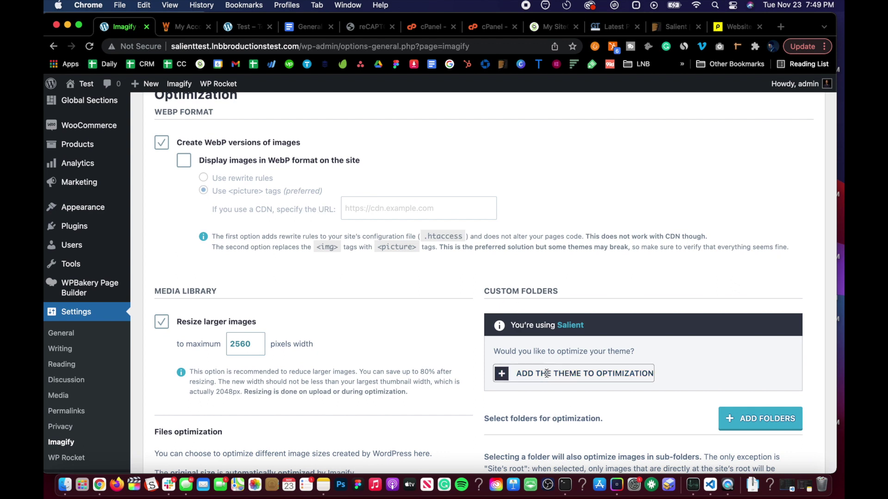
Open the WP Rocket settings dashboard
scroll(476, 377, down, 4)
scroll(300, 307, down, 6)
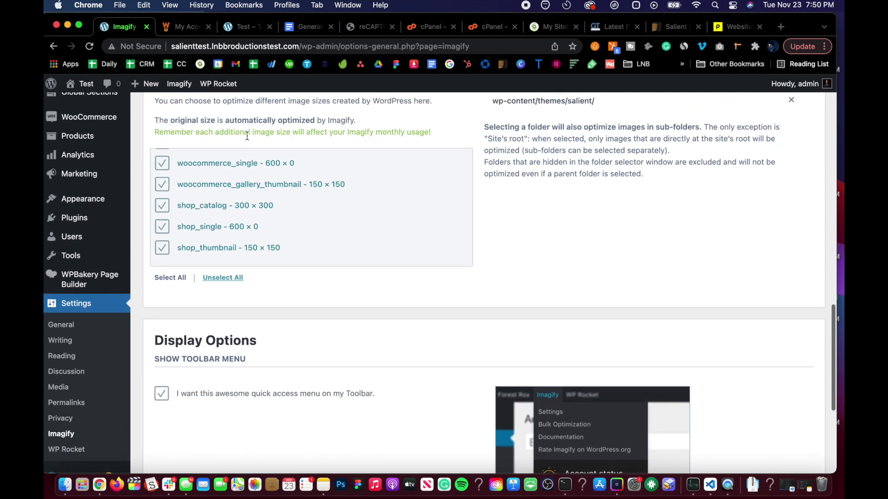
scroll(264, 315, down, 5)
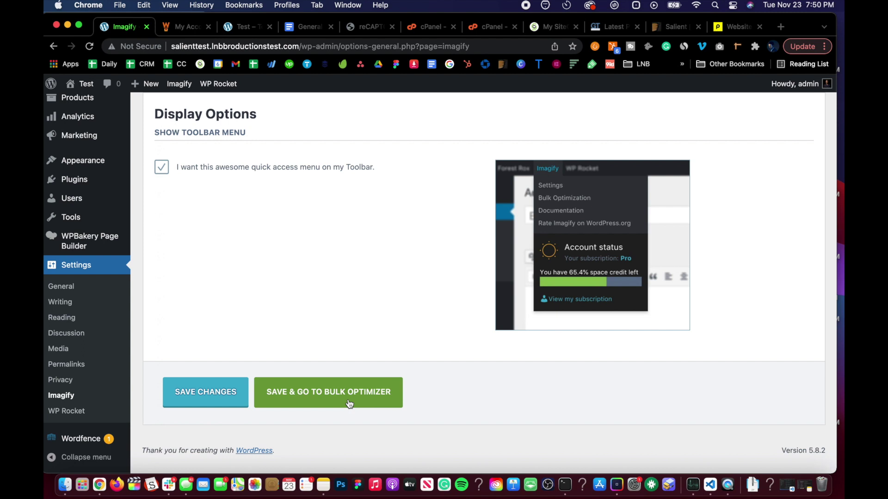
click(66, 411)
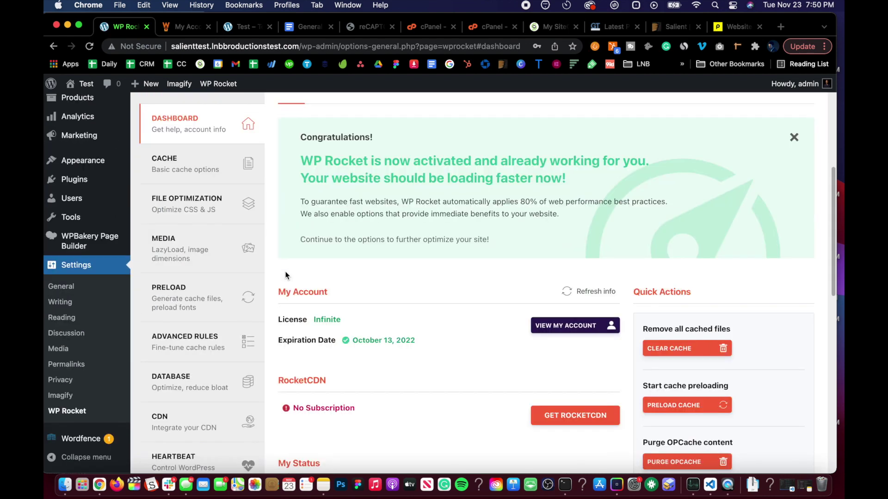
Close the RocketCDN and Preload notices, choose 'Yes, allow' for diagnostics, and close the Mailchimp notice
scroll(285, 276, down, 2)
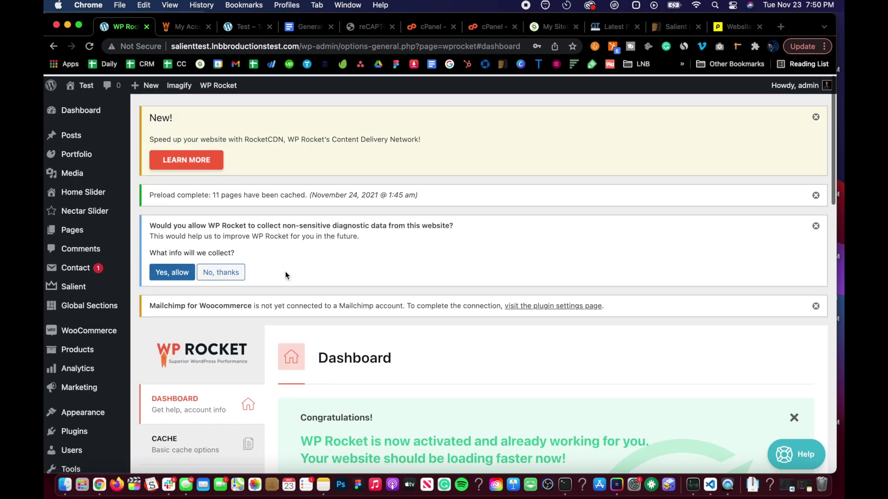
click(816, 117)
click(816, 116)
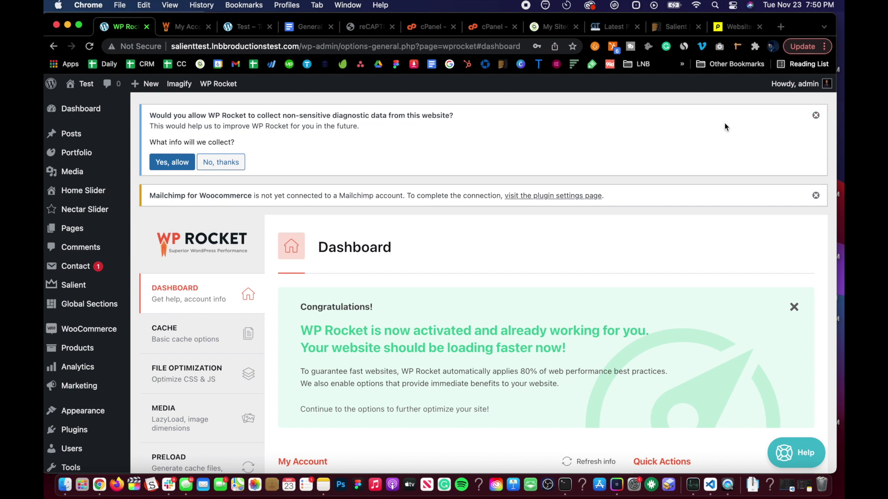
click(172, 161)
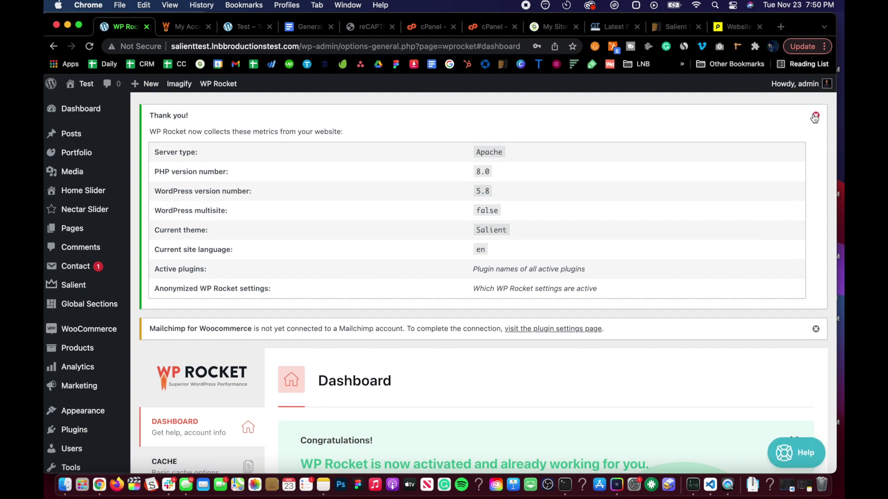
click(816, 329)
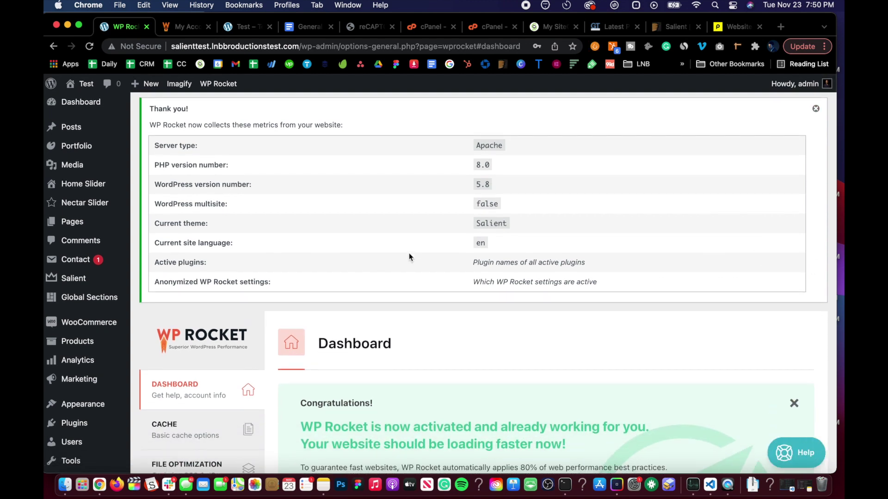
scroll(409, 253, down, 10)
scroll(219, 225, up, 5)
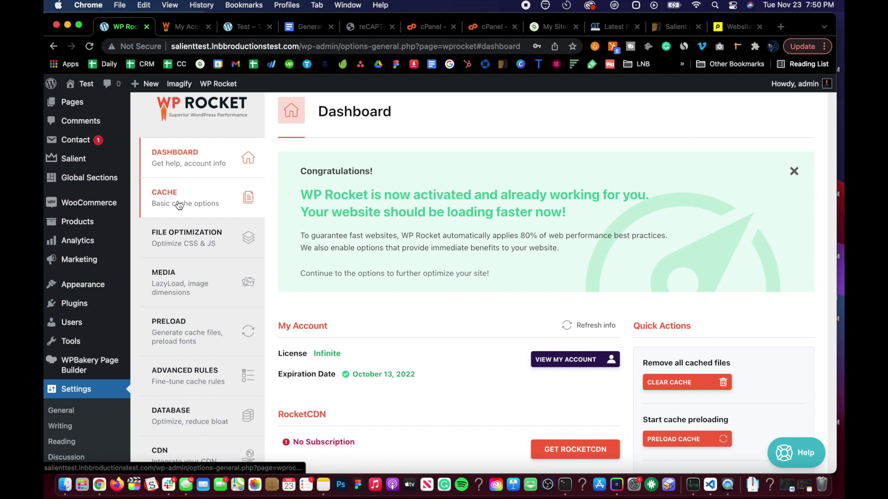
In WP Rocket's File Optimization settings, switch on Minify CSS files
click(179, 202)
scroll(318, 276, down, 5)
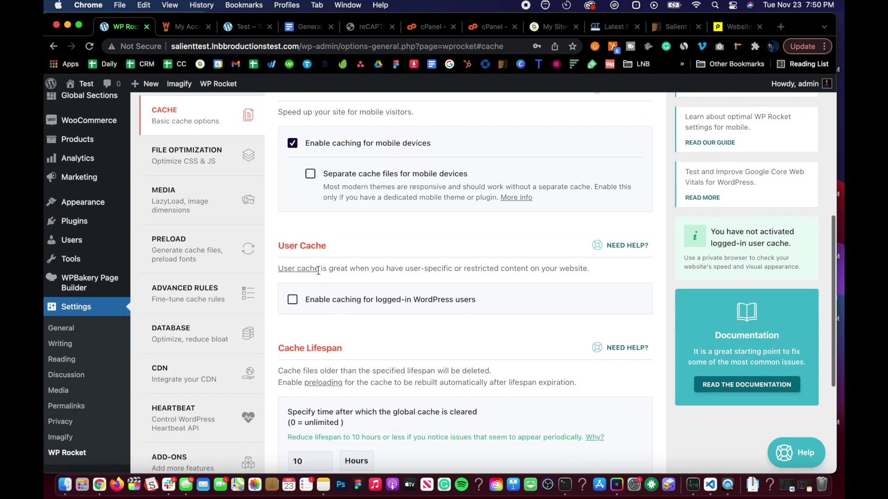
scroll(319, 275, up, 5)
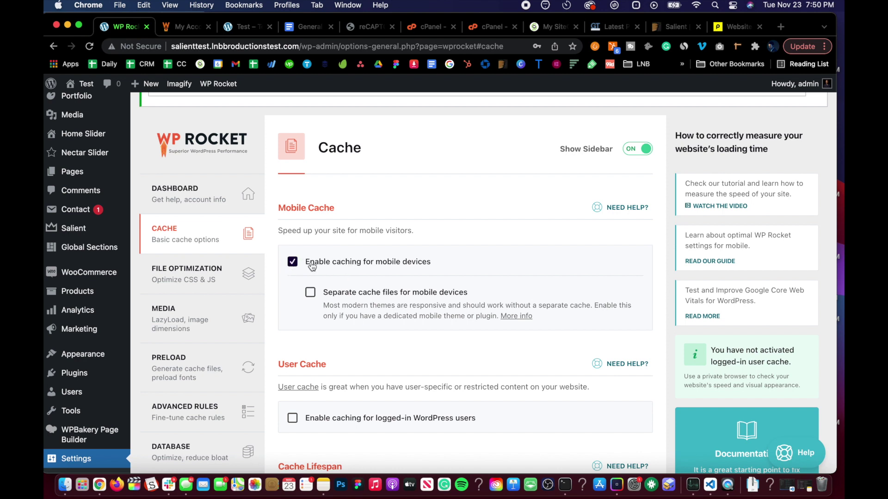
click(187, 273)
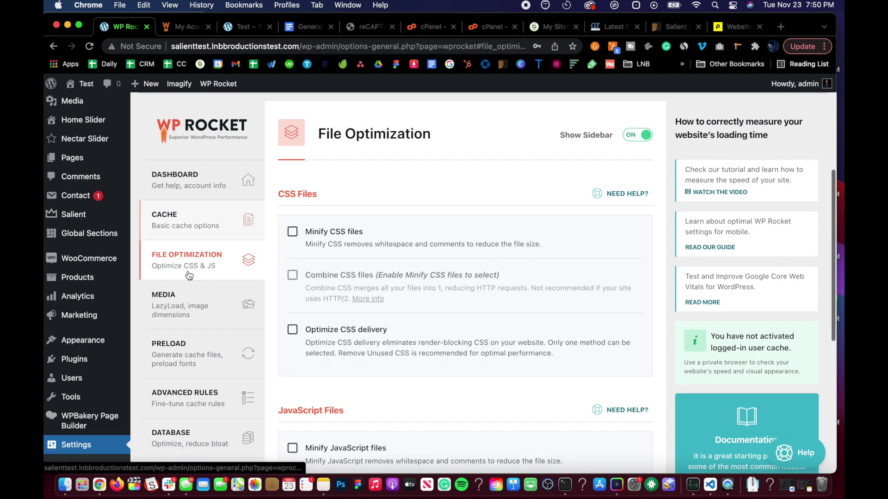
scroll(326, 233, down, 3)
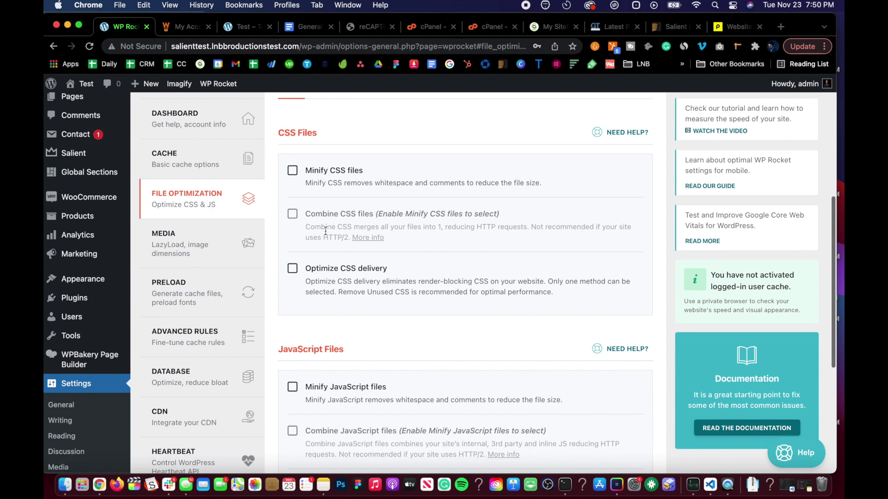
click(292, 171)
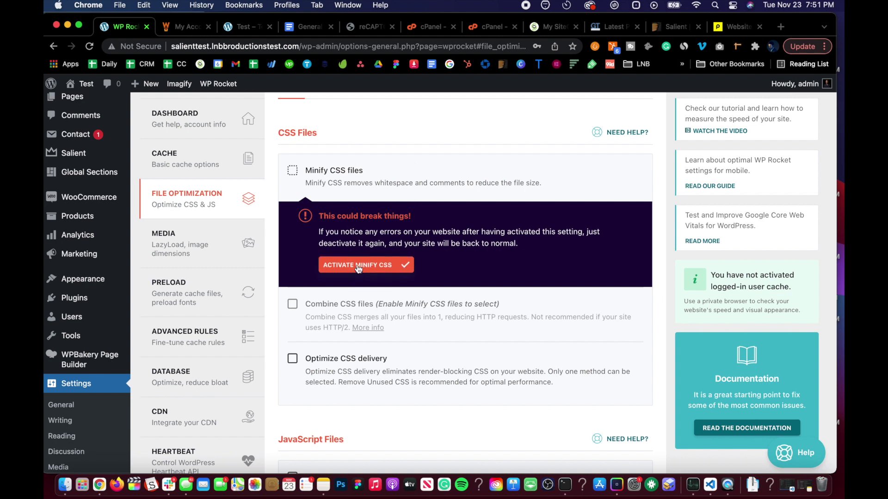
Save the File Optimization settings with Minify CSS enabled
scroll(317, 324, down, 2)
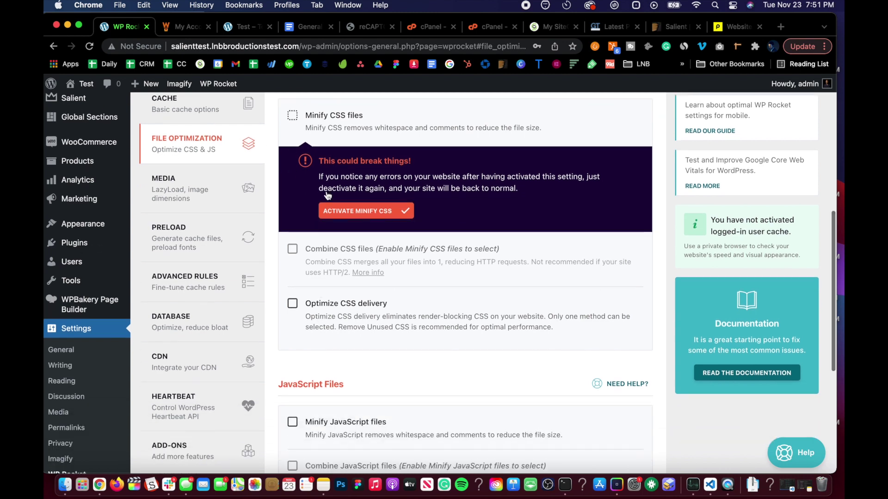
scroll(319, 281, down, 1)
scroll(318, 277, down, 3)
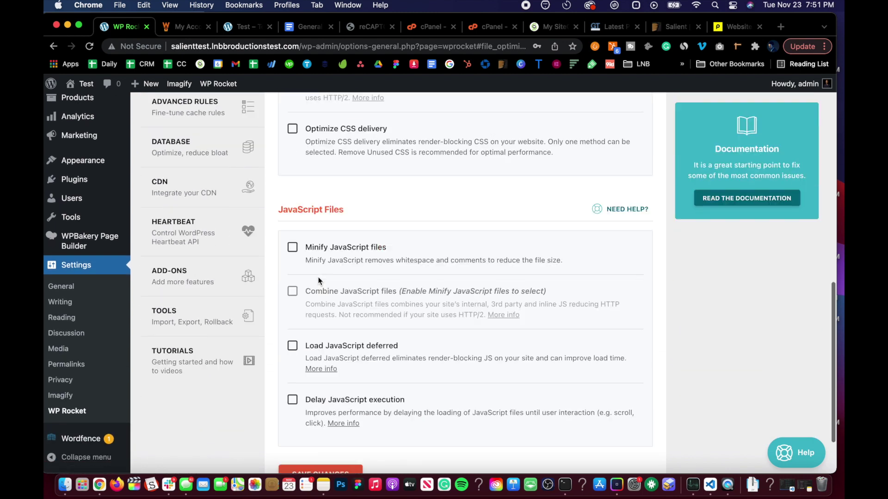
scroll(318, 277, up, 8)
scroll(318, 277, down, 10)
scroll(318, 277, up, 10)
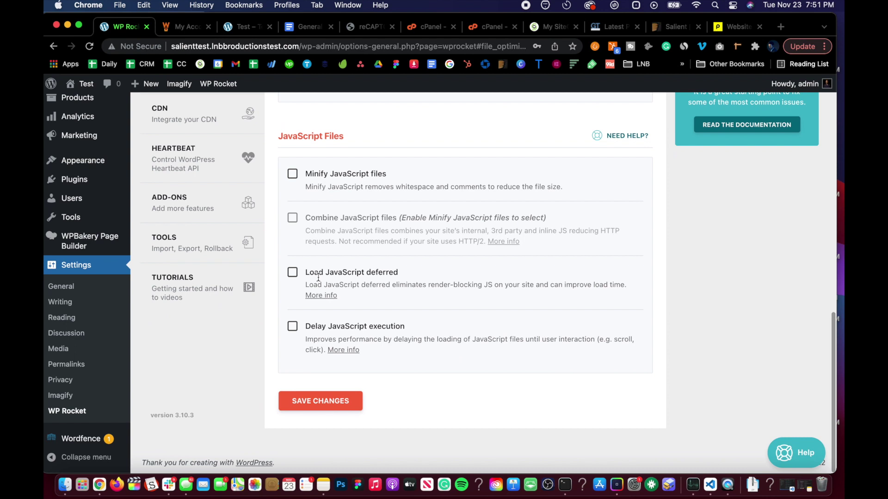
scroll(320, 301, down, 10)
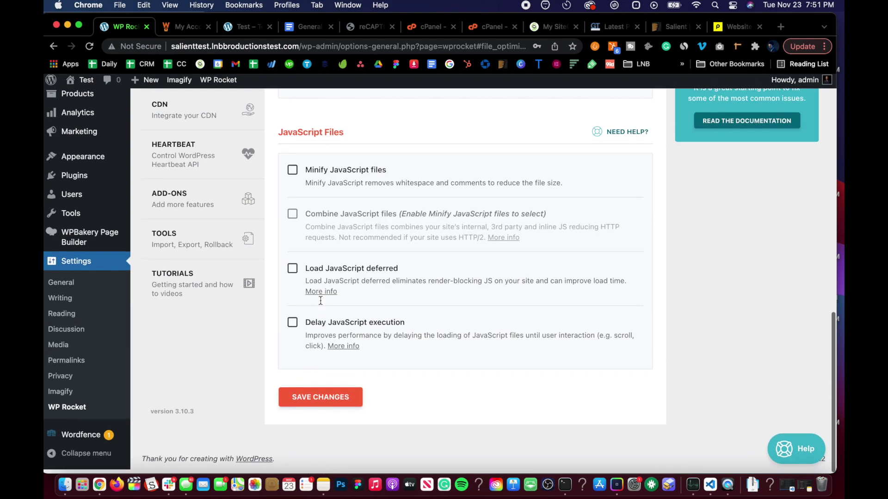
scroll(320, 300, up, 15)
scroll(325, 299, down, 9)
scroll(331, 324, up, 3)
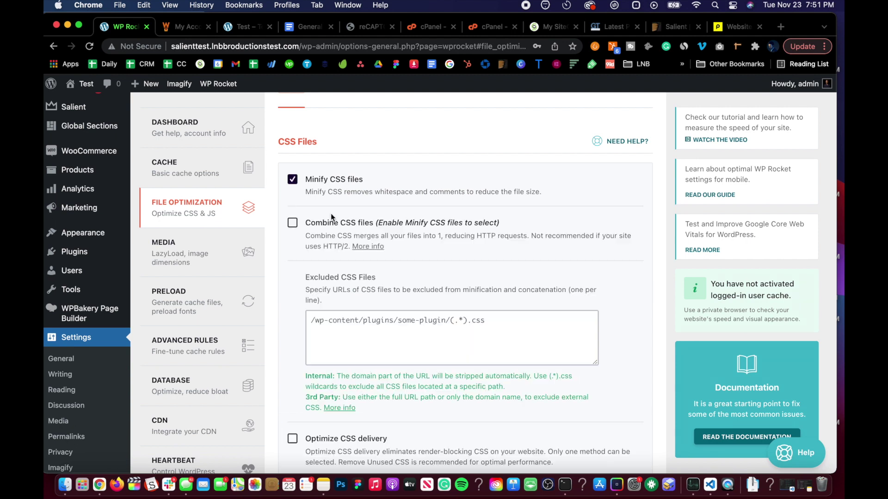
scroll(333, 223, down, 10)
click(304, 410)
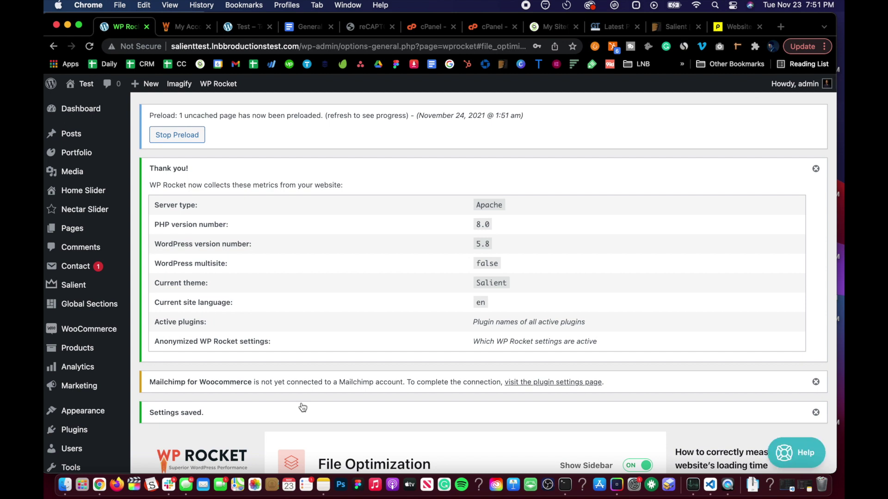
scroll(303, 408, down, 10)
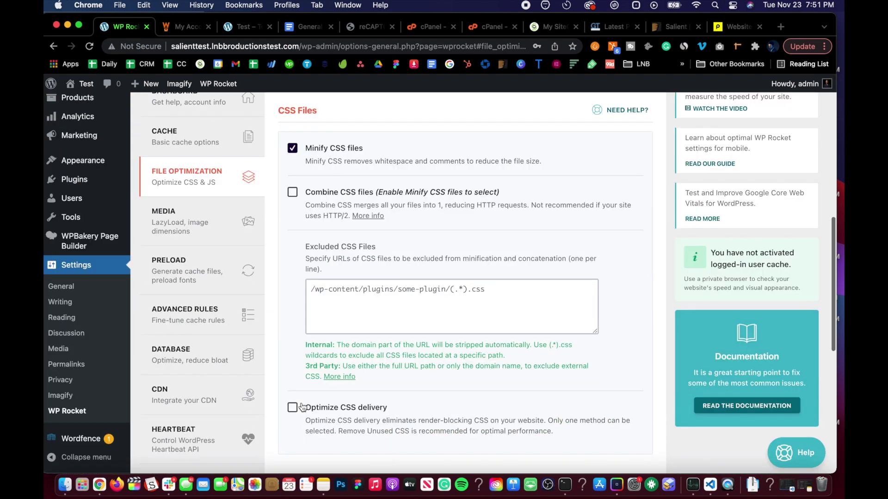
mouse_move(74, 86)
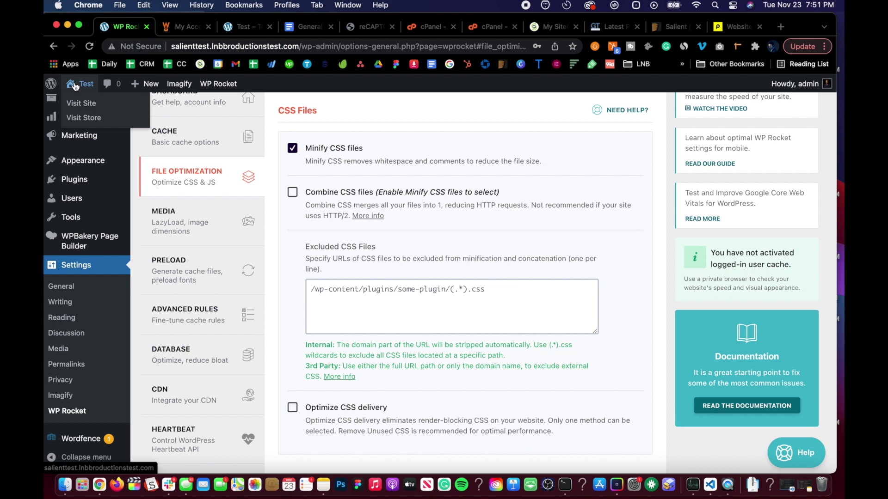
right_click(78, 103)
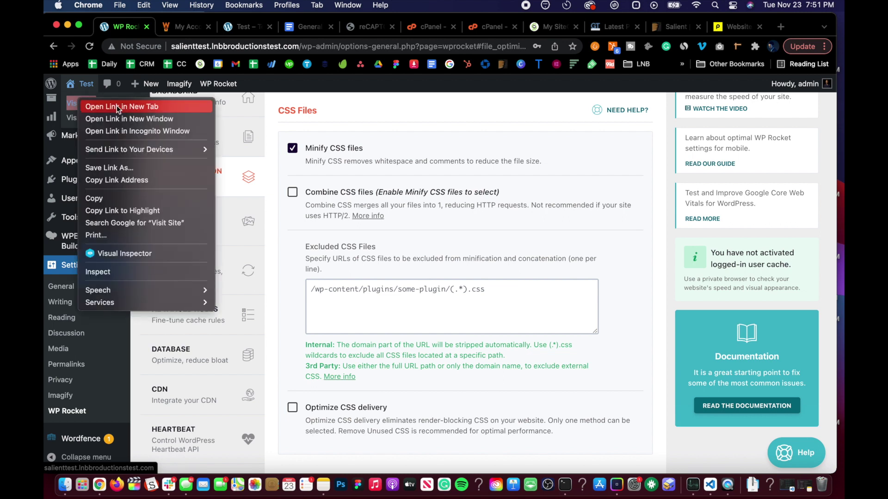
click(117, 107)
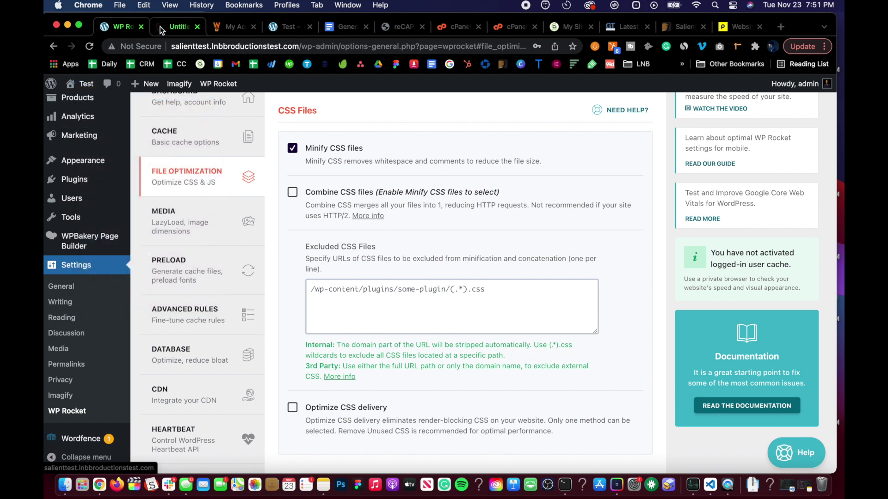
click(160, 27)
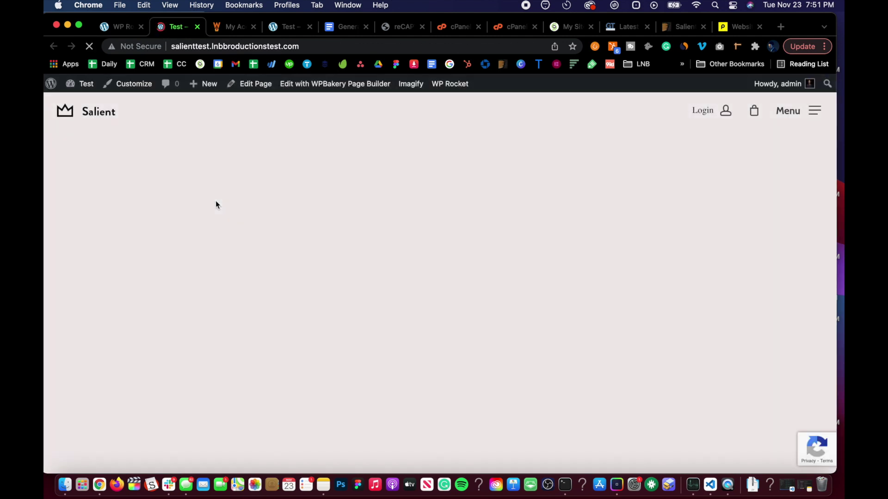
scroll(215, 201, down, 5)
scroll(216, 202, down, 3)
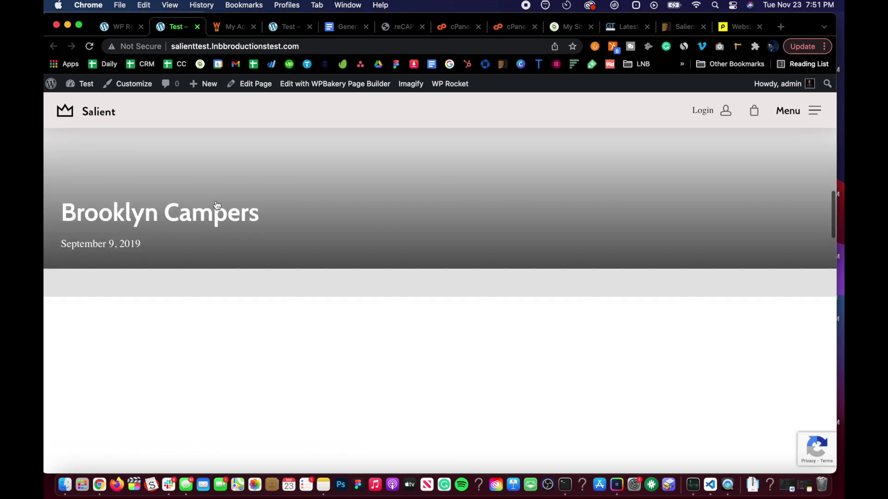
scroll(216, 204, down, 10)
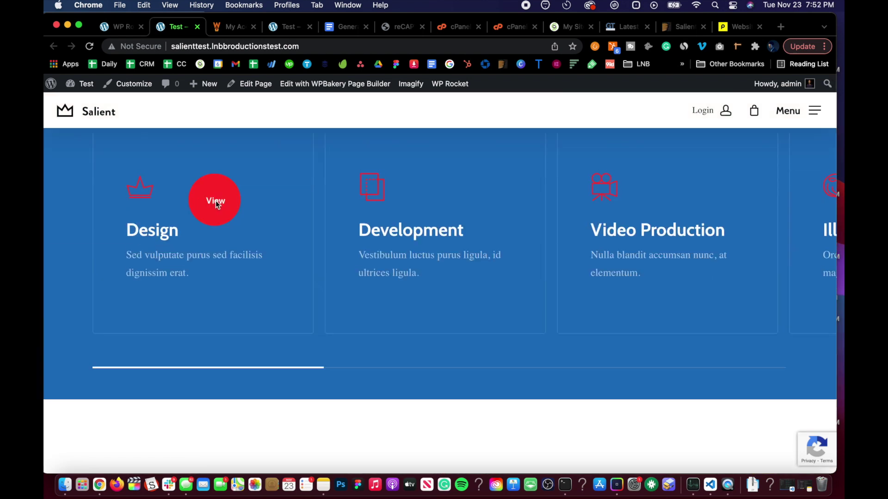
scroll(215, 201, down, 8)
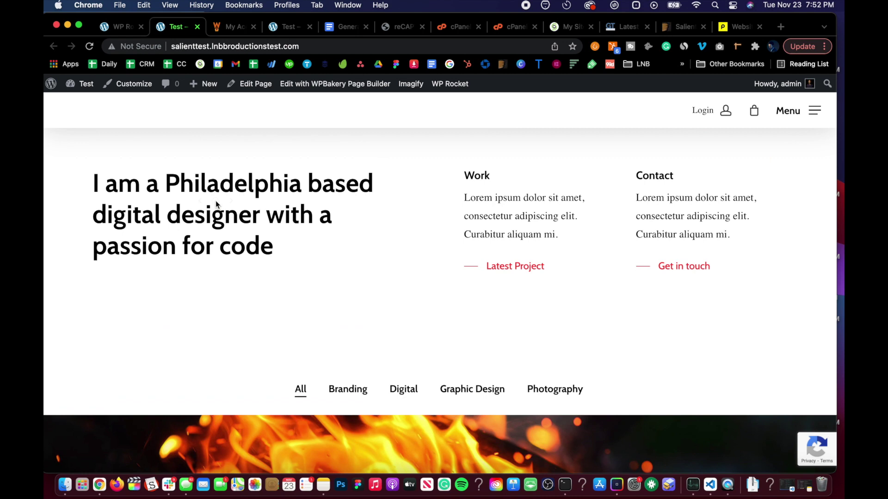
scroll(216, 200, up, 15)
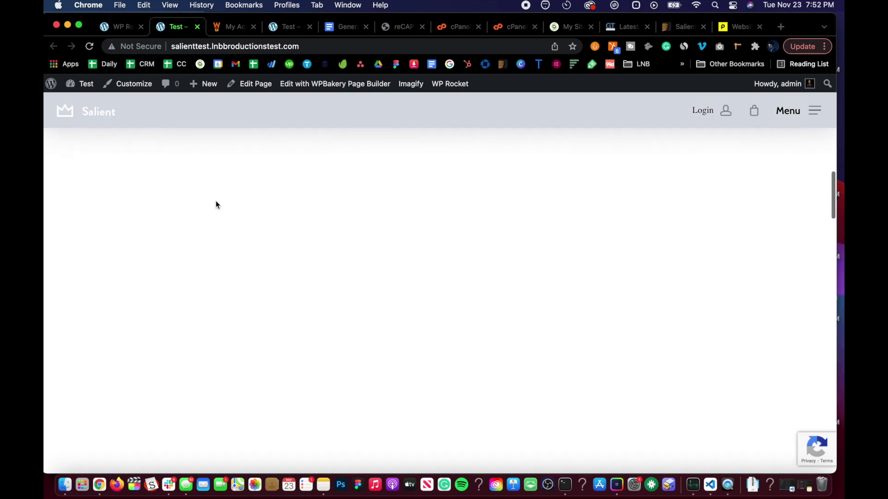
scroll(215, 202, down, 15)
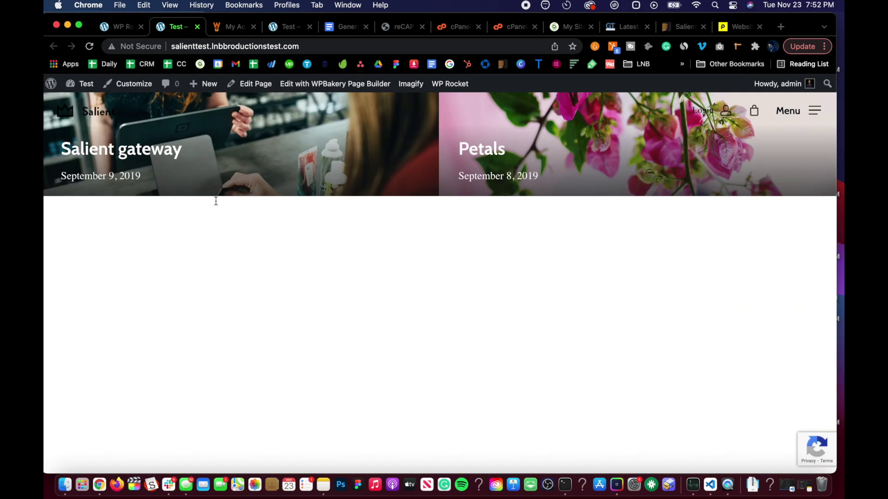
scroll(217, 205, down, 10)
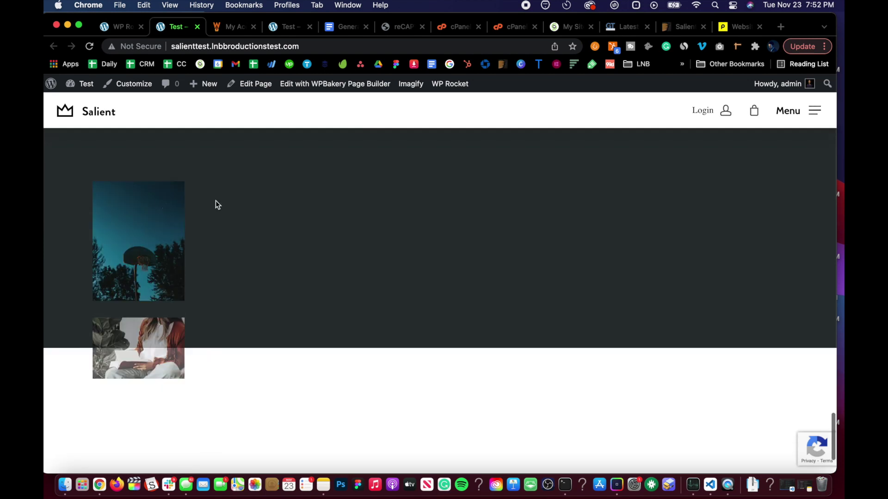
scroll(216, 200, up, 10)
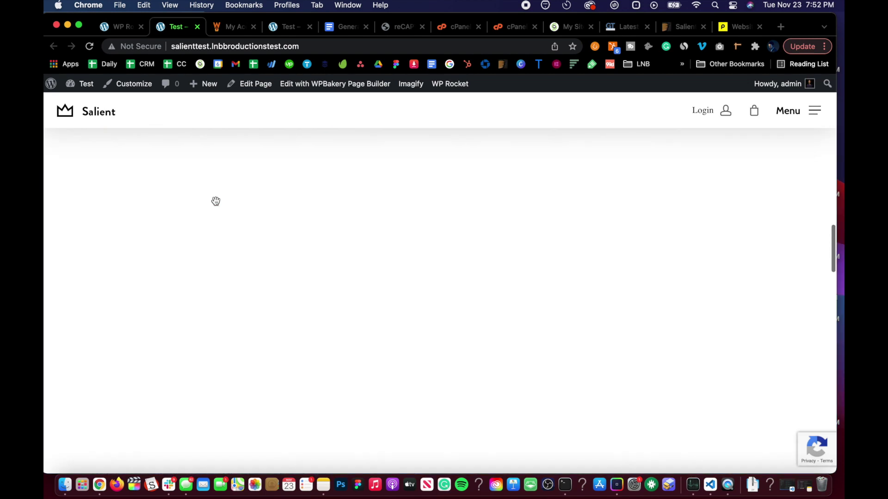
scroll(215, 201, up, 15)
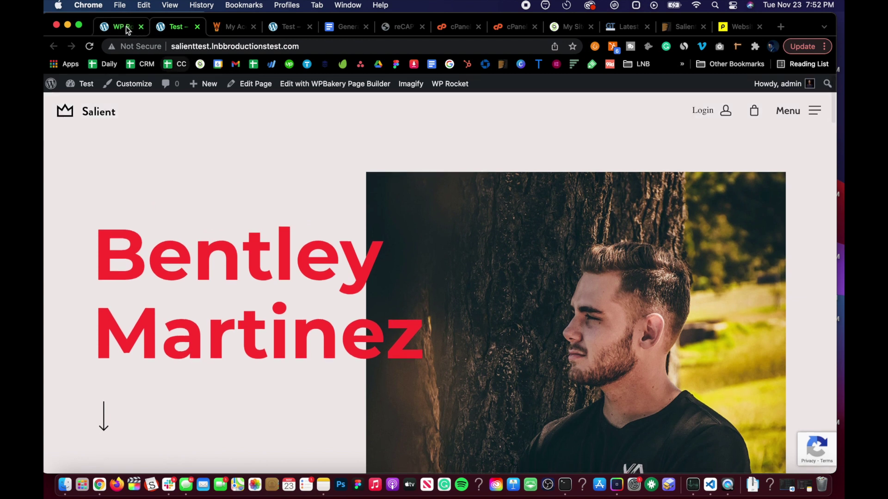
Turn on Combine CSS files in WP Rocket's file optimization and save the settings
click(126, 26)
click(293, 193)
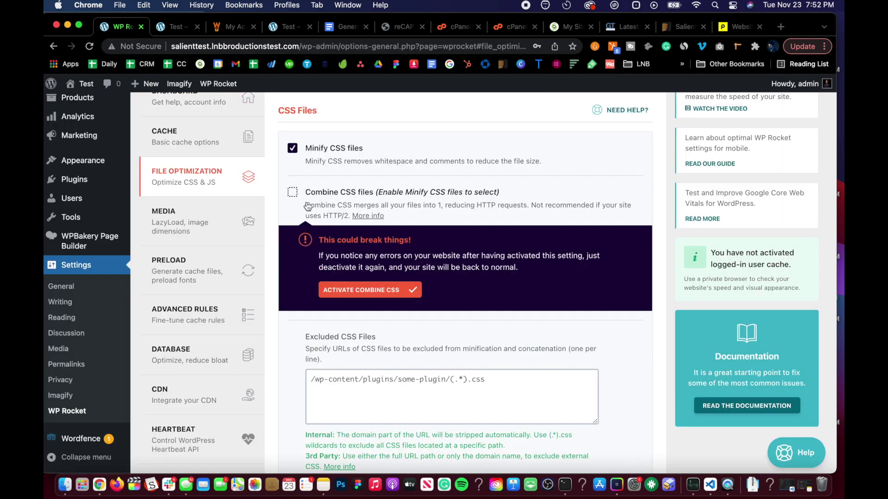
click(375, 296)
scroll(332, 348, down, 10)
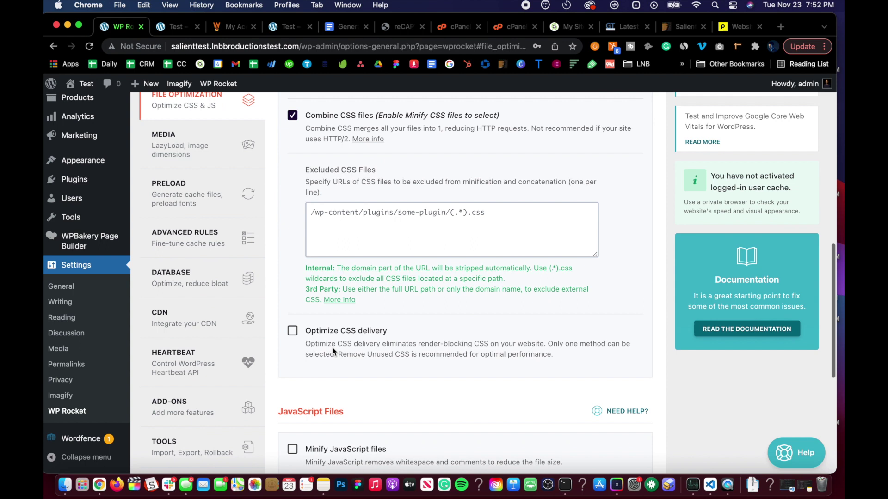
click(319, 403)
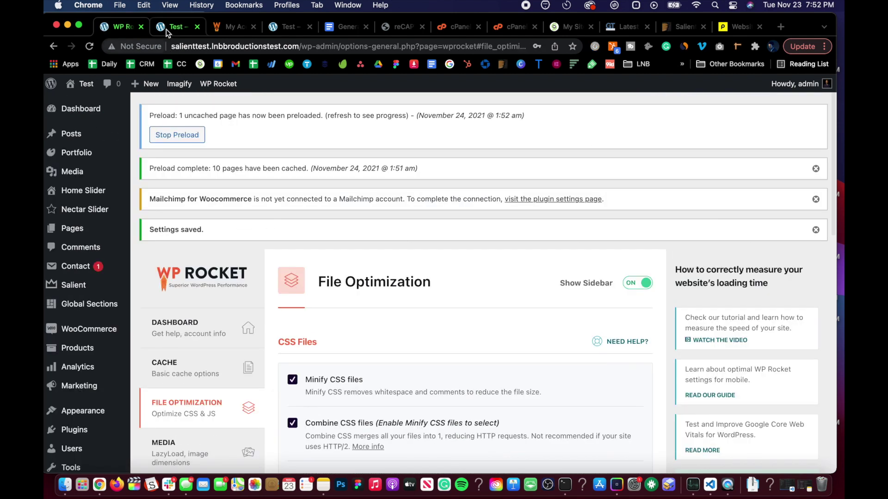
Reload the front page, then reopen the site in a new tab to confirm it renders intact
click(166, 29)
key(super+r)
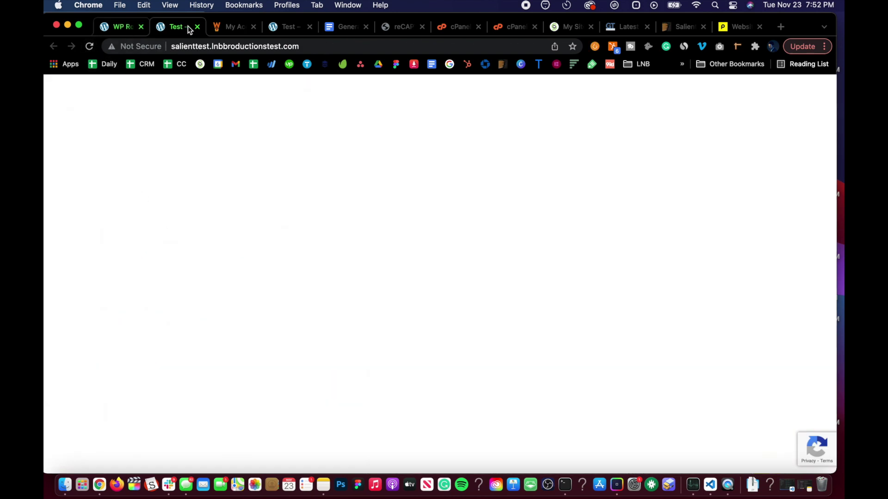
key(super+w)
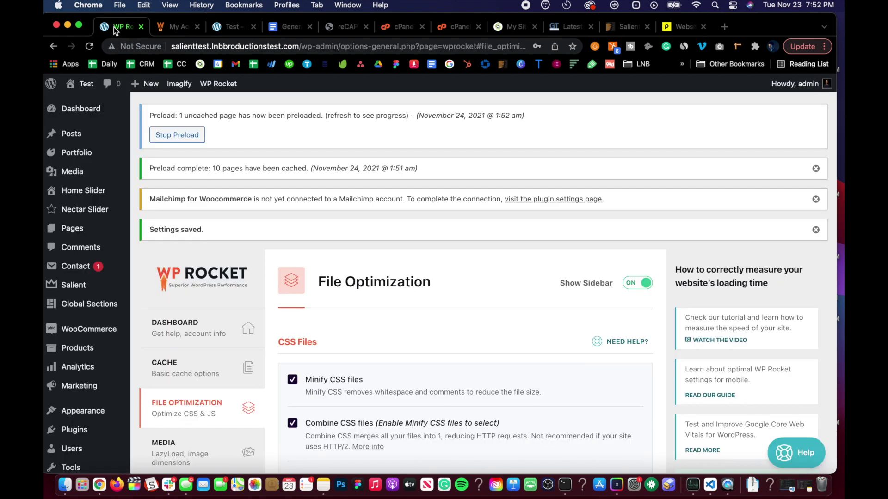
mouse_move(84, 84)
right_click(78, 104)
click(111, 107)
click(164, 30)
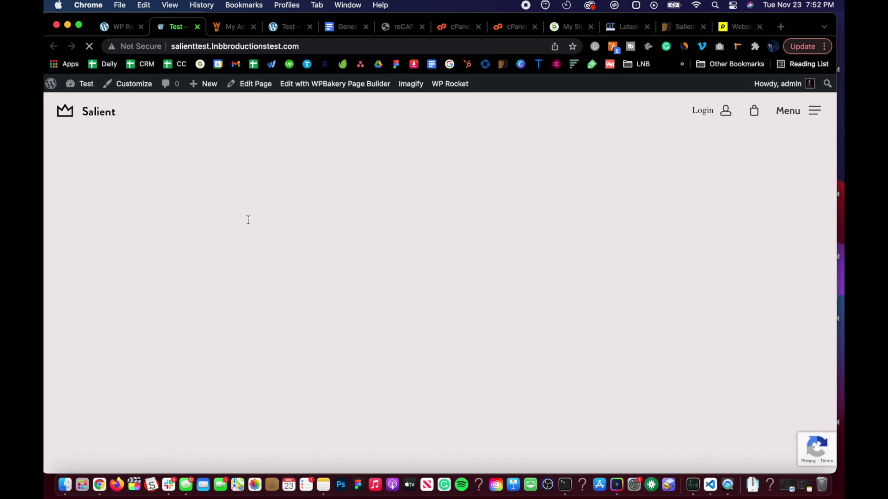
scroll(248, 220, down, 5)
scroll(248, 220, down, 10)
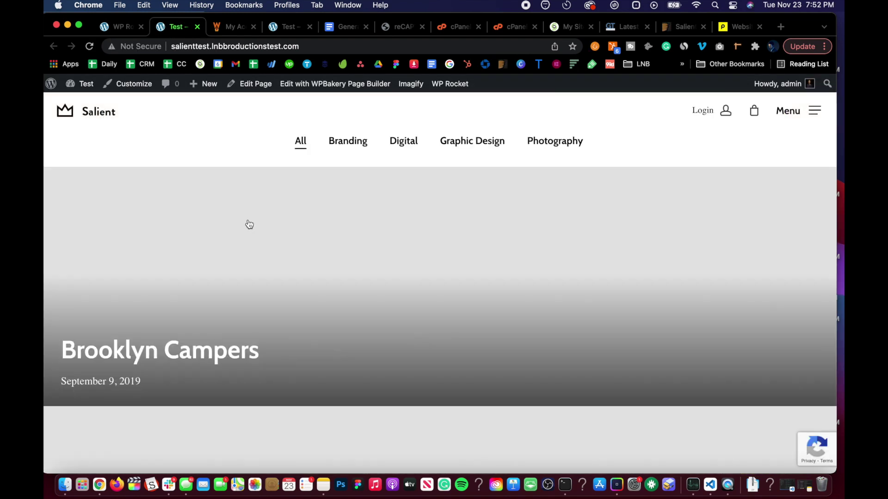
scroll(248, 220, up, 15)
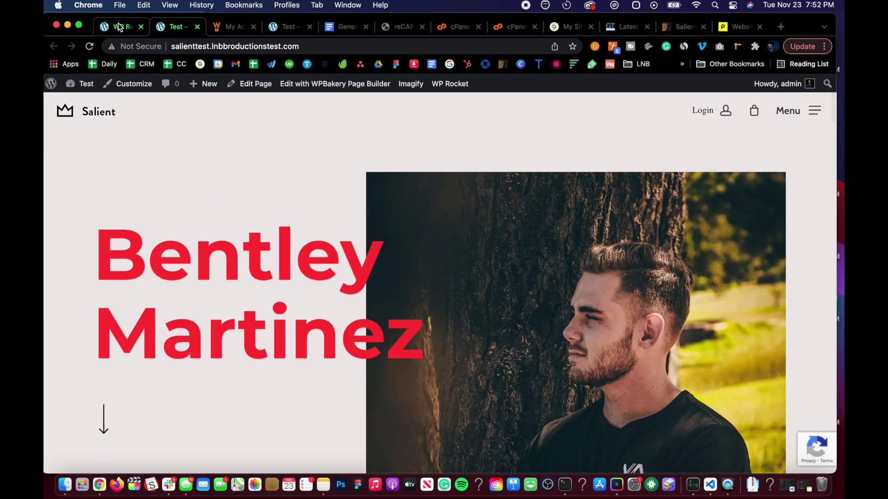
Turn on Optimize CSS delivery with Remove Unused CSS in WP Rocket
click(119, 27)
scroll(290, 347, down, 7)
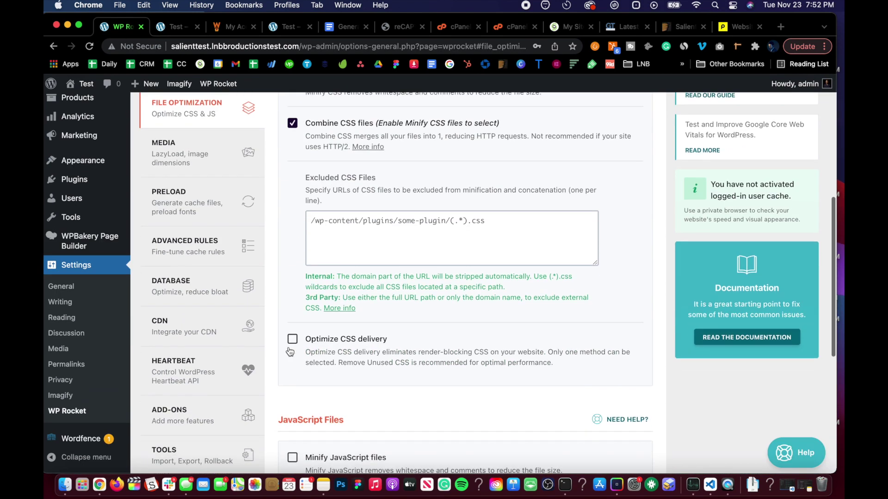
click(292, 338)
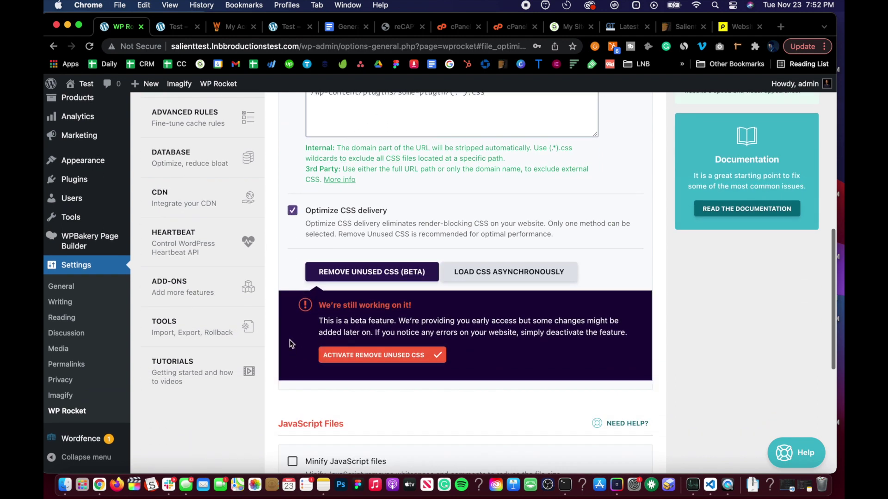
click(355, 356)
scroll(354, 360, down, 5)
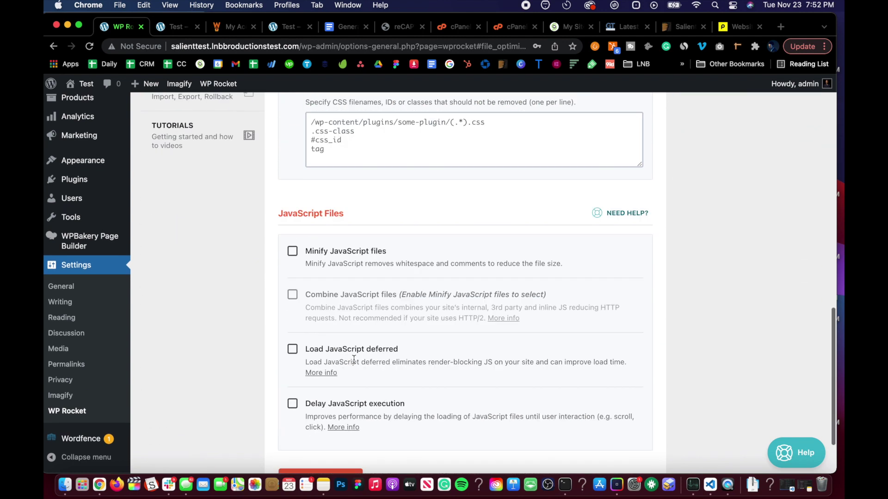
scroll(353, 359, up, 2)
scroll(353, 359, down, 4)
scroll(354, 359, up, 4)
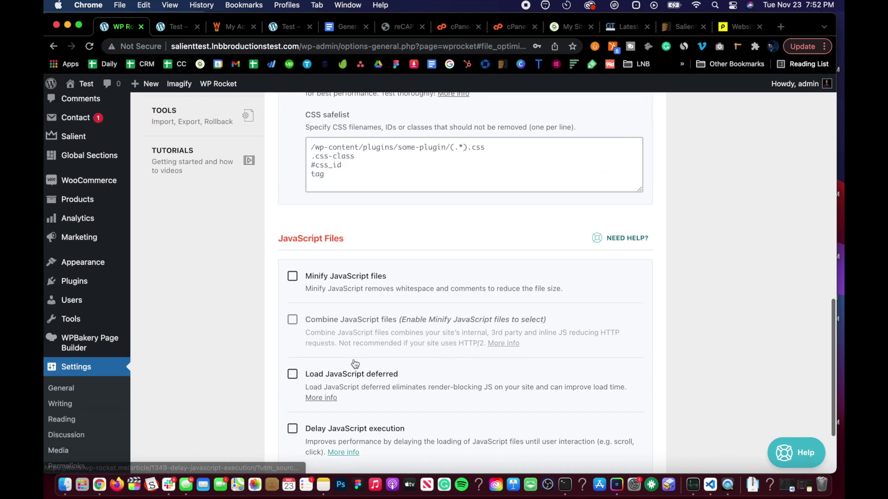
scroll(325, 260, up, 4)
scroll(293, 218, down, 7)
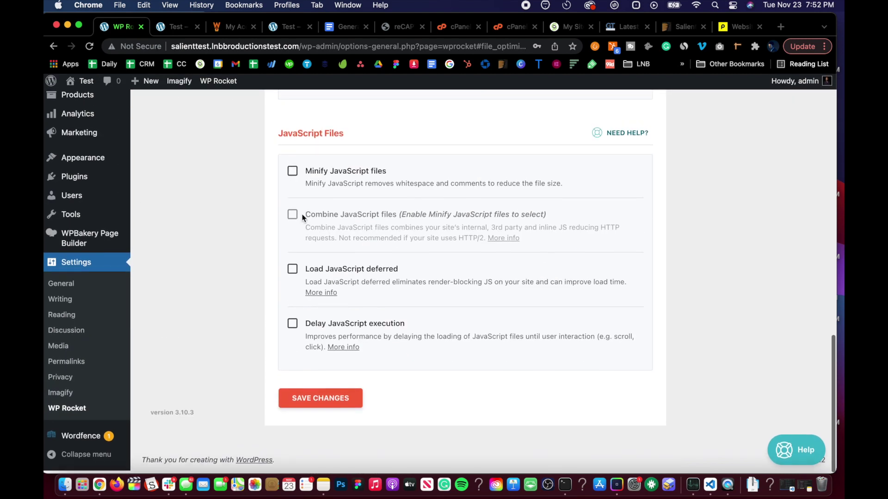
Enable Minify, Combine, Load deferred and Delay execution for JavaScript, then save
click(292, 175)
click(352, 269)
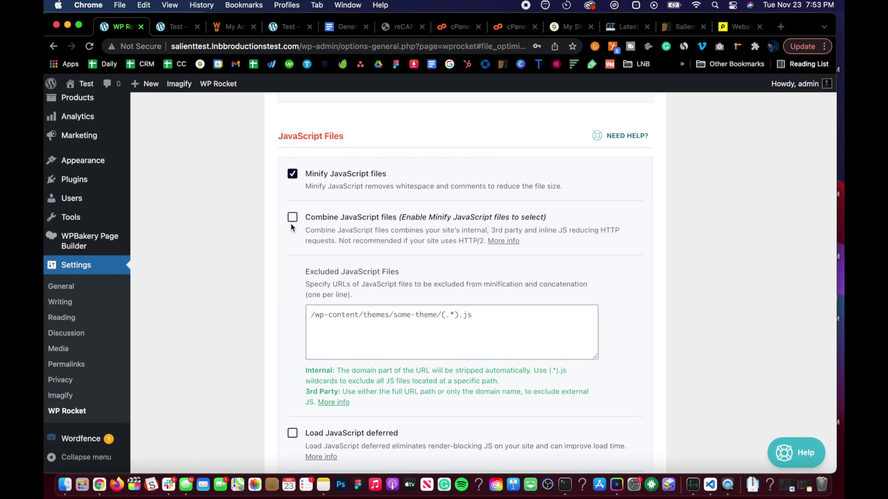
click(292, 219)
click(360, 314)
scroll(266, 334, down, 5)
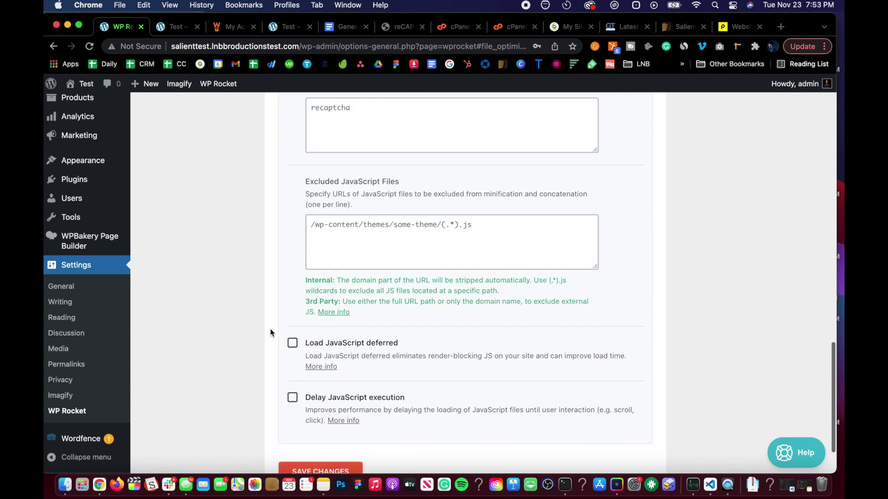
click(285, 342)
scroll(289, 359, down, 3)
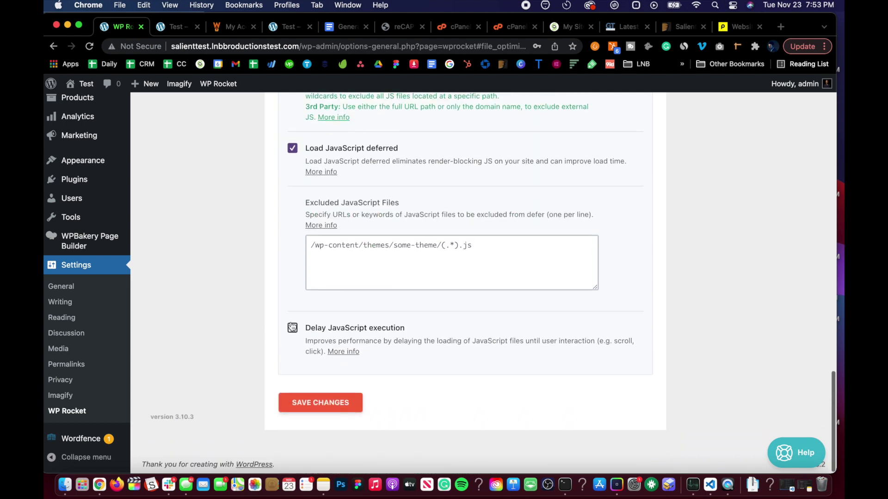
click(292, 327)
scroll(291, 323, down, 4)
scroll(287, 298, up, 20)
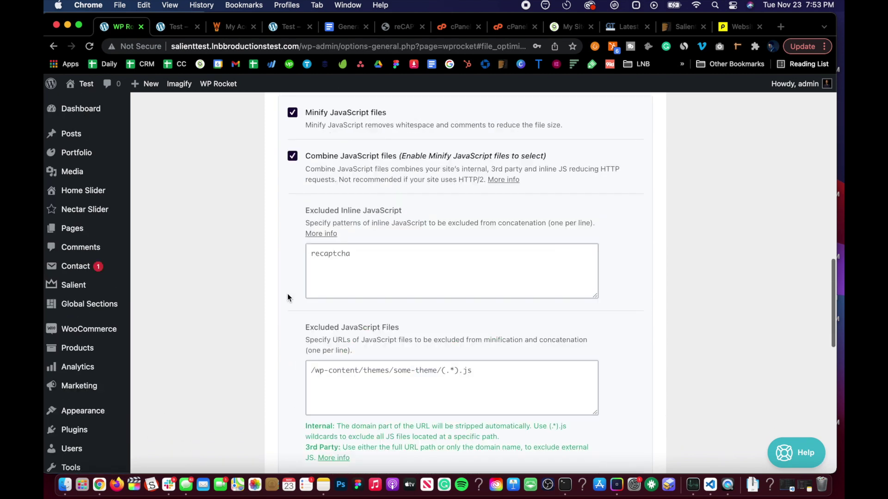
scroll(287, 293, down, 20)
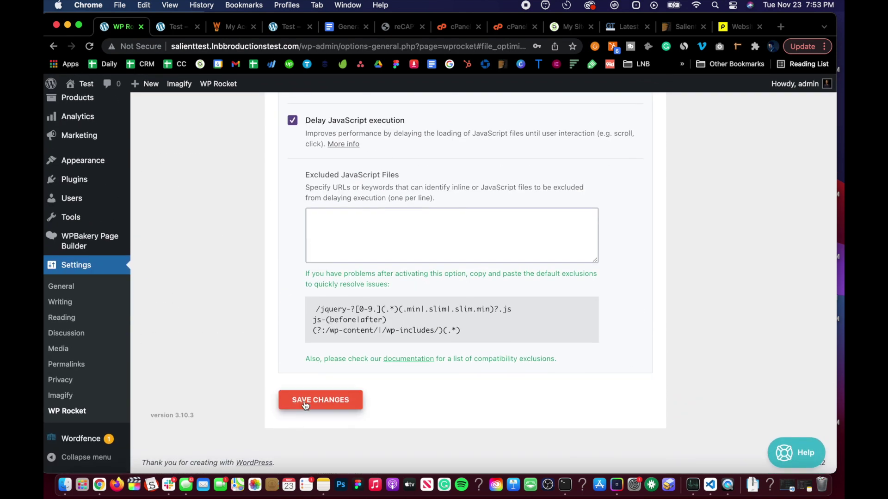
click(305, 406)
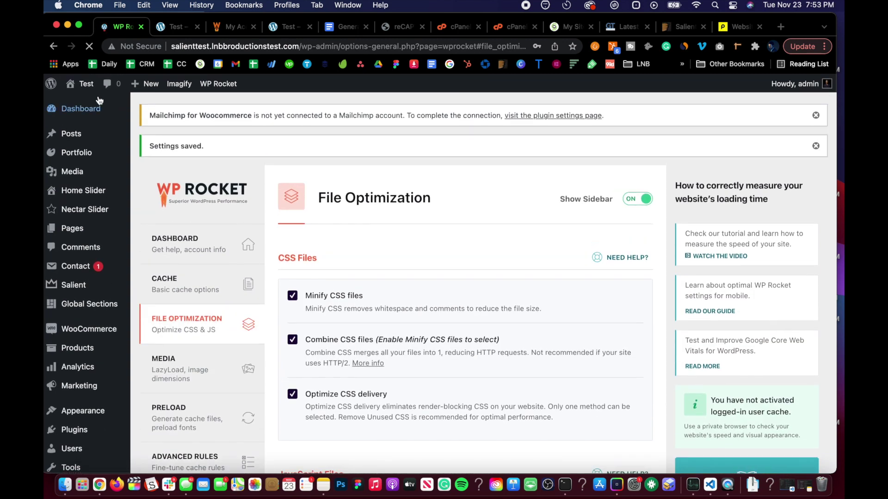
mouse_move(84, 84)
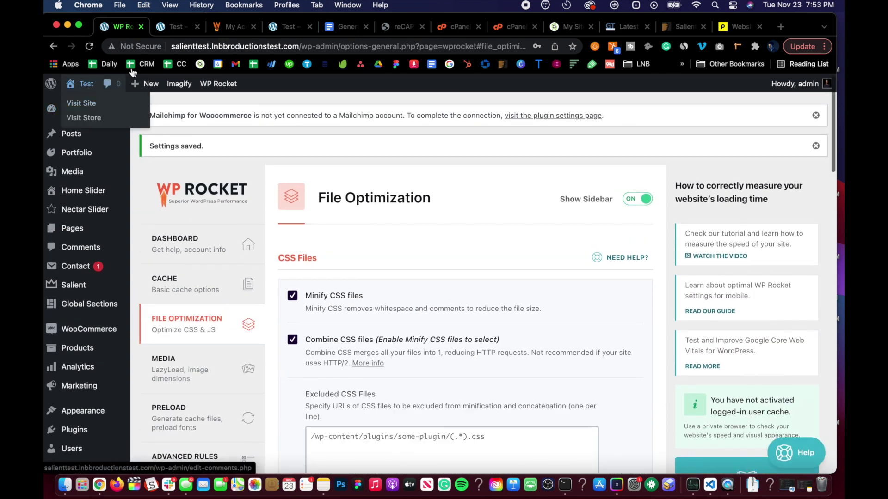
key(ctrl+Tab)
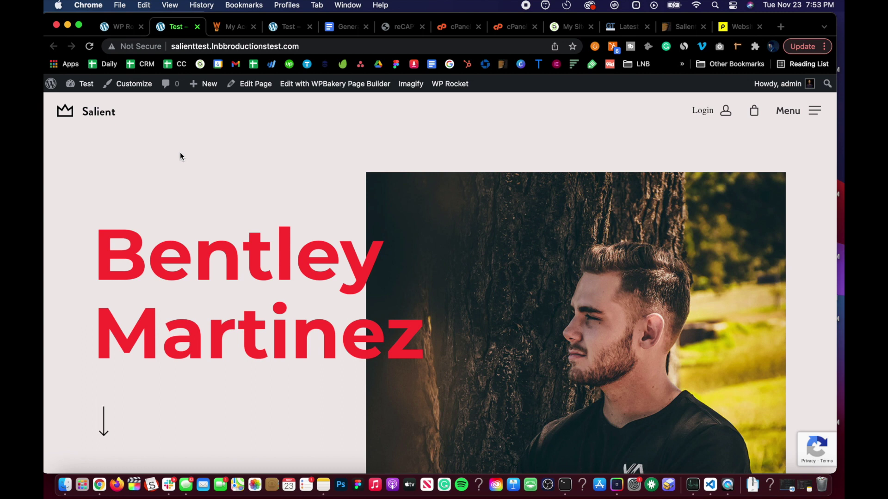
key(super+t)
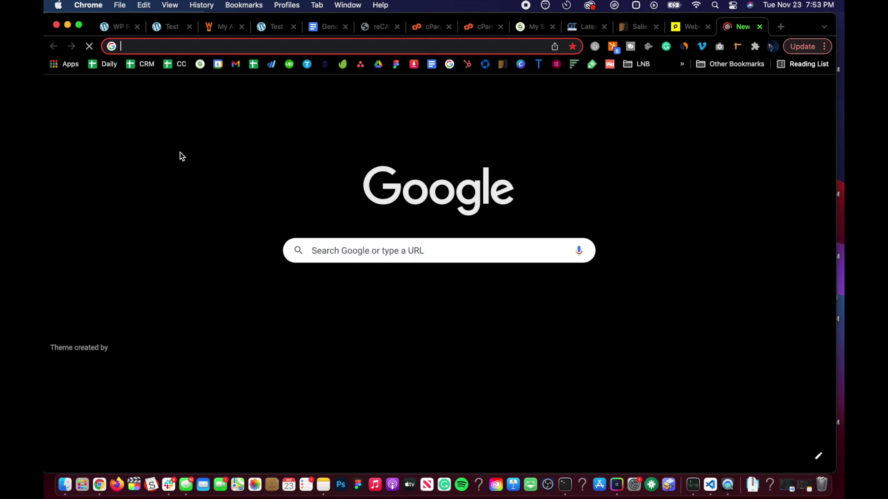
key(super+w)
key(super+r)
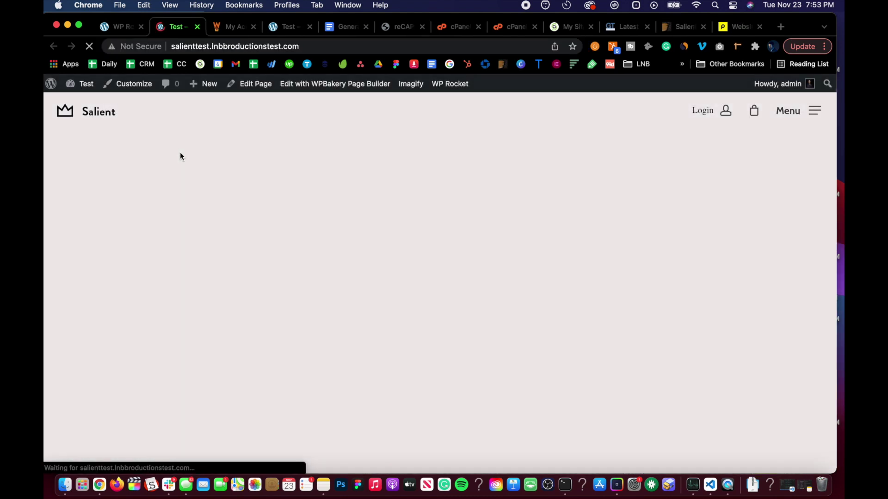
scroll(180, 152, down, 20)
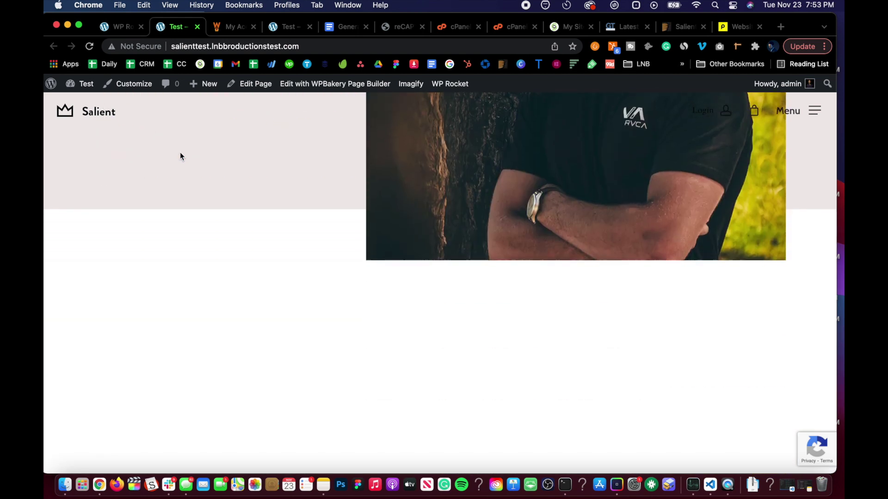
scroll(180, 156, down, 8)
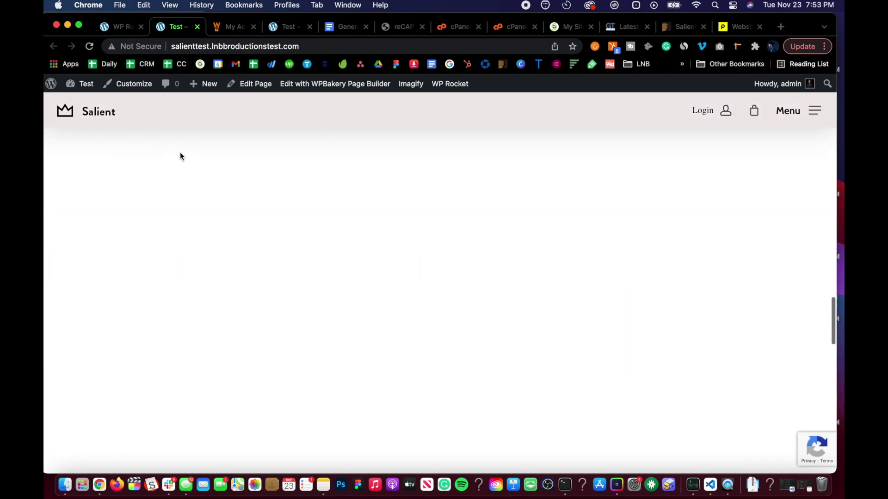
scroll(179, 156, down, 8)
scroll(180, 156, up, 10)
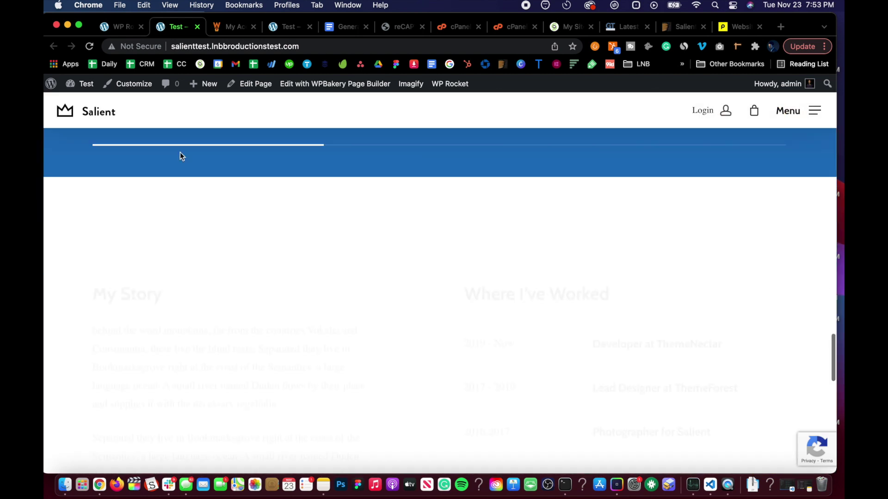
scroll(180, 153, down, 10)
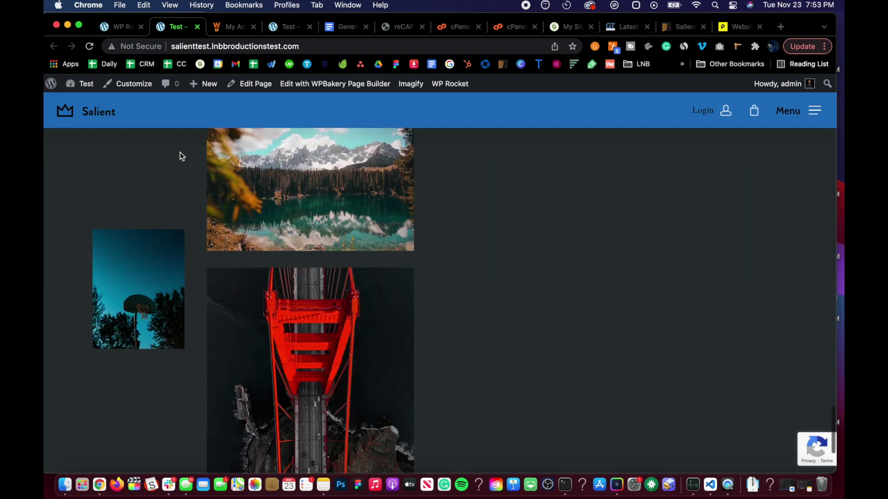
scroll(180, 156, up, 20)
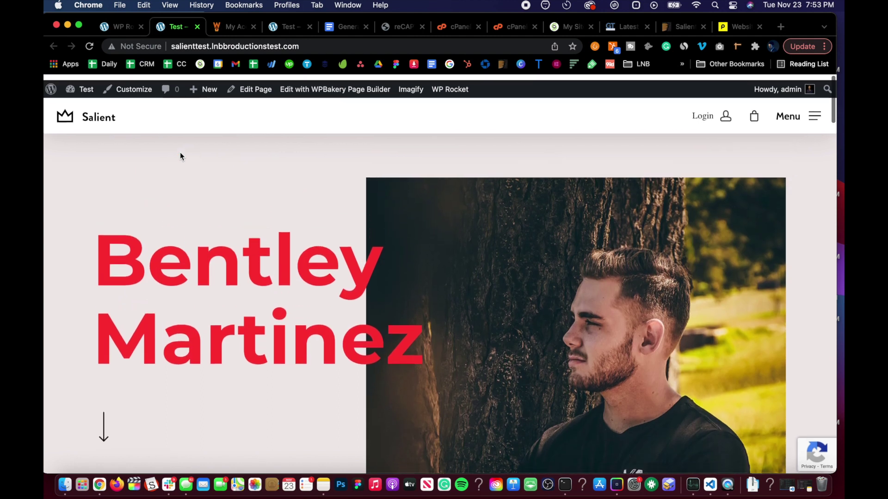
click(190, 47)
key(super+c)
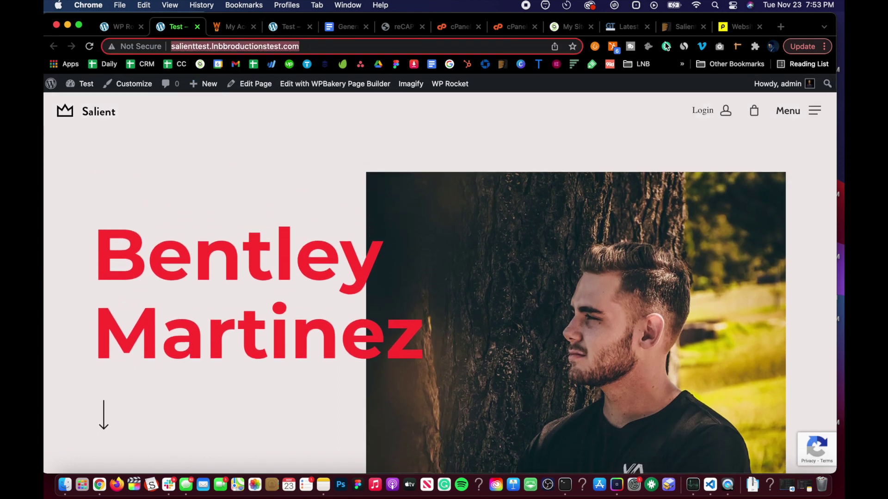
Run a new GTmetrix test on the pasted test site URL
click(625, 29)
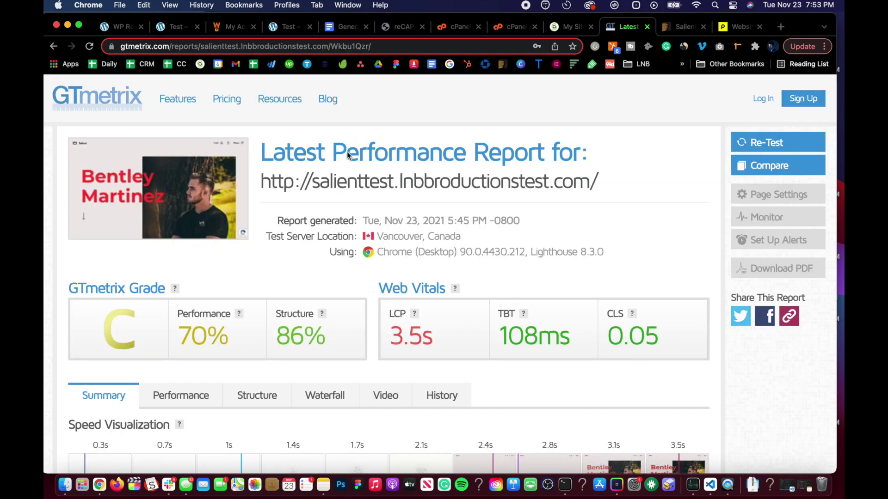
click(123, 108)
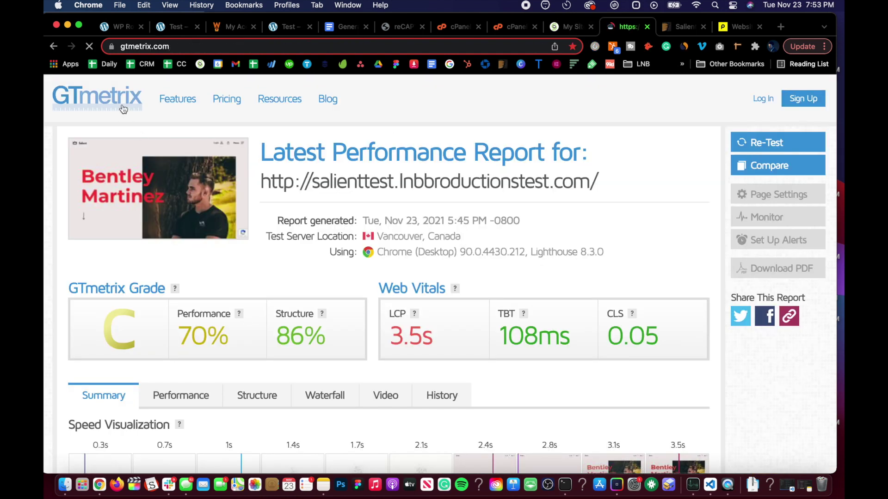
key(super+v)
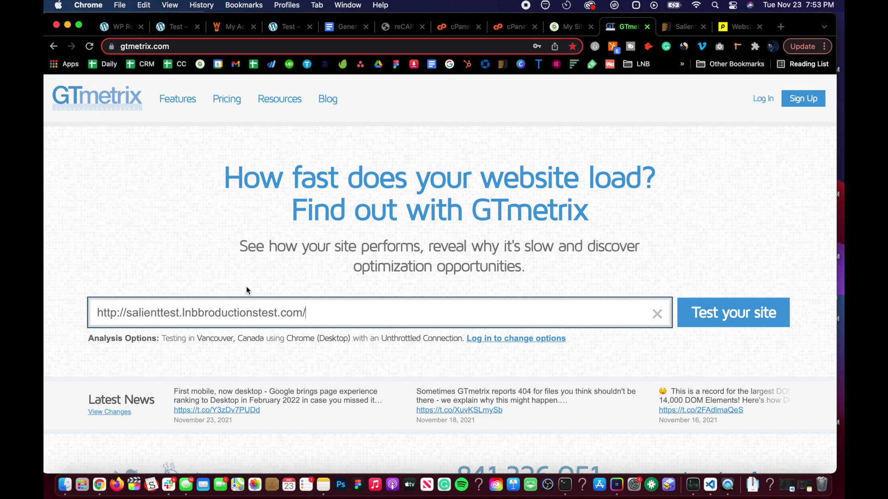
click(734, 313)
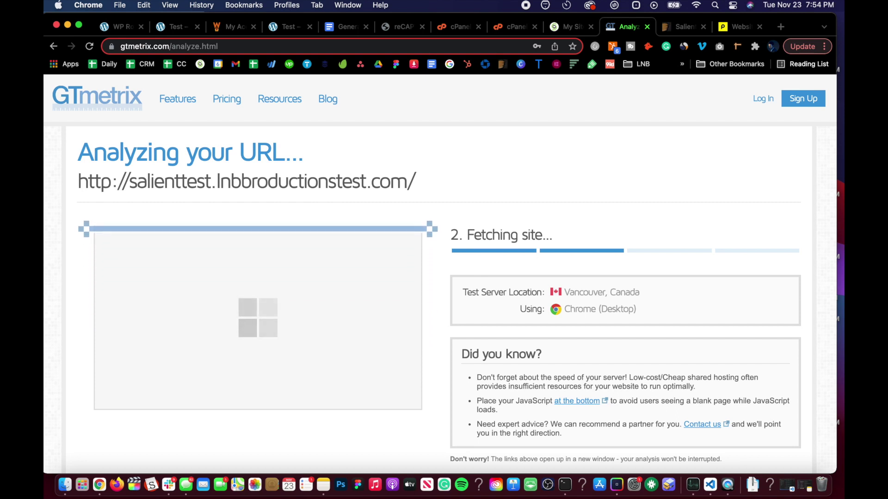
Launch Safari through Spotlight search
key(super+space)
text(safari)
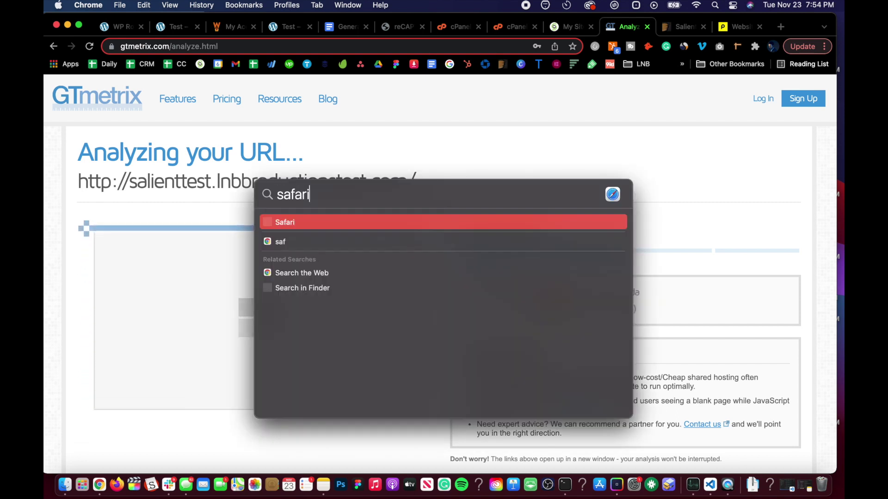
key(Return)
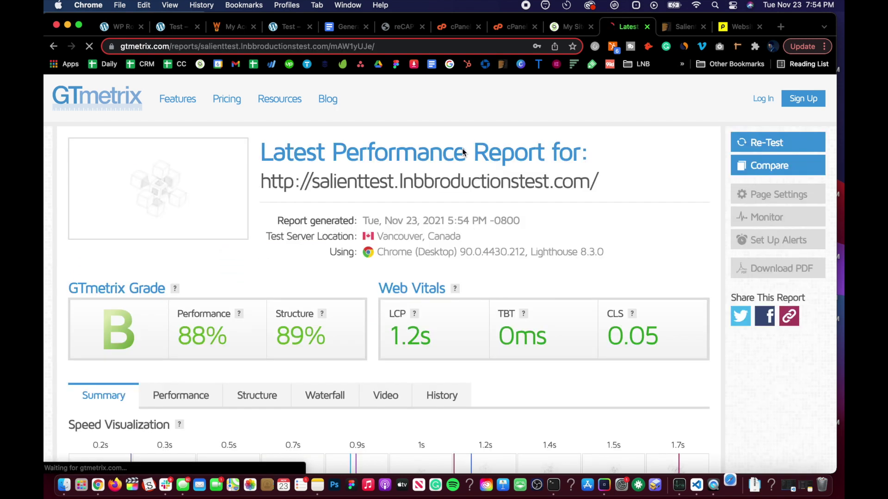
scroll(277, 321, down, 2)
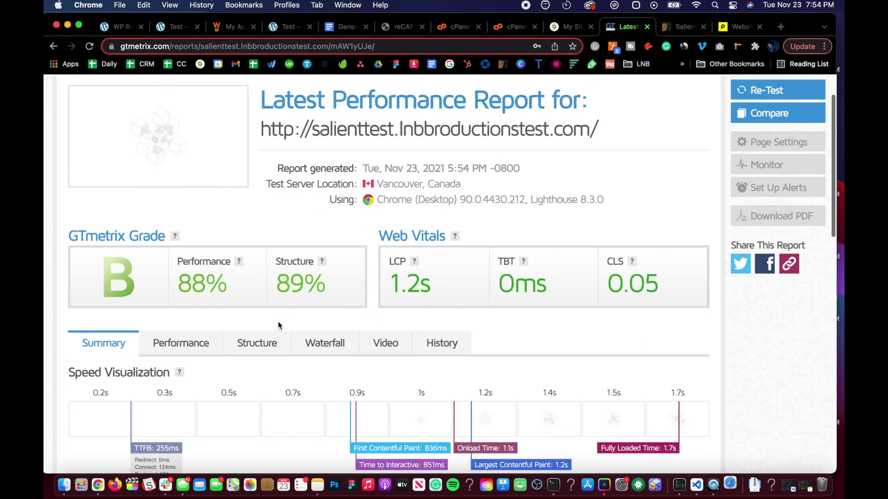
scroll(279, 327, down, 1)
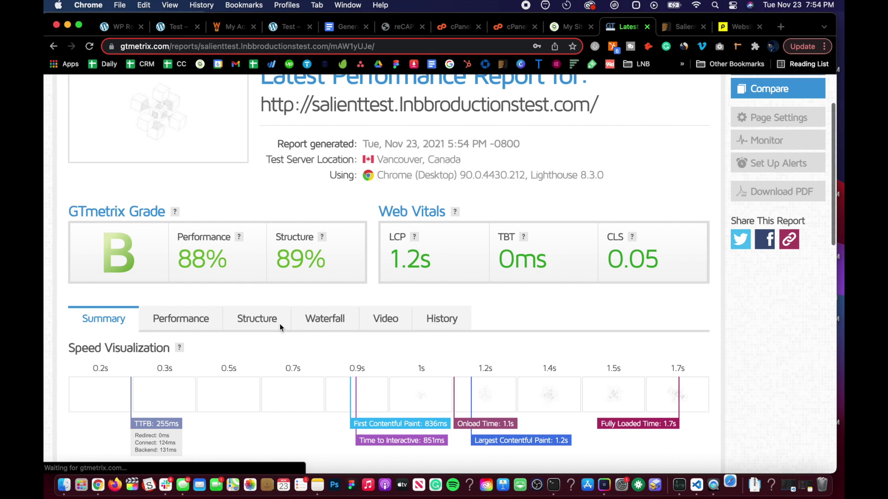
scroll(280, 328, down, 2)
scroll(279, 327, down, 5)
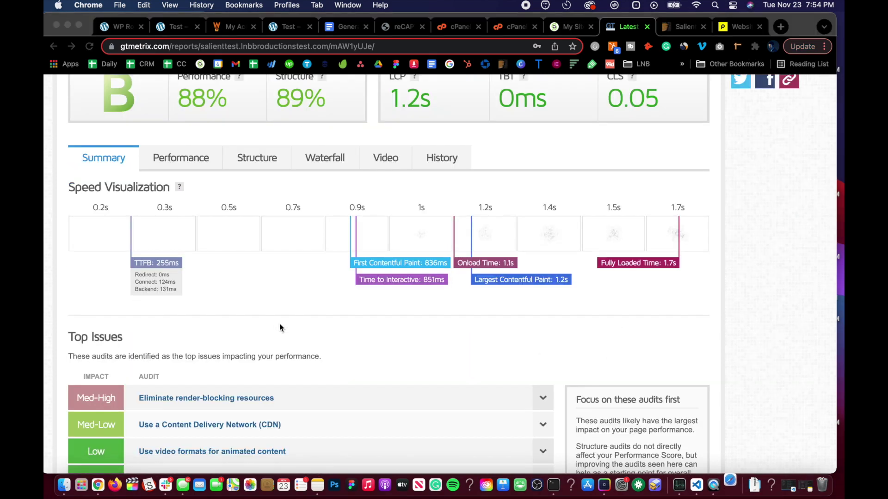
scroll(280, 324, up, 5)
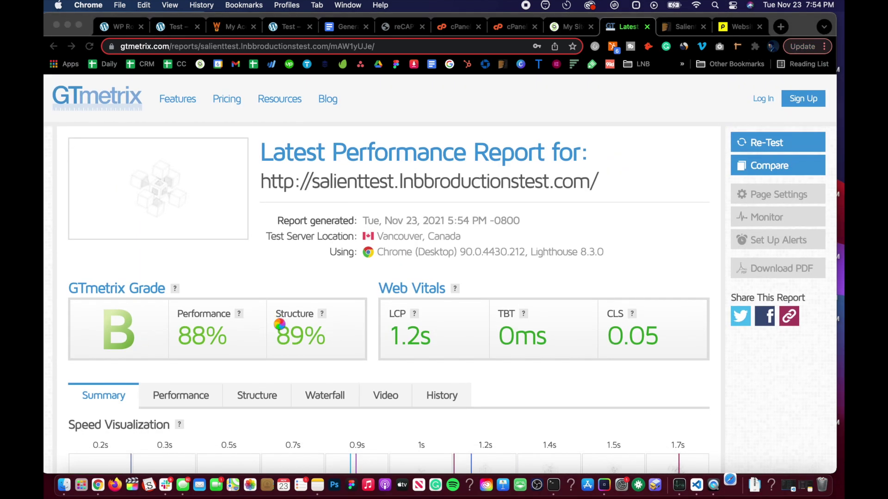
scroll(280, 324, down, 2)
scroll(280, 324, down, 3)
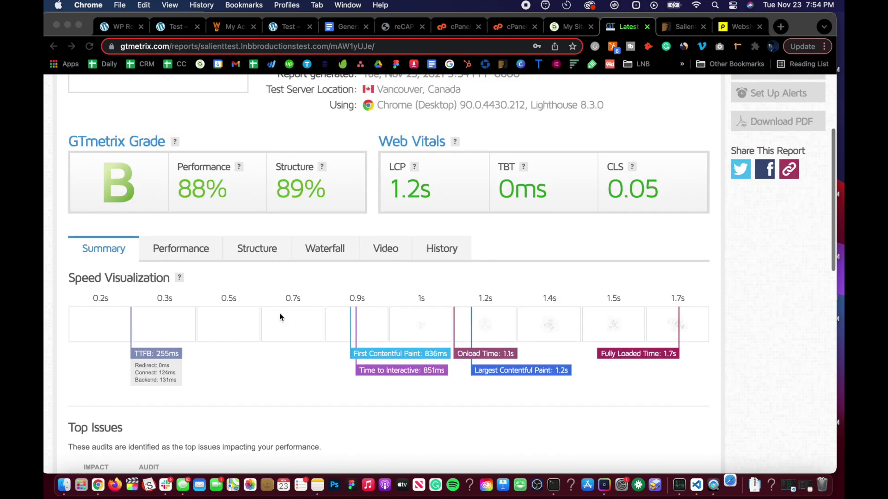
scroll(280, 317, down, 2)
scroll(280, 318, up, 7)
scroll(280, 317, down, 2)
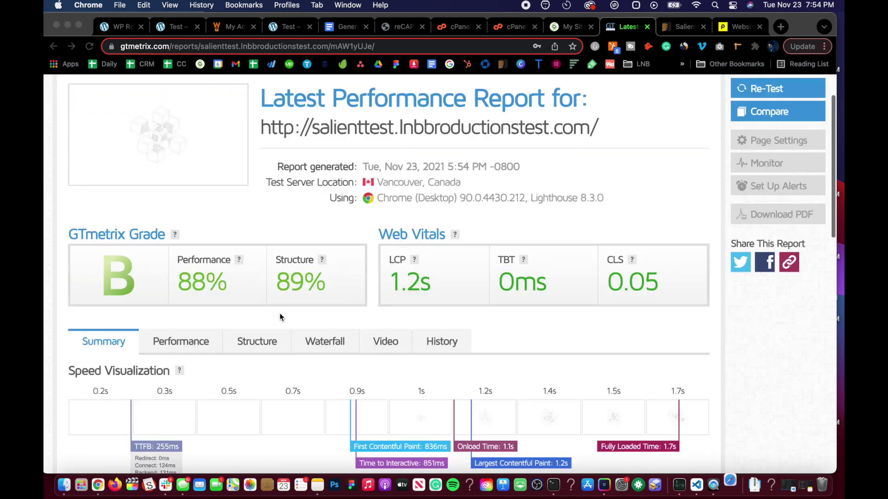
scroll(279, 317, down, 5)
scroll(279, 317, up, 6)
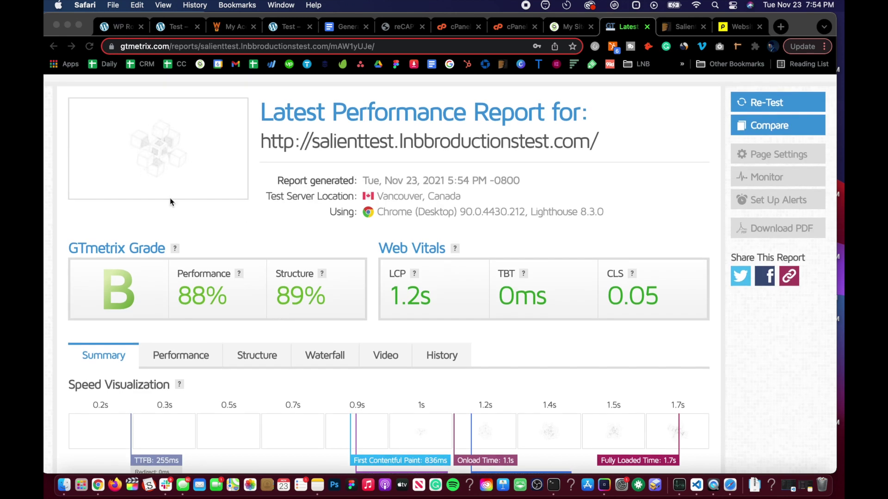
Clear all Safari history and cookies, then open a new private browsing window
scroll(254, 216, down, 2)
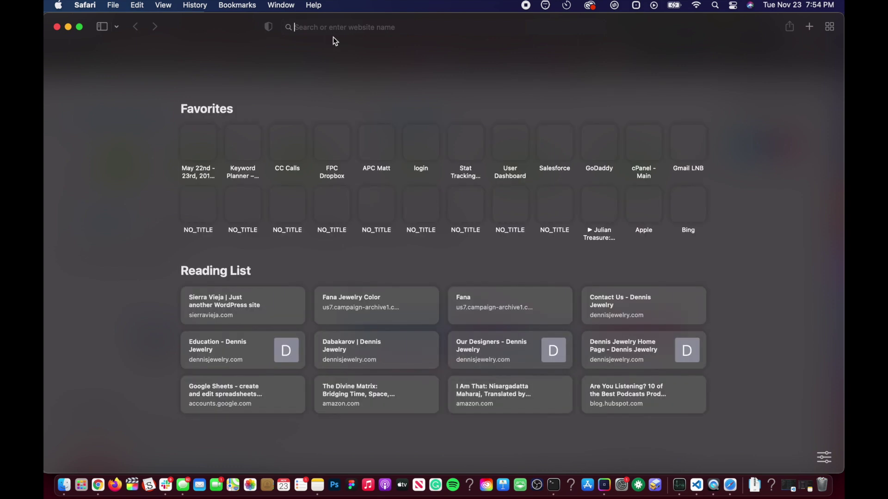
click(200, 5)
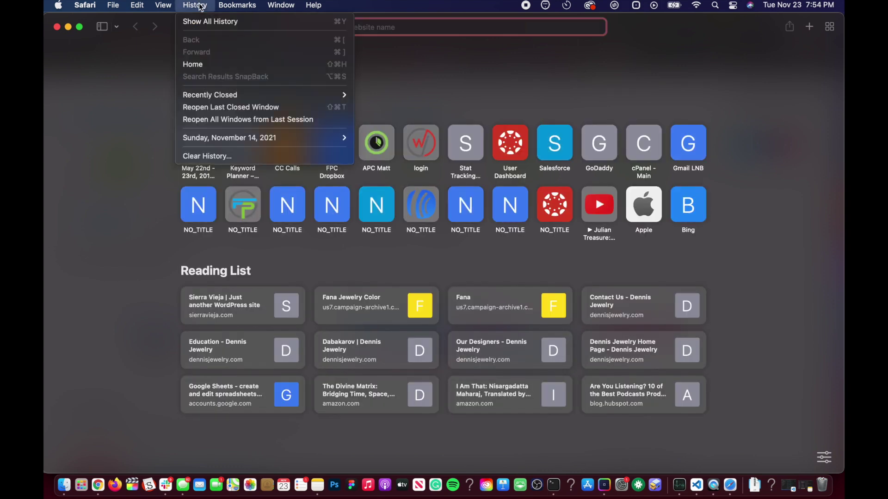
click(203, 158)
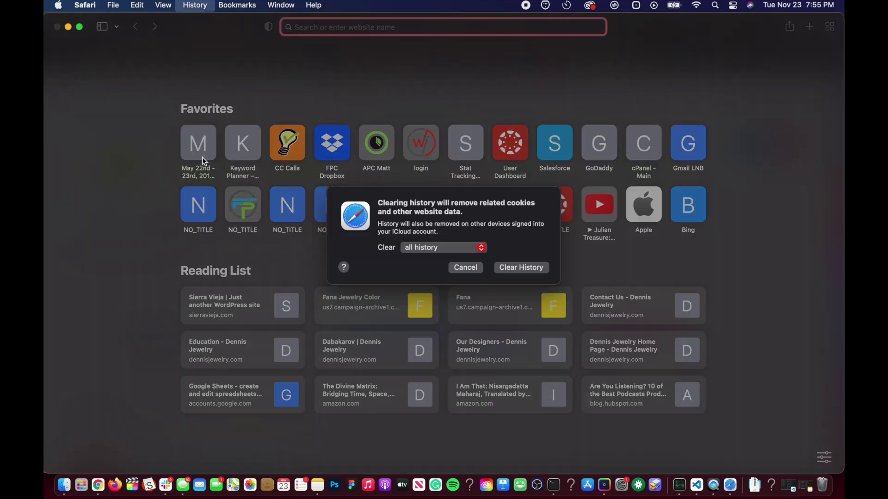
click(506, 276)
key(super+shift+n)
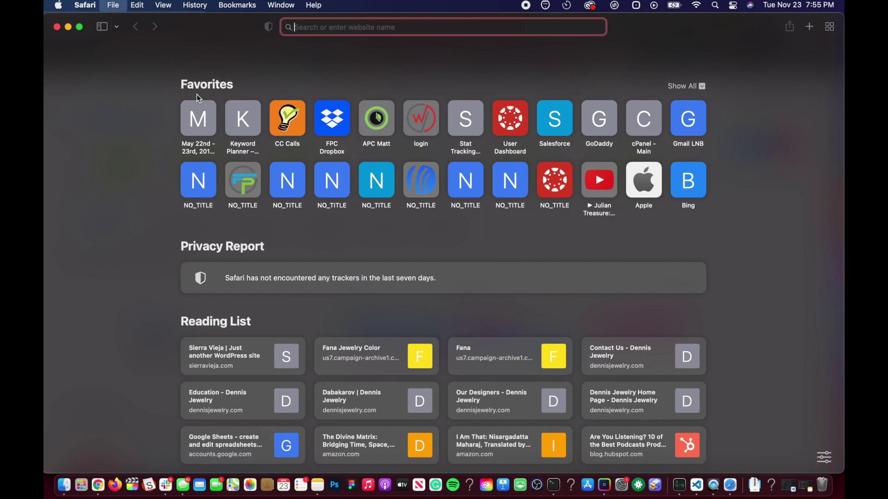
Load gtmetrix.com and start analyzing the pasted test site URL
text(gtm)
key(Return)
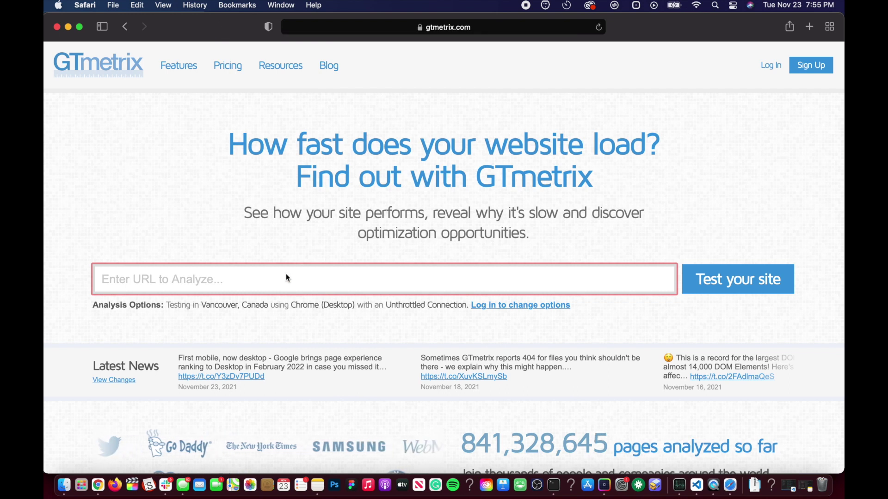
text(http://salienttest.lnbbroductionstest.com/)
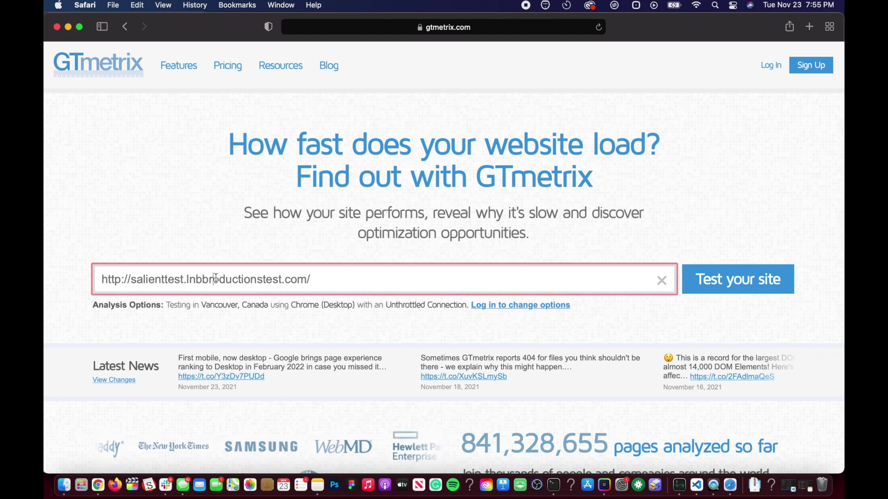
key(Return)
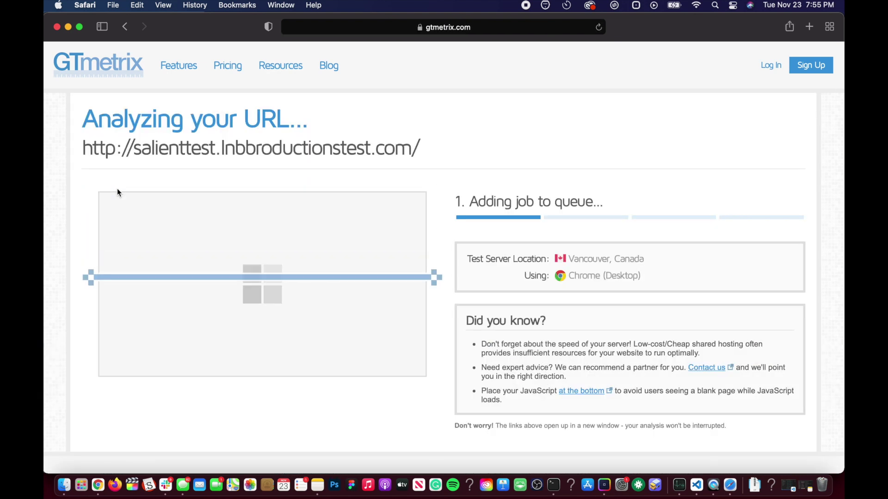
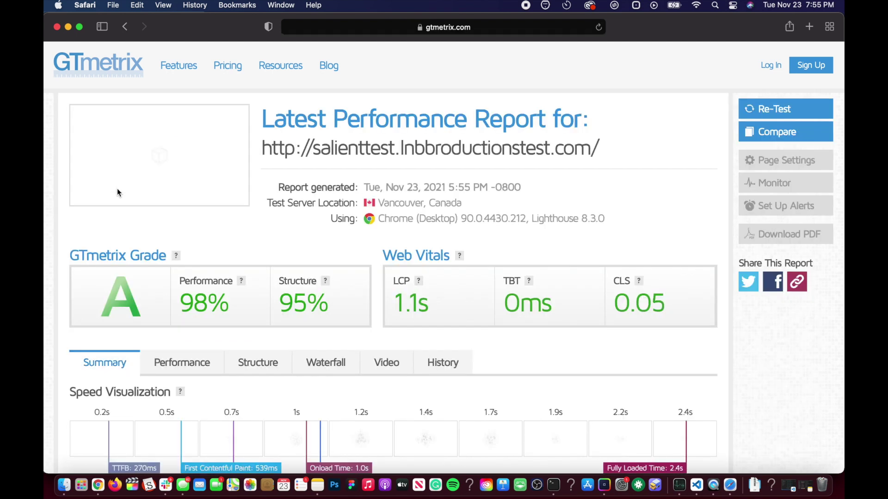
Open the tested Salient site in a new tab from the GTmetrix report's URL link
scroll(176, 256, down, 3)
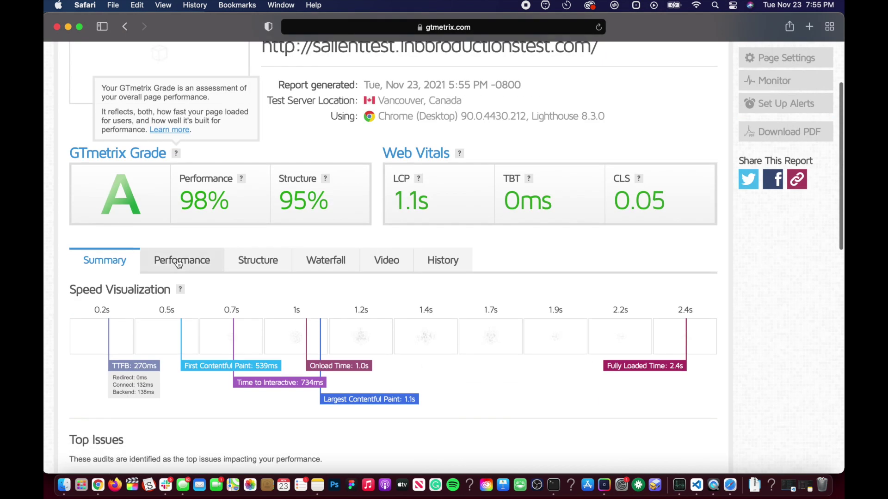
scroll(287, 298, down, 3)
scroll(286, 298, up, 5)
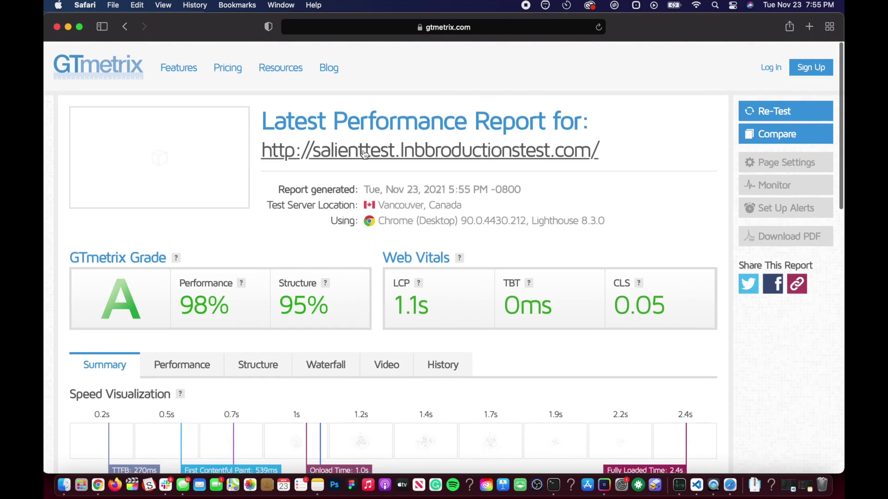
click(372, 154)
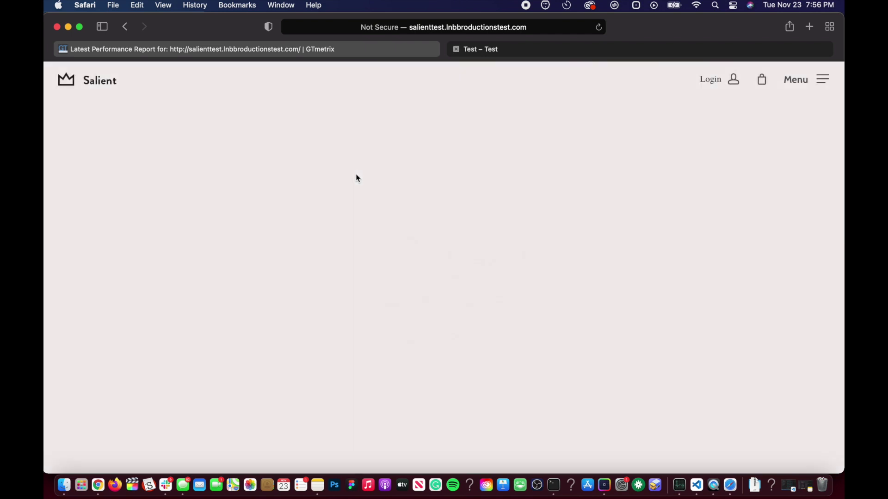
Reload the Salient site preview in Safari, then close that tab
scroll(335, 257, down, 15)
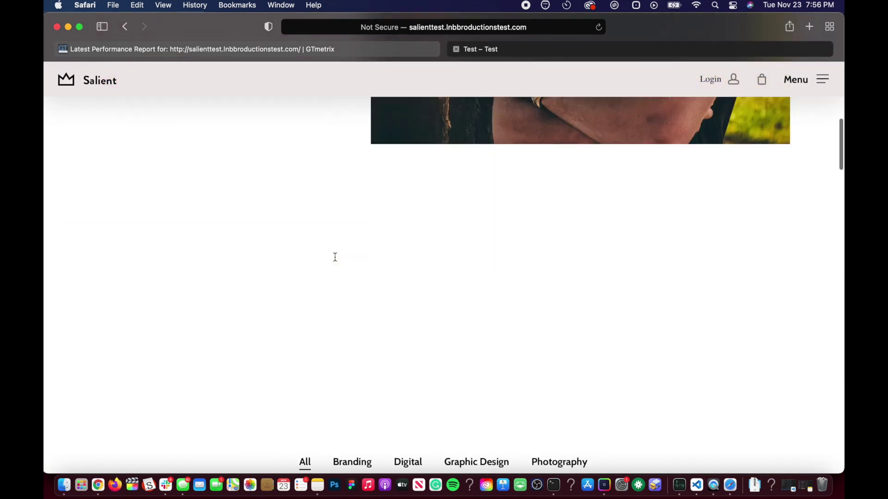
scroll(335, 257, up, 5)
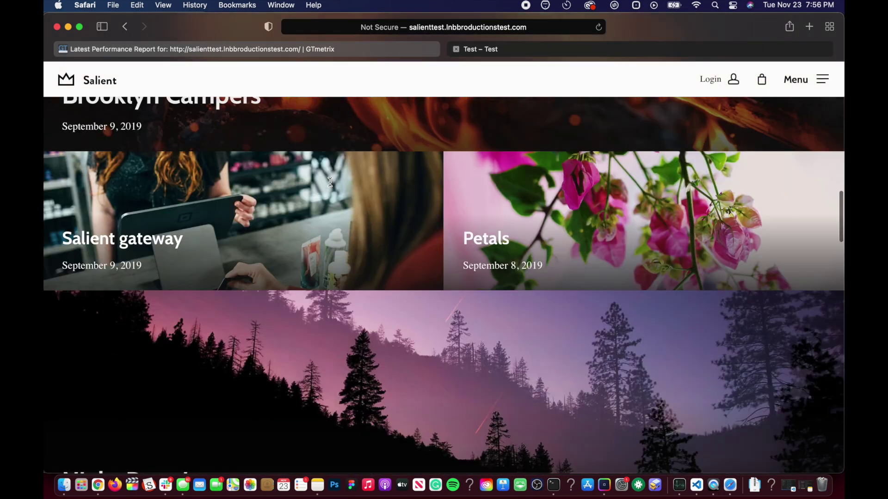
scroll(329, 182, down, 10)
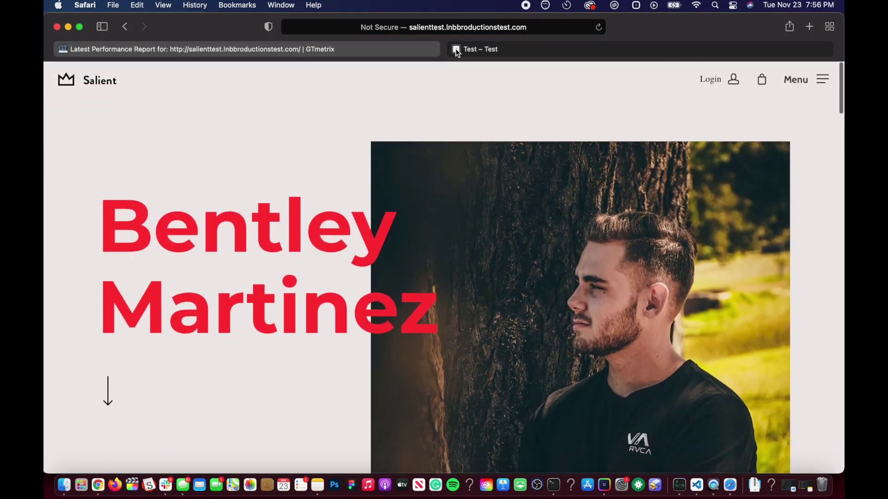
key(super+r)
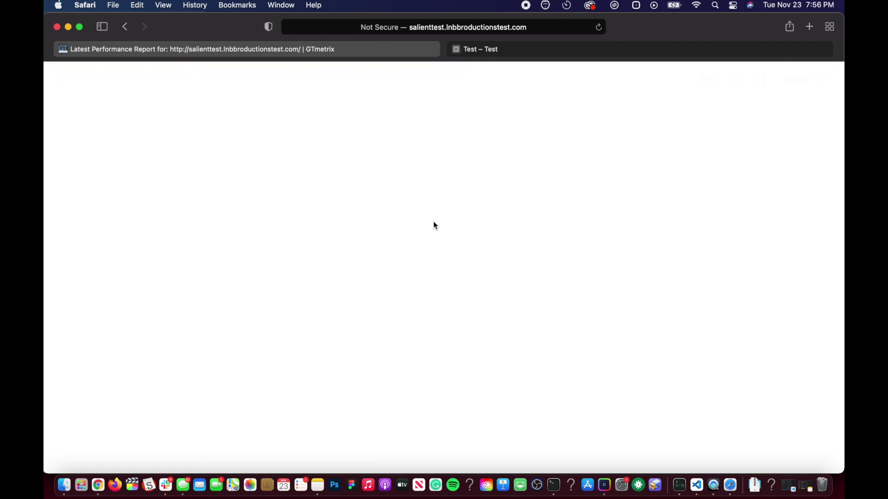
key(super+w)
Switch to the site tab in Chrome and go to the WordPress admin Dashboard
key(ctrl+Up)
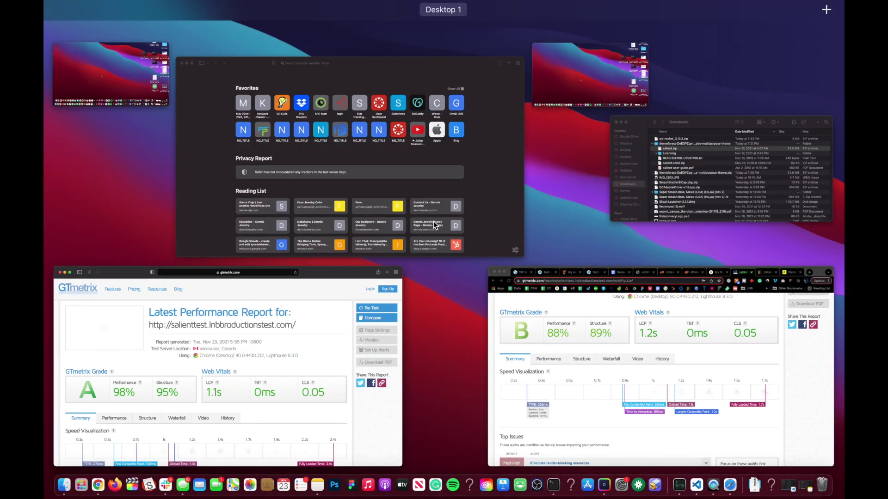
click(584, 325)
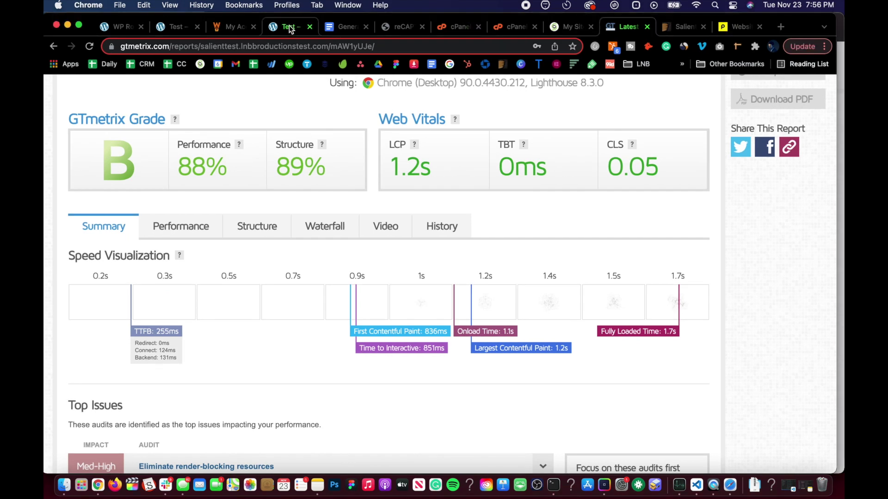
click(172, 27)
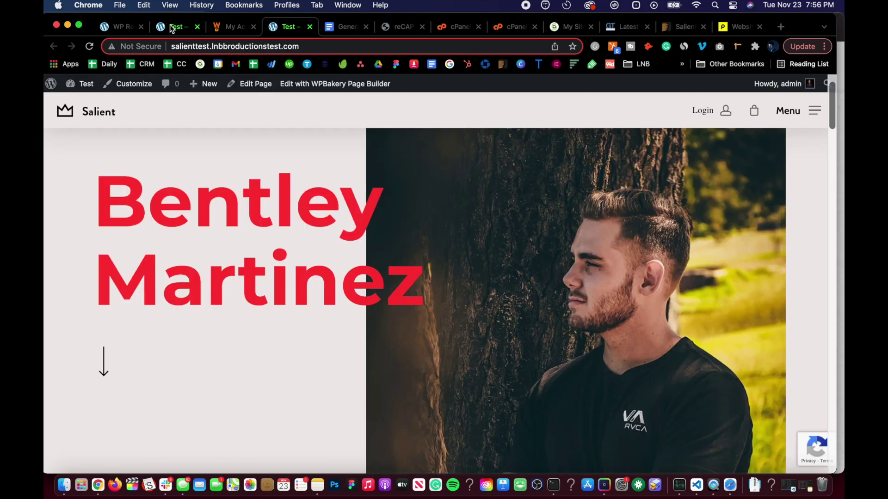
click(172, 27)
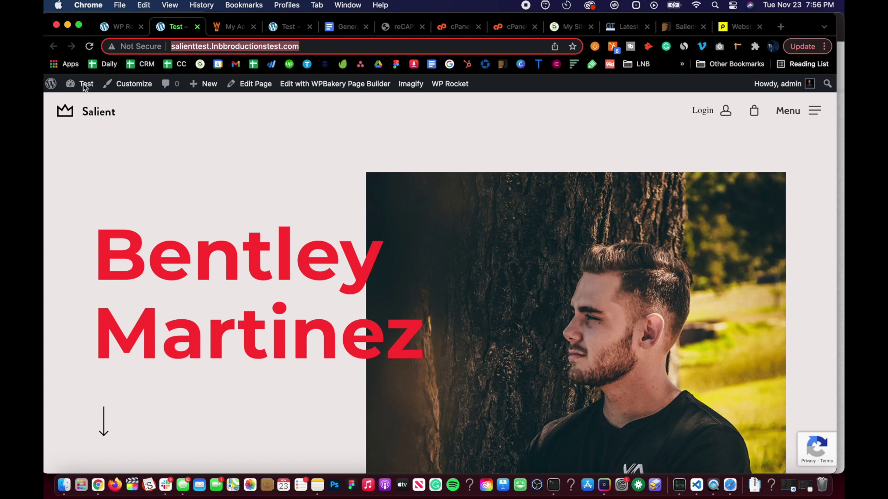
mouse_move(92, 87)
click(92, 104)
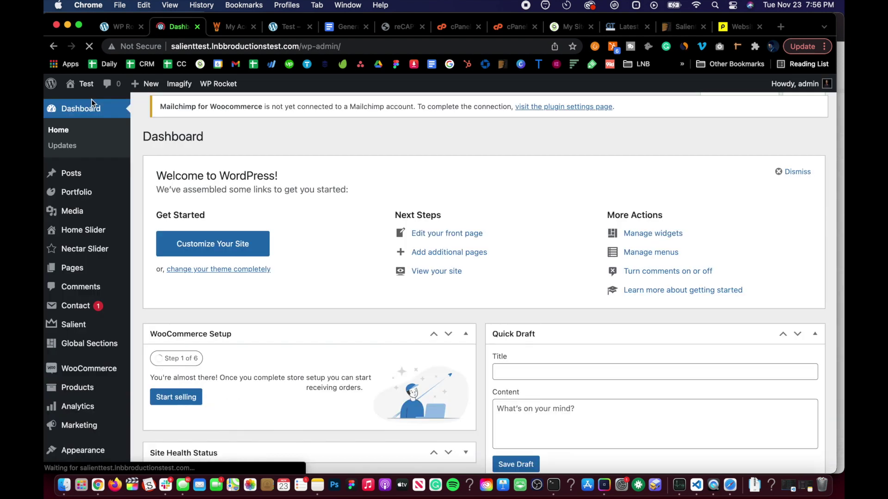
Set Salient's Page Transitions > Animated Page Transitions to Off and save the changes
scroll(92, 277, down, 1)
mouse_move(91, 290)
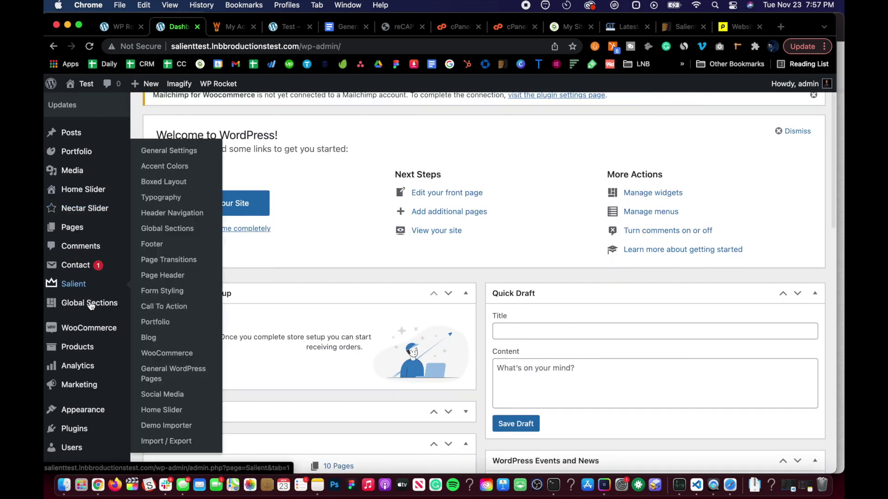
click(156, 217)
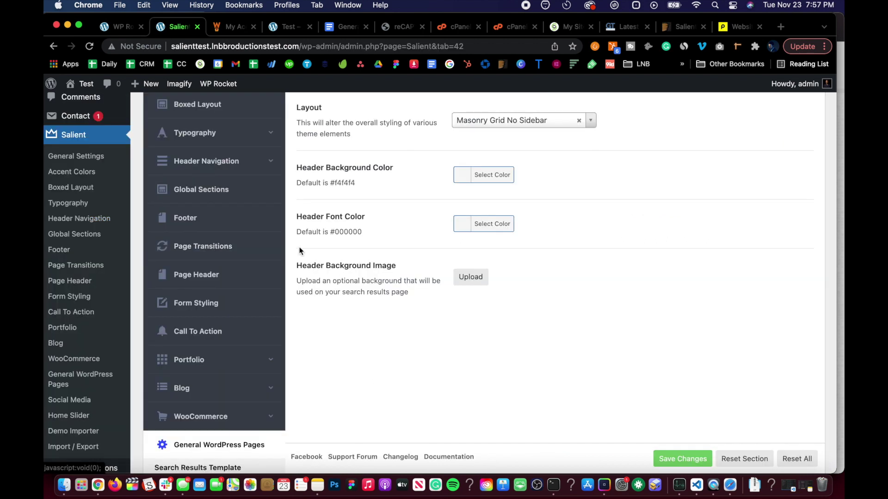
click(240, 248)
scroll(379, 215, up, 2)
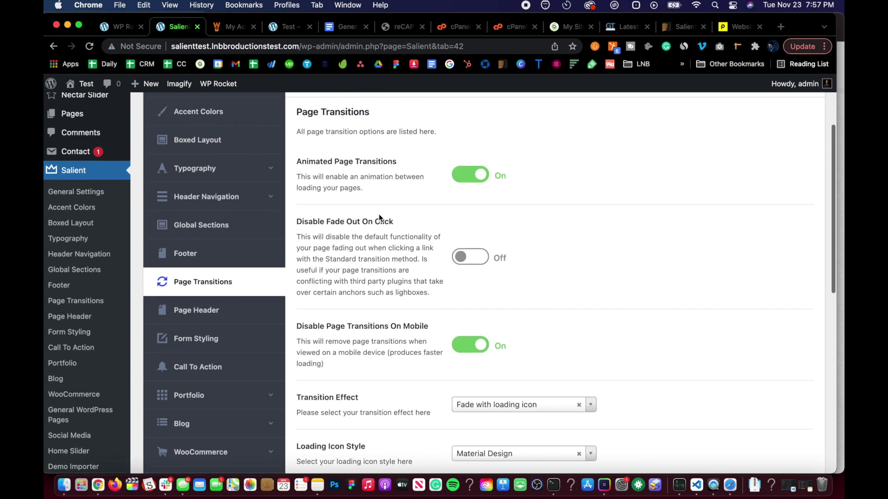
click(471, 184)
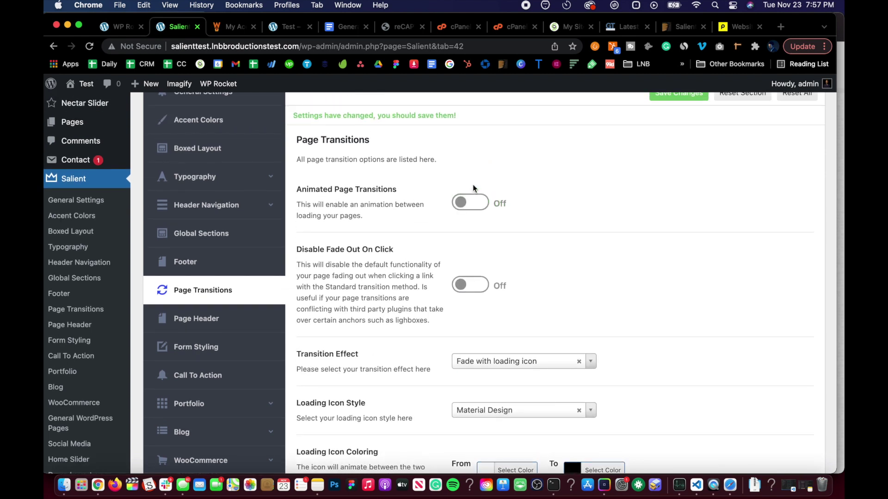
scroll(443, 256, up, 5)
click(673, 198)
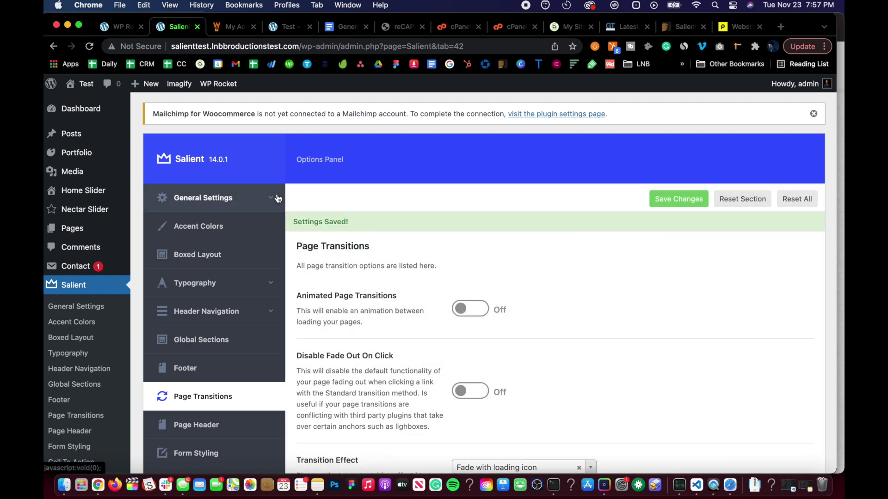
key(ctrl+Up)
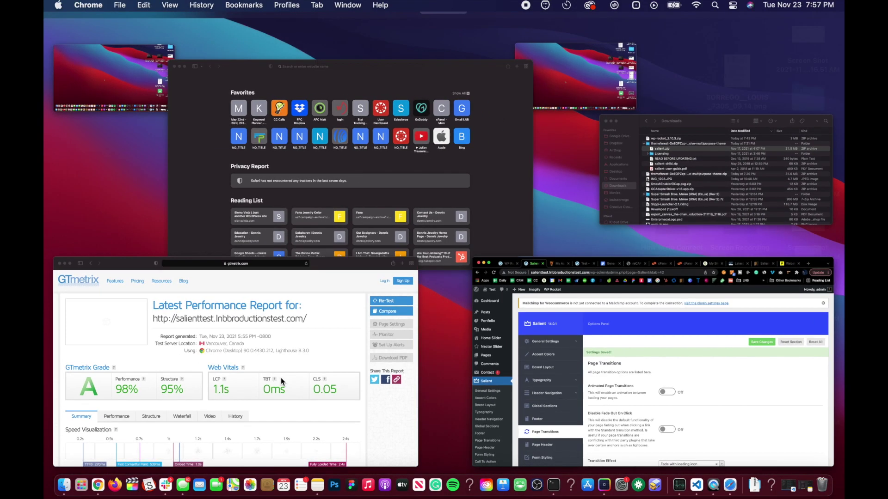
Clear Safari's history and re-test the pasted site URL in GTmetrix, scoring A (93%/95%)
click(281, 379)
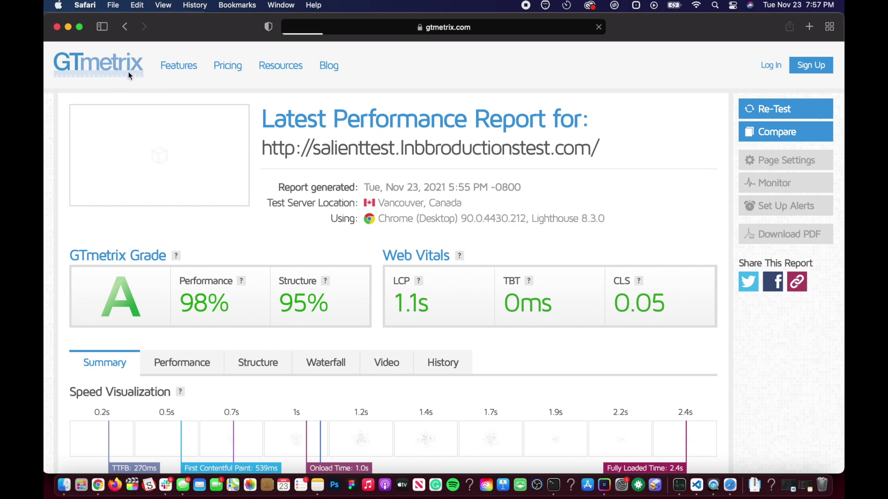
click(200, 6)
click(201, 139)
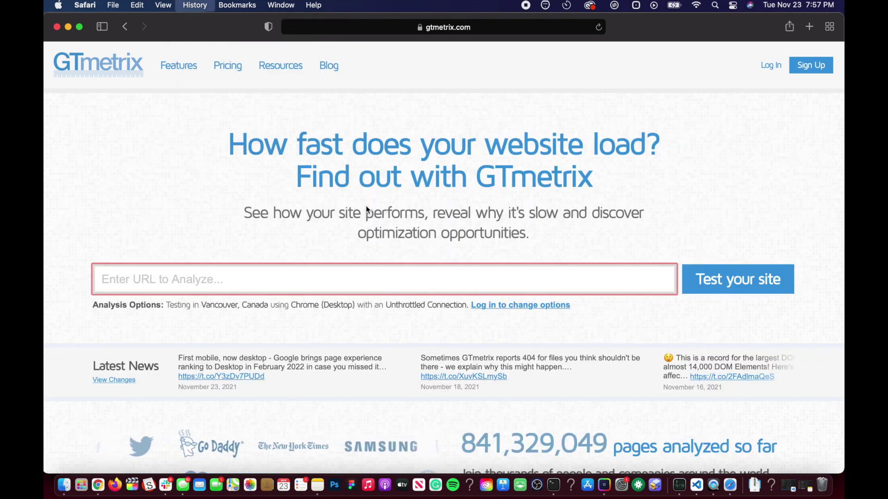
click(510, 196)
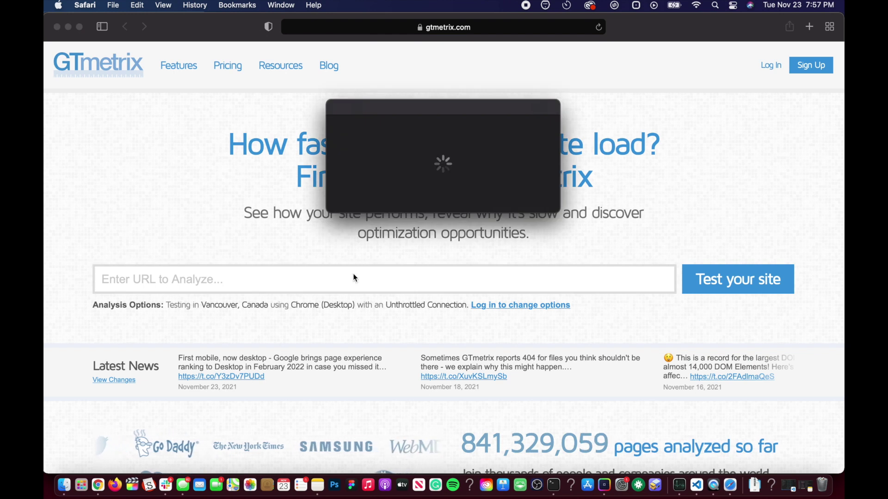
text(http://salienttest.lnbbroductionstest.com/)
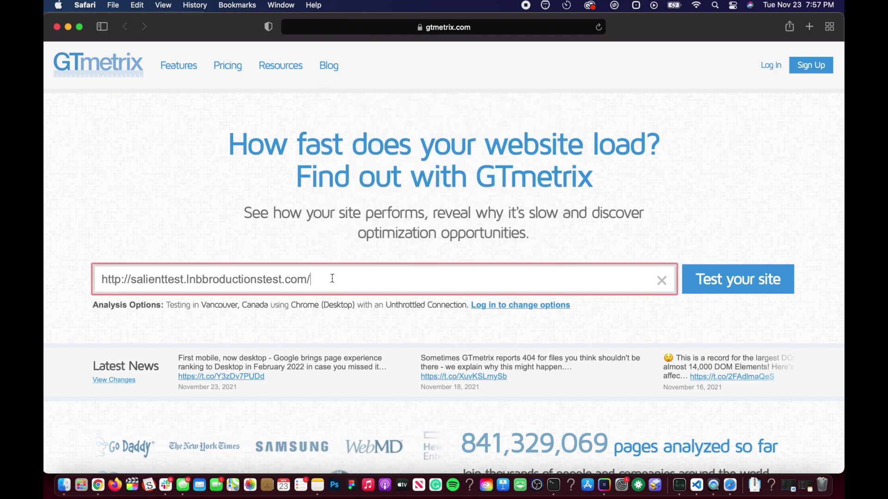
key(Return)
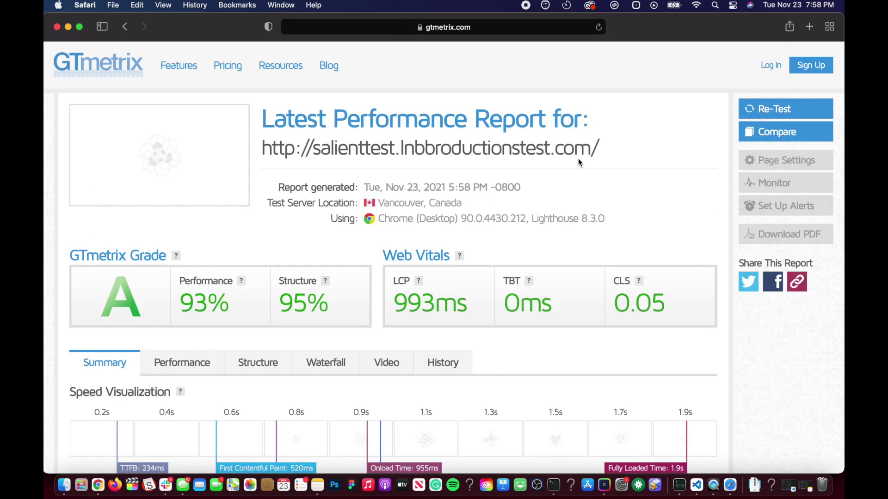
Preview the Salient site from the report link, then close the preview tab
click(442, 155)
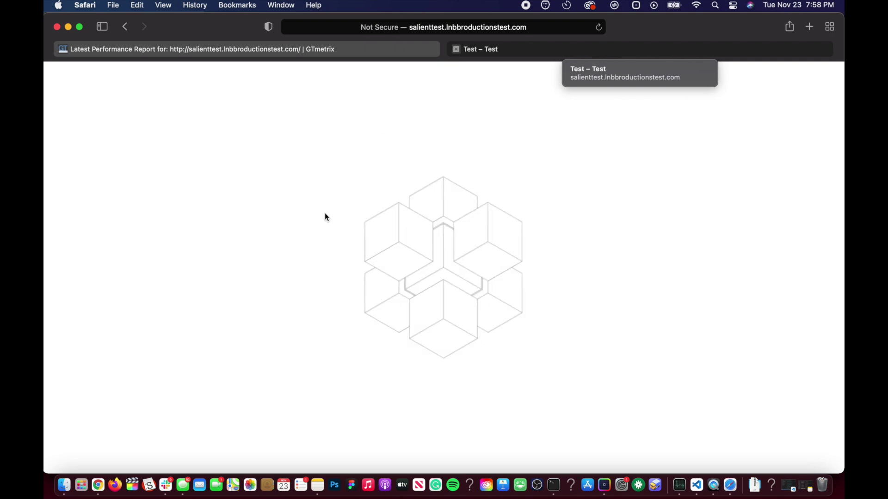
key(super+w)
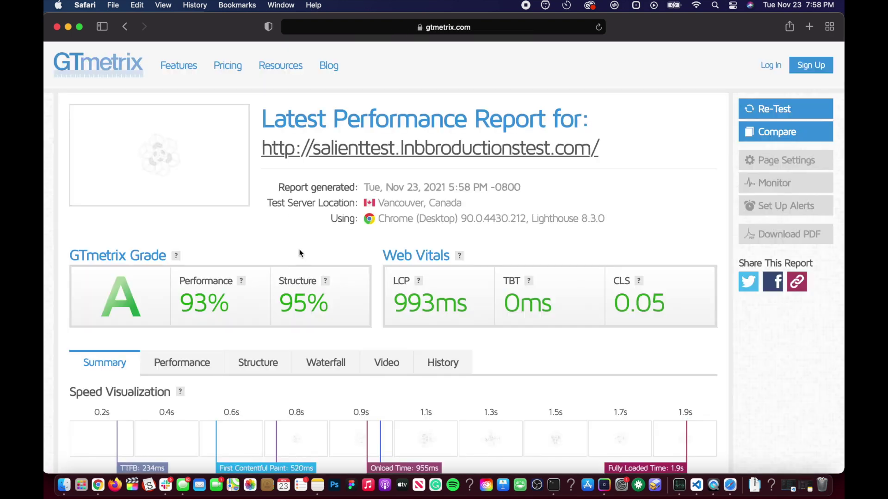
key(ctrl+Up)
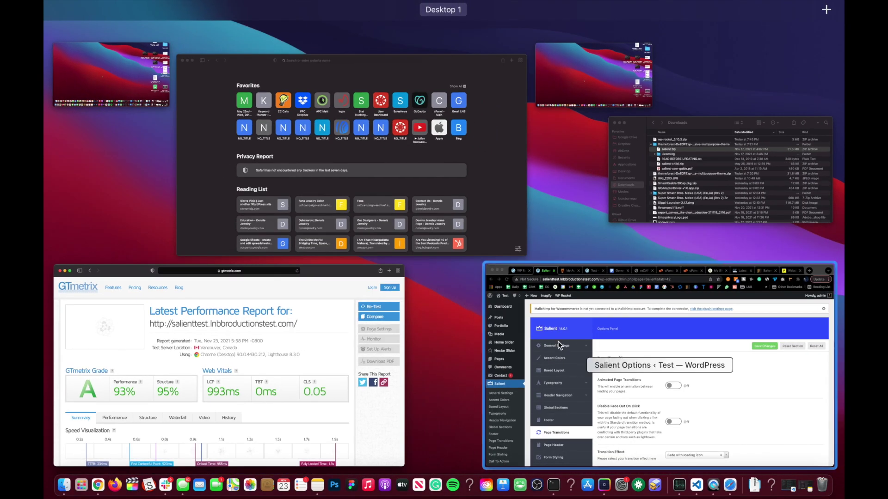
Clear the WP Rocket cache from the WordPress admin bar
click(558, 344)
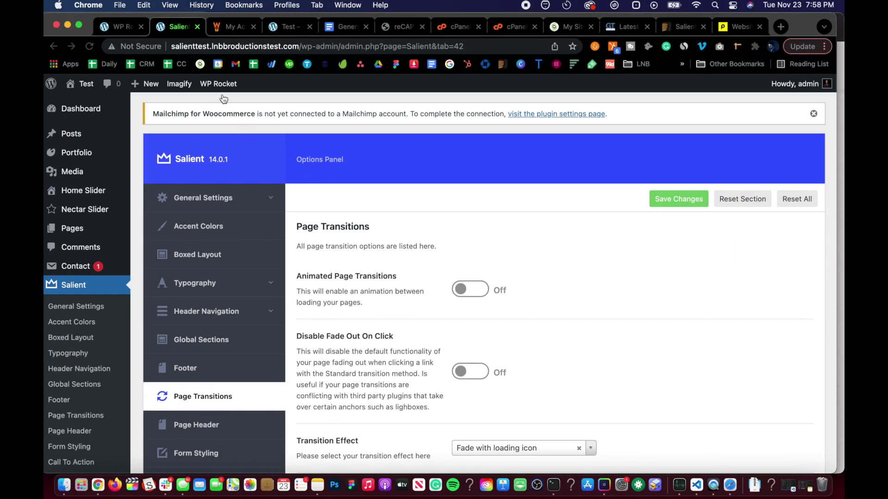
mouse_move(217, 91)
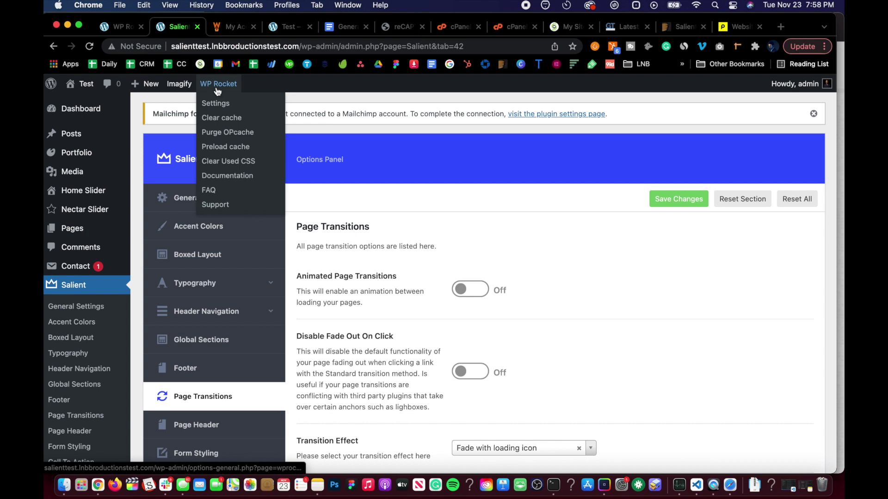
click(221, 121)
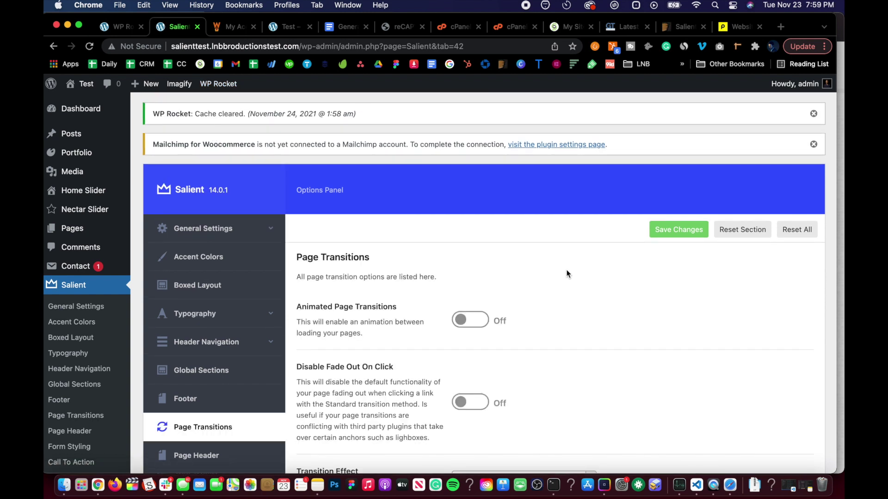
Re-save the Salient options and return to the GTmetrix report in Safari
click(660, 231)
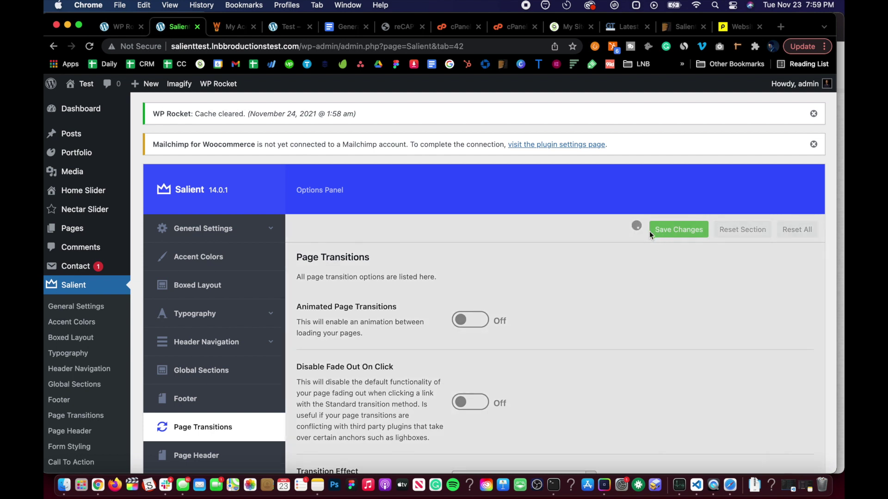
key(ctrl+Up)
click(271, 329)
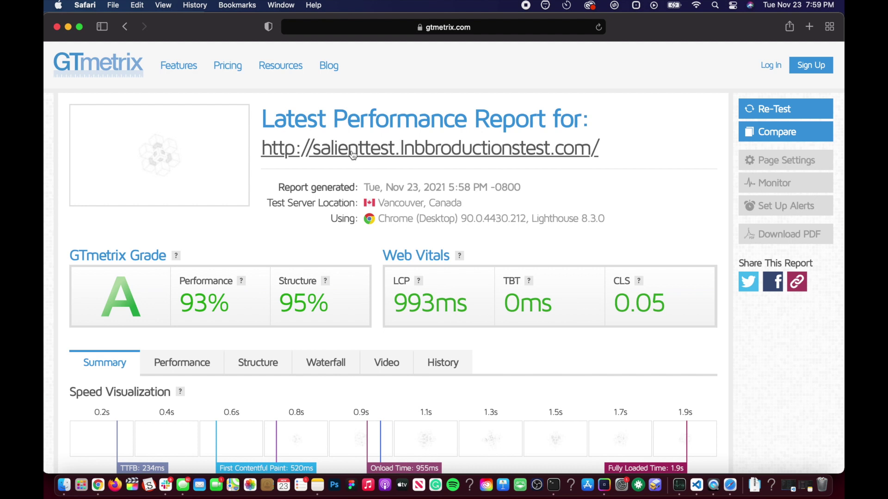
Preview the site from the report, then return to the GTmetrix home page and paste the URL
click(352, 154)
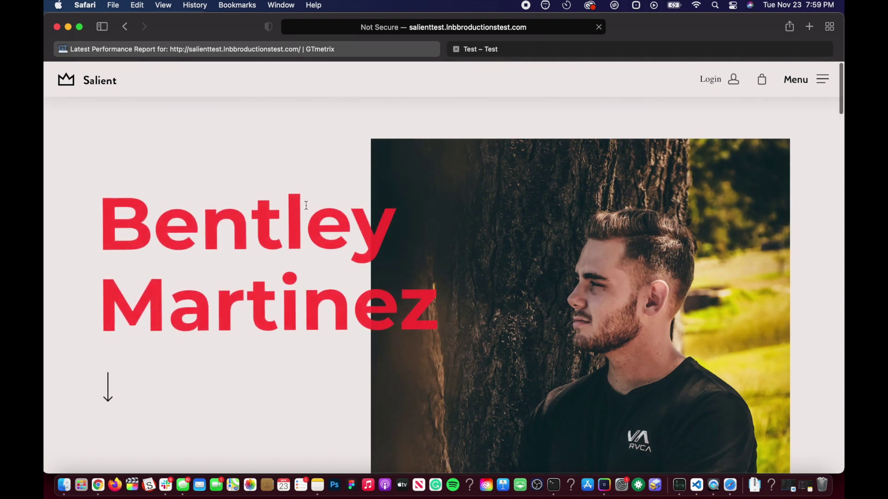
scroll(305, 204, down, 4)
scroll(426, 79, up, 4)
click(457, 48)
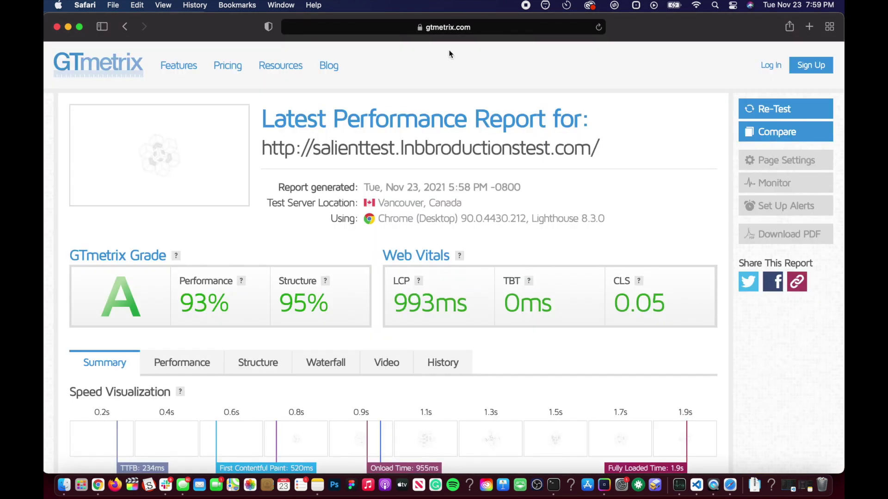
click(115, 64)
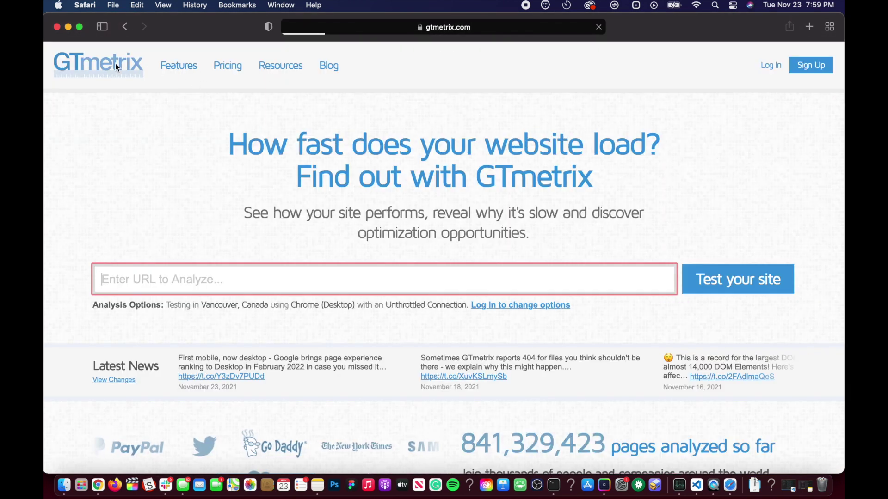
text(http://salienttest.lnbbroductionstest.com/)
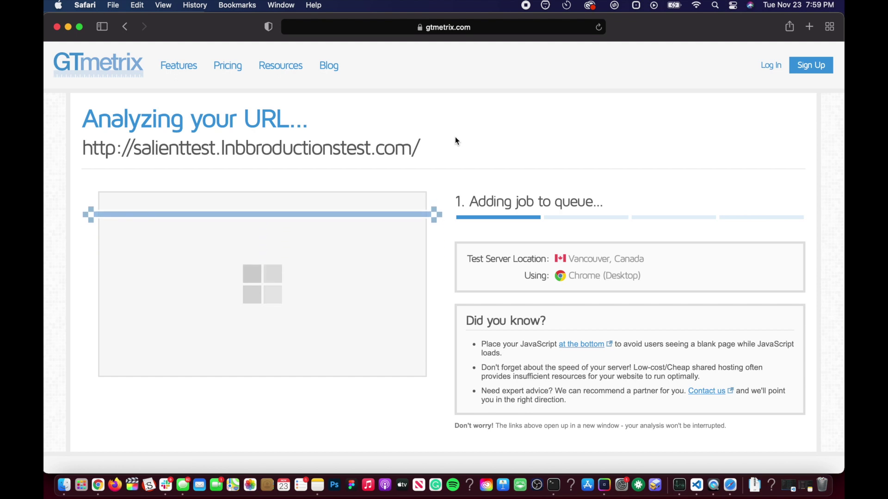
Clear Safari's history and start a GTmetrix test of salienttest.lnbbroductionstest.com
super+click(132, 62)
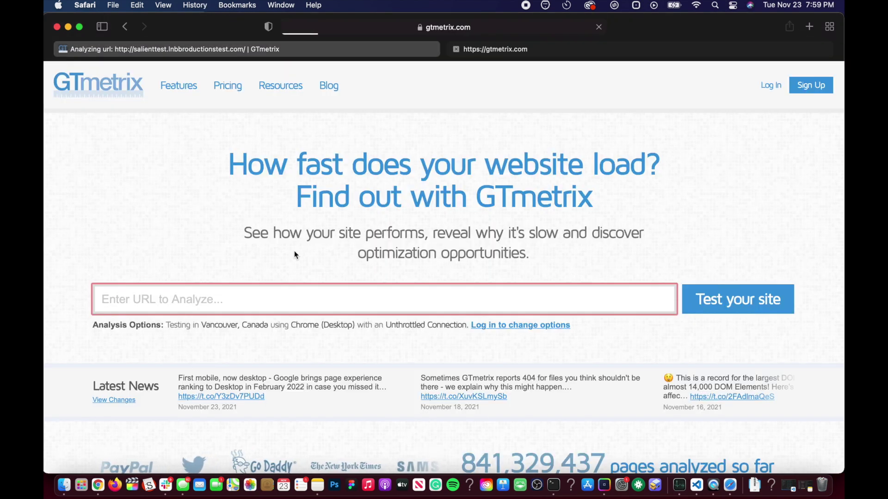
click(194, 5)
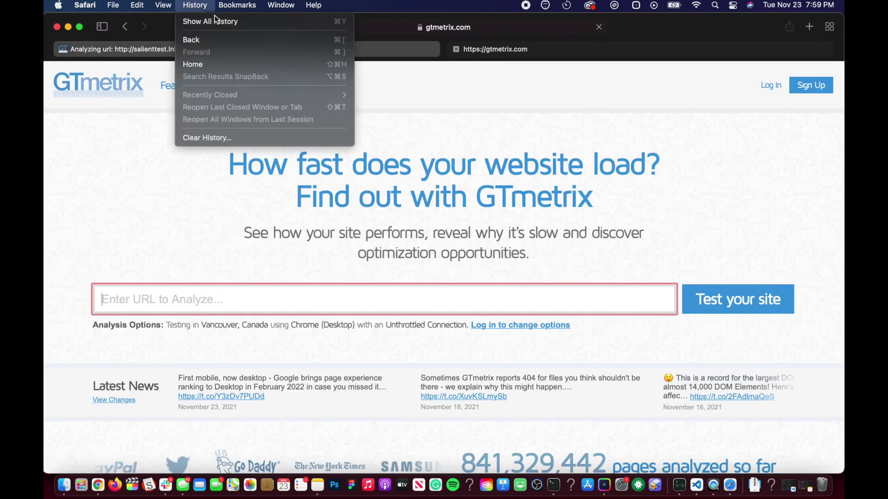
click(218, 136)
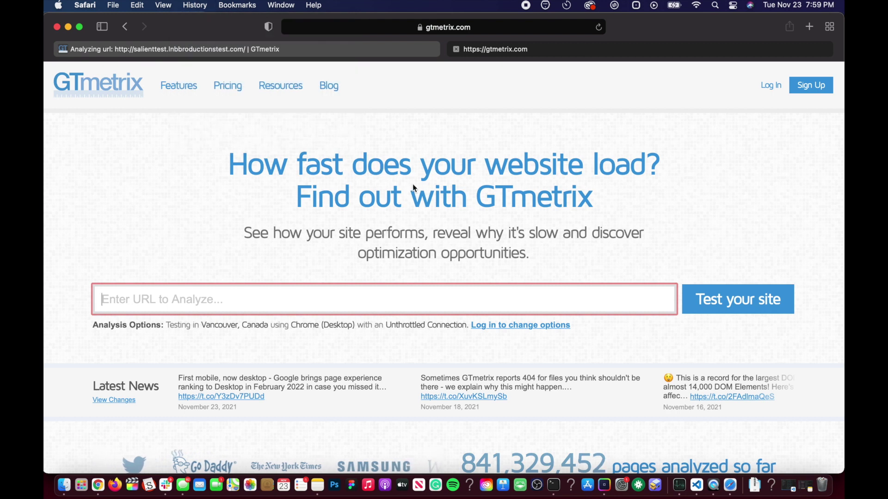
click(492, 182)
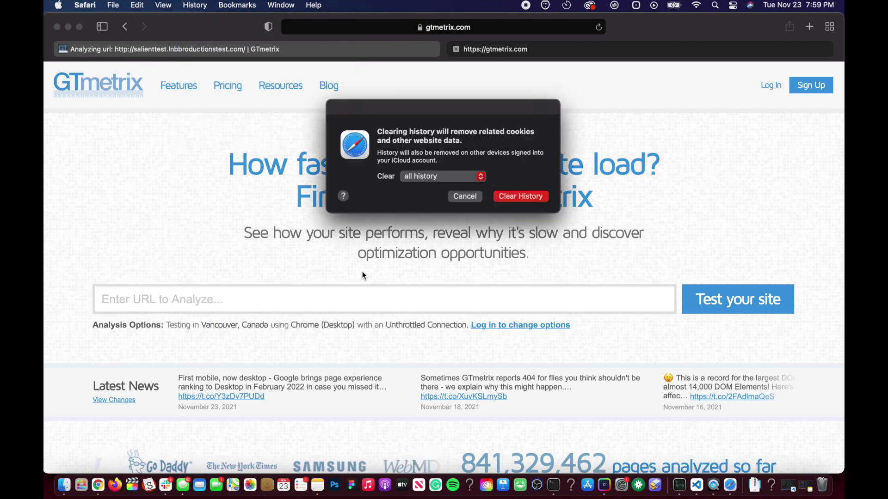
click(310, 301)
text(http://salienttest.lnbbroductionstest.com/)
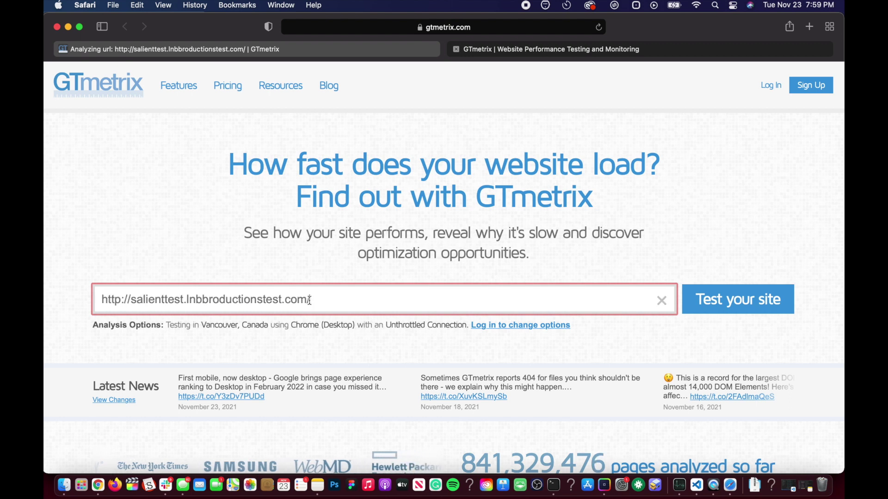
key(Return)
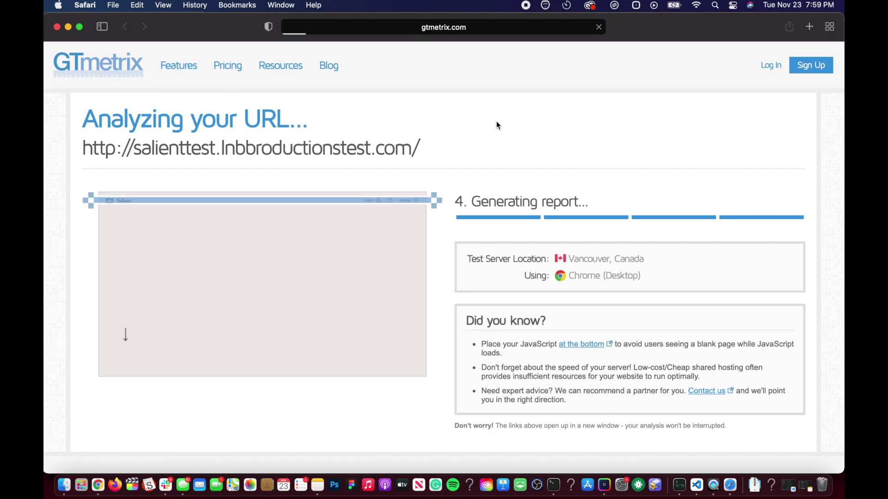
Review the grade A report (100% performance, 98% structure) and open its Waterfall chart
scroll(416, 263, down, 2)
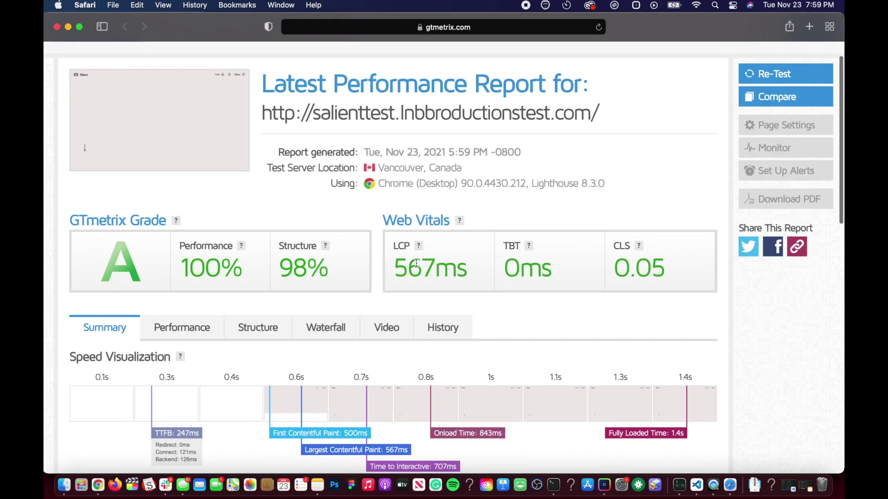
scroll(416, 263, down, 5)
scroll(416, 264, down, 2)
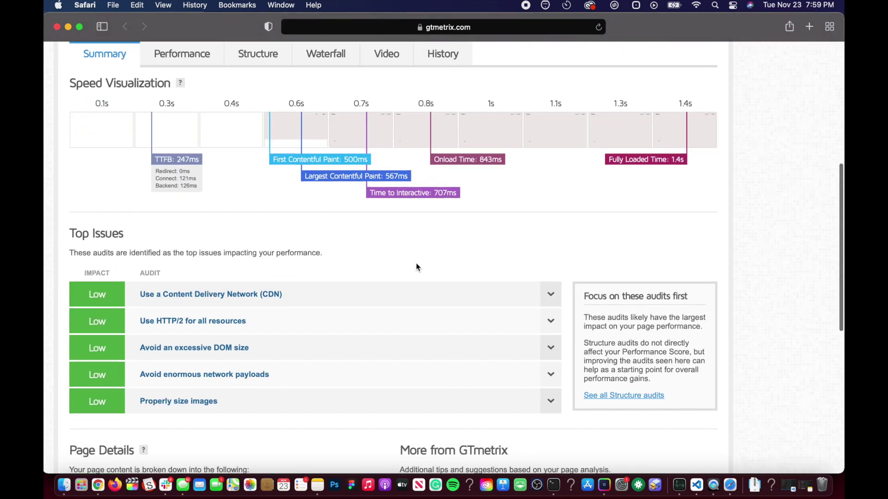
scroll(416, 268, down, 4)
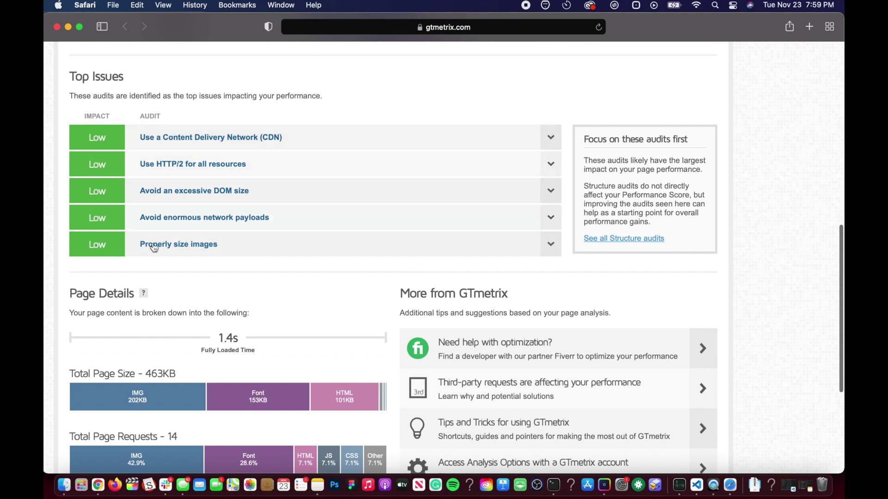
scroll(124, 263, down, 5)
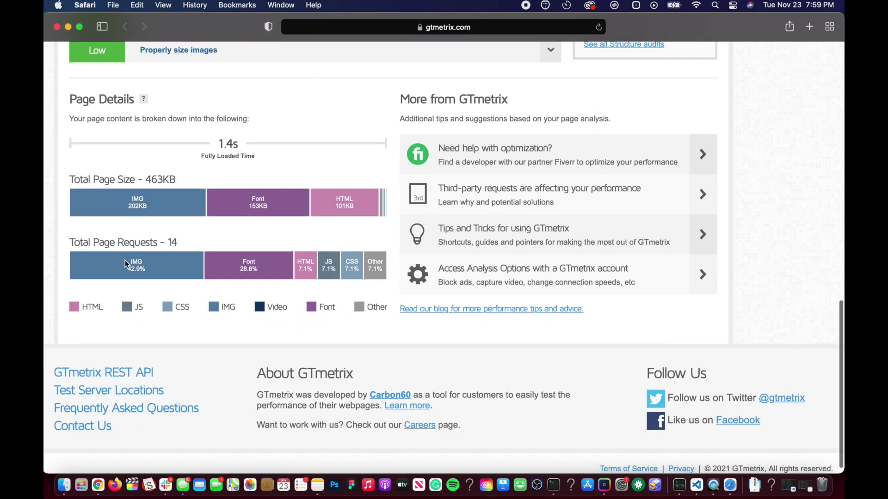
scroll(125, 260, up, 5)
scroll(334, 223, up, 7)
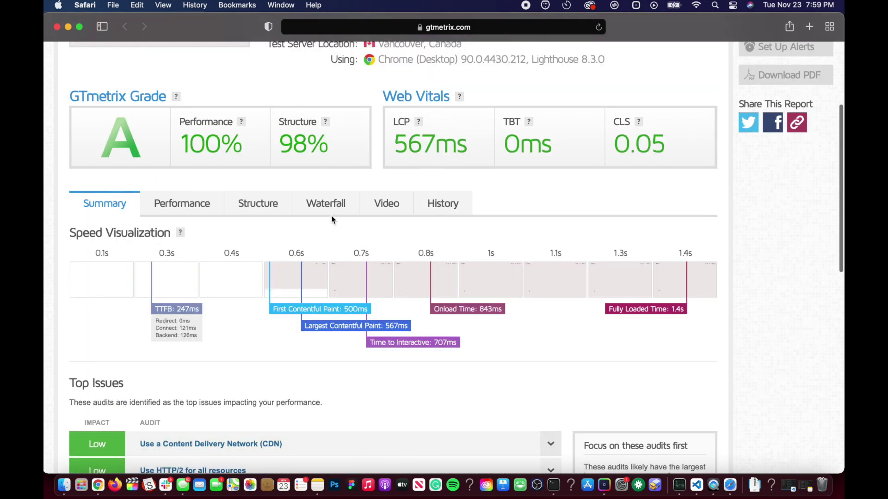
click(328, 205)
Open the tested Salient site in a new tab from the report's URL link
scroll(268, 340, down, 9)
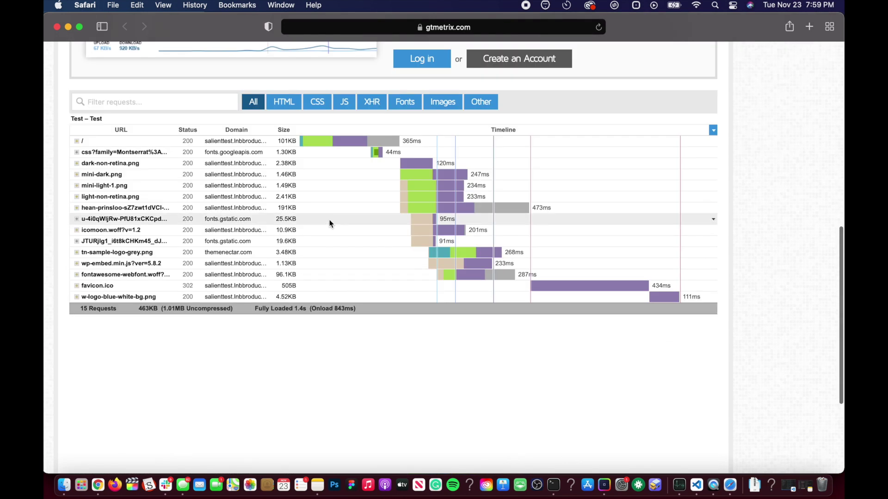
scroll(329, 222, down, 3)
scroll(329, 208, up, 2)
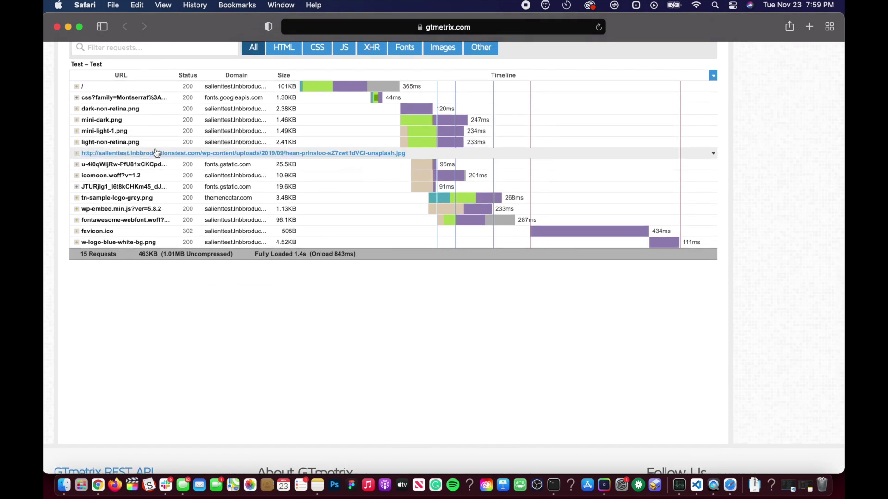
scroll(248, 176, up, 10)
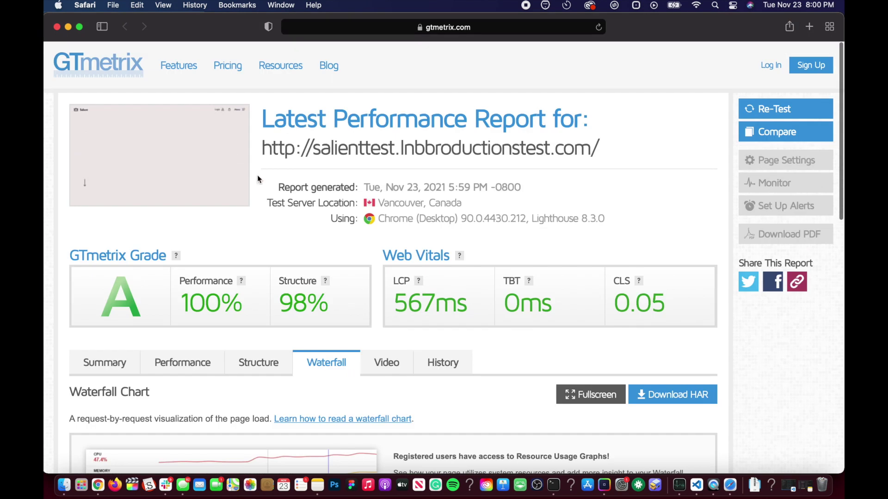
click(341, 147)
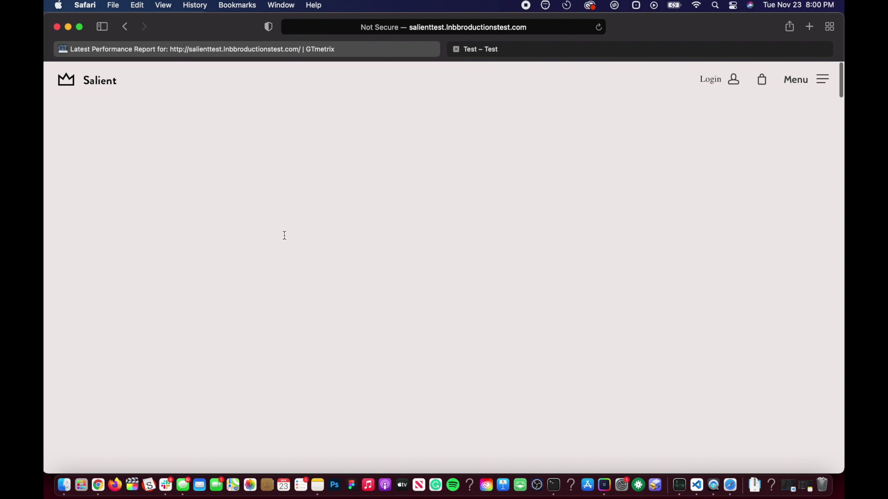
Check the loaded Salient homepage hero in Safari, then bring up all open windows
scroll(416, 240, down, 2)
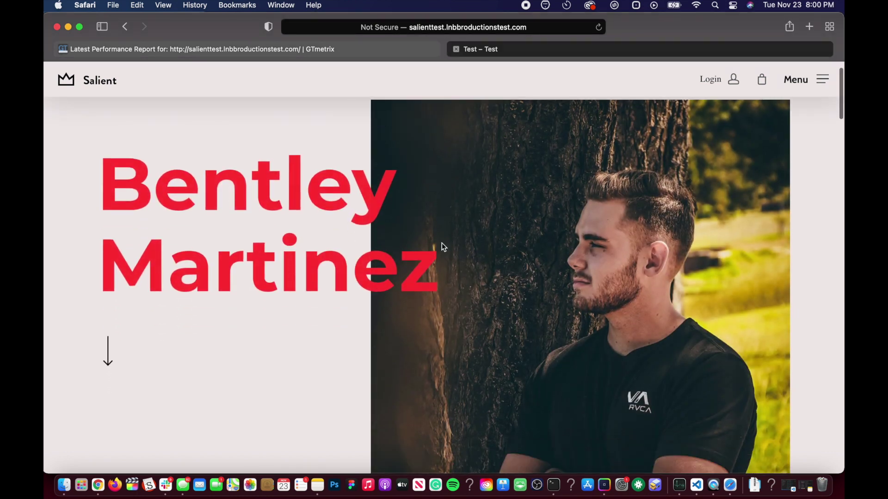
scroll(439, 241, up, 2)
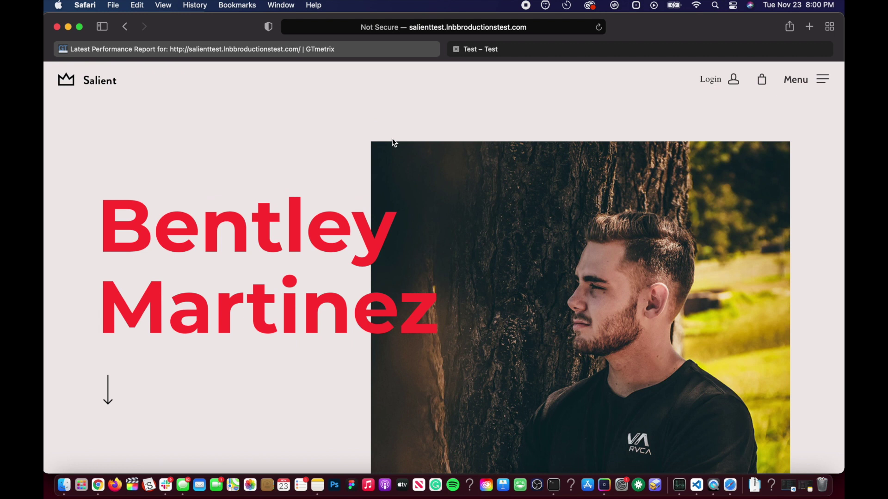
key(ctrl+Up)
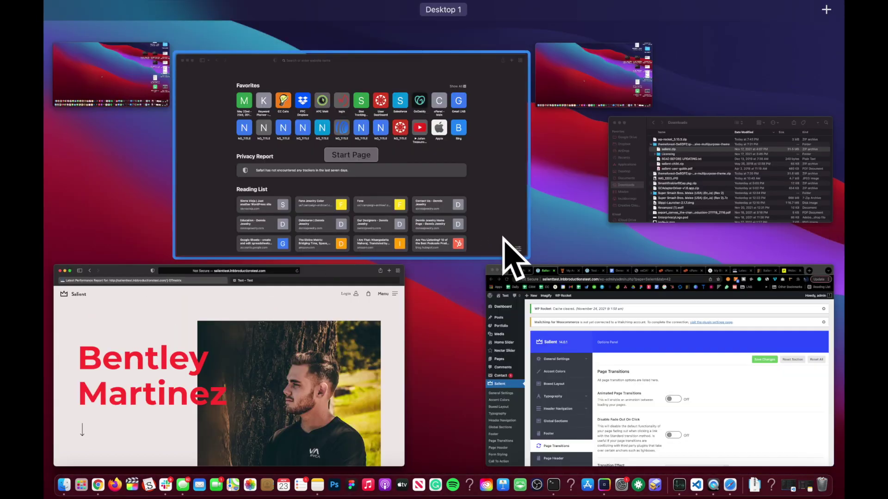
Bring the WordPress admin forward and open Settings > Imagify
click(593, 323)
scroll(309, 234, down, 10)
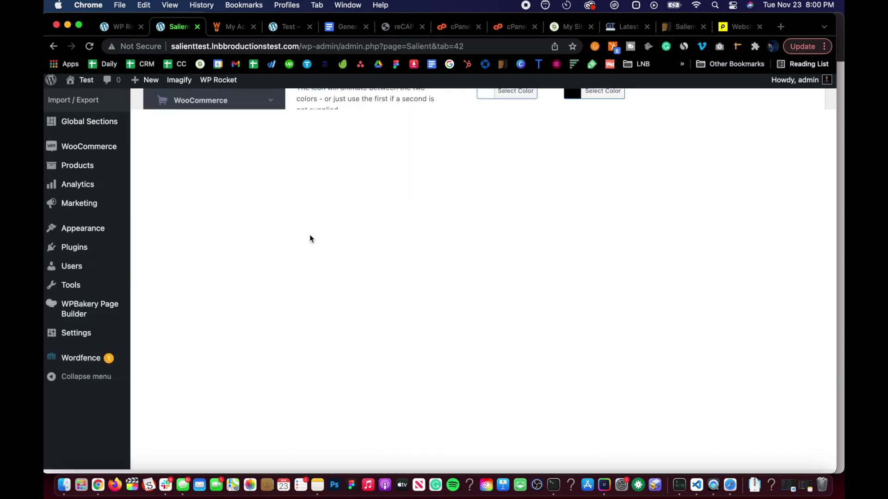
scroll(77, 248, up, 2)
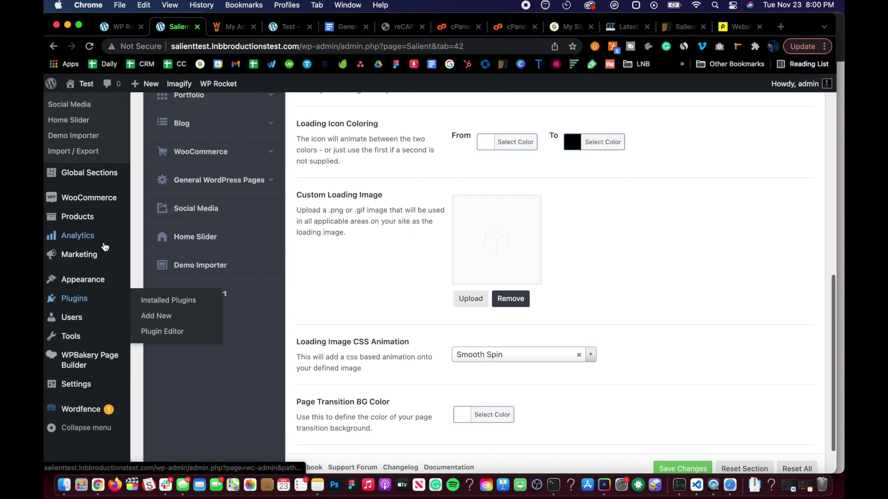
mouse_move(122, 386)
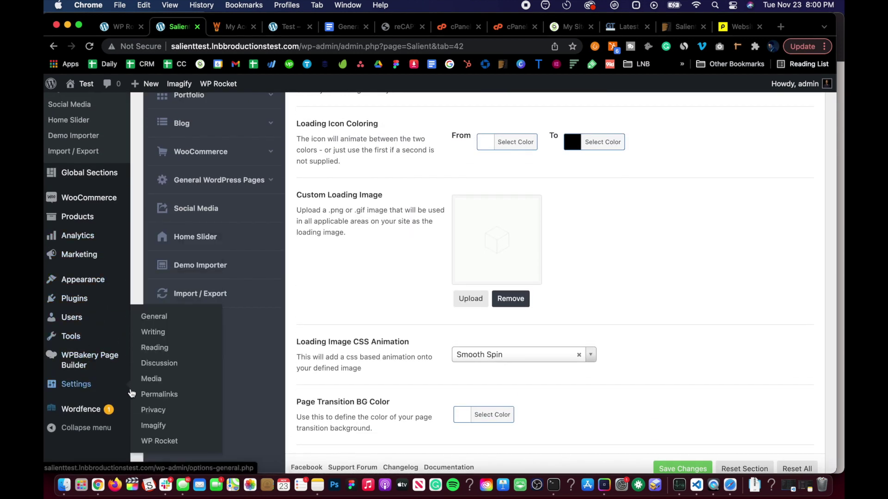
click(158, 431)
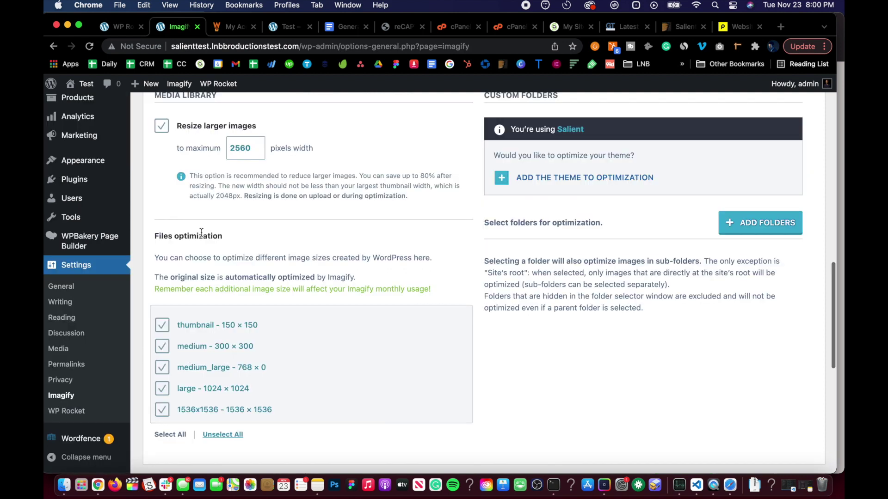
Add the Salient theme folder to optimization, then save and go to the Bulk Optimizer
scroll(200, 232, down, 9)
scroll(200, 232, up, 8)
scroll(503, 257, up, 2)
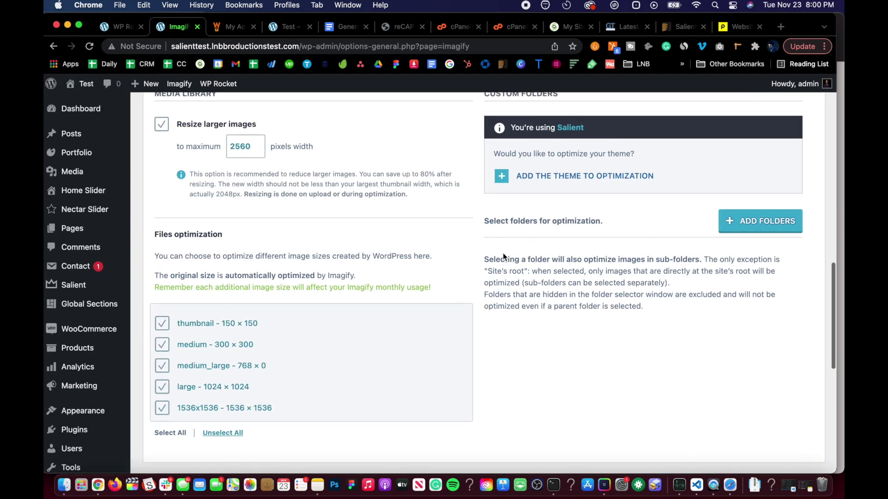
click(544, 183)
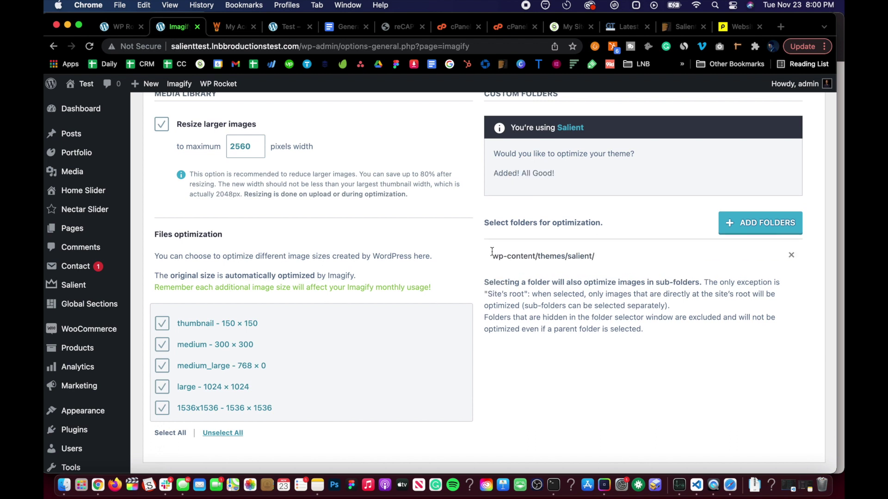
scroll(492, 252, down, 10)
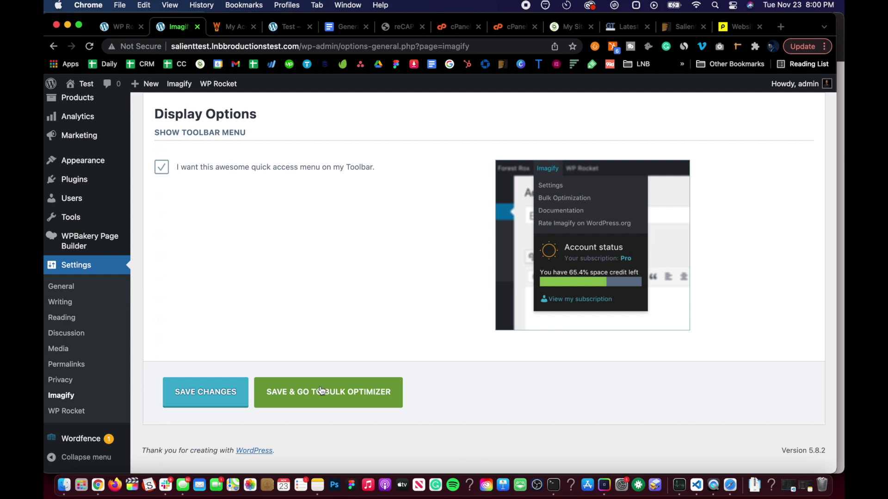
click(321, 391)
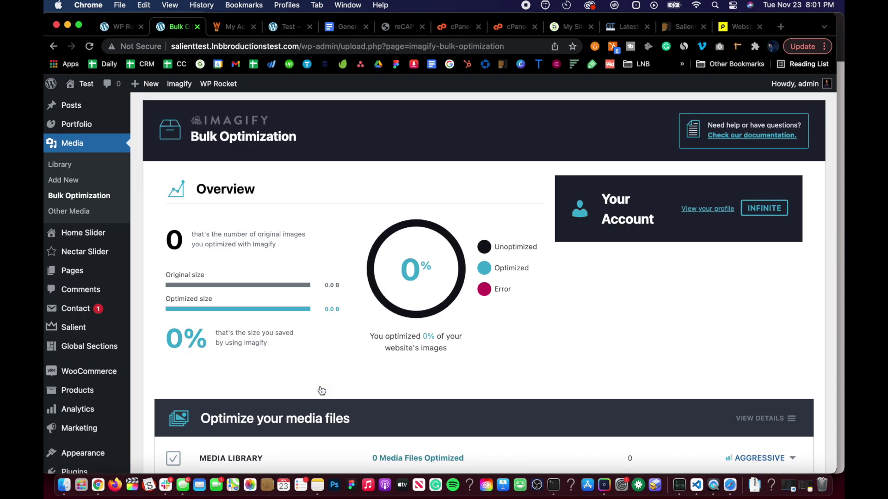
Launch IMAGIF'EM ALL bulk optimization and confirm; progress reaches 8% with 31% saved
scroll(322, 391, down, 1)
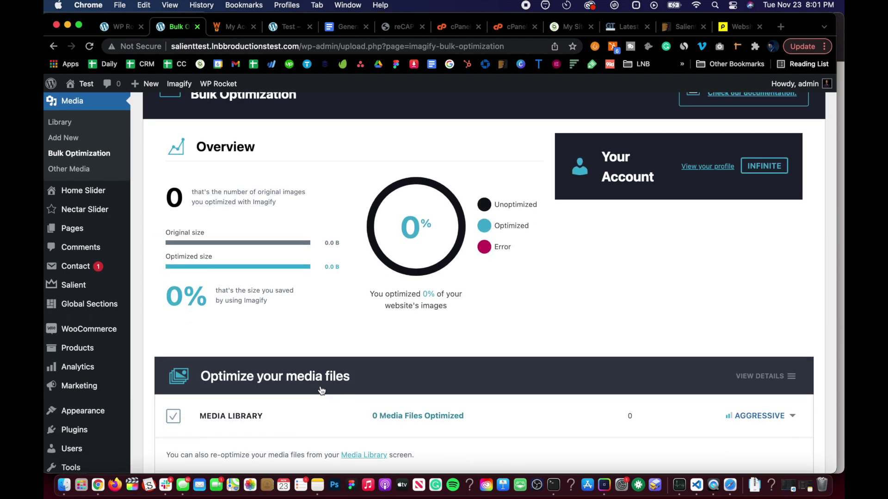
scroll(319, 390, down, 1)
scroll(321, 390, up, 2)
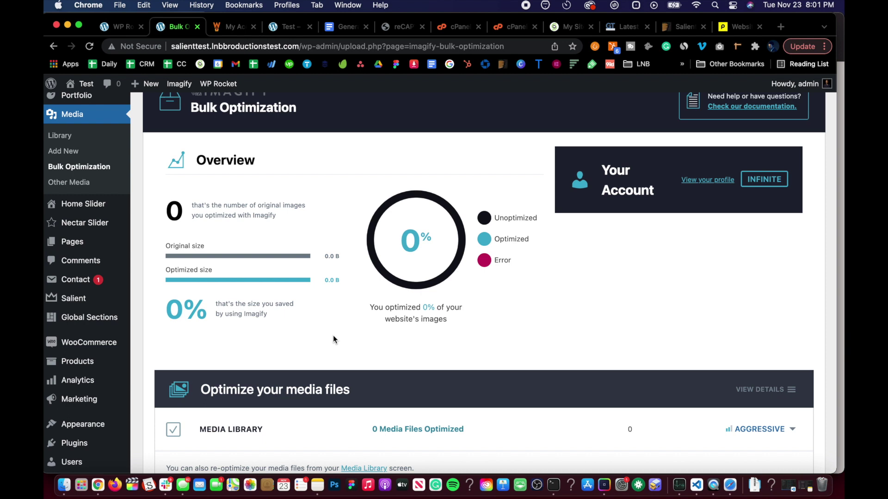
scroll(333, 338, down, 5)
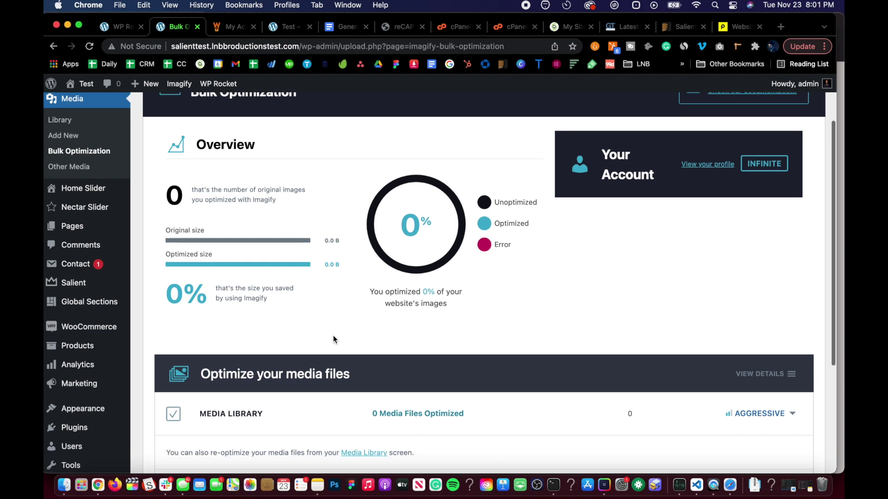
click(207, 418)
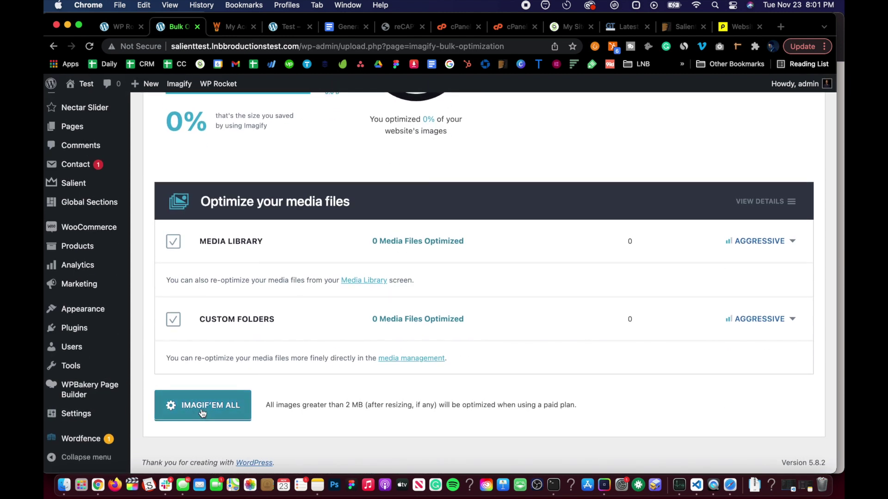
click(478, 396)
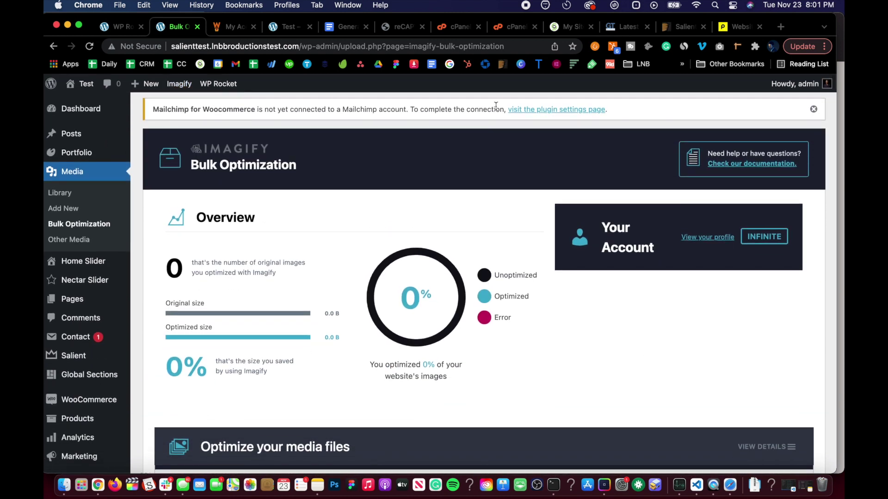
scroll(258, 248, down, 5)
scroll(253, 204, down, 5)
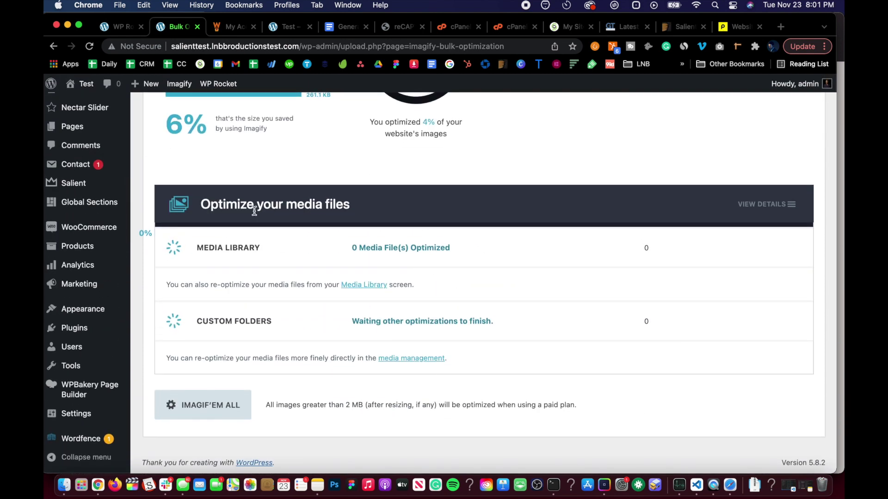
scroll(254, 211, up, 3)
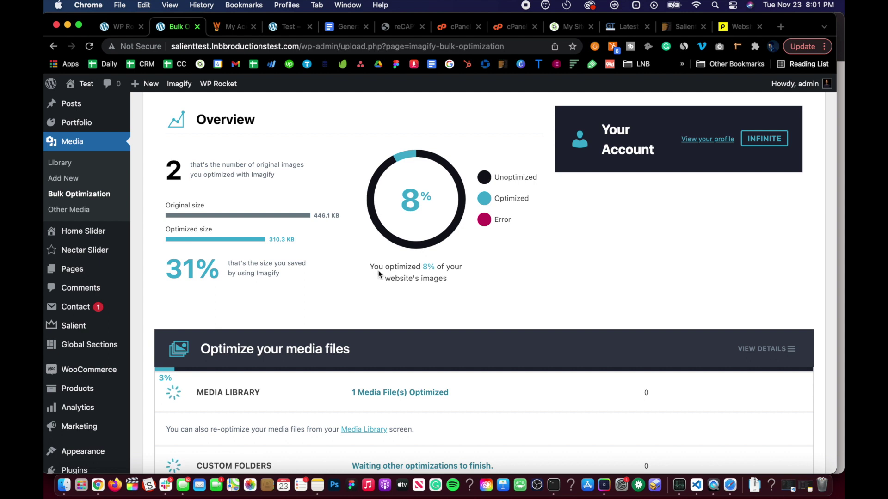
Glance over the Salient home page in Safari, then return to the GTmetrix report tab
key(ctrl+Up)
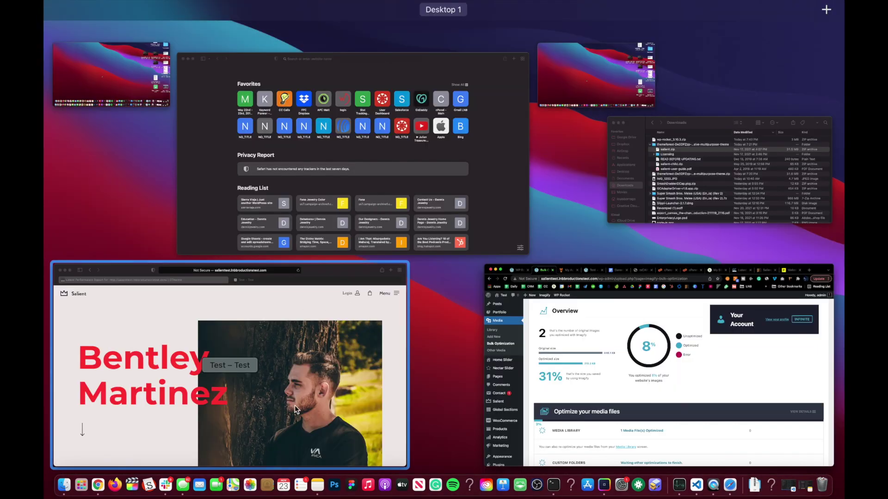
click(348, 364)
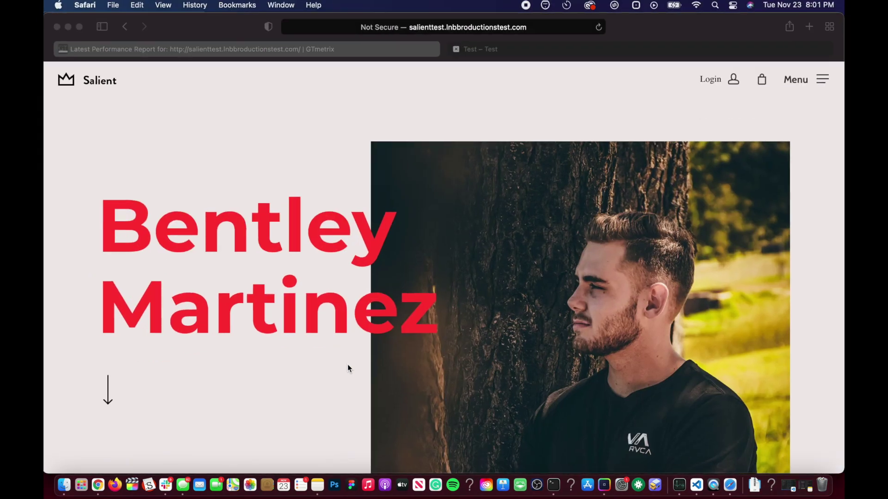
scroll(315, 177, down, 5)
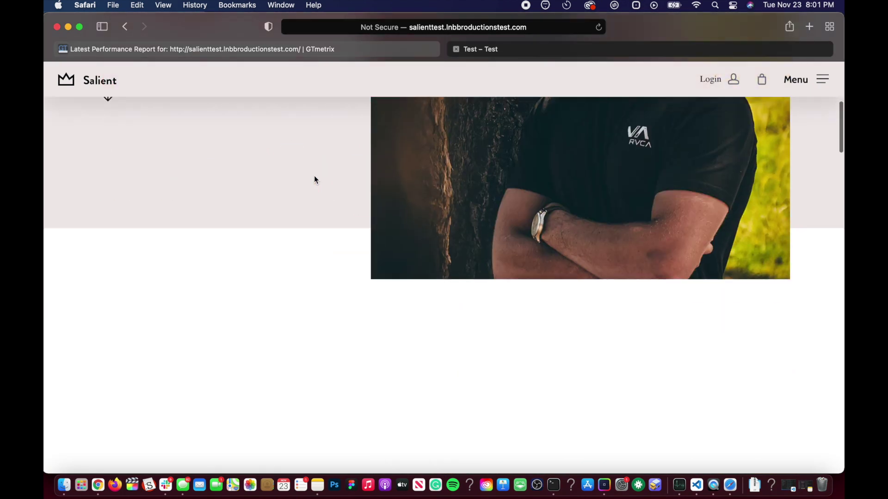
scroll(314, 177, up, 5)
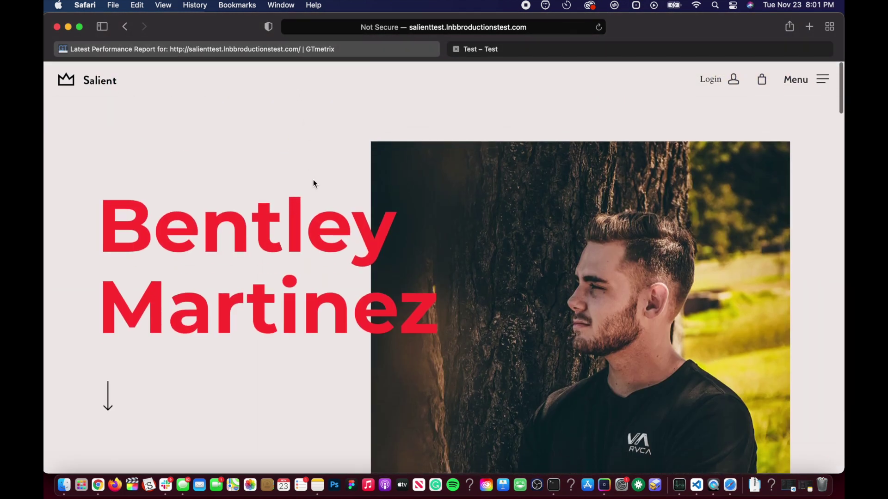
click(296, 49)
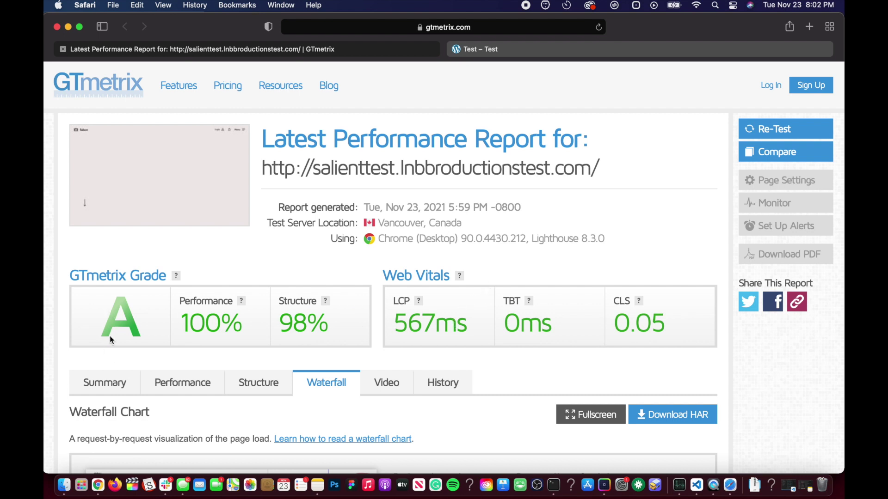
Check Imagify's bulk optimization progress in WordPress, then return to the GTmetrix report
key(ctrl+Up)
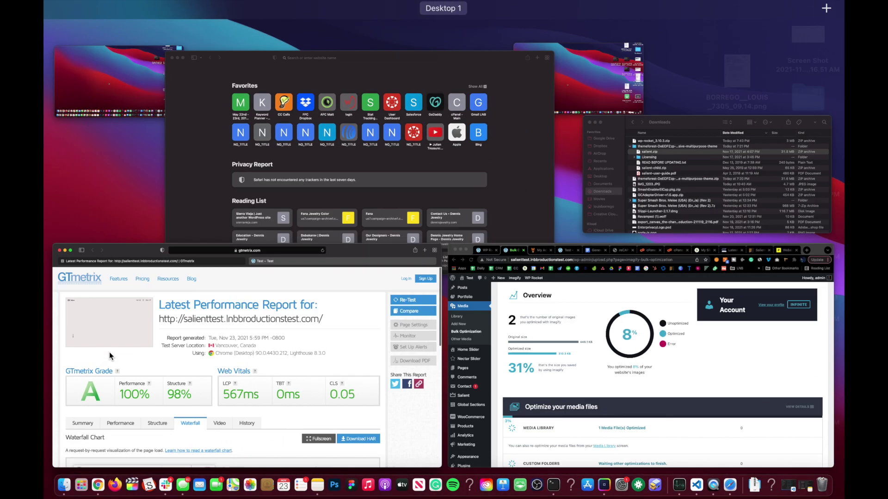
click(586, 342)
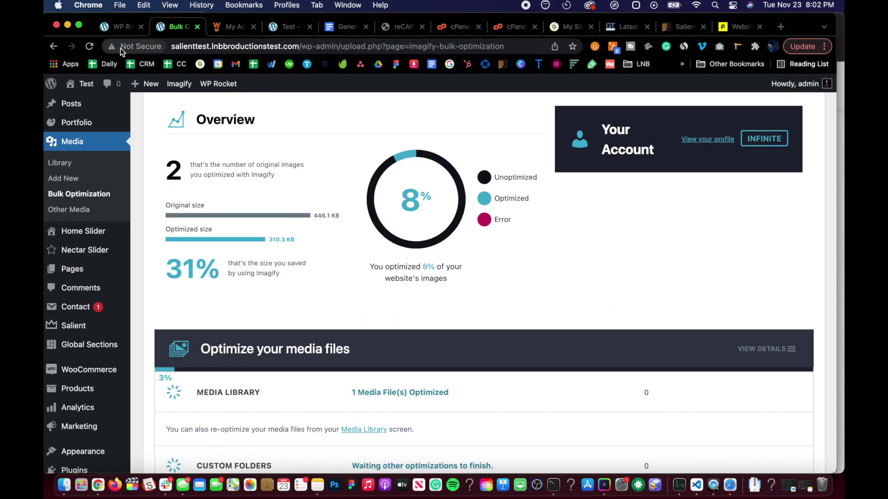
key(ctrl+Up)
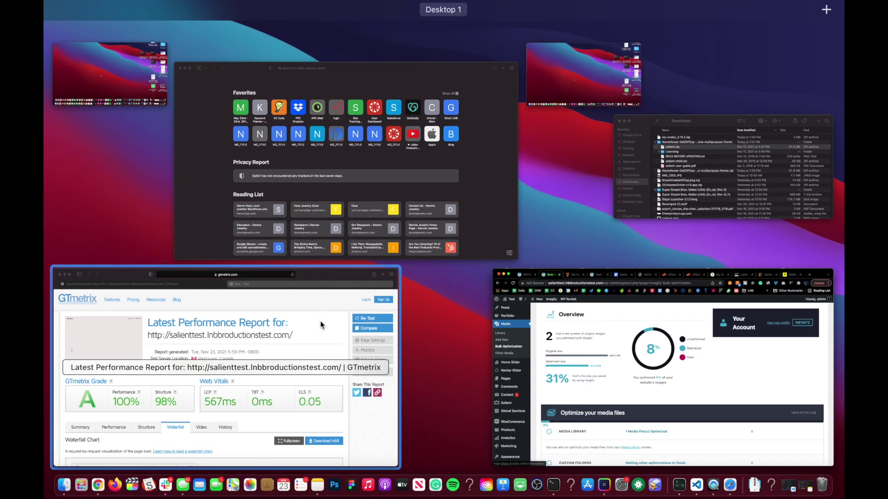
click(323, 325)
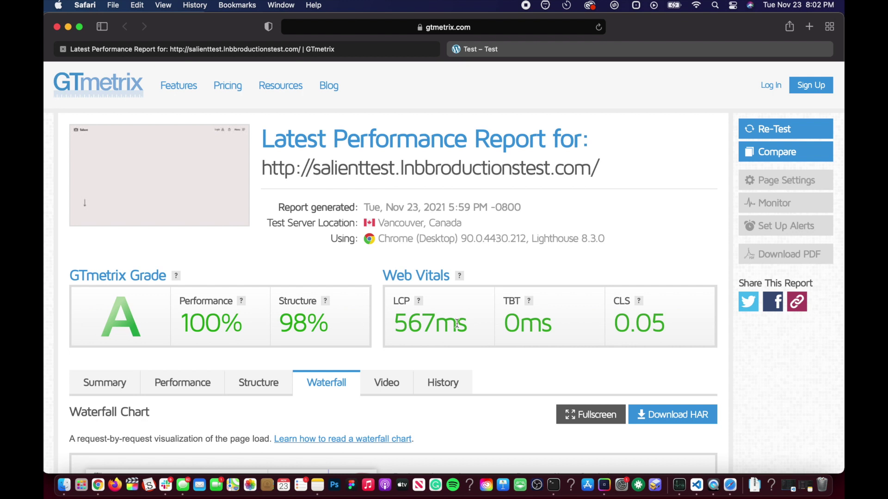
Review the GTmetrix report's grade A summary and Web Vitals
scroll(201, 277, down, 5)
scroll(202, 279, down, 5)
scroll(201, 279, up, 5)
scroll(201, 279, down, 1)
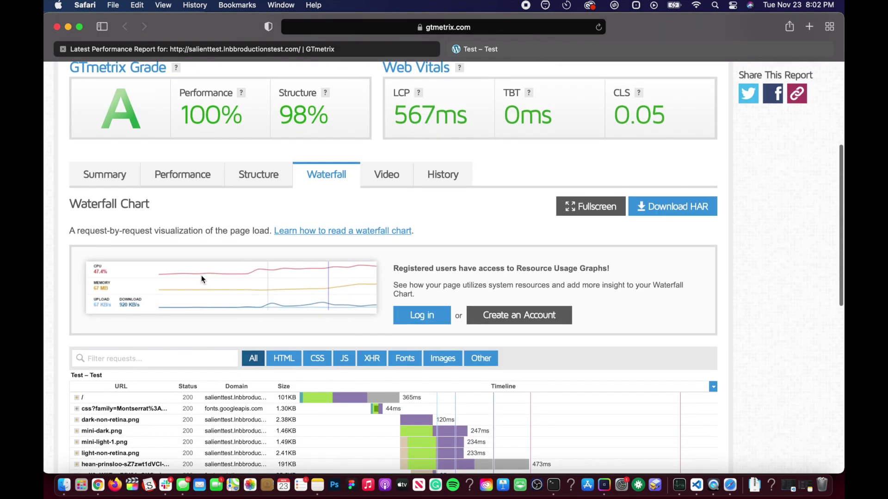
scroll(201, 277, up, 4)
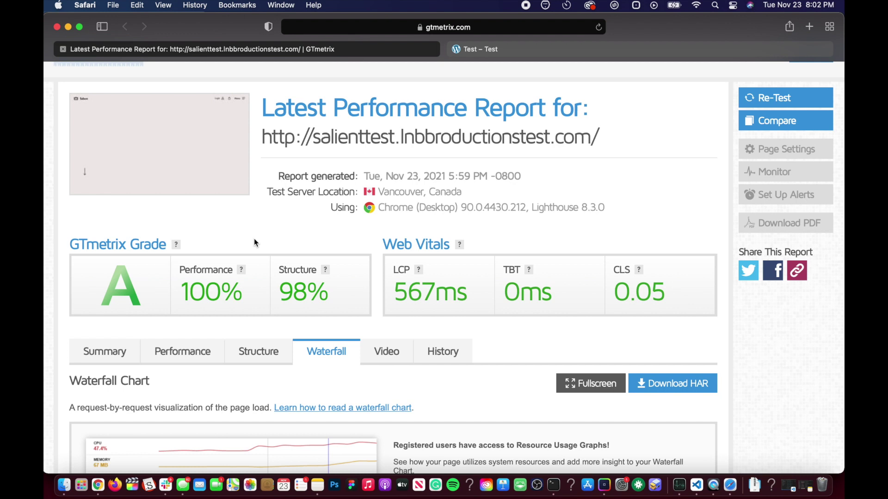
scroll(254, 239, down, 1)
scroll(253, 242, down, 2)
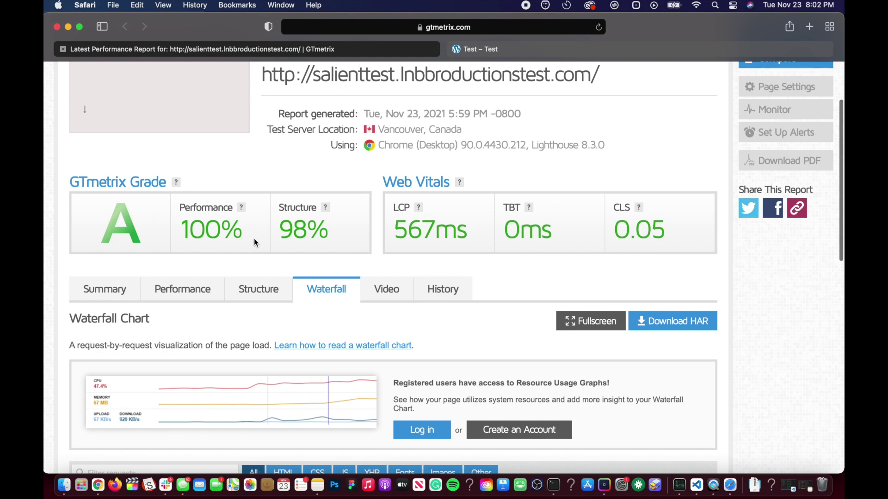
scroll(303, 183, down, 3)
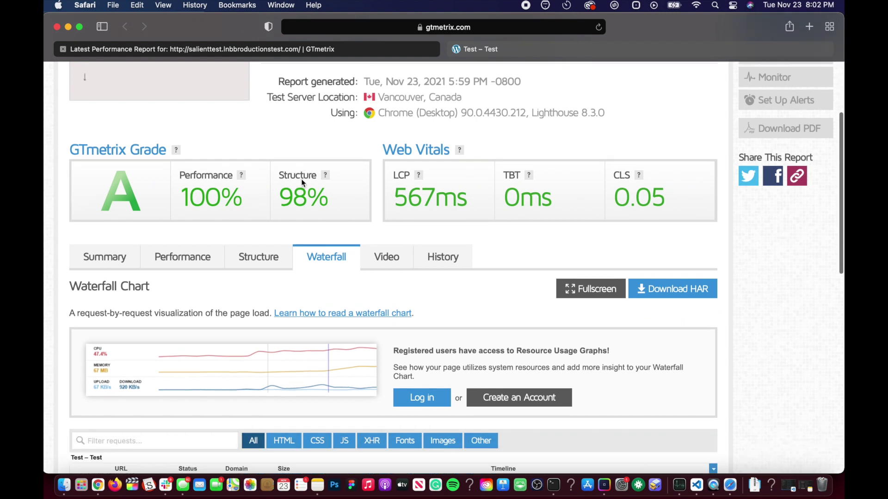
scroll(310, 146, up, 2)
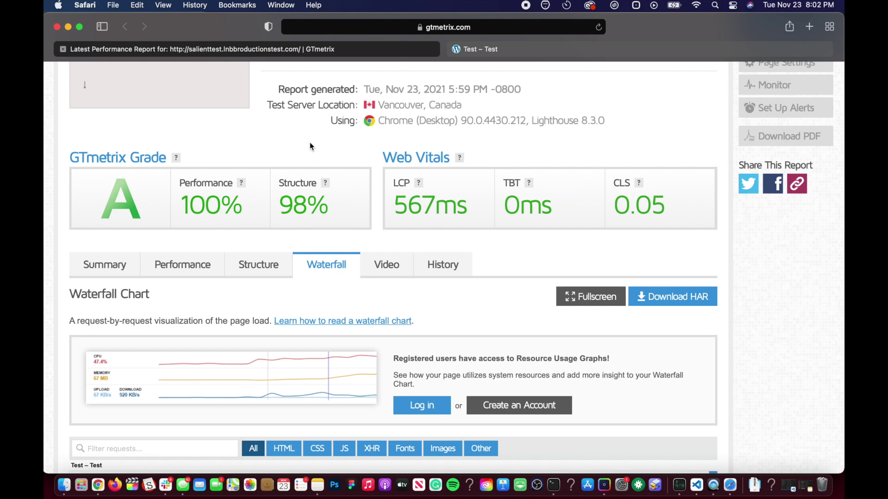
scroll(310, 146, down, 1)
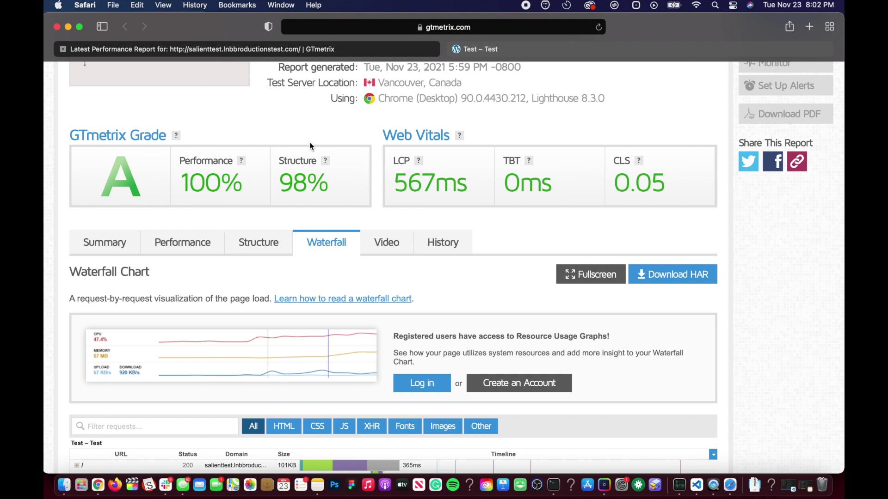
scroll(309, 143, down, 1)
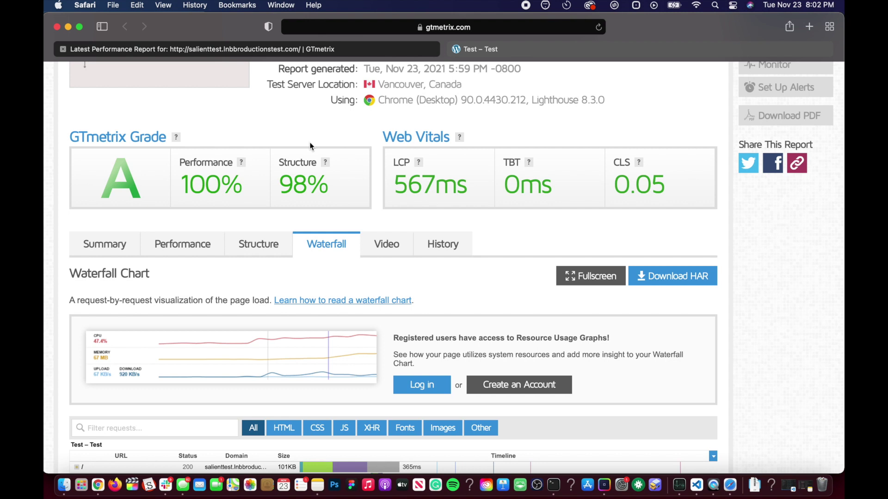
scroll(309, 145, down, 2)
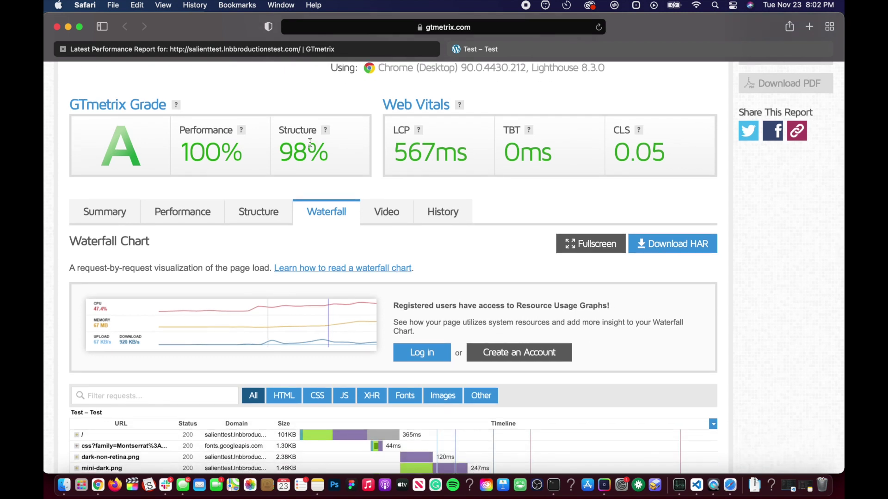
scroll(310, 143, up, 2)
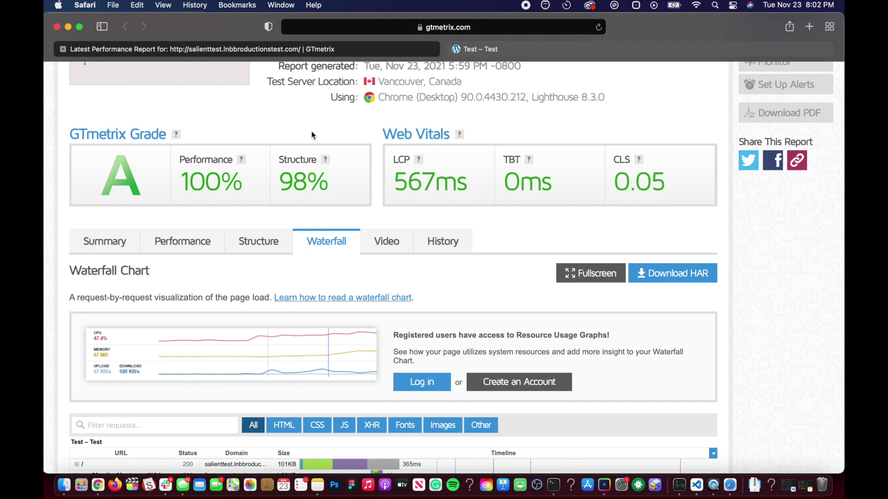
scroll(312, 134, up, 2)
scroll(312, 135, down, 1)
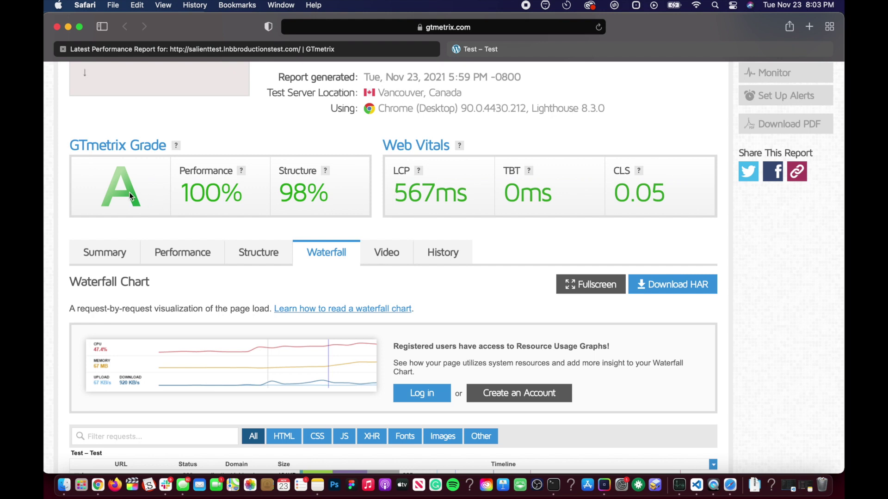
Look through the report's Waterfall details
scroll(132, 197, down, 8)
scroll(131, 198, up, 5)
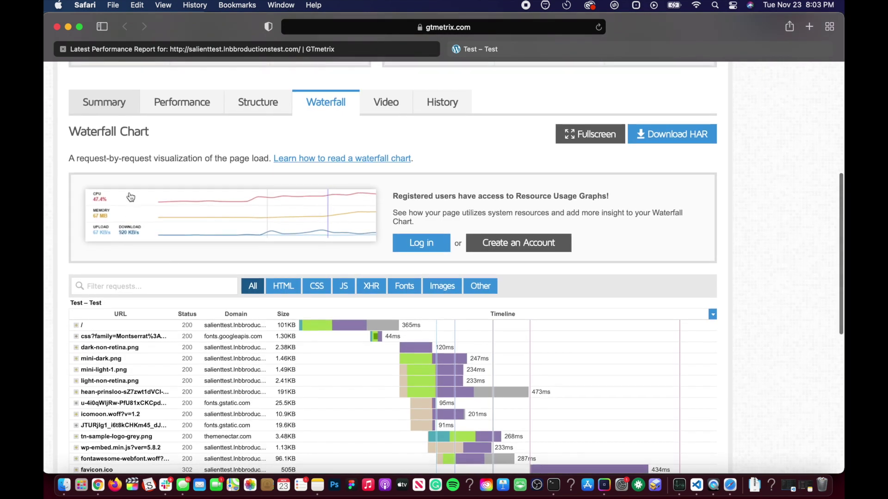
scroll(130, 197, down, 2)
scroll(153, 199, up, 5)
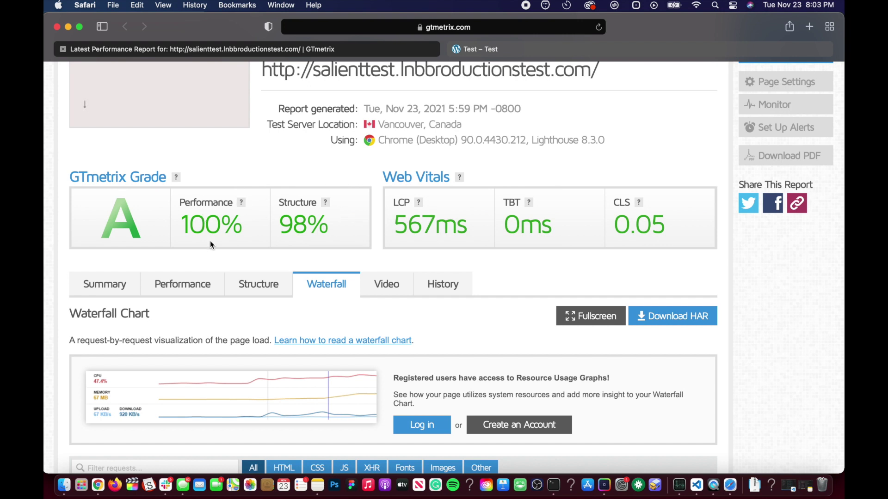
scroll(210, 240, down, 2)
scroll(210, 241, up, 3)
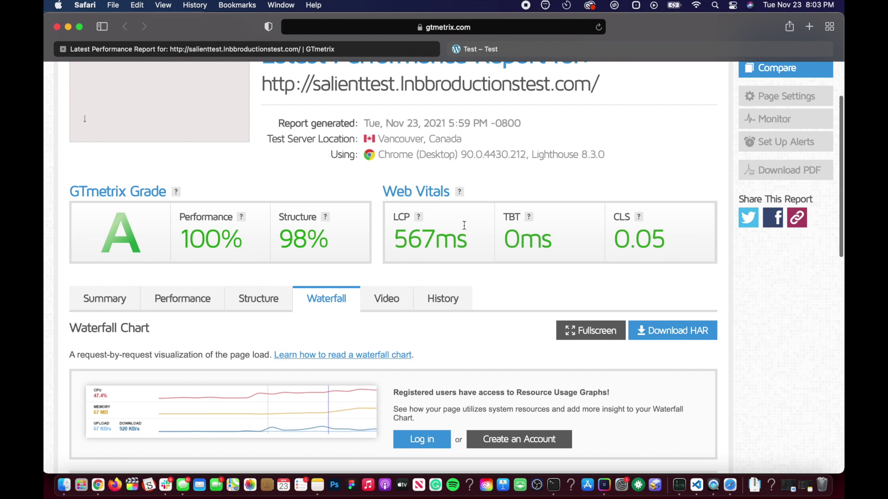
scroll(246, 209, up, 2)
scroll(246, 209, down, 3)
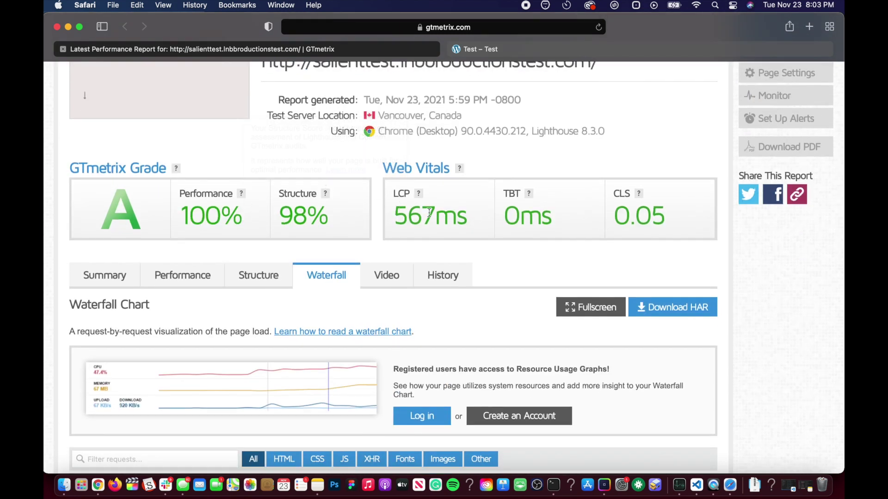
scroll(192, 234, down, 2)
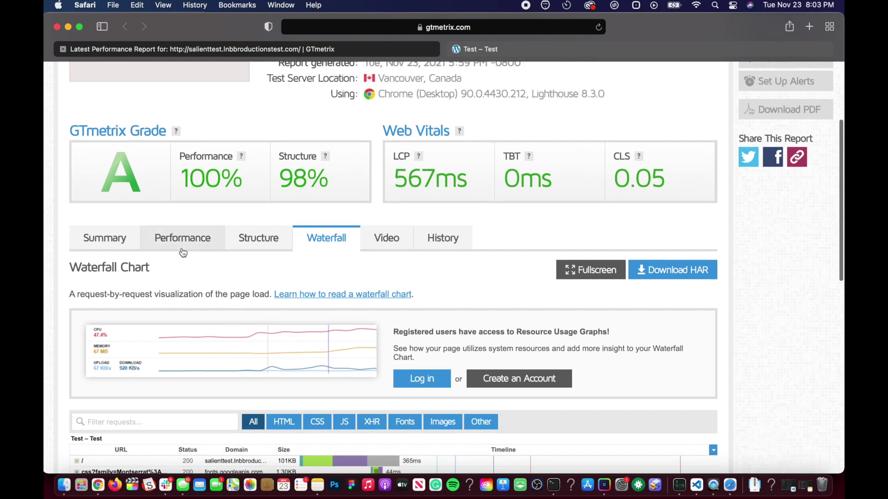
scroll(329, 210, down, 2)
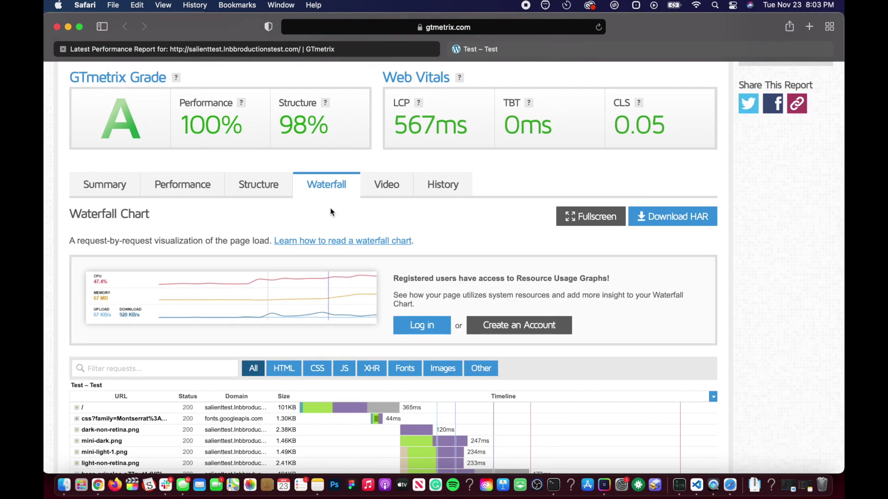
scroll(310, 160, up, 3)
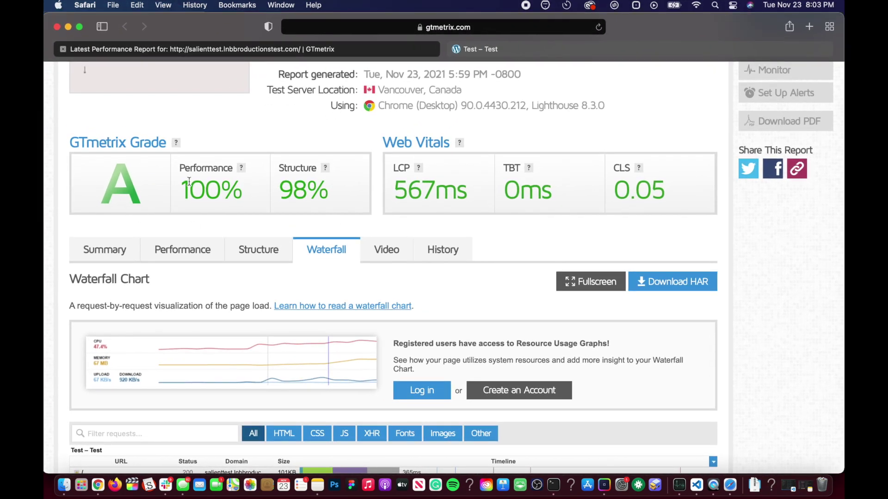
scroll(239, 227, up, 2)
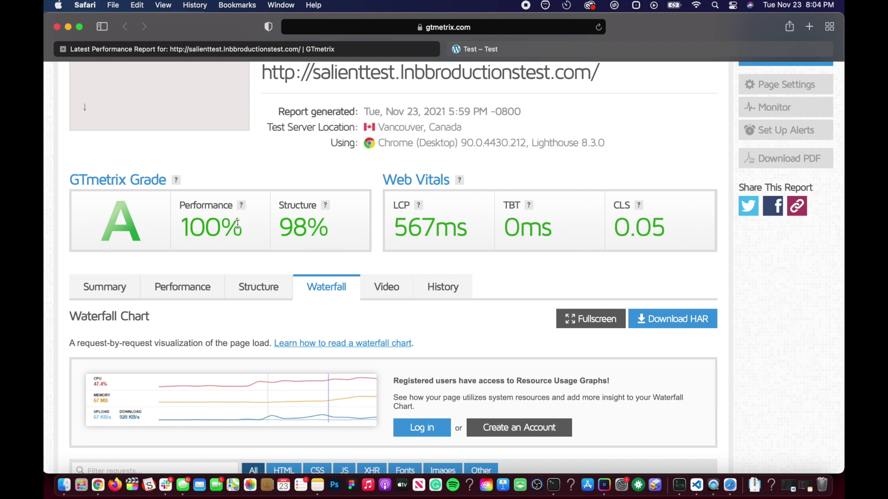
key(ctrl+Up)
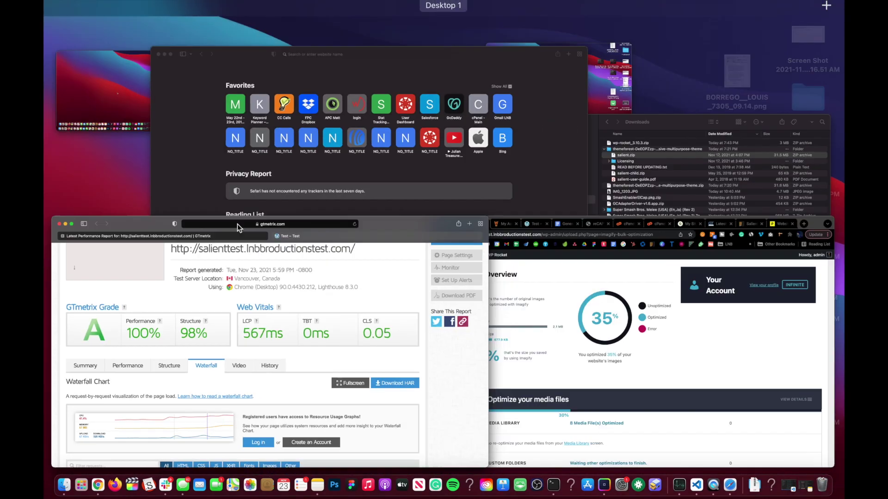
Watch Imagify's bulk run finish: 19 images, 27.6 MB reduced to 13.0 MB
click(498, 279)
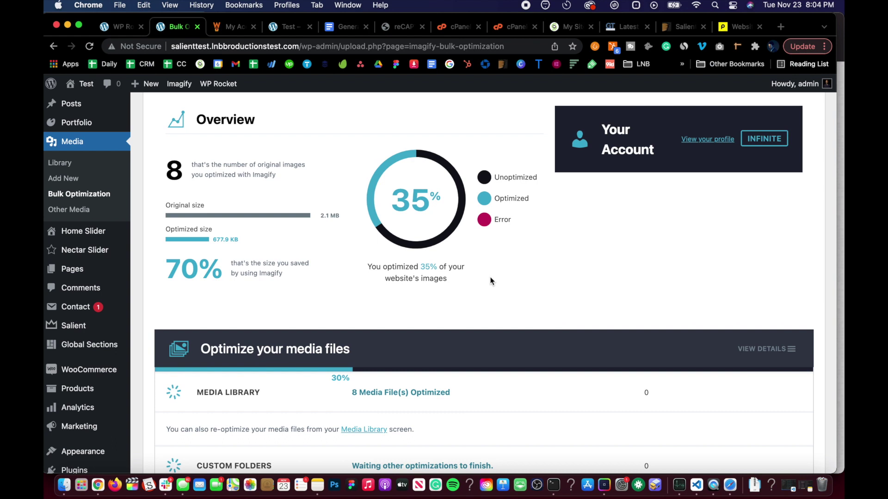
scroll(365, 286, down, 2)
scroll(365, 287, down, 2)
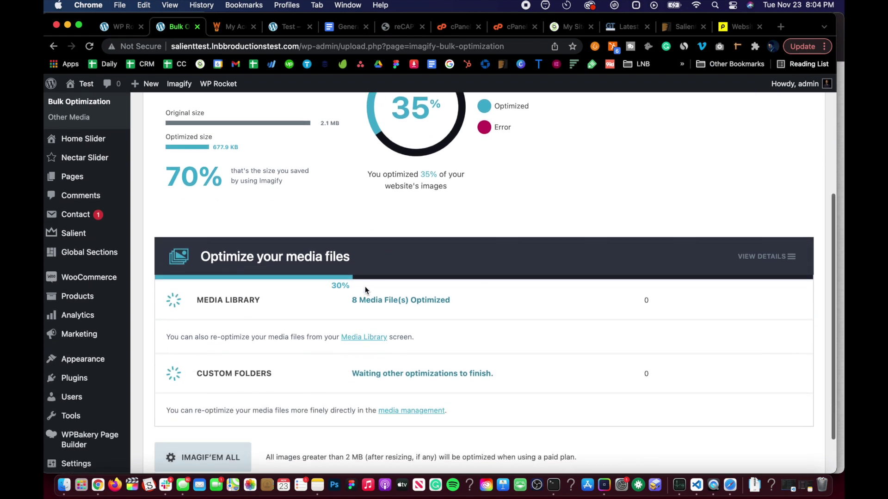
scroll(286, 255, up, 8)
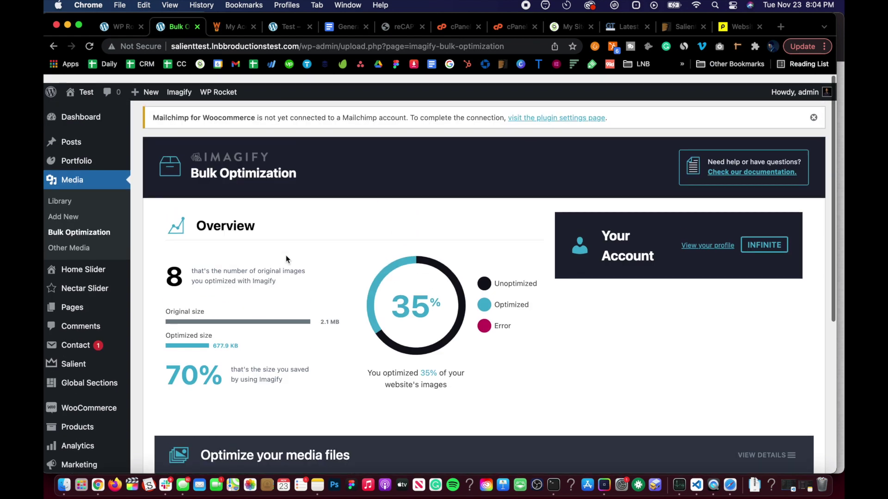
scroll(371, 231, down, 10)
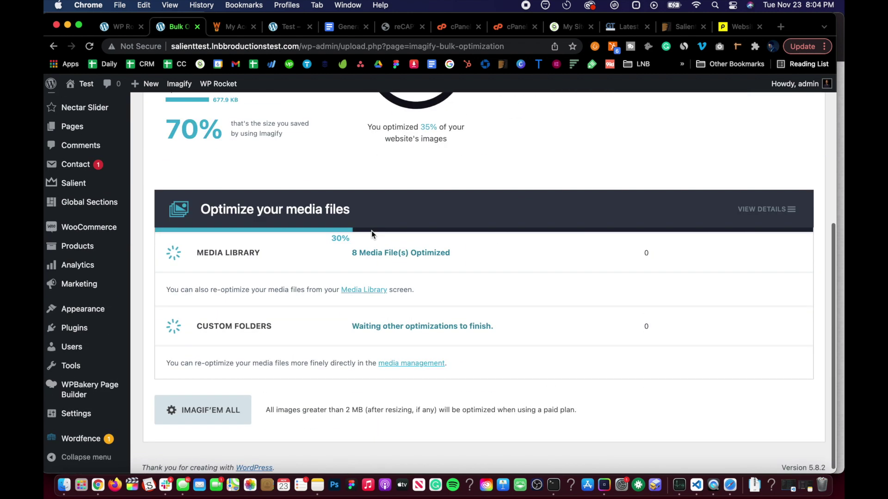
scroll(371, 231, up, 9)
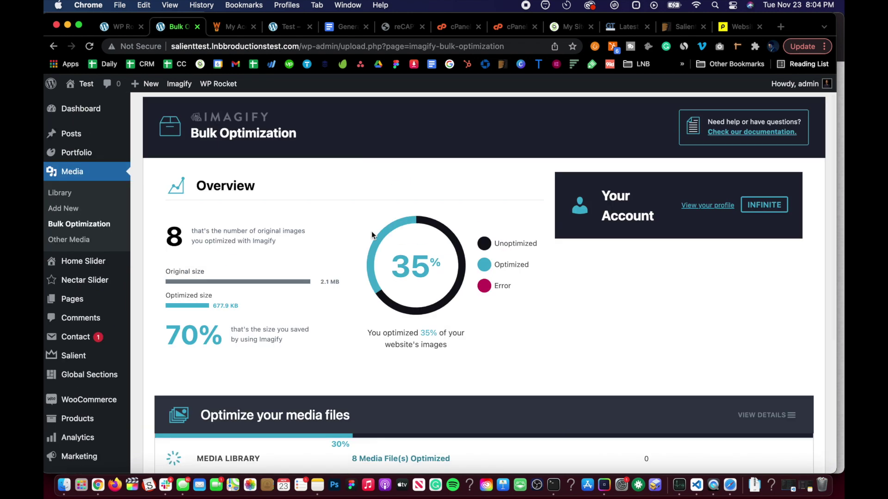
scroll(371, 231, down, 9)
scroll(371, 190, up, 7)
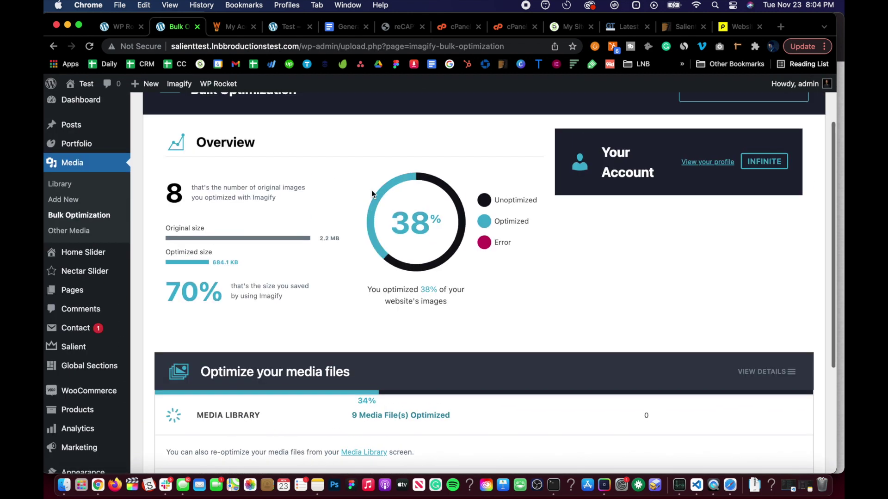
scroll(371, 190, down, 4)
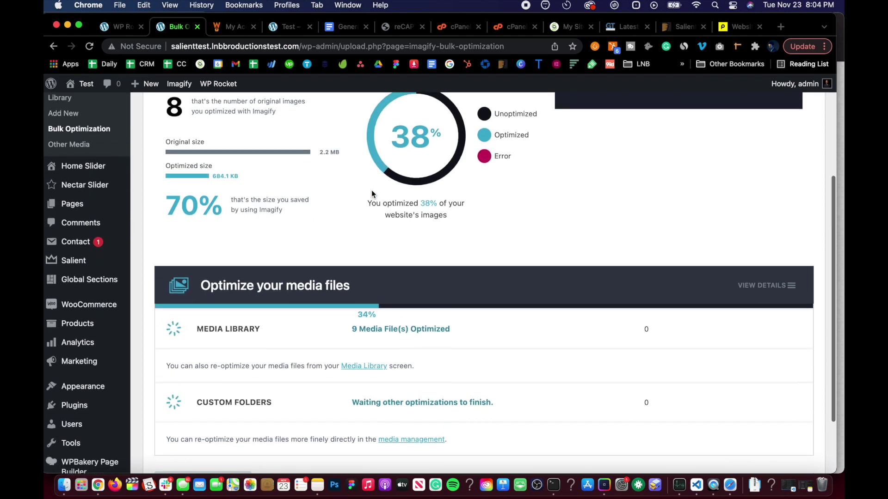
scroll(372, 193, up, 2)
scroll(372, 193, up, 2)
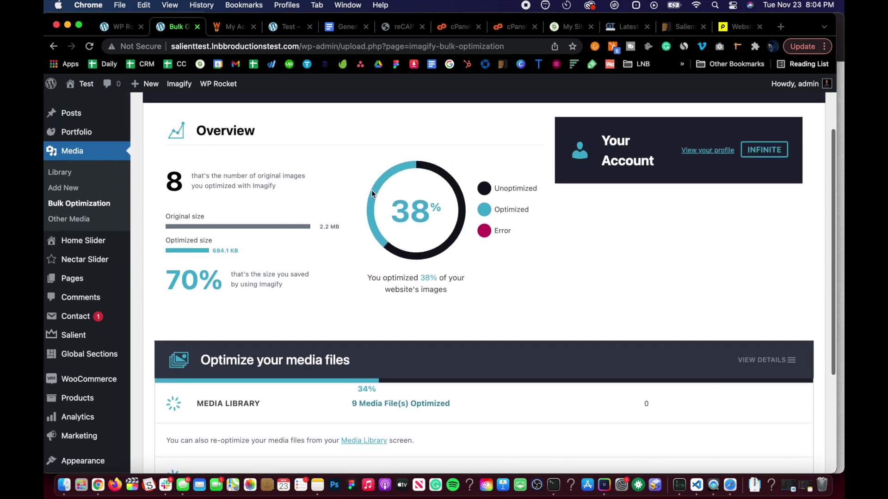
scroll(372, 193, down, 7)
scroll(372, 194, up, 11)
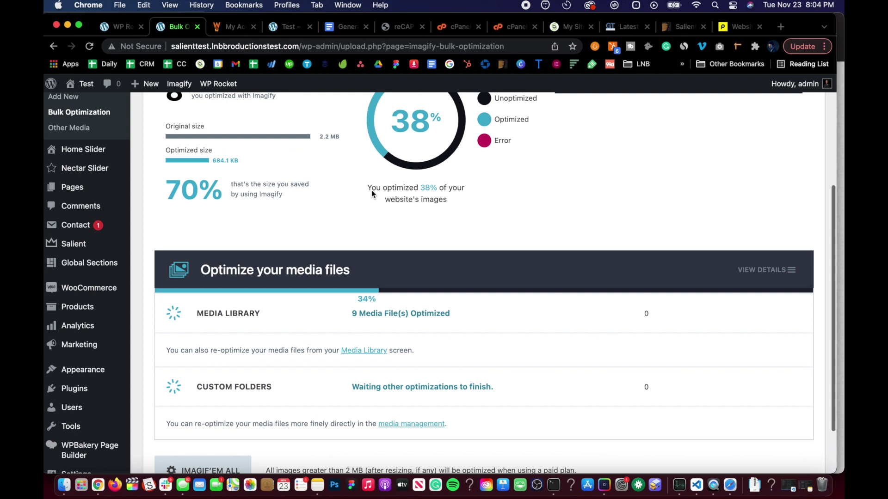
scroll(371, 193, down, 2)
scroll(371, 193, down, 9)
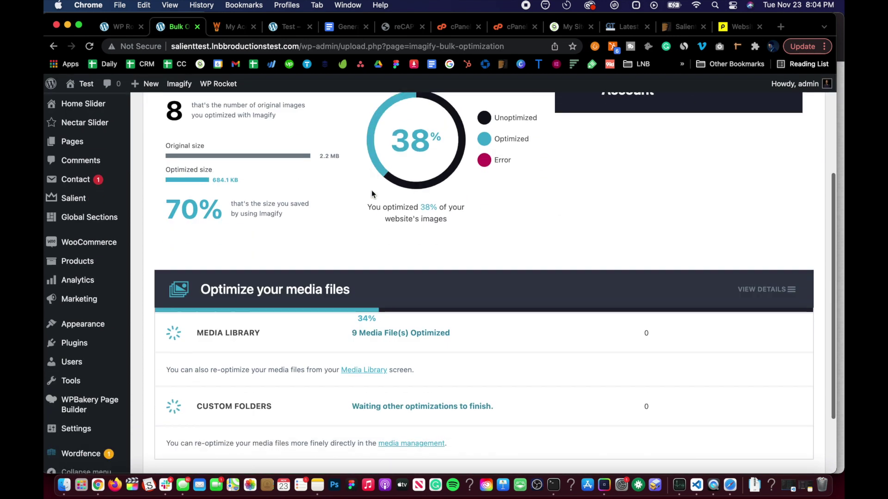
scroll(371, 194, up, 12)
scroll(366, 194, down, 1)
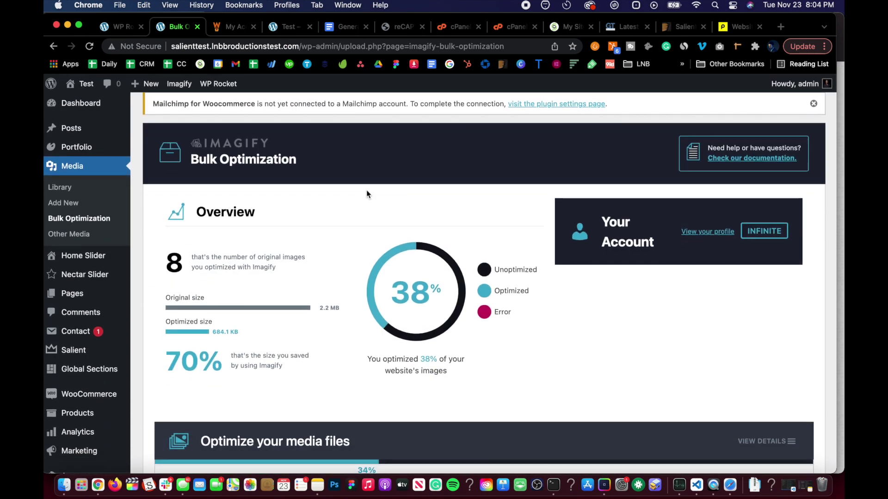
scroll(367, 193, down, 2)
scroll(366, 193, up, 2)
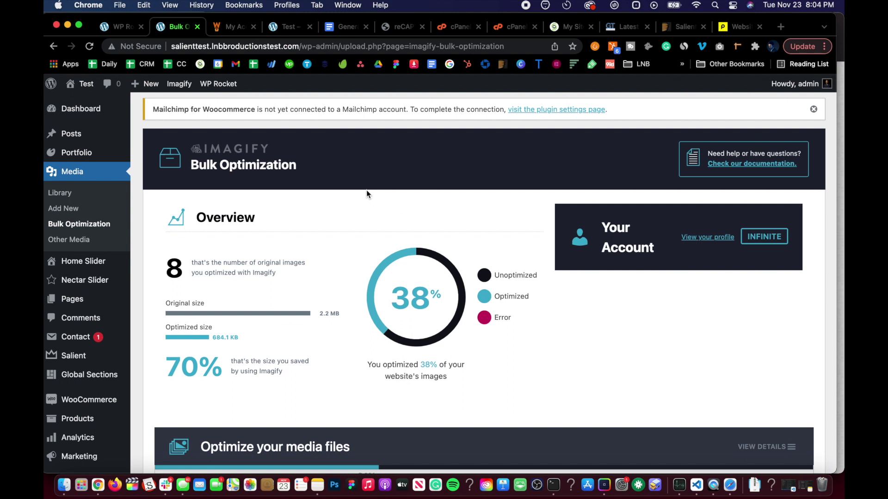
scroll(366, 193, down, 2)
scroll(366, 193, up, 2)
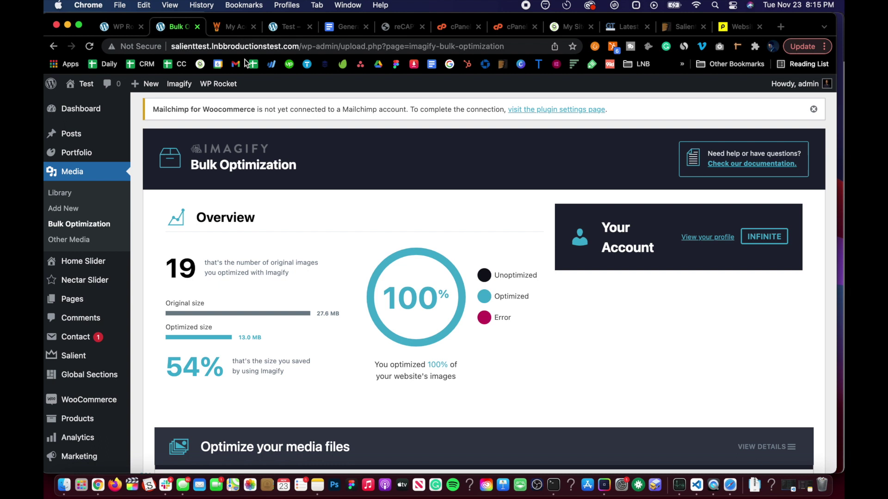
Copy the test site's domain from the address bar
click(215, 44)
click(282, 47)
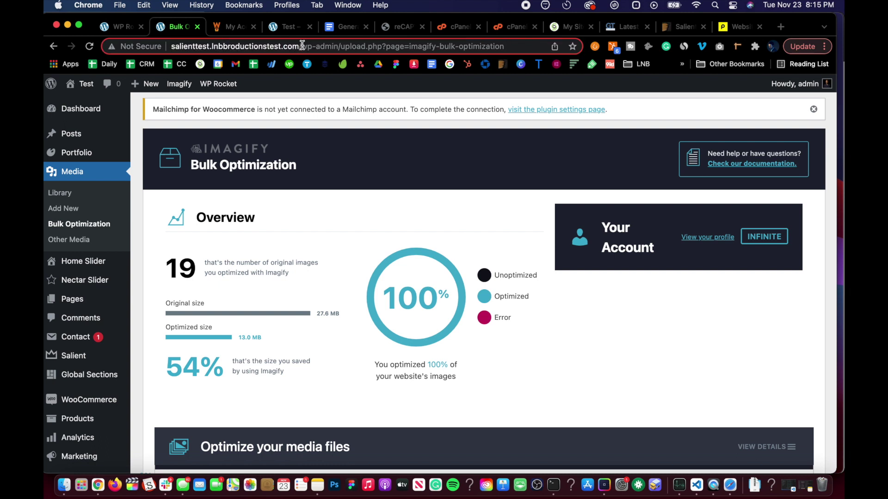
drag(302, 45, 170, 47)
key(super+c)
In Safari, close the test site's tab and clear the browsing history
key(ctrl+Up)
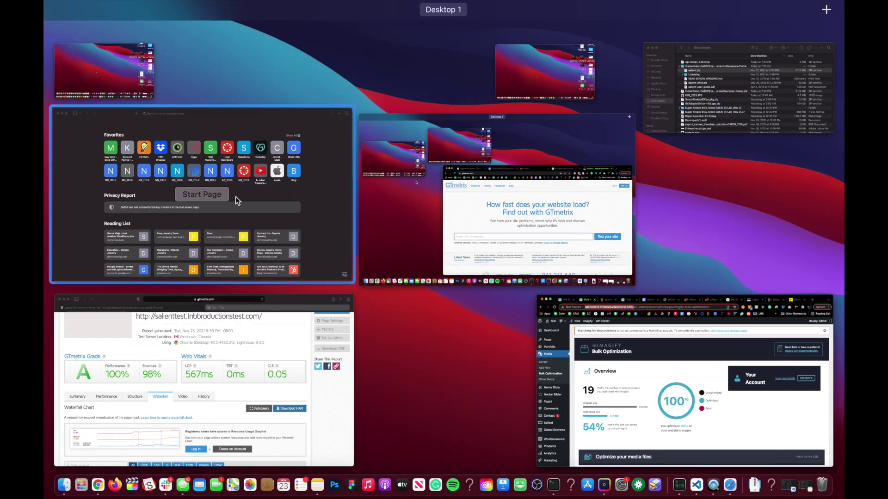
key(Escape)
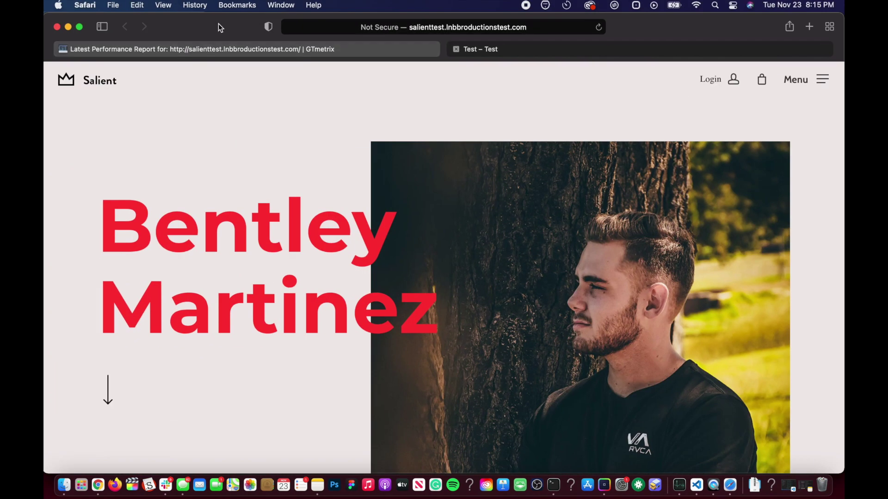
click(456, 50)
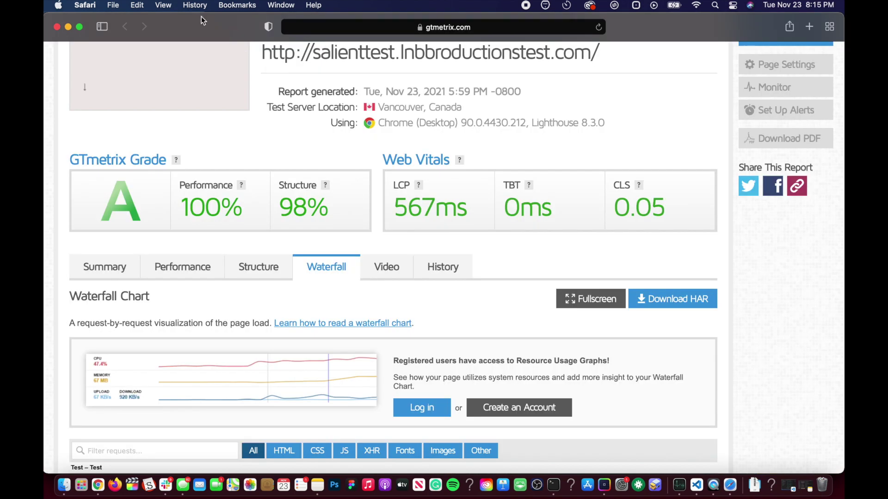
click(194, 5)
click(217, 137)
click(511, 197)
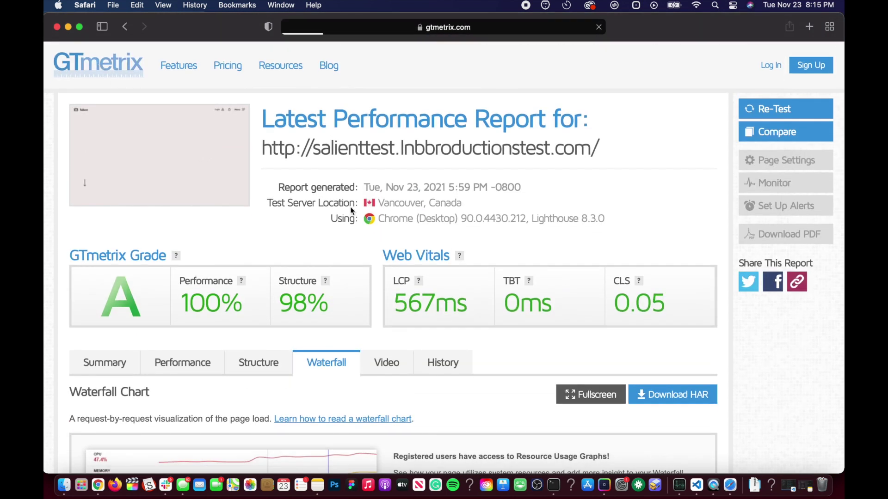
Paste the site URL into GTmetrix to re-test it, and open the tested site in a new tab
click(352, 283)
key(super+v)
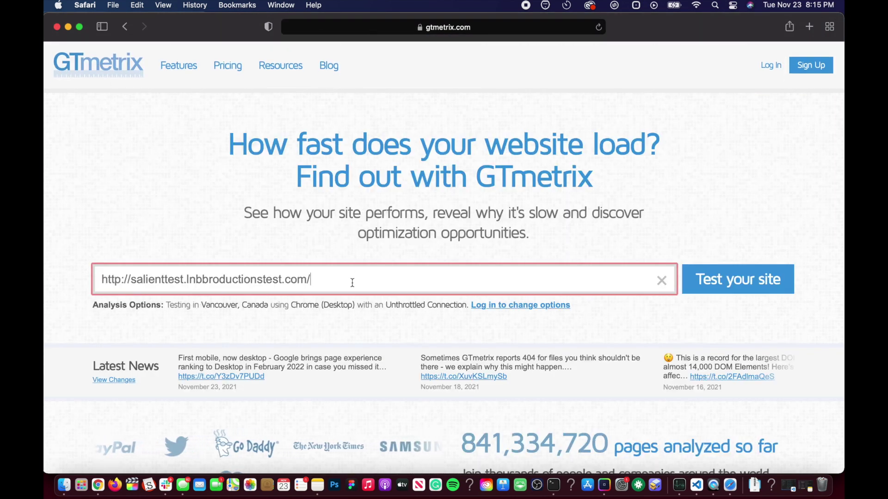
key(Return)
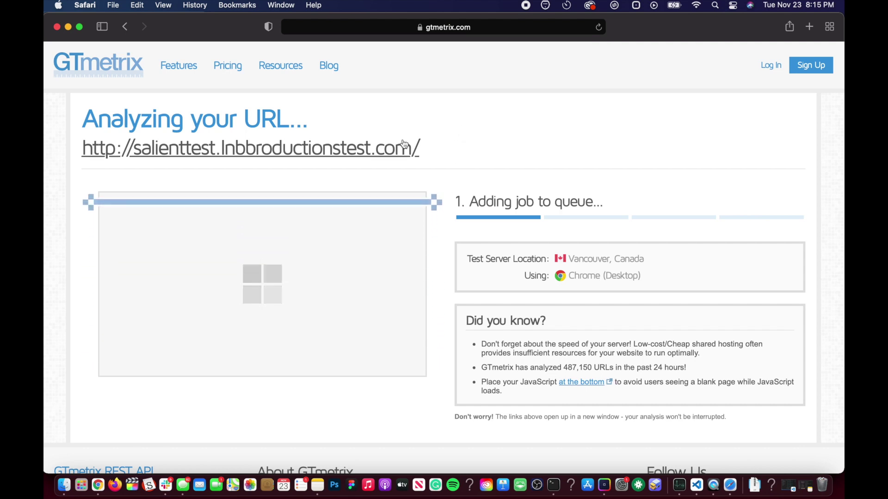
click(305, 149)
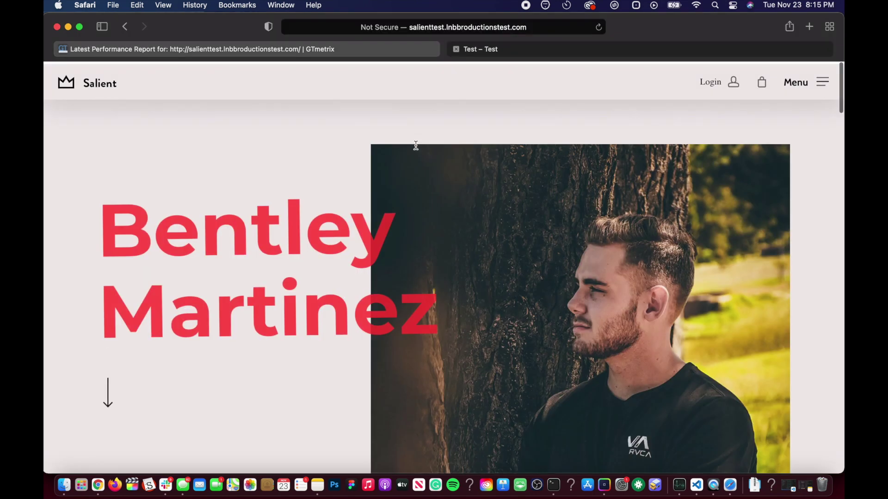
scroll(416, 145, down, 10)
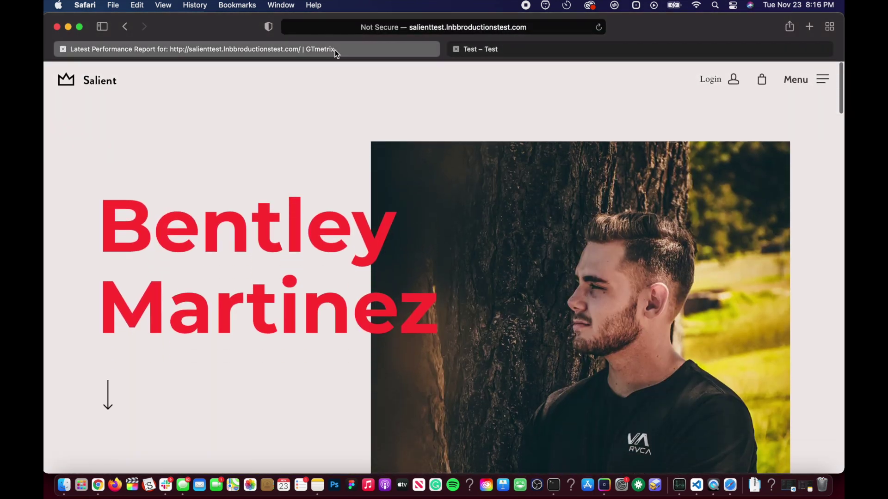
Back on the new report, view the Performance metrics and request Waterfall
click(334, 49)
scroll(324, 252, down, 5)
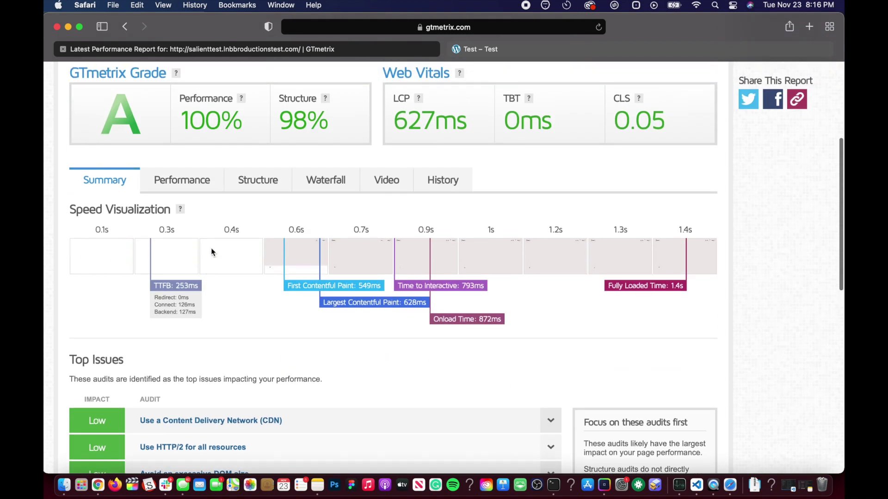
click(196, 185)
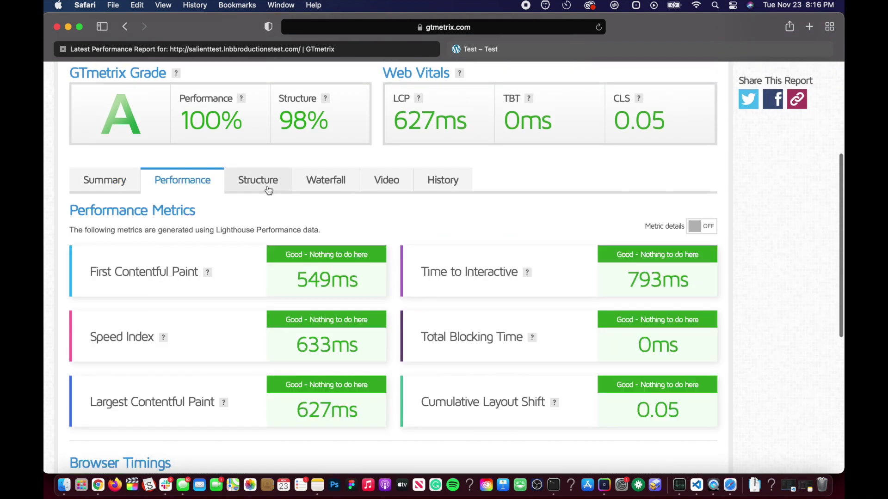
click(327, 190)
scroll(324, 241, down, 10)
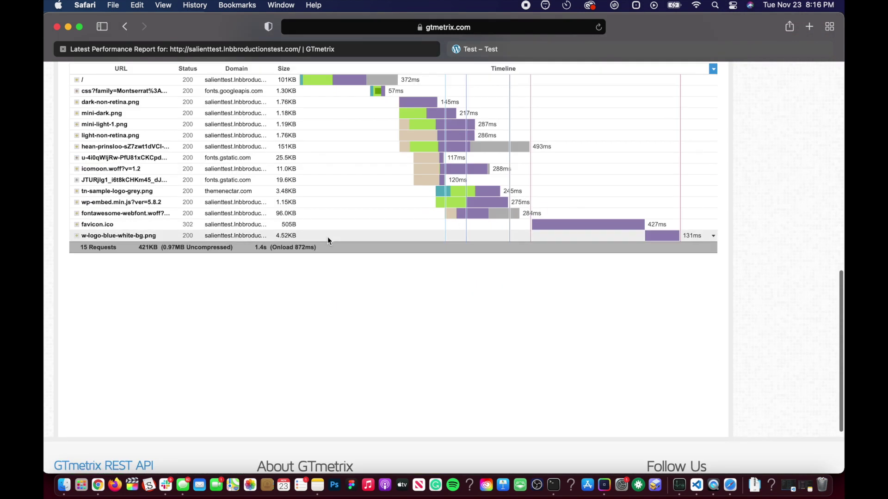
scroll(360, 208, up, 2)
mouse_move(407, 192)
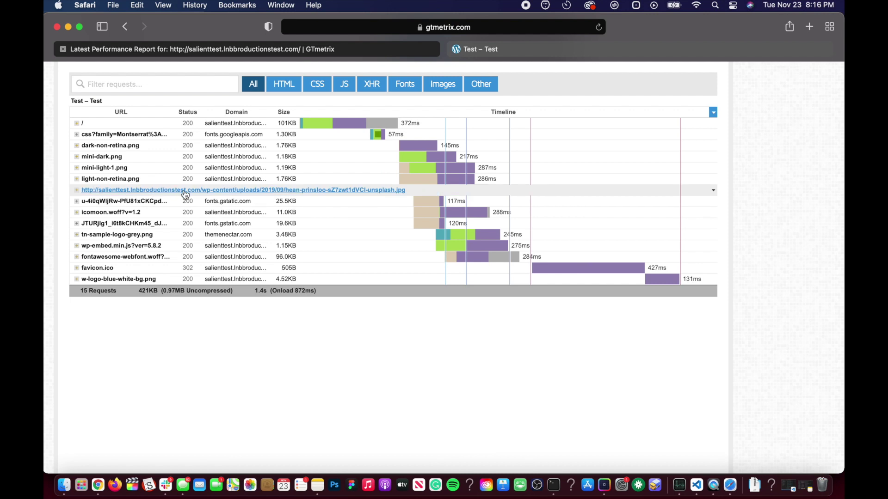
click(79, 190)
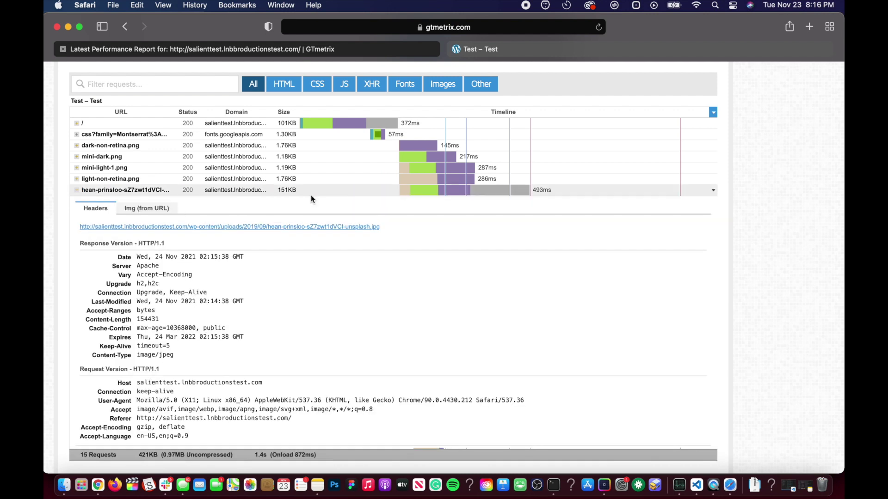
key(ctrl+Up)
click(478, 355)
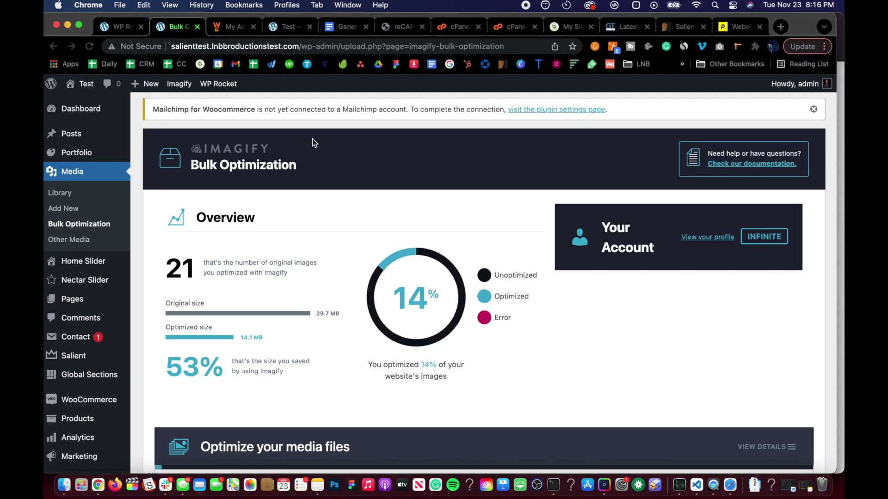
scroll(332, 192, down, 1)
scroll(333, 197, up, 1)
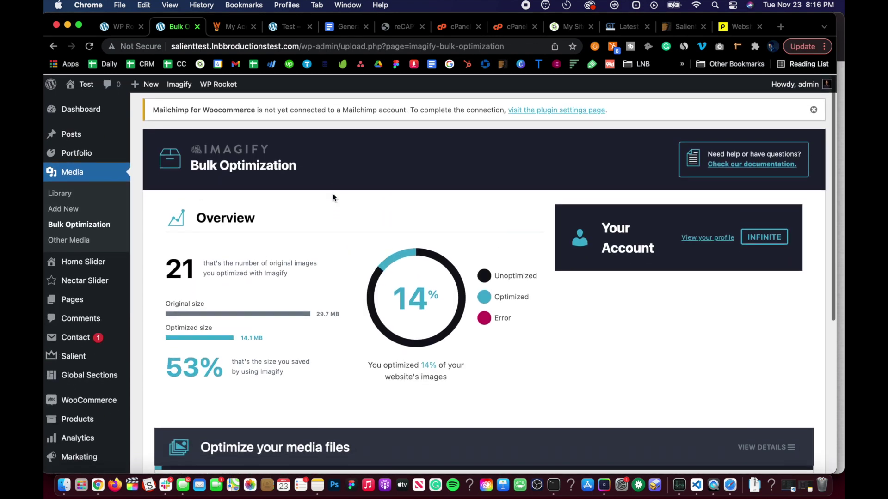
Reload the Imagify bulk page to show 25 images optimized, 16% overall, 53% saved
key(super+r)
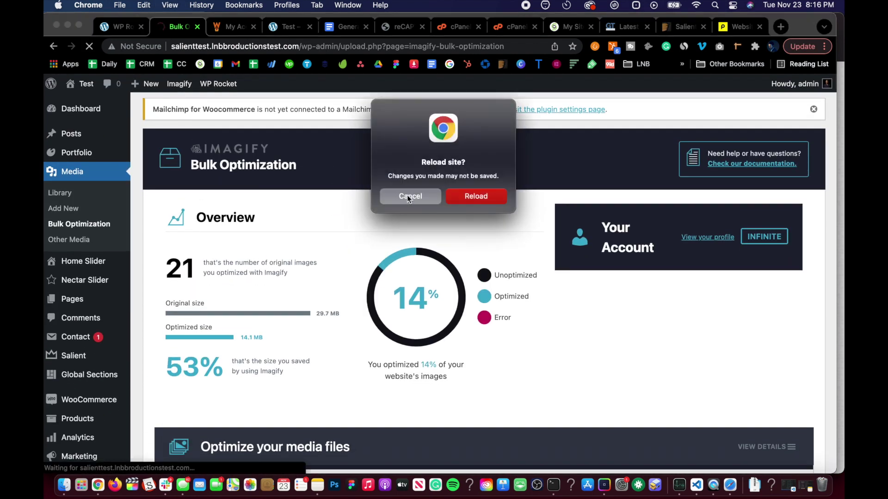
click(401, 195)
scroll(262, 271, down, 6)
scroll(262, 272, up, 6)
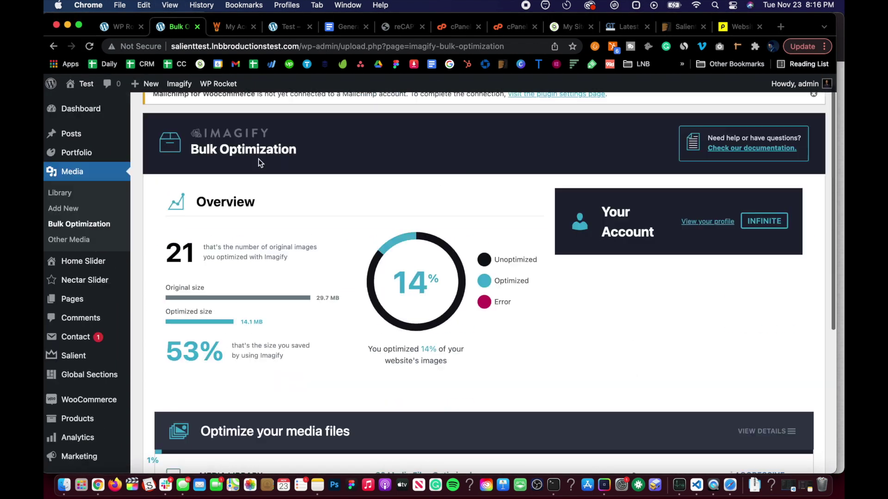
key(super+r)
key(Return)
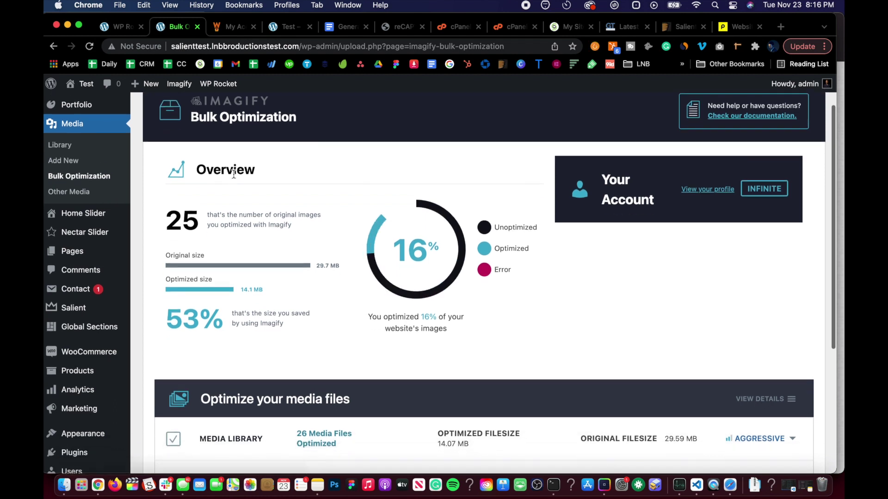
scroll(234, 174, down, 3)
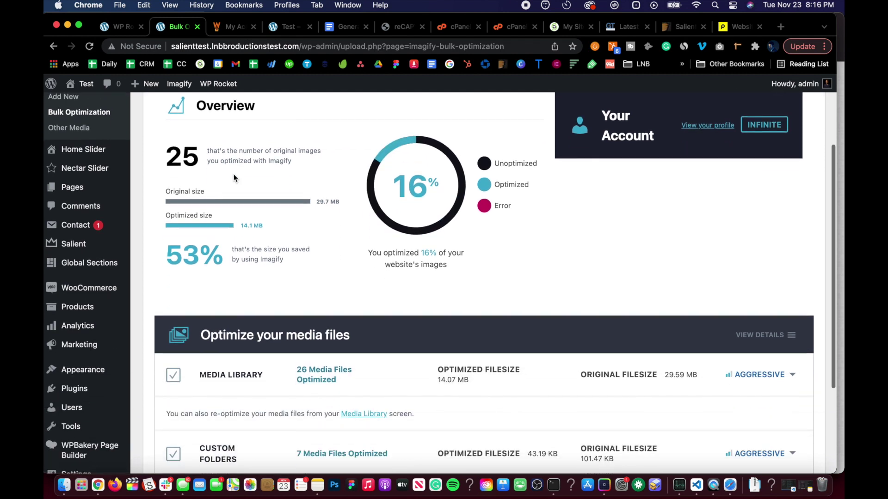
scroll(233, 178, down, 5)
scroll(233, 178, up, 5)
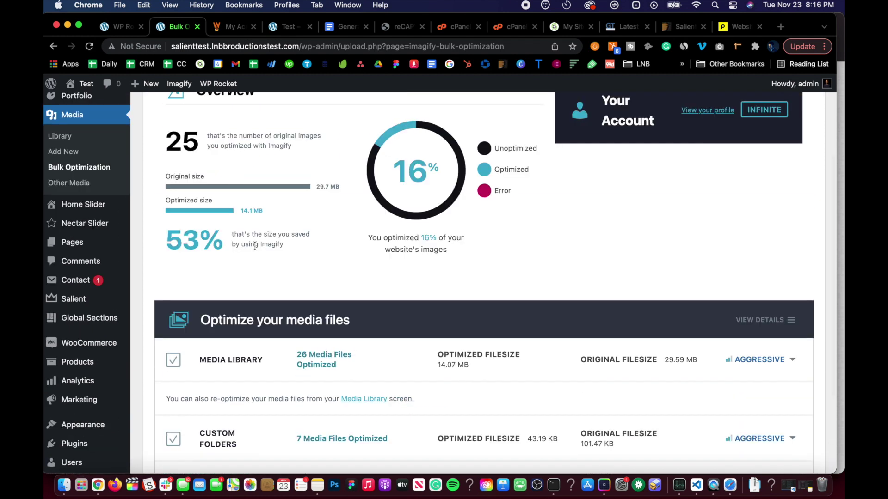
scroll(254, 247, down, 3)
scroll(254, 248, up, 8)
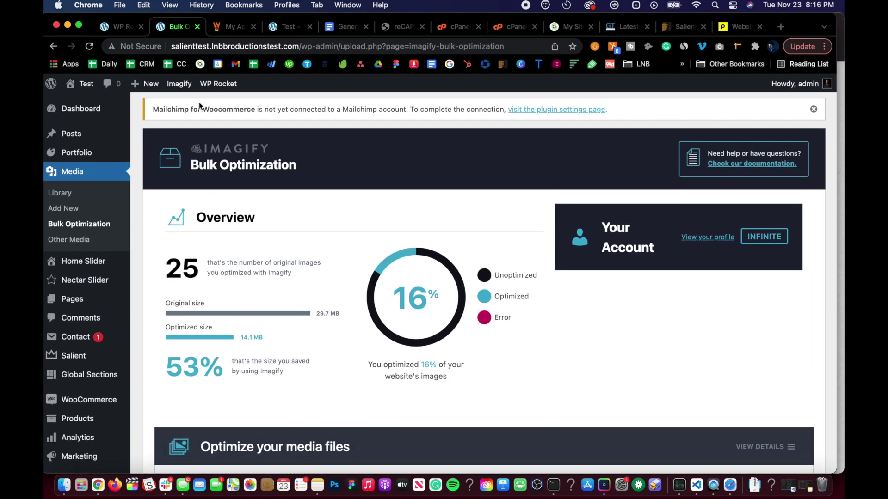
Clear the WP Rocket cache
mouse_move(218, 85)
click(212, 120)
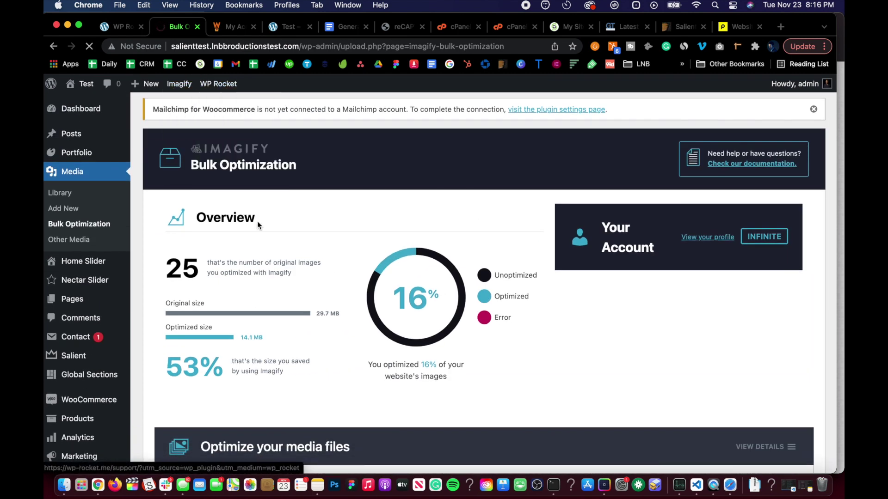
key(ctrl+Up)
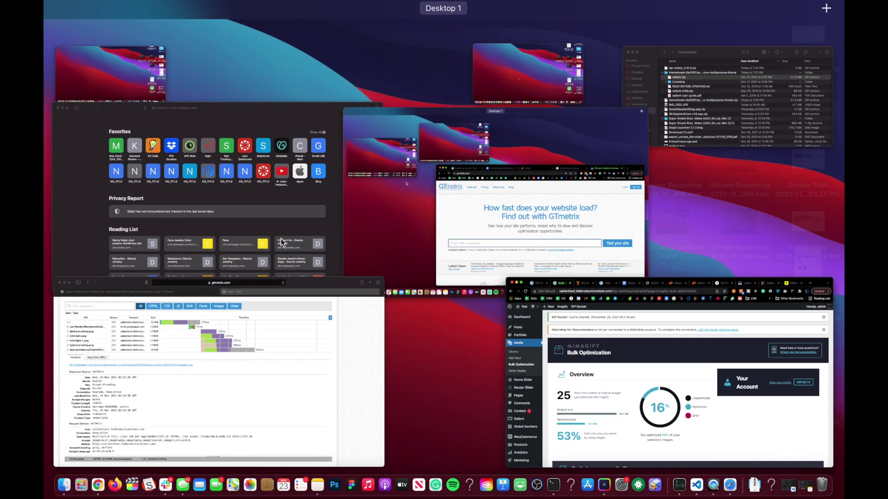
In Safari, clear all browsing history and close the test site's tab
click(270, 319)
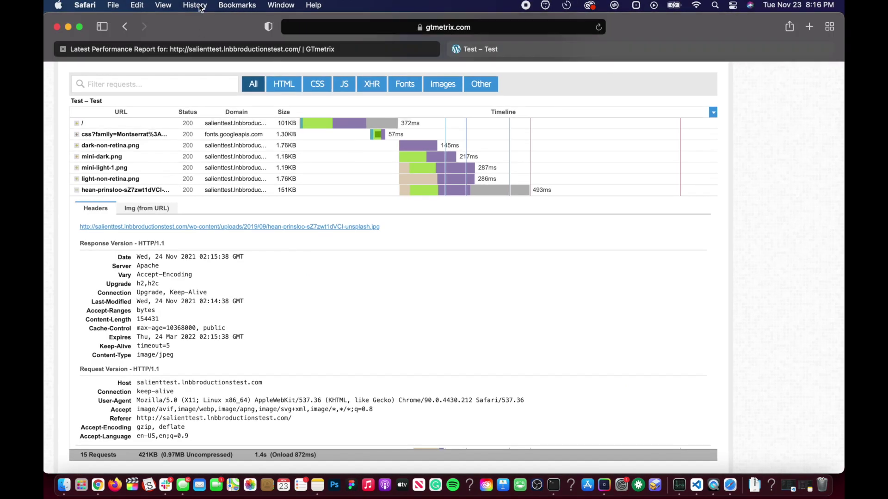
click(196, 6)
click(231, 135)
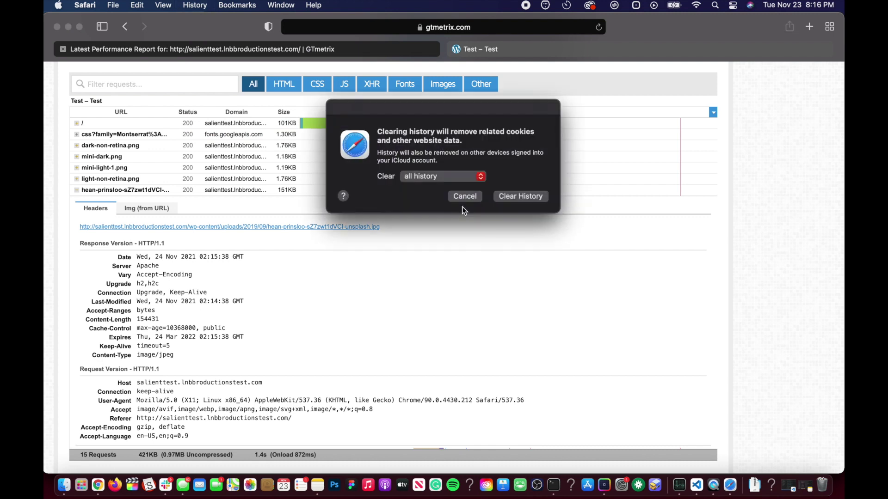
click(509, 198)
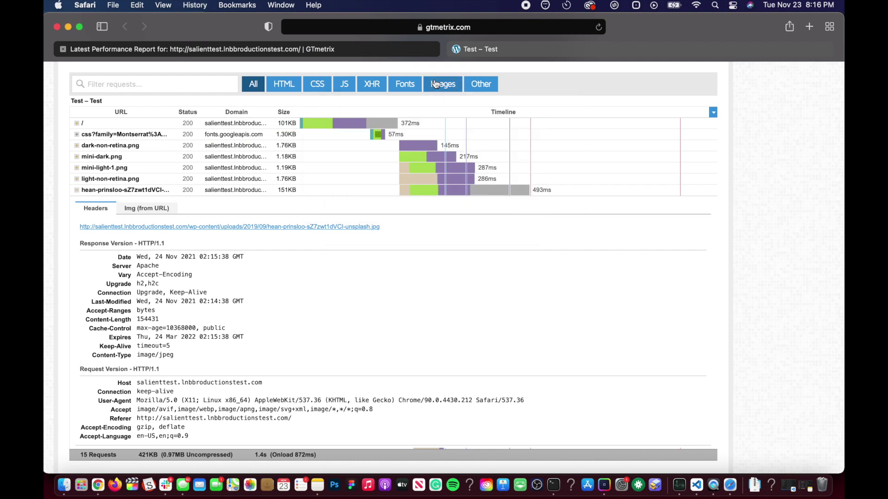
click(455, 50)
From the GTmetrix home page, start a new test of the pasted site URL
scroll(115, 67, up, 10)
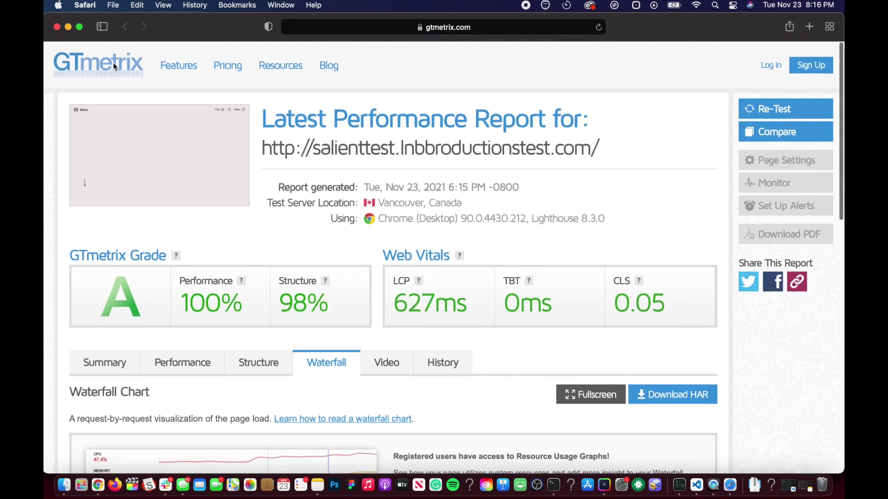
click(115, 67)
click(262, 279)
text(http://salienttest.lnbbroductionstest.com/)
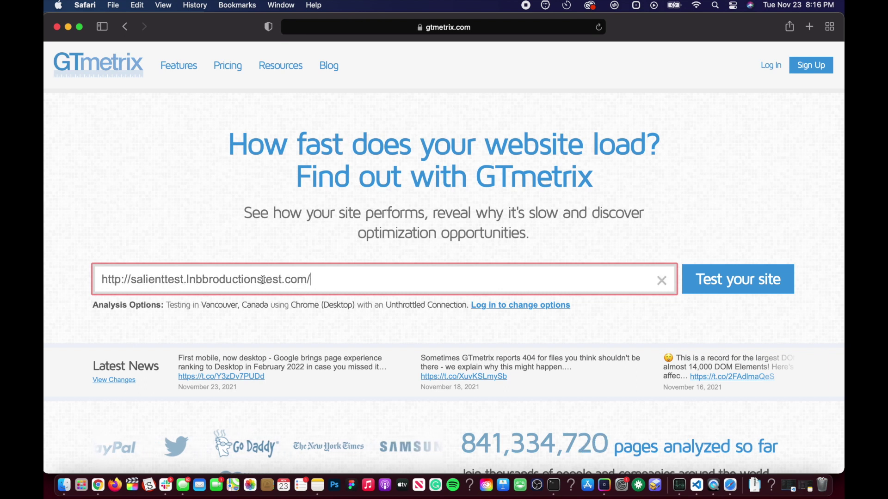
key(Return)
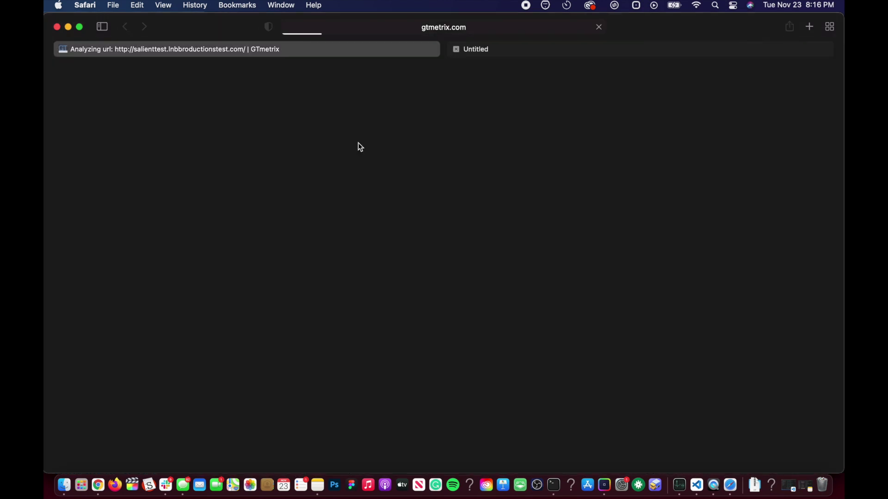
Scroll through the Salient site, then view the new report: grade A, 99% performance, 96% structure
scroll(291, 179, down, 5)
scroll(290, 180, down, 5)
scroll(290, 180, up, 10)
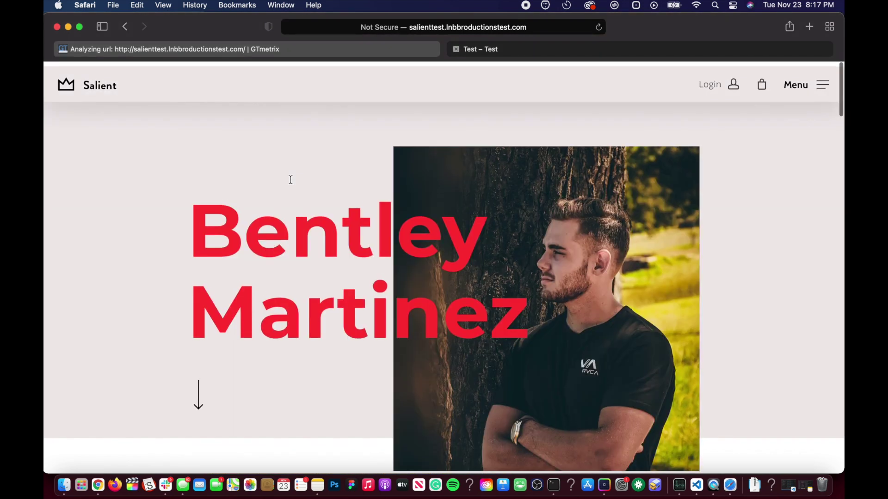
scroll(190, 256, down, 2)
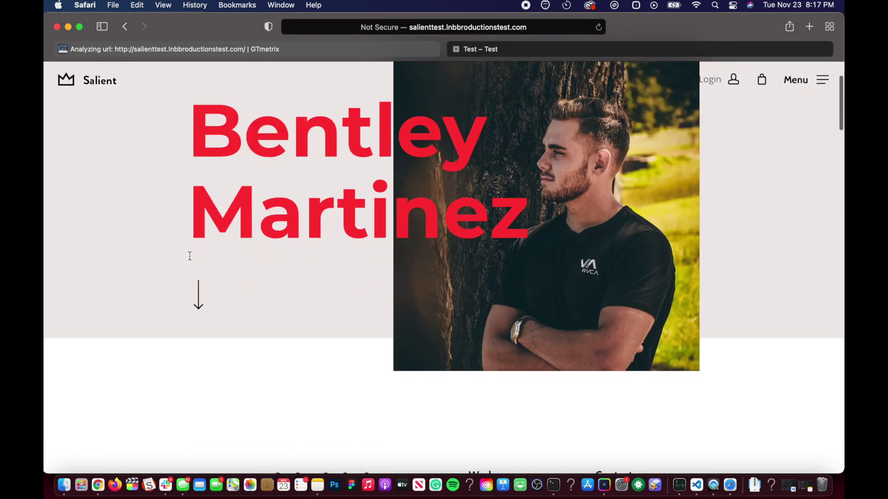
scroll(189, 255, down, 6)
scroll(188, 254, up, 8)
scroll(183, 277, down, 5)
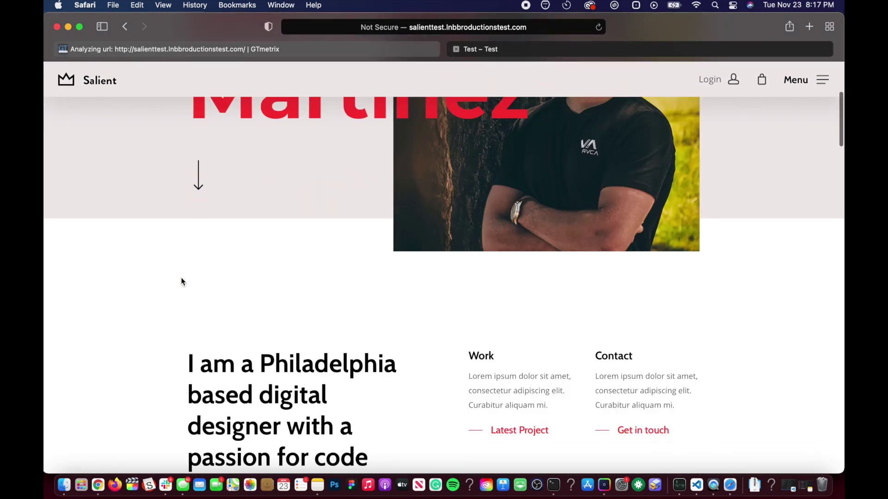
scroll(182, 281, down, 20)
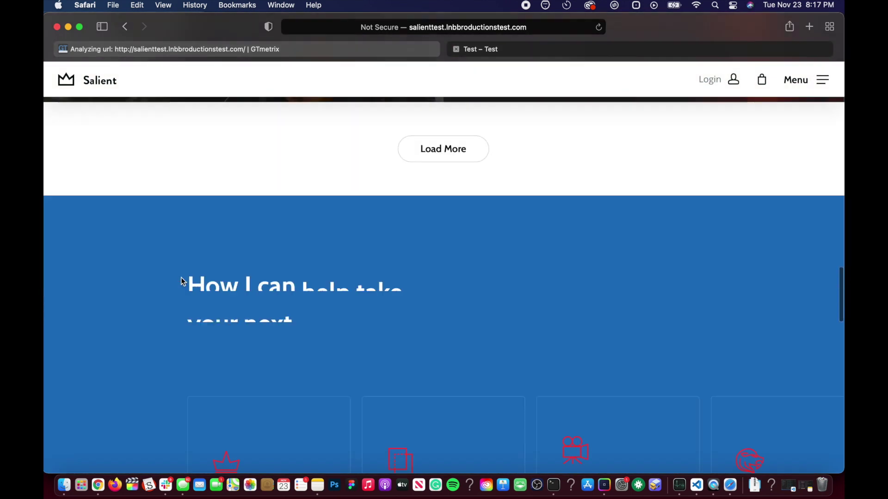
scroll(183, 282, up, 5)
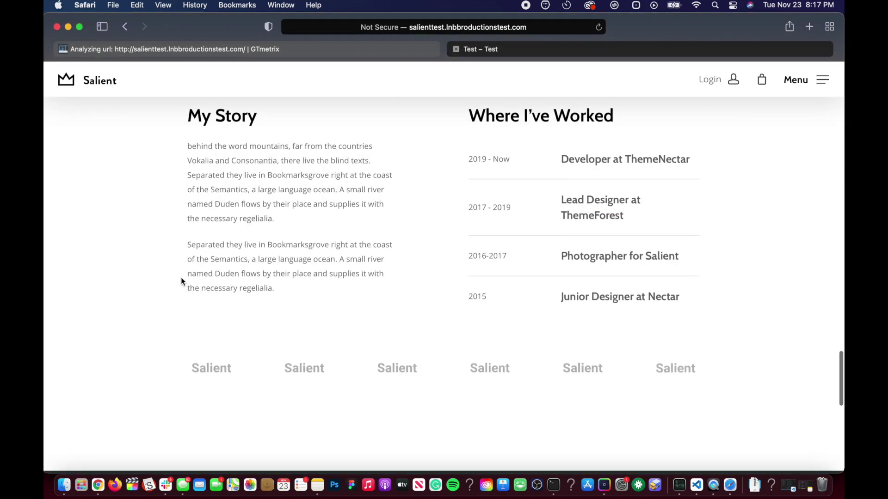
scroll(183, 282, up, 12)
scroll(181, 277, up, 15)
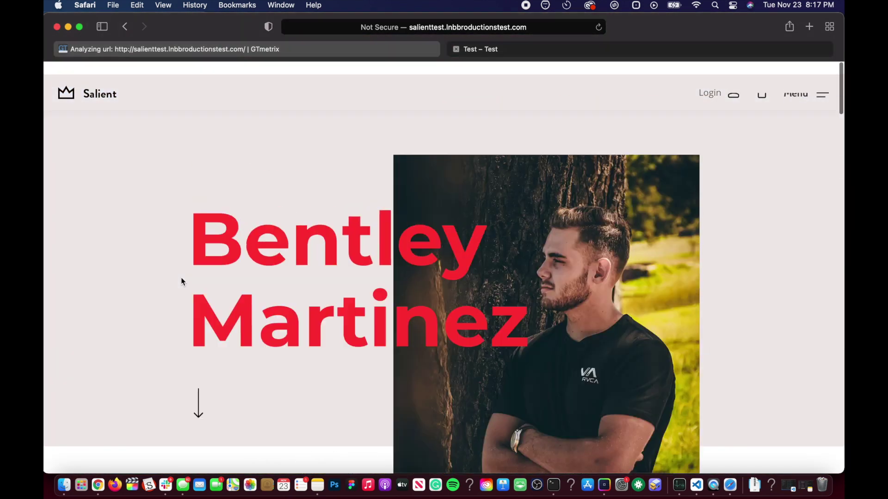
scroll(181, 277, down, 20)
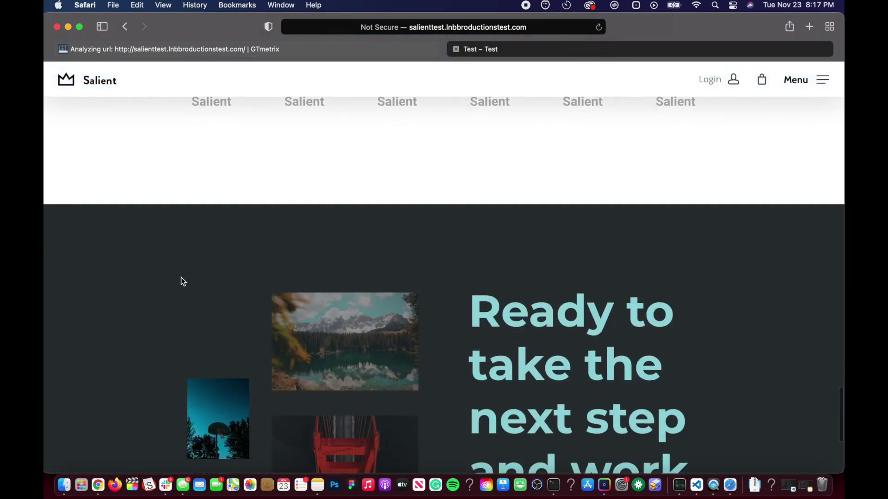
scroll(182, 278, up, 15)
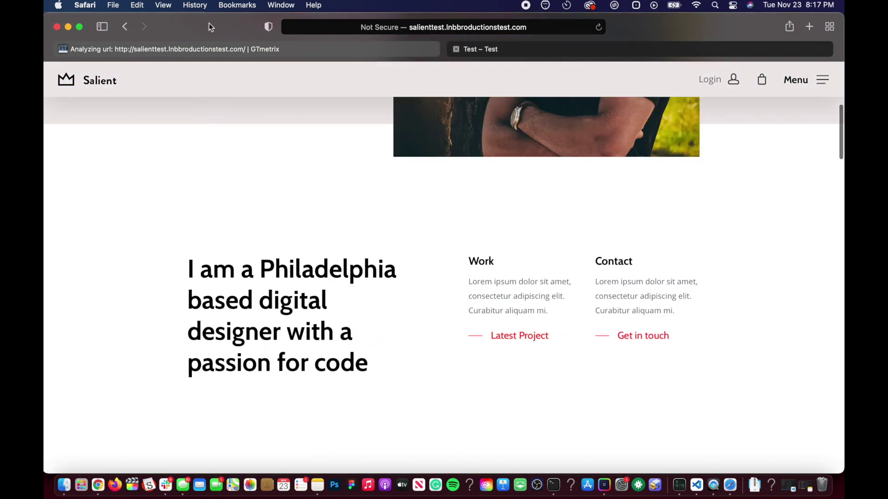
click(217, 48)
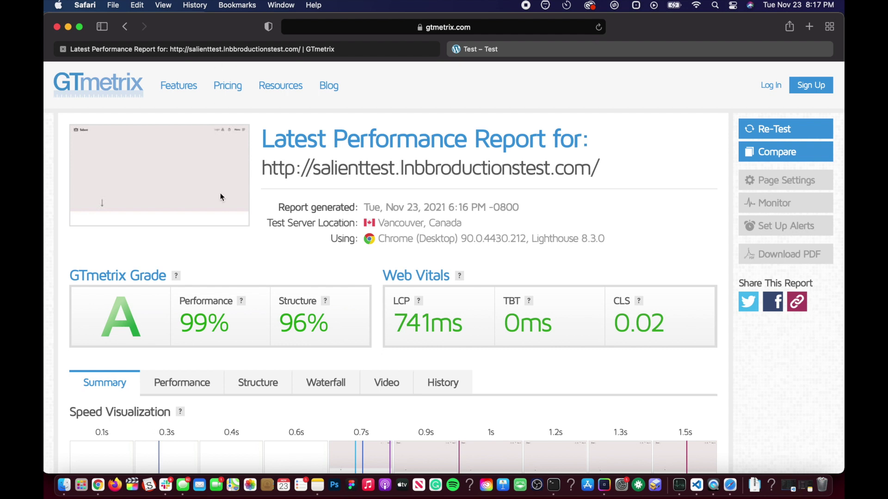
Look over the waterfall of page requests, then return to the report summary
scroll(187, 293, down, 5)
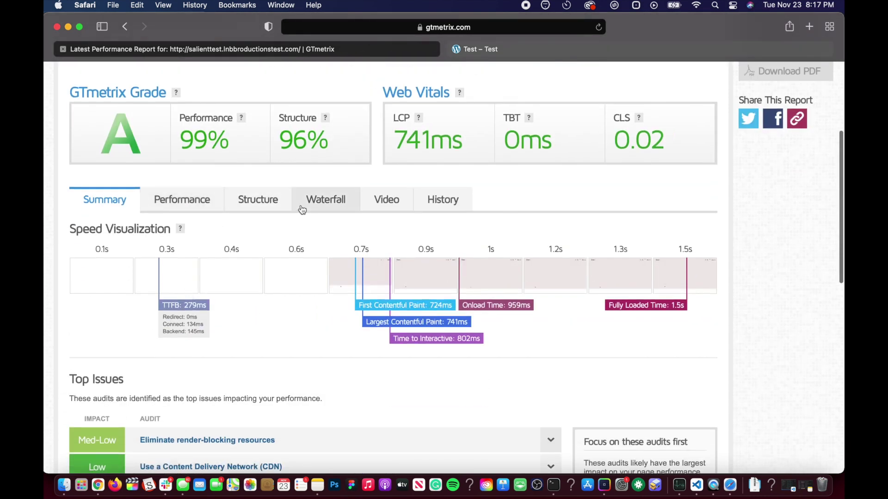
click(302, 209)
scroll(259, 300, down, 10)
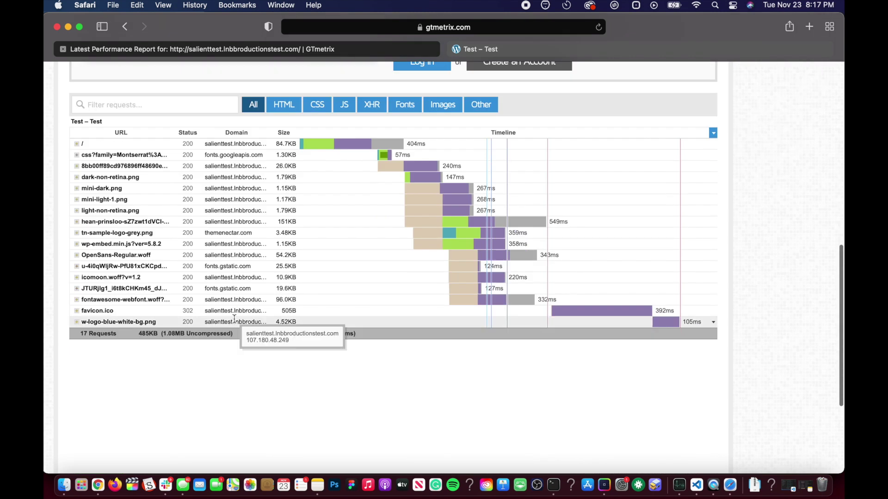
scroll(281, 291, up, 15)
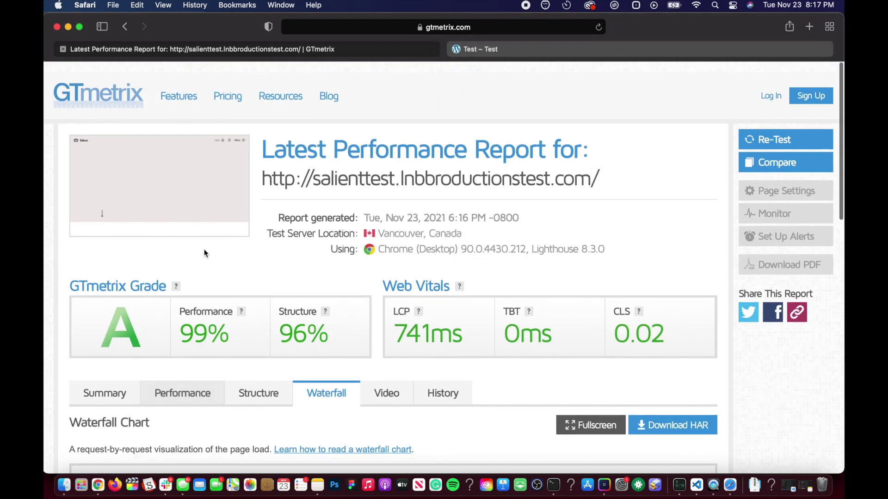
click(105, 382)
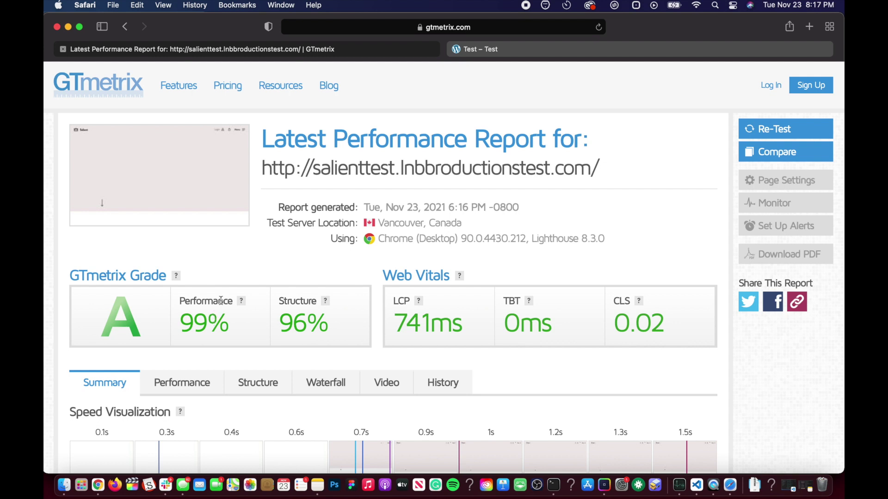
Expand the Eliminate render-blocking resources audit and review its details
scroll(236, 338, down, 6)
scroll(270, 335, up, 6)
scroll(242, 301, down, 1)
scroll(242, 301, down, 5)
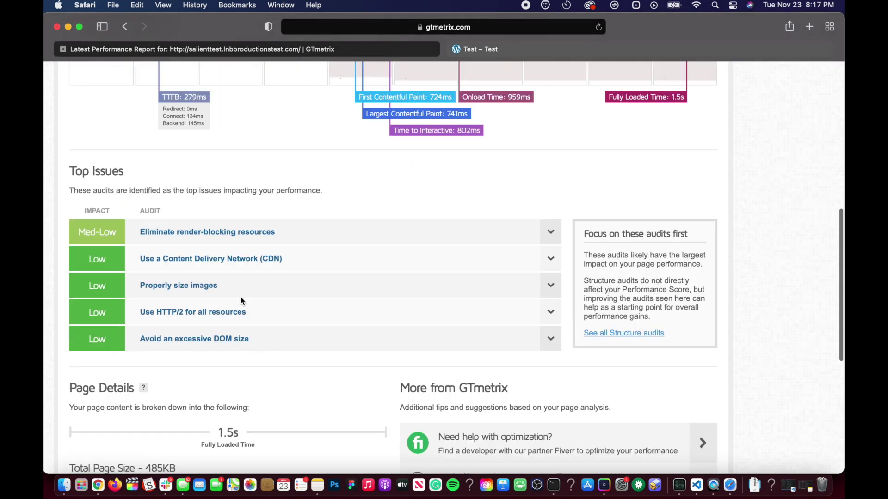
click(355, 231)
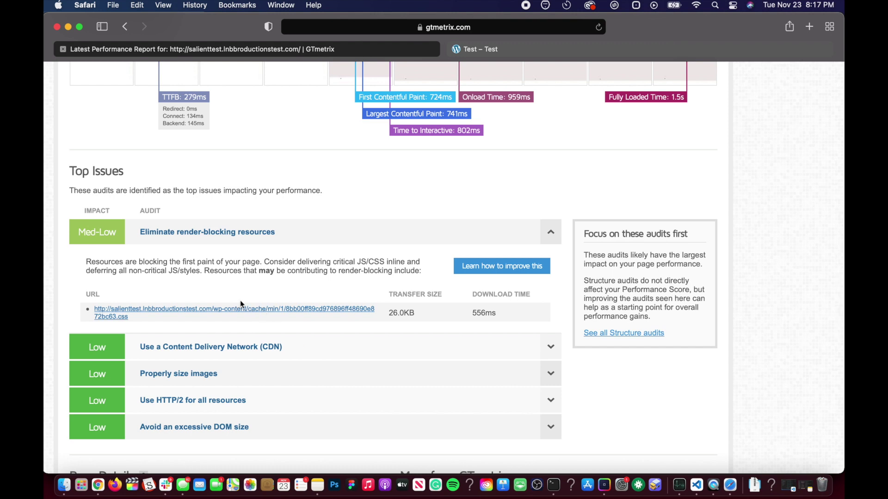
scroll(209, 249, up, 1)
scroll(207, 270, down, 3)
scroll(183, 186, up, 5)
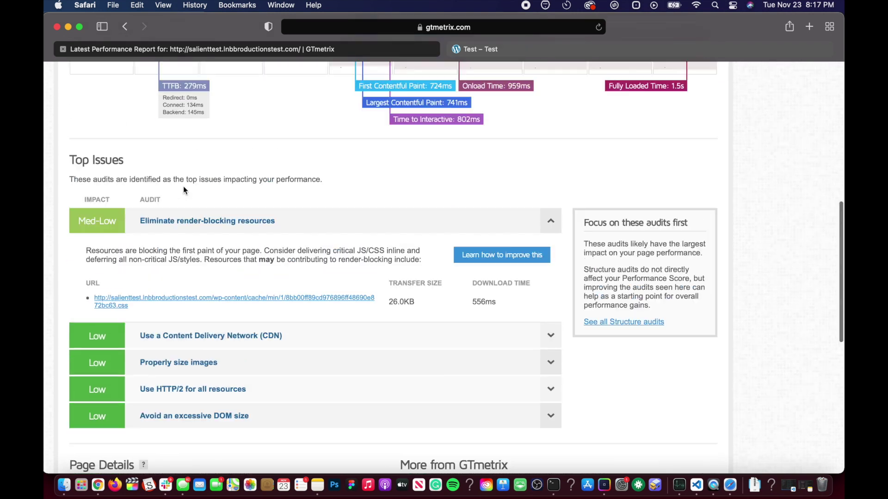
click(305, 153)
scroll(291, 282, down, 6)
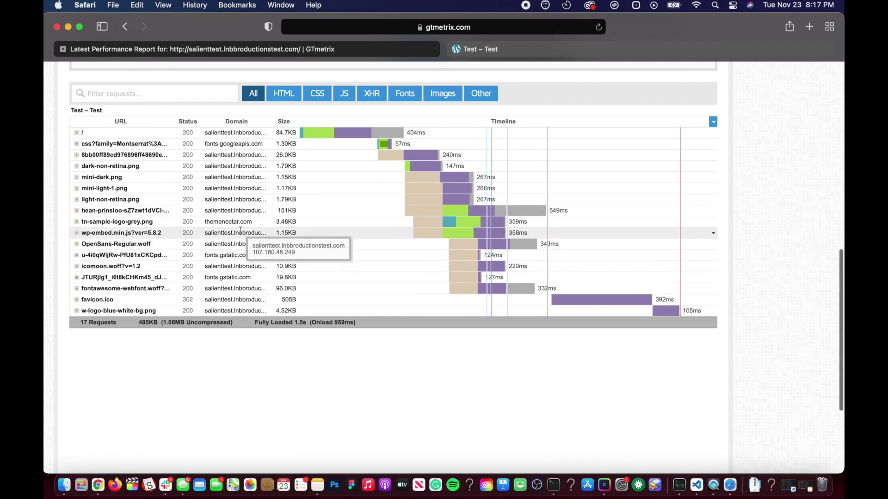
click(78, 211)
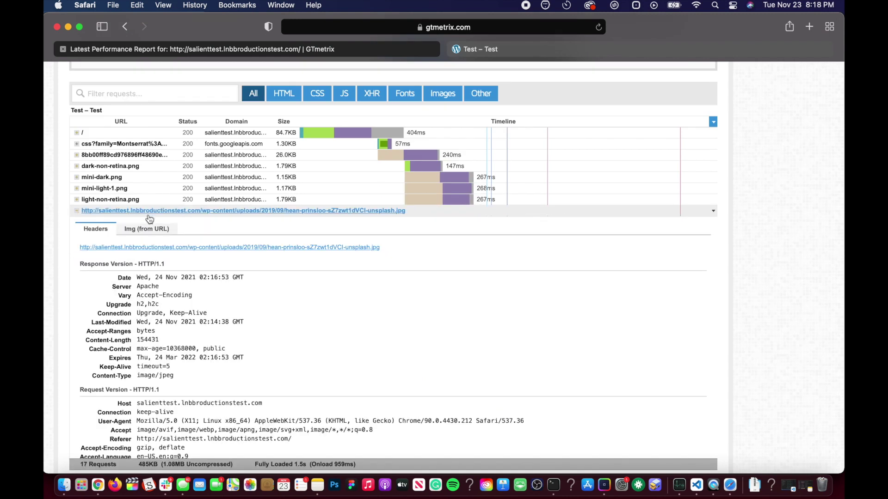
click(246, 250)
click(432, 155)
click(432, 155)
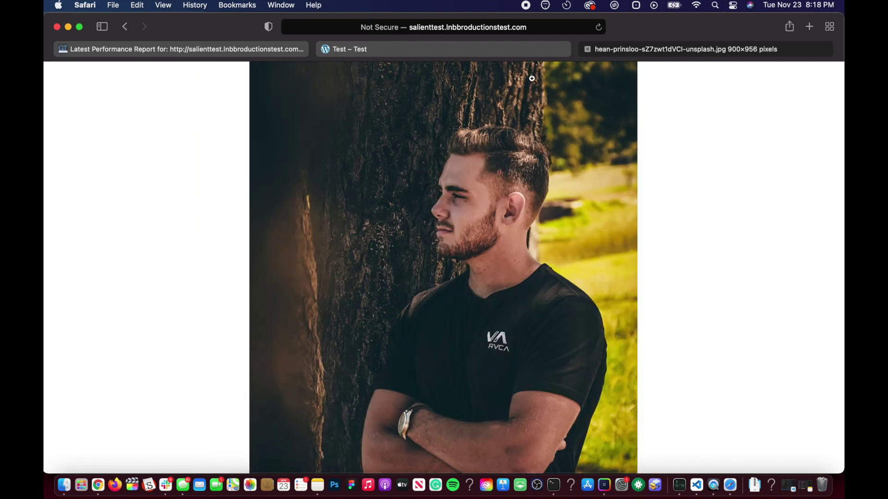
click(588, 49)
Glance over the Salient site page, then go back to the GTmetrix report
scroll(341, 169, up, 10)
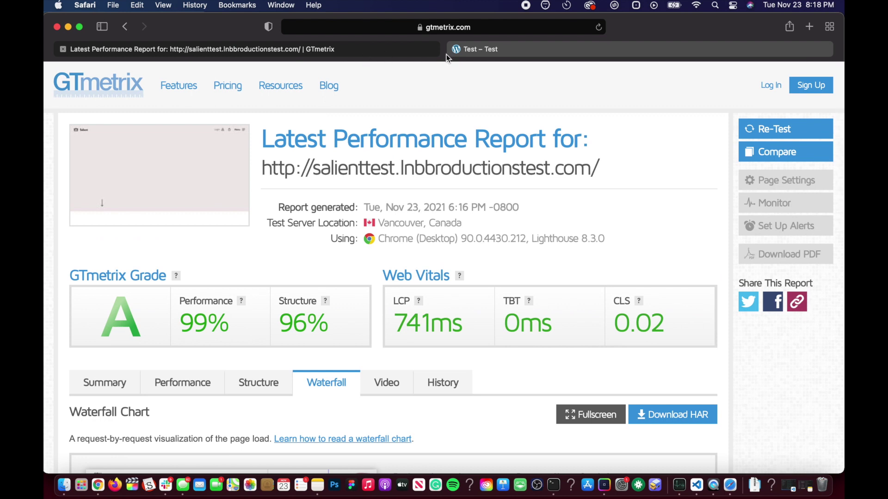
click(495, 49)
scroll(288, 140, up, 5)
scroll(277, 194, down, 10)
scroll(323, 139, up, 10)
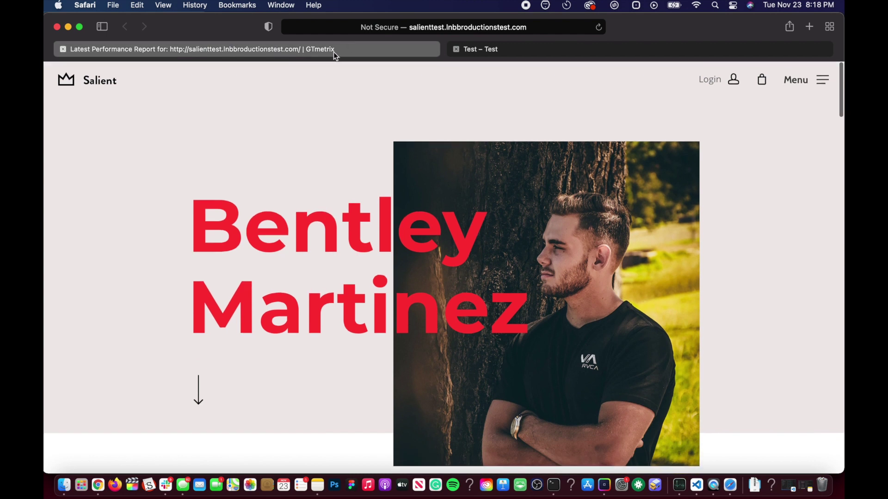
click(334, 51)
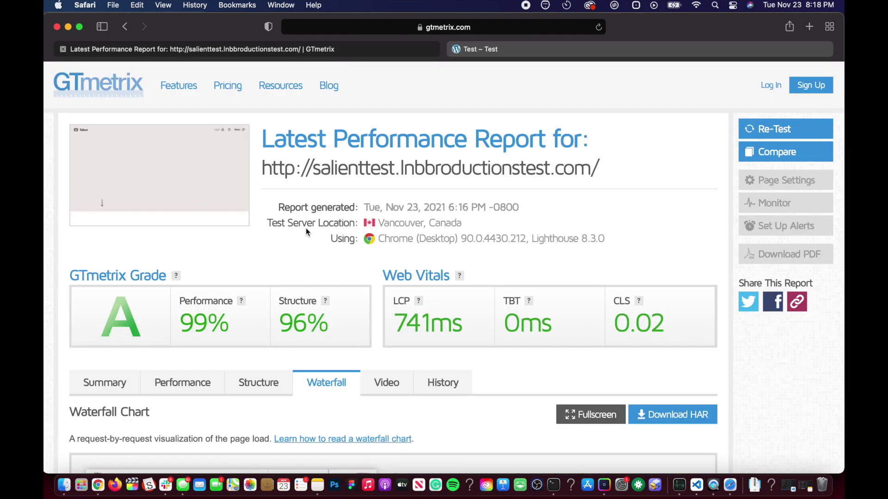
Bring Chrome forward via Mission Control and open the General Website Maintenance SOP document
key(ctrl+Up)
click(453, 378)
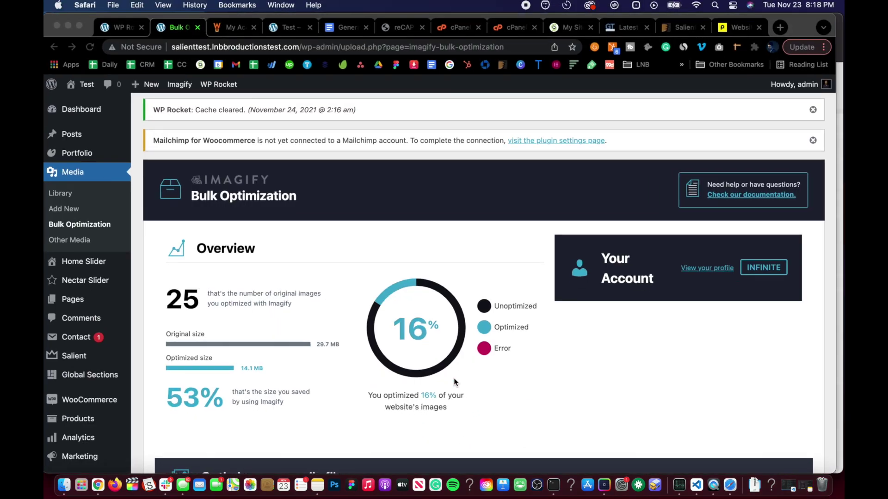
click(346, 27)
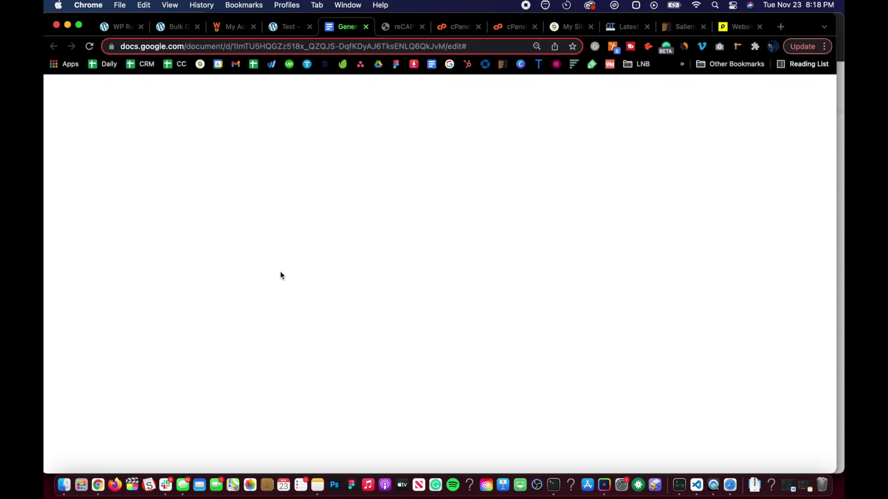